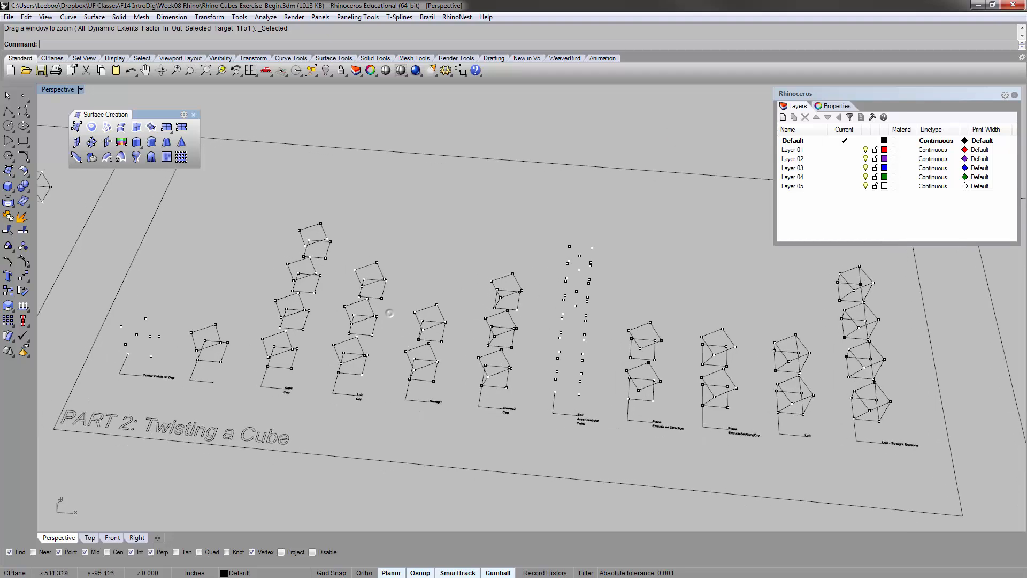
- Examine the Part 2 layout, focusing on the Corner Points 30 Deg set and the pair of square outlines beside it
{"action": "right_click_drag", "start_coordinate": [294, 243], "coordinate": [293, 252]}
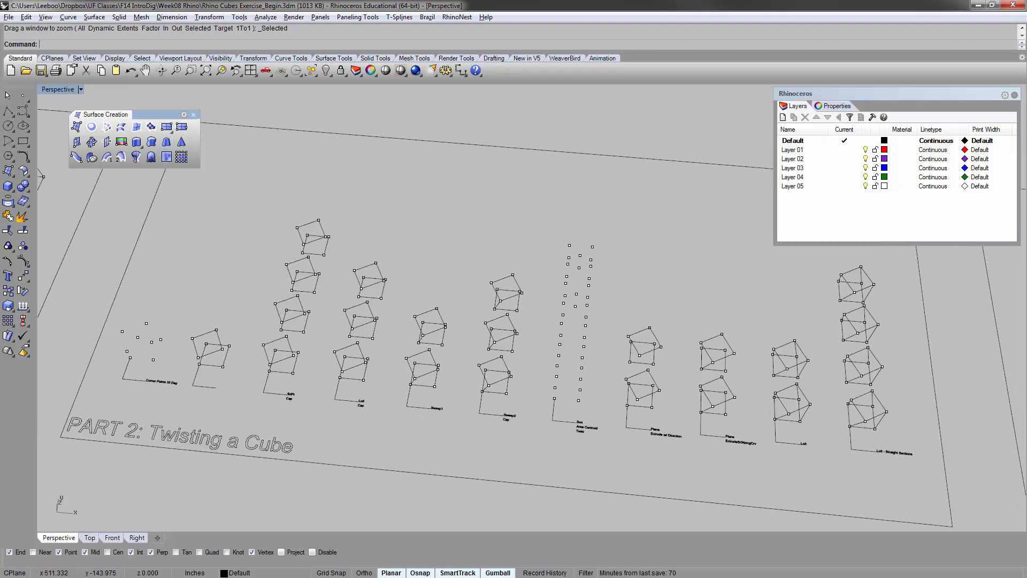
{"action": "right_click_drag", "start_coordinate": [207, 390], "coordinate": [239, 383], "text": "shift"}
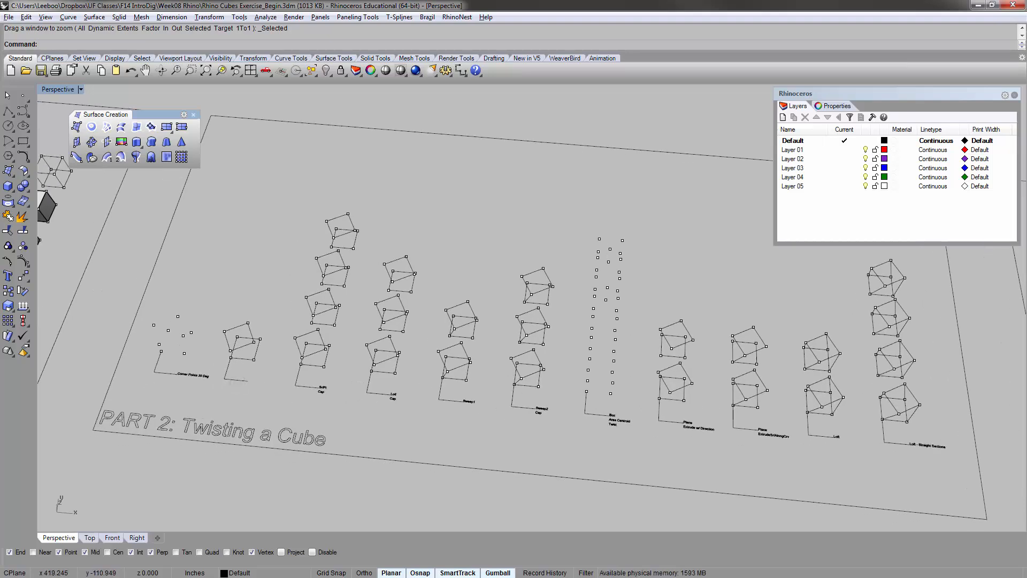
{"action": "scroll", "coordinate": [195, 313], "scroll_direction": "up", "scroll_amount": 4}
{"action": "right_click_drag", "start_coordinate": [148, 339], "coordinate": [359, 312], "text": "shift"}
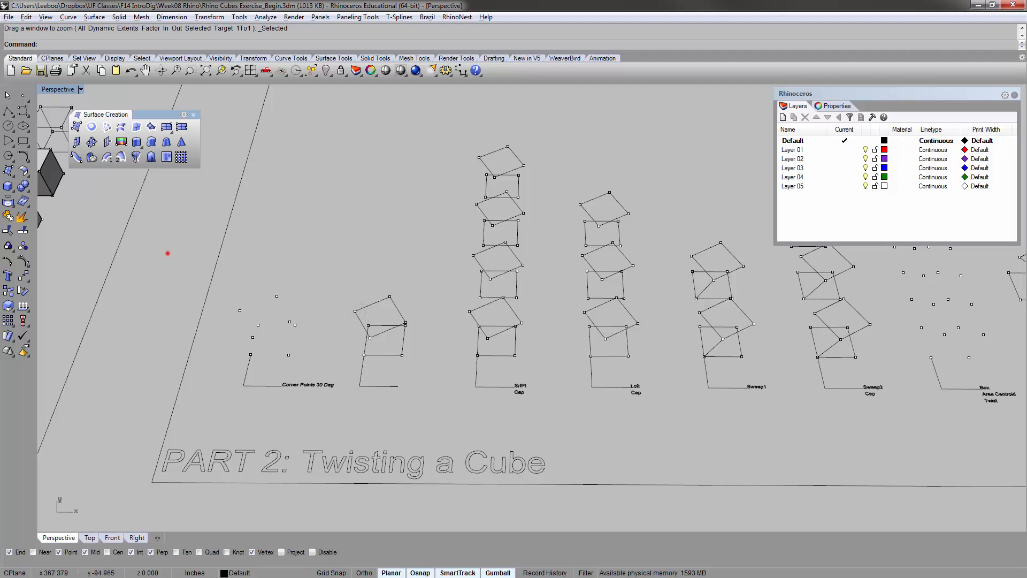
{"action": "left_click_drag", "start_coordinate": [388, 393], "coordinate": [447, 437]}
{"action": "type", "text": "zs"}
{"action": "key", "text": "Return"}
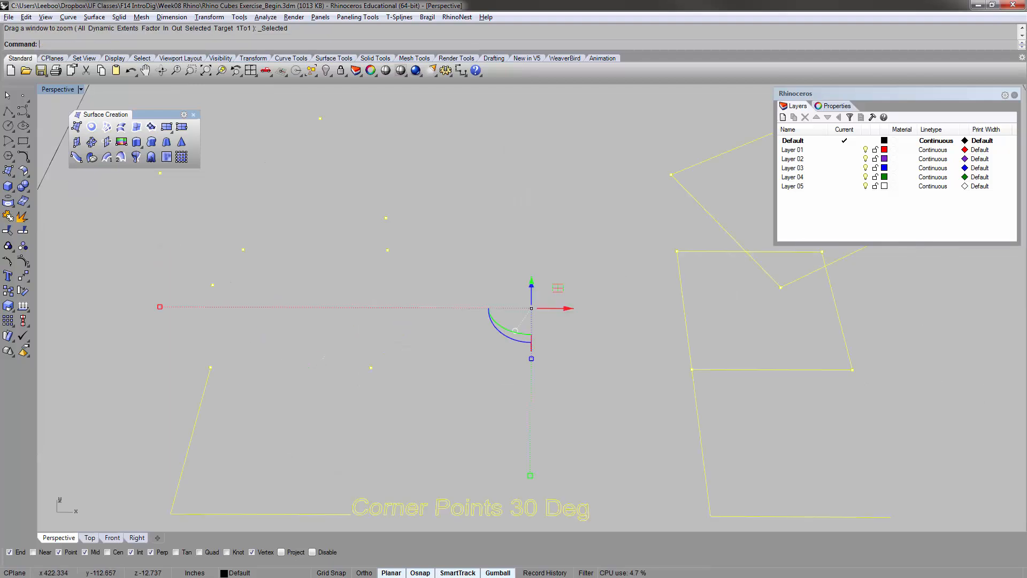
{"action": "left_click", "coordinate": [379, 322]}
{"action": "right_click_drag", "start_coordinate": [380, 321], "coordinate": [440, 381]}
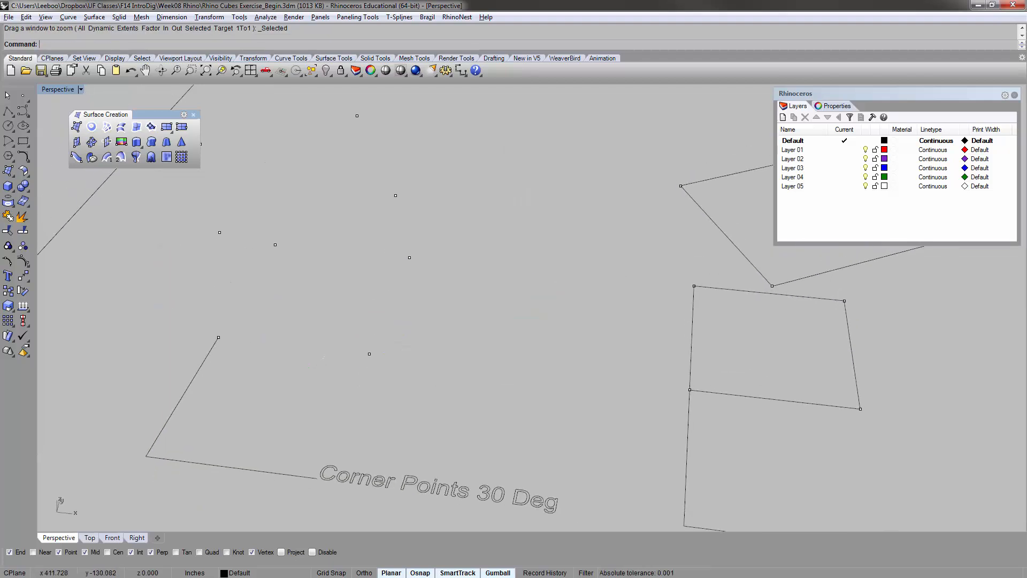
{"action": "scroll", "coordinate": [389, 326], "scroll_direction": "down", "scroll_amount": 4}
{"action": "right_click_drag", "start_coordinate": [386, 270], "coordinate": [390, 312]}
{"action": "right_click_drag", "start_coordinate": [494, 309], "coordinate": [415, 339], "text": "shift"}
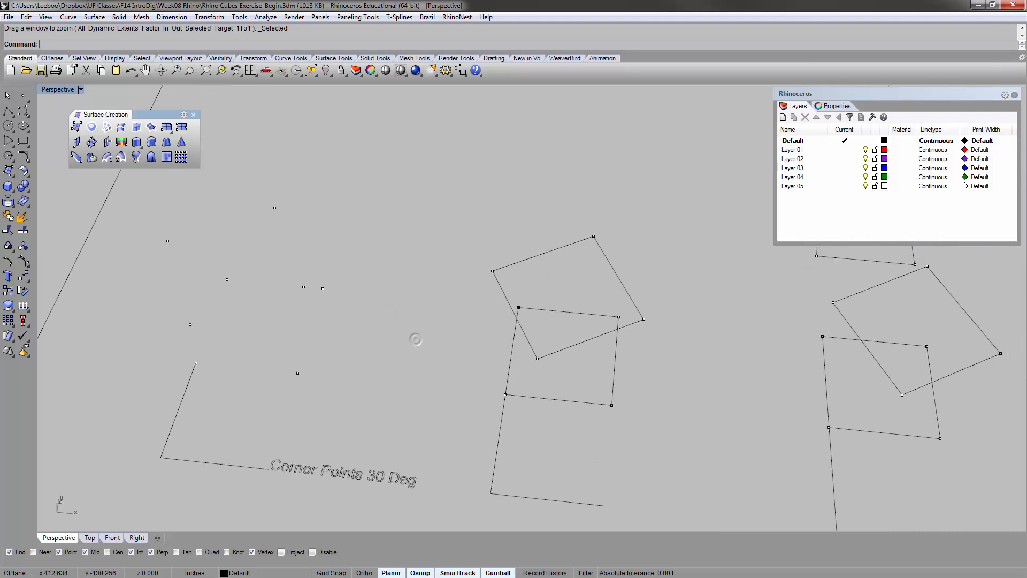
{"action": "right_click_drag", "start_coordinate": [329, 311], "coordinate": [433, 380]}
- Delete the upper four points of the Corner Points 30 Deg set and copy the remaining four base points 10 inches up
{"action": "left_click_drag", "start_coordinate": [244, 324], "coordinate": [244, 325]}
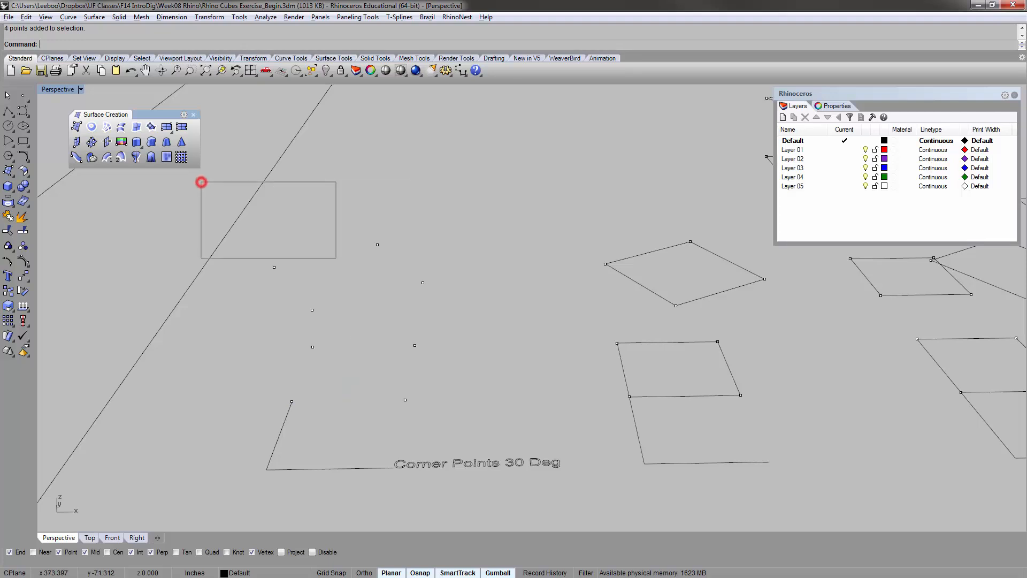
{"action": "left_click_drag", "start_coordinate": [336, 258], "coordinate": [458, 310]}
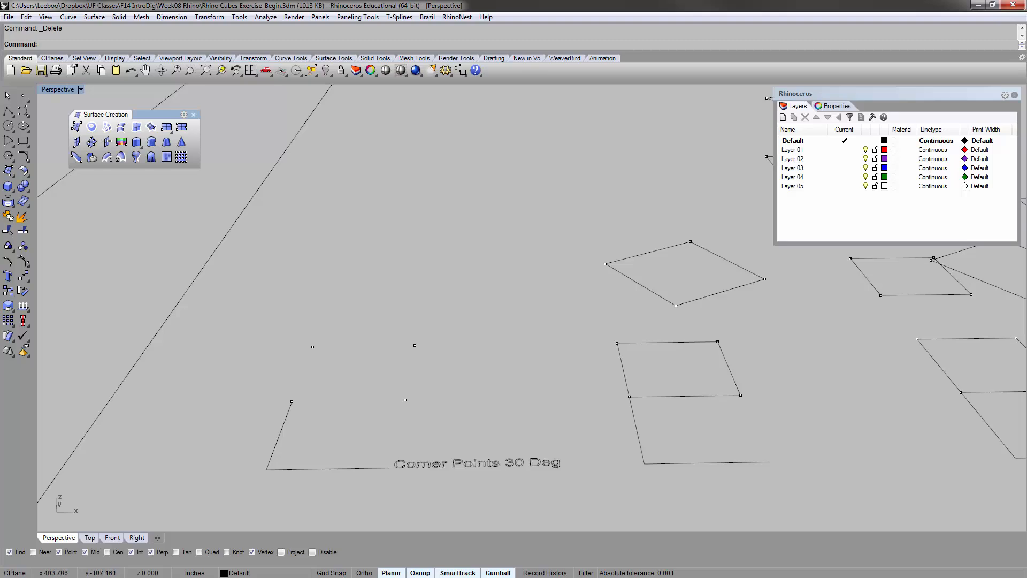
{"action": "left_click_drag", "start_coordinate": [422, 384], "coordinate": [473, 425]}
{"action": "right_click_drag", "start_coordinate": [473, 424], "coordinate": [425, 302]}
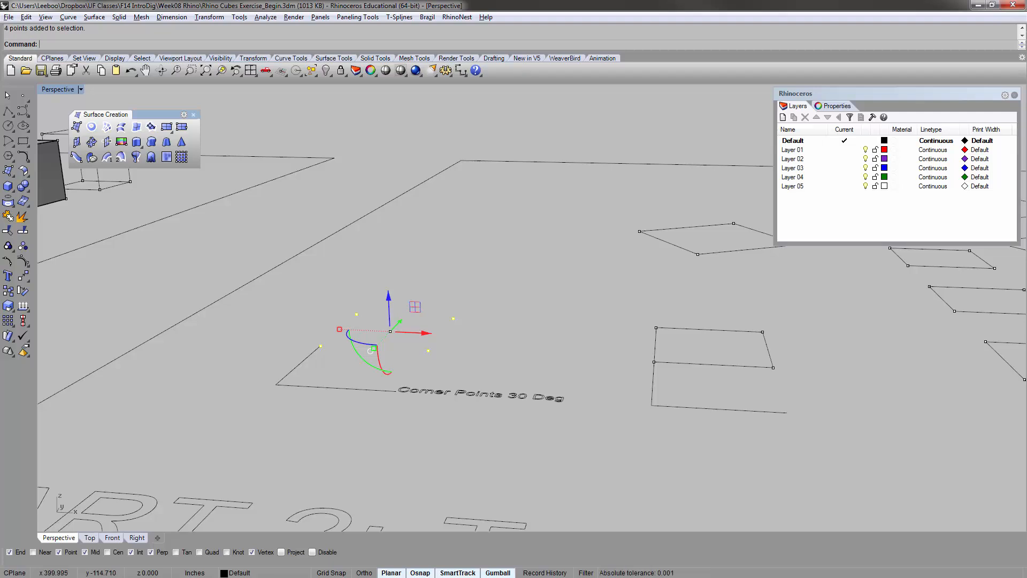
{"action": "left_click", "coordinate": [389, 297]}
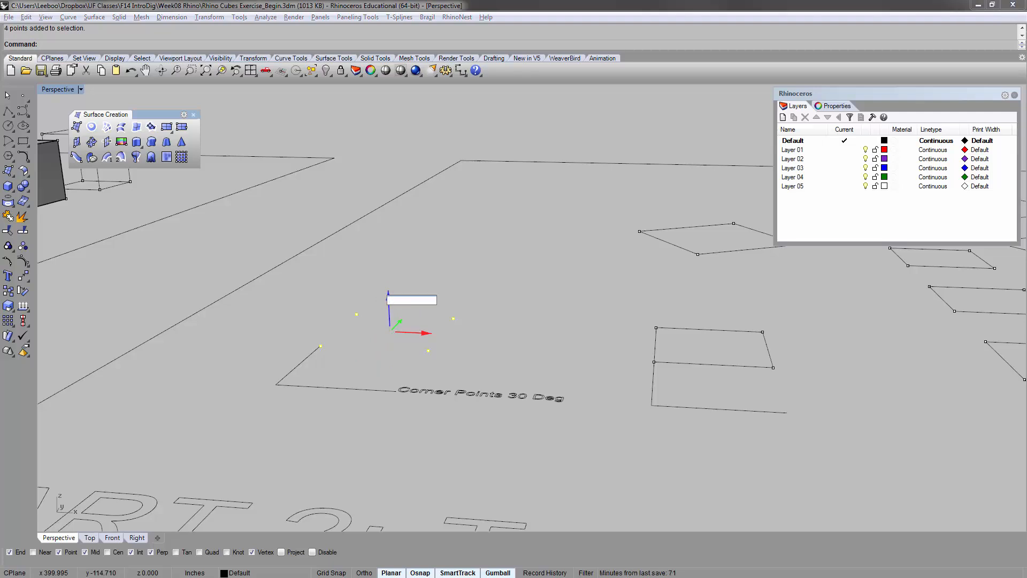
{"action": "type", "text": "10"}
{"action": "key", "text": "Return"}
- Rotate the four copied upper points 30 degrees counterclockwise about the vertical axis through their centre
{"action": "right_click_drag", "start_coordinate": [395, 298], "coordinate": [399, 404]}
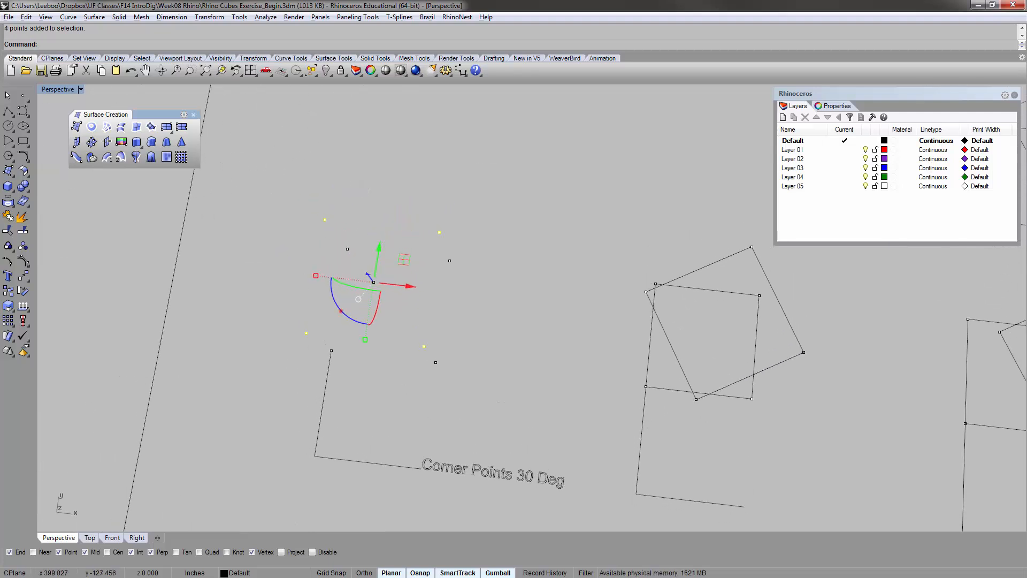
{"action": "left_click", "coordinate": [341, 311]}
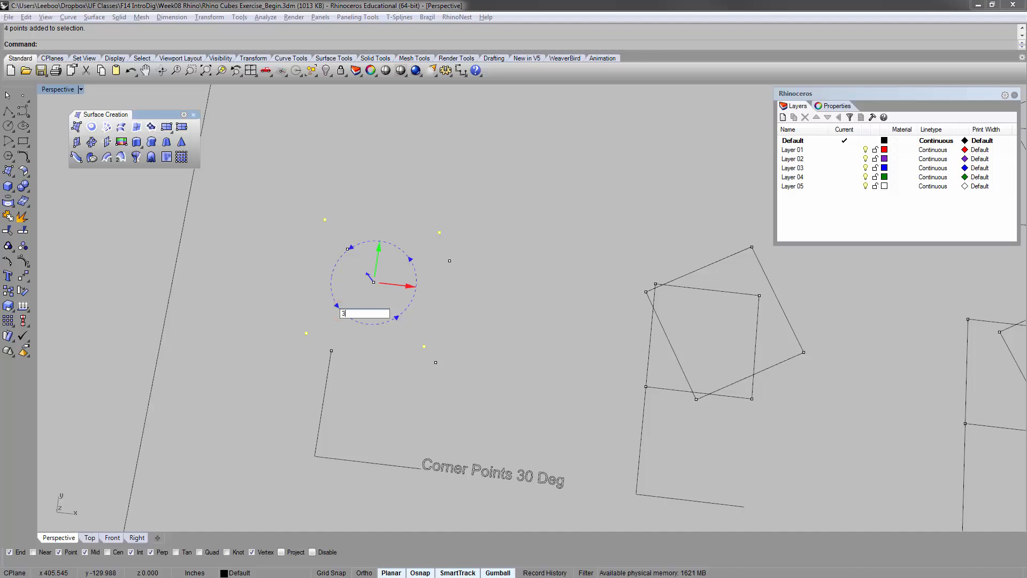
{"action": "key", "text": "Return"}
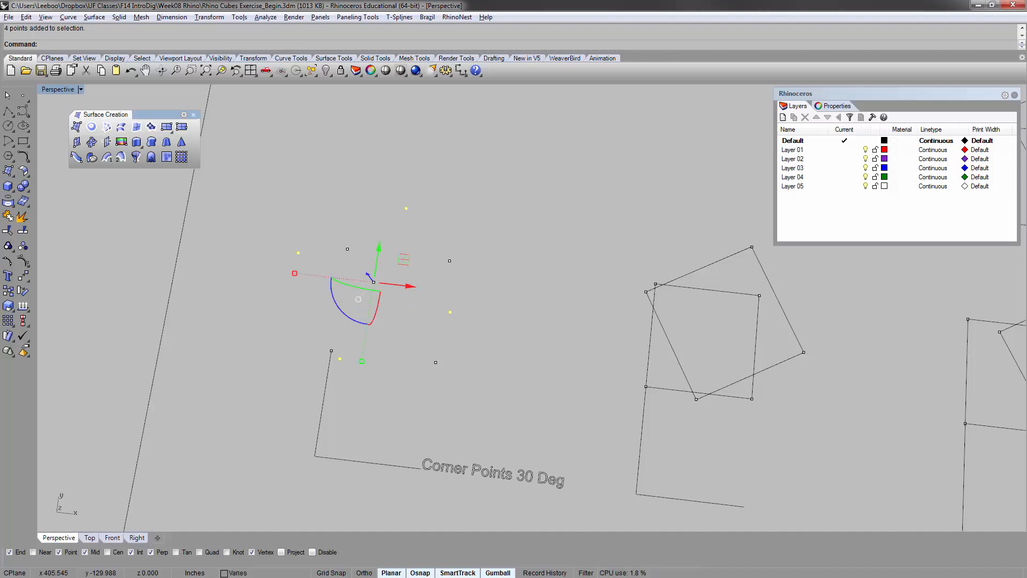
{"action": "left_click", "coordinate": [373, 179]}
- Examine the base square and the twisted upper square beside the corner point set from above and from a low angle
{"action": "mouse_move", "coordinate": [372, 178]}
{"action": "right_mouse_down"}
{"action": "mouse_move", "coordinate": [373, 110]}
{"action": "mouse_move", "coordinate": [369, 170]}
{"action": "right_mouse_up"}
{"action": "right_click_drag", "start_coordinate": [725, 329], "coordinate": [430, 278], "text": "shift"}
{"action": "scroll", "coordinate": [430, 279], "scroll_direction": "down", "scroll_amount": 6}
{"action": "scroll", "coordinate": [436, 320], "scroll_direction": "up", "scroll_amount": 4}
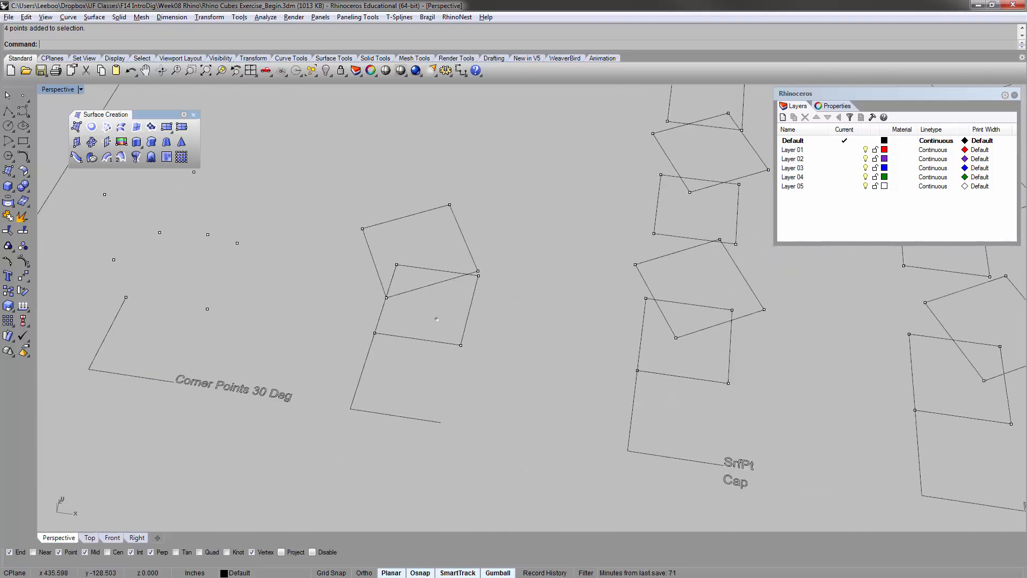
{"action": "left_click_drag", "start_coordinate": [437, 363], "coordinate": [429, 318]}
{"action": "type", "text": "zs"}
{"action": "key", "text": "Return"}
{"action": "scroll", "coordinate": [430, 302], "scroll_direction": "down", "scroll_amount": 5}
{"action": "left_click", "coordinate": [415, 335]}
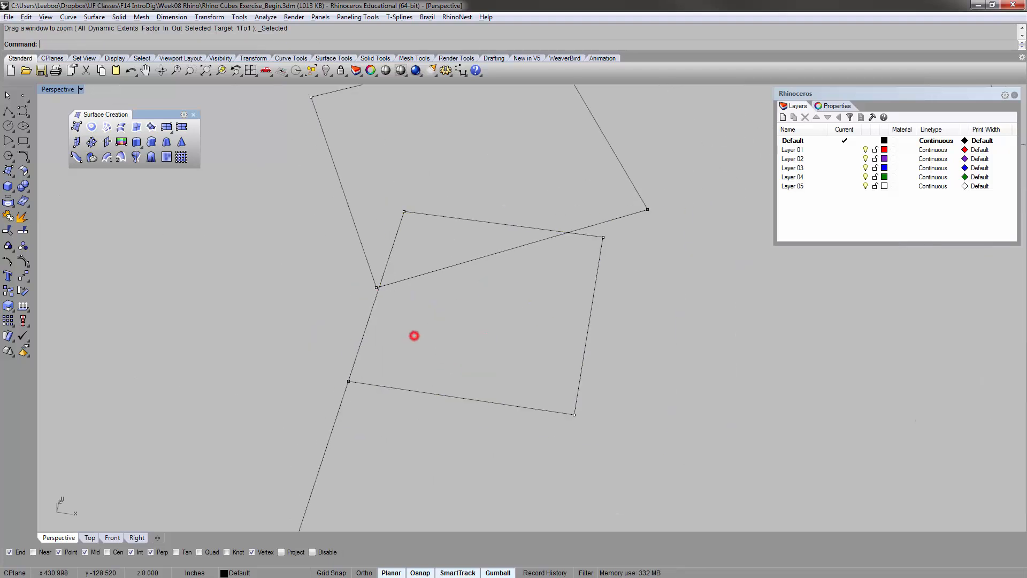
{"action": "right_click_drag", "start_coordinate": [366, 323], "coordinate": [363, 259]}
{"action": "scroll", "coordinate": [340, 266], "scroll_direction": "down", "scroll_amount": 3}
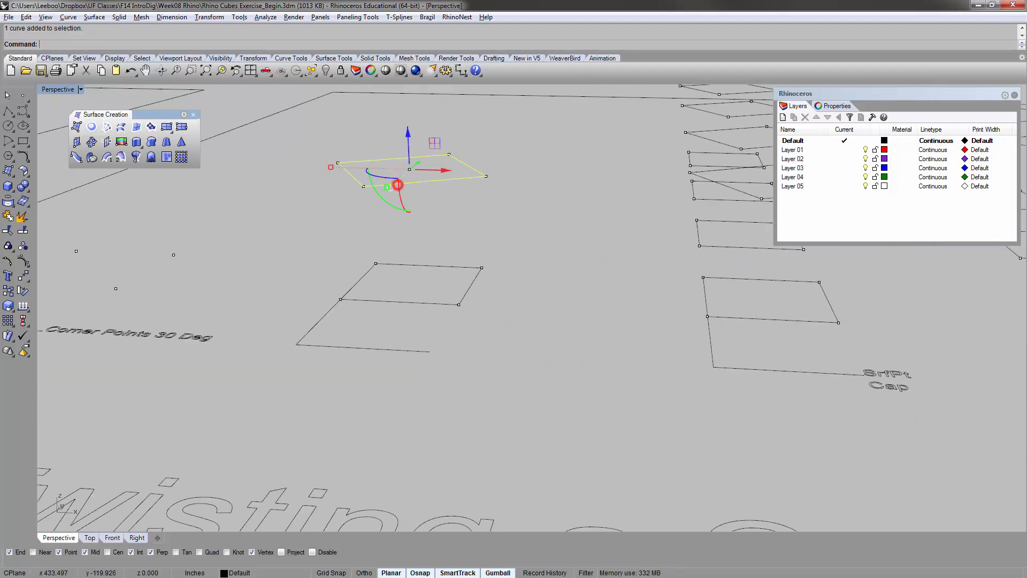
{"action": "left_click", "coordinate": [441, 265], "text": "shift"}
{"action": "type", "text": "zs"}
{"action": "key", "text": "Return"}
{"action": "right_click_drag", "start_coordinate": [440, 265], "coordinate": [434, 331]}
{"action": "scroll", "coordinate": [363, 247], "scroll_direction": "down", "scroll_amount": 6}
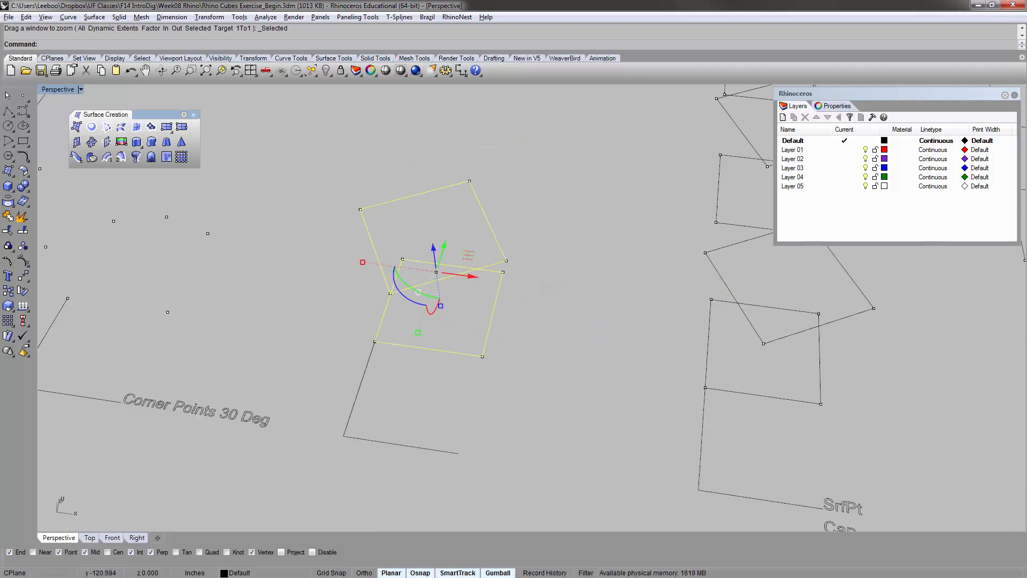
{"action": "right_click_drag", "start_coordinate": [597, 281], "coordinate": [495, 264], "text": "shift"}
{"action": "left_click", "coordinate": [462, 275]}
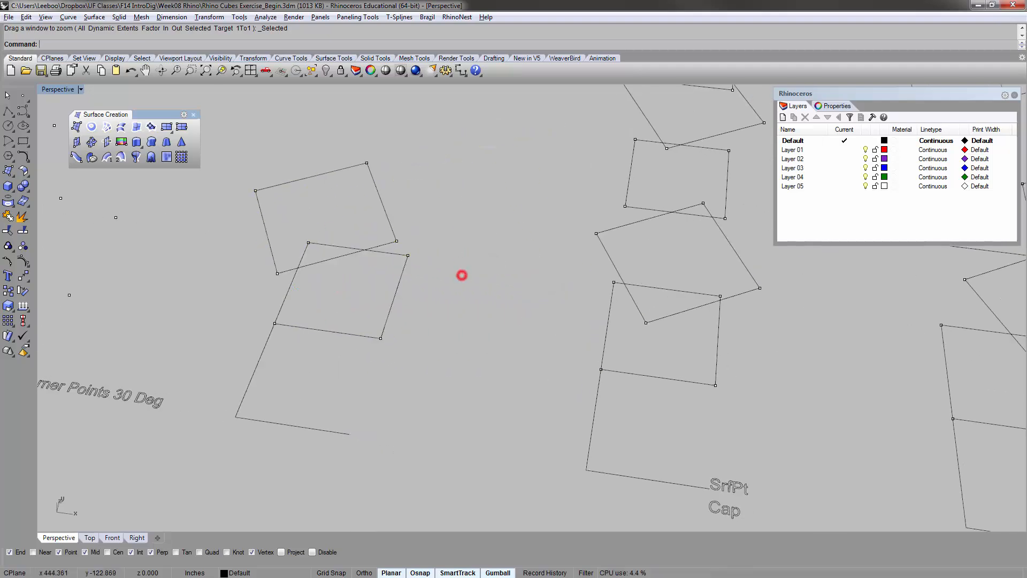
- Examine the stacked pairs of base and twisted squares marked SrfPt Cap
{"action": "scroll", "coordinate": [462, 275], "scroll_direction": "down", "scroll_amount": 7}
{"action": "right_click_drag", "start_coordinate": [604, 235], "coordinate": [483, 227], "text": "shift"}
{"action": "scroll", "coordinate": [484, 227], "scroll_direction": "up", "scroll_amount": 7}
{"action": "mouse_move", "coordinate": [470, 315]}
{"action": "right_mouse_down"}
{"action": "mouse_move", "coordinate": [467, 280]}
{"action": "mouse_move", "coordinate": [468, 301]}
{"action": "right_mouse_up"}
{"action": "right_click_drag", "start_coordinate": [592, 380], "coordinate": [534, 353], "text": "shift"}
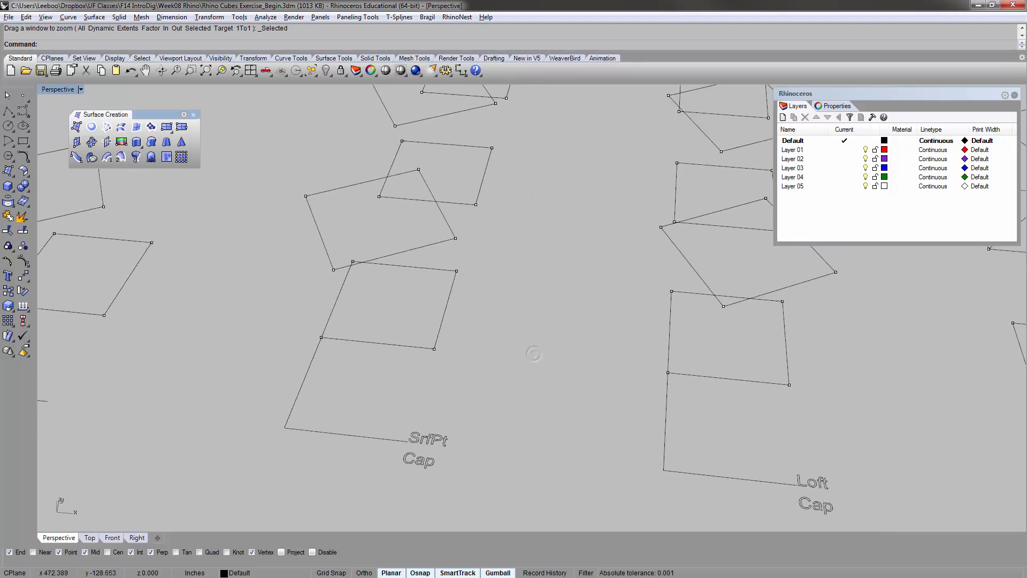
{"action": "left_click", "coordinate": [422, 432]}
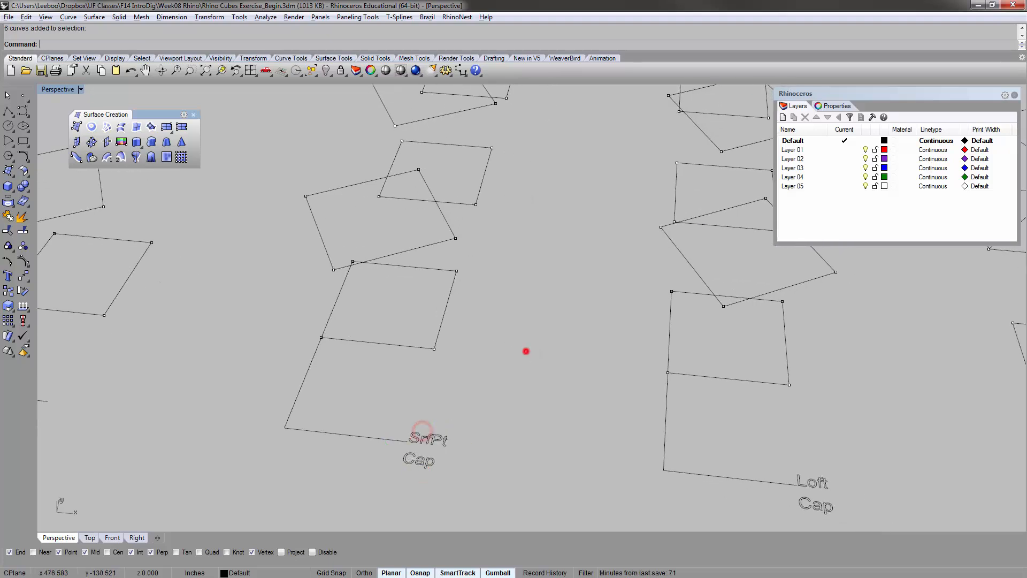
{"action": "right_click_drag", "start_coordinate": [471, 300], "coordinate": [475, 336], "text": "shift"}
{"action": "right_click_drag", "start_coordinate": [475, 337], "coordinate": [379, 334]}
{"action": "right_click_drag", "start_coordinate": [363, 235], "coordinate": [355, 231]}
{"action": "right_click_drag", "start_coordinate": [355, 232], "coordinate": [380, 354], "text": "shift"}
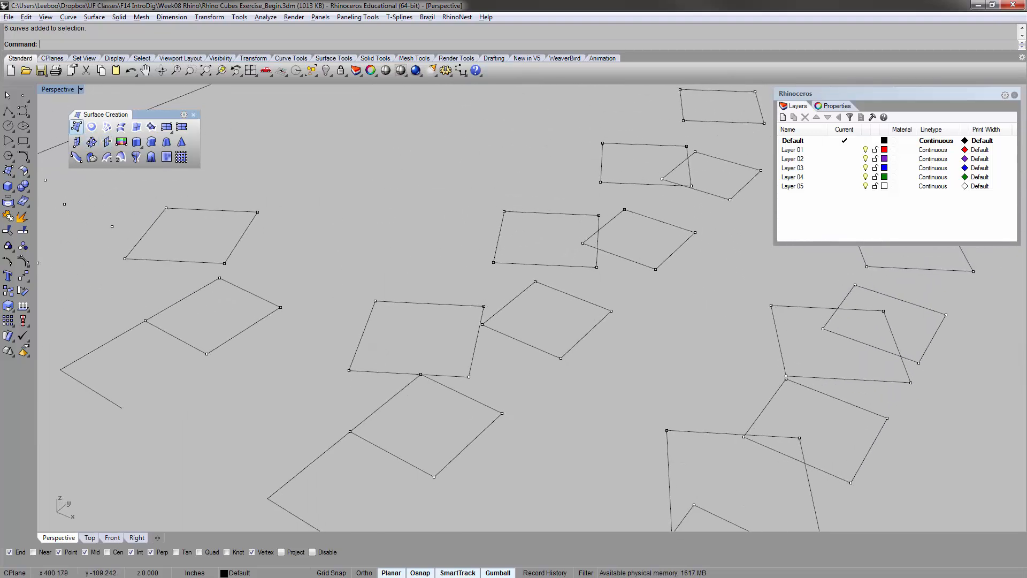
- Create a corner-point surface on one side of the first SrfPt pair, joining an upper square edge to the base edge below it
{"action": "left_click", "coordinate": [76, 126]}
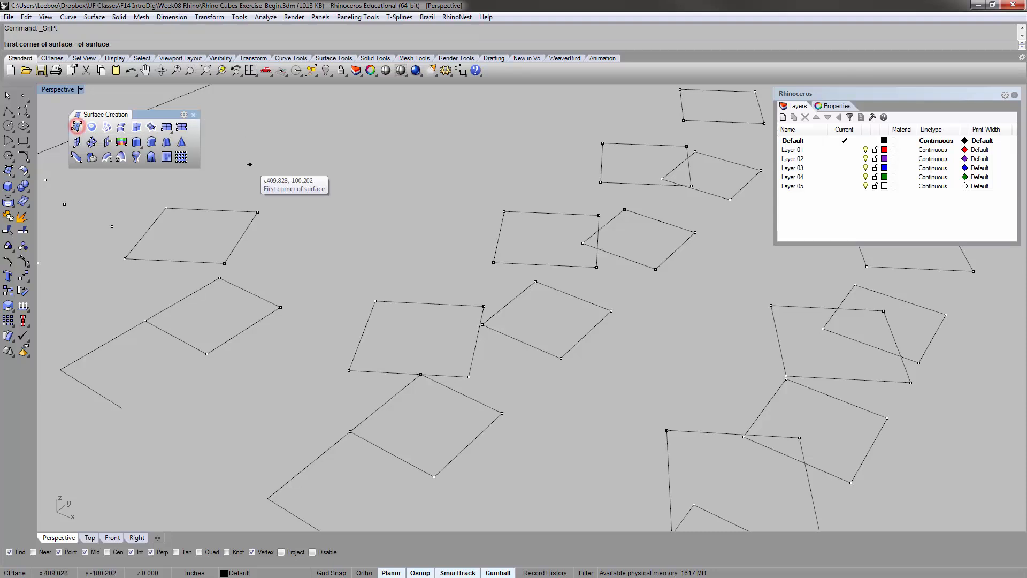
{"action": "left_click", "coordinate": [349, 370]}
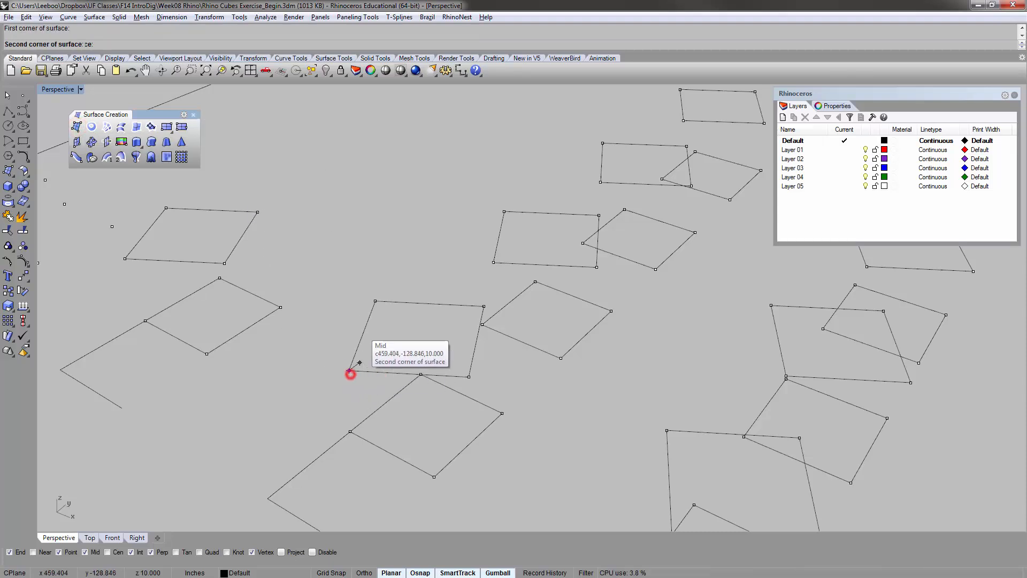
{"action": "left_click", "coordinate": [376, 302]}
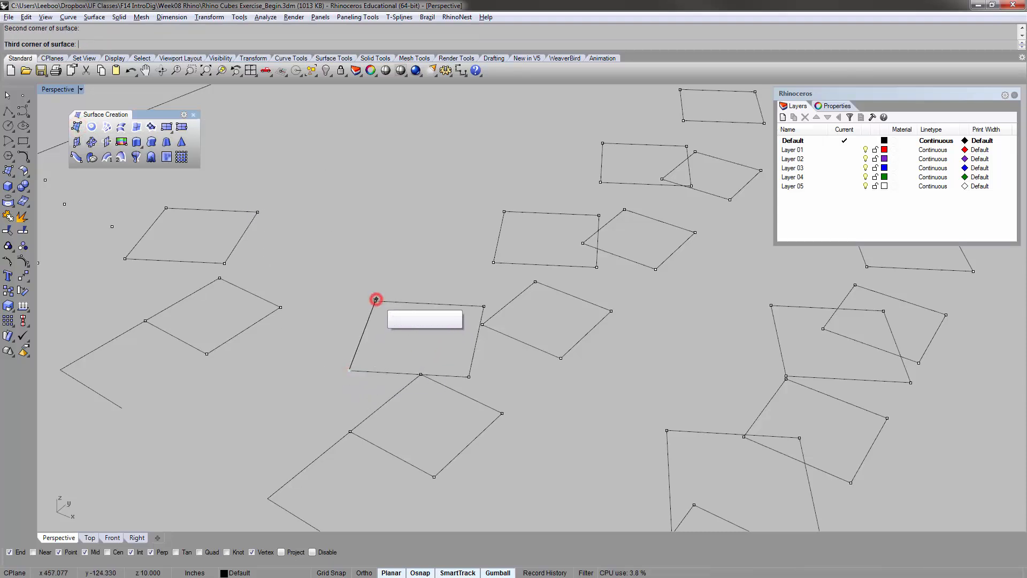
{"action": "left_click", "coordinate": [420, 375]}
{"action": "left_click", "coordinate": [350, 428]}
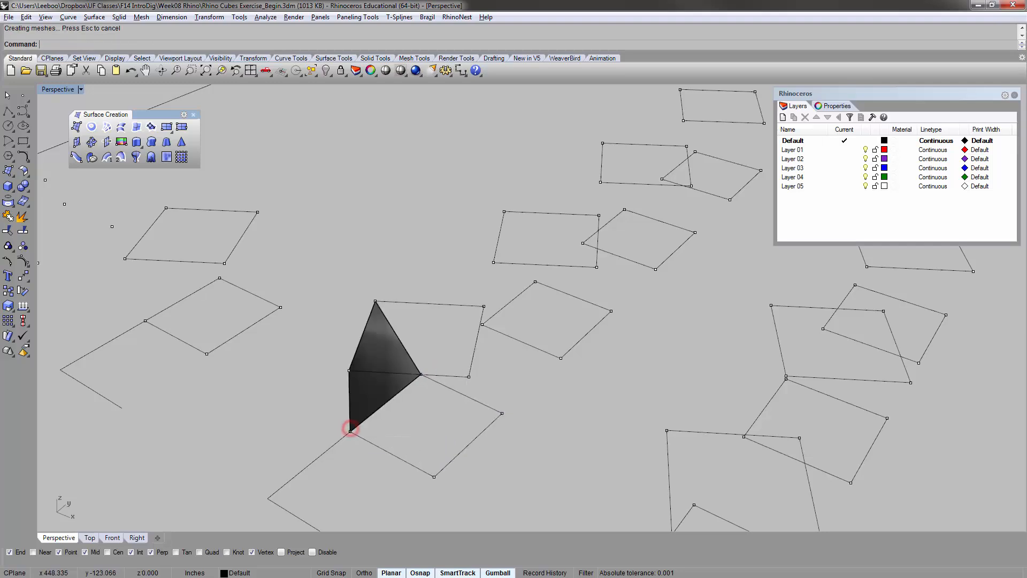
- Create a second corner-point surface on the adjacent side of the first SrfPt pair, between its upper and base square edges
{"action": "right_click_drag", "start_coordinate": [262, 423], "coordinate": [380, 369]}
{"action": "mouse_move", "coordinate": [611, 372]}
{"action": "right_mouse_down"}
{"action": "mouse_move", "coordinate": [660, 470]}
{"action": "mouse_move", "coordinate": [535, 399]}
{"action": "mouse_move", "coordinate": [484, 316]}
{"action": "right_mouse_up"}
{"action": "mouse_move", "coordinate": [415, 291]}
{"action": "right_mouse_down"}
{"action": "mouse_move", "coordinate": [374, 273]}
{"action": "mouse_move", "coordinate": [300, 206]}
{"action": "mouse_move", "coordinate": [292, 182]}
{"action": "mouse_move", "coordinate": [347, 257]}
{"action": "mouse_move", "coordinate": [422, 294]}
{"action": "mouse_move", "coordinate": [471, 214]}
{"action": "mouse_move", "coordinate": [353, 244]}
{"action": "mouse_move", "coordinate": [374, 254]}
{"action": "mouse_move", "coordinate": [401, 235]}
{"action": "mouse_move", "coordinate": [383, 238]}
{"action": "right_mouse_up"}
{"action": "scroll", "coordinate": [421, 241], "scroll_direction": "down", "scroll_amount": 5}
{"action": "right_click_drag", "start_coordinate": [455, 129], "coordinate": [426, 210]}
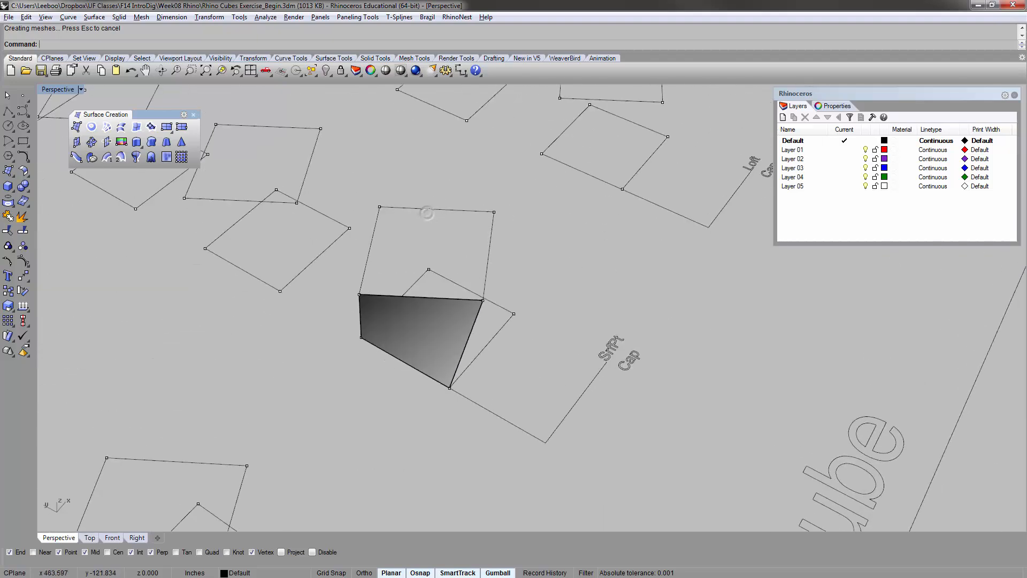
{"action": "mouse_move", "coordinate": [275, 170]}
{"action": "right_mouse_down", "text": "shift"}
{"action": "mouse_move", "coordinate": [352, 238]}
{"action": "mouse_move", "coordinate": [473, 299]}
{"action": "mouse_move", "coordinate": [470, 275]}
{"action": "mouse_move", "coordinate": [513, 293]}
{"action": "mouse_move", "coordinate": [493, 271]}
{"action": "right_mouse_up", "text": "shift"}
{"action": "left_click", "coordinate": [518, 281]}
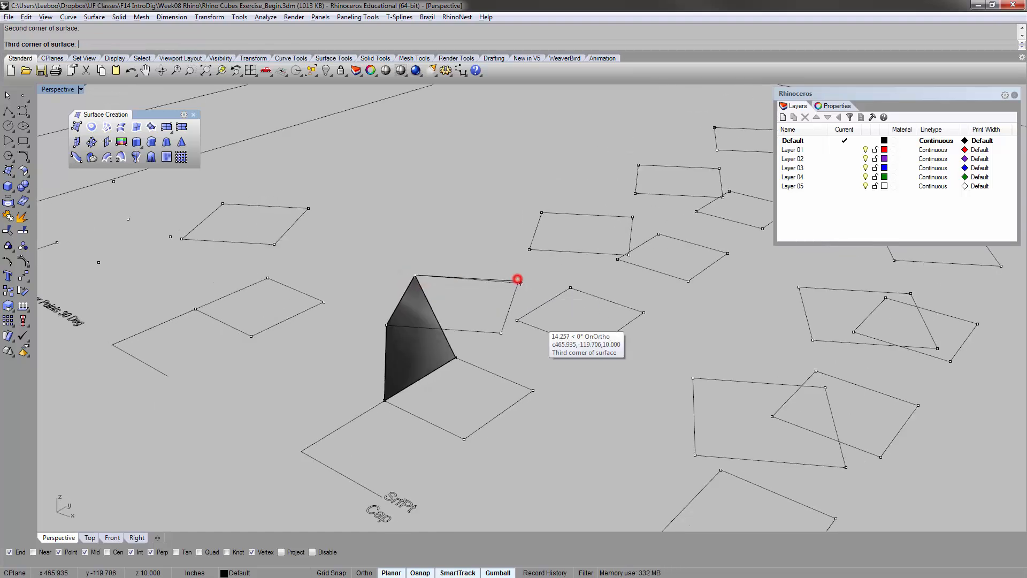
{"action": "left_click", "coordinate": [533, 390]}
{"action": "left_click", "coordinate": [454, 357]}
- Copy the two side surfaces from the open base corner of the first SrfPt pair to the matching corner of the second pair
{"action": "right_click_drag", "start_coordinate": [458, 355], "coordinate": [333, 368]}
{"action": "left_click", "coordinate": [334, 368]}
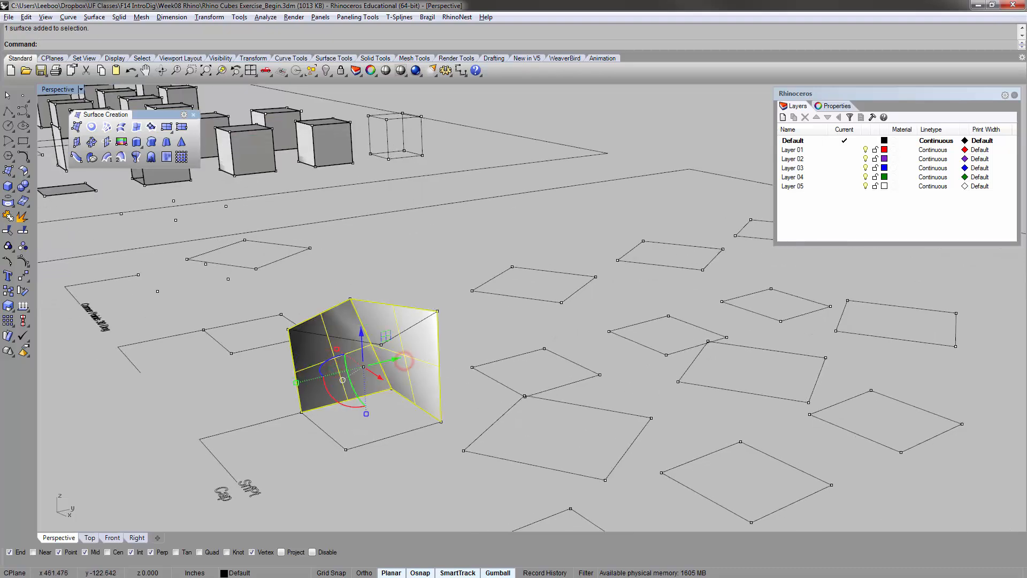
{"action": "type", "text": "copy"}
{"action": "key", "text": "Return"}
{"action": "left_click", "coordinate": [346, 449]}
{"action": "right_click_drag", "start_coordinate": [501, 399], "coordinate": [495, 421]}
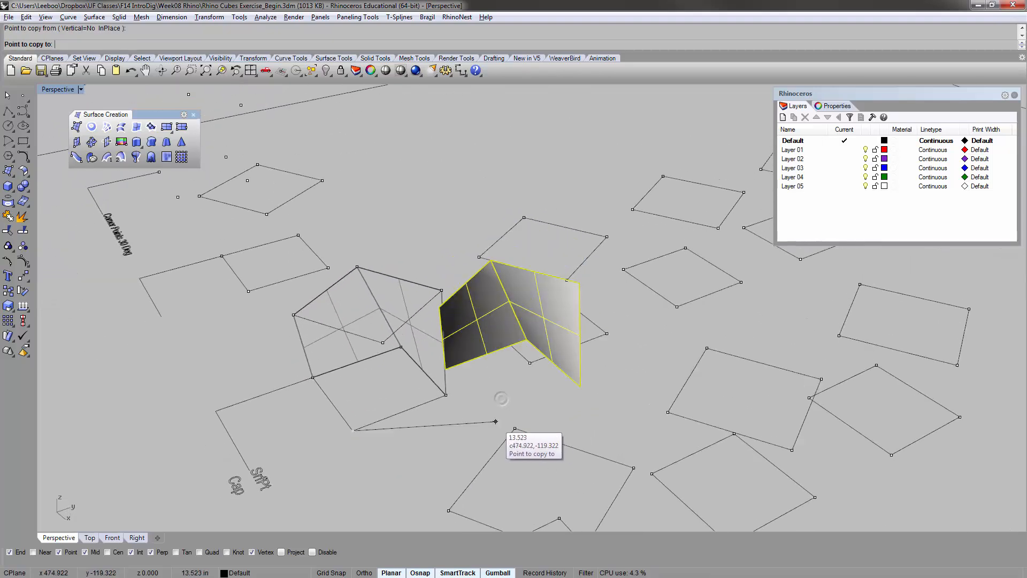
{"action": "left_click", "coordinate": [528, 359]}
{"action": "key", "text": "Return"}
{"action": "left_click", "coordinate": [479, 229]}
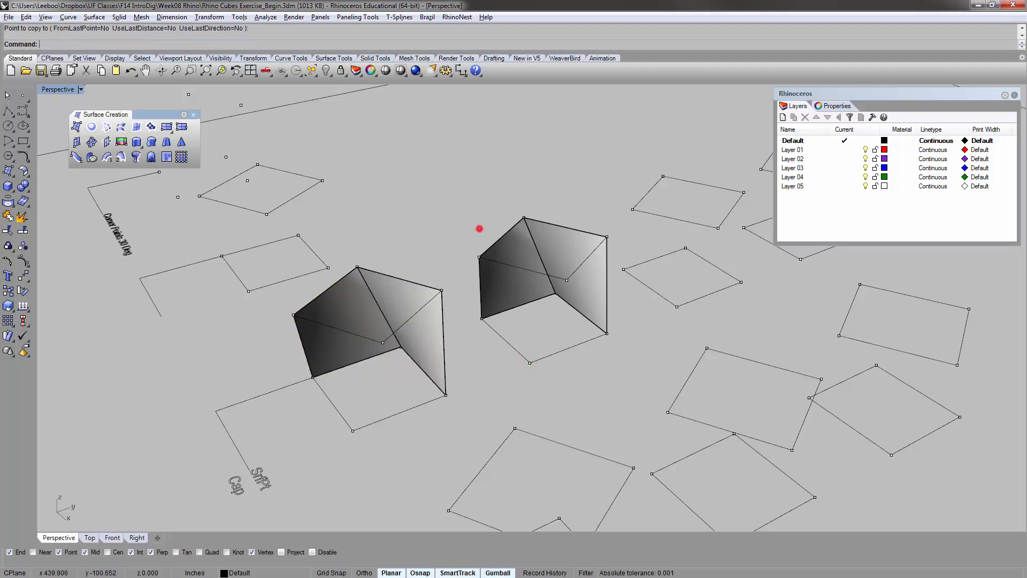
- Create a third corner-point surface on the second SrfPt pair, joining the next upper square edge to its base edge
{"action": "right_click_drag", "start_coordinate": [479, 228], "coordinate": [417, 246]}
{"action": "scroll", "coordinate": [377, 187], "scroll_direction": "up", "scroll_amount": 4}
{"action": "right_click_drag", "start_coordinate": [379, 183], "coordinate": [392, 233], "text": "shift"}
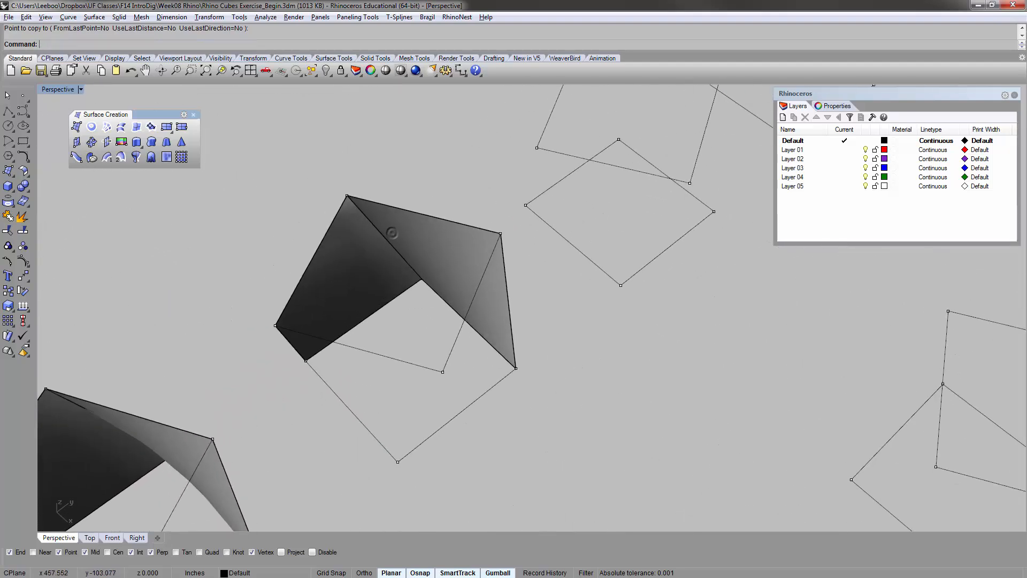
{"action": "left_click", "coordinate": [91, 127]}
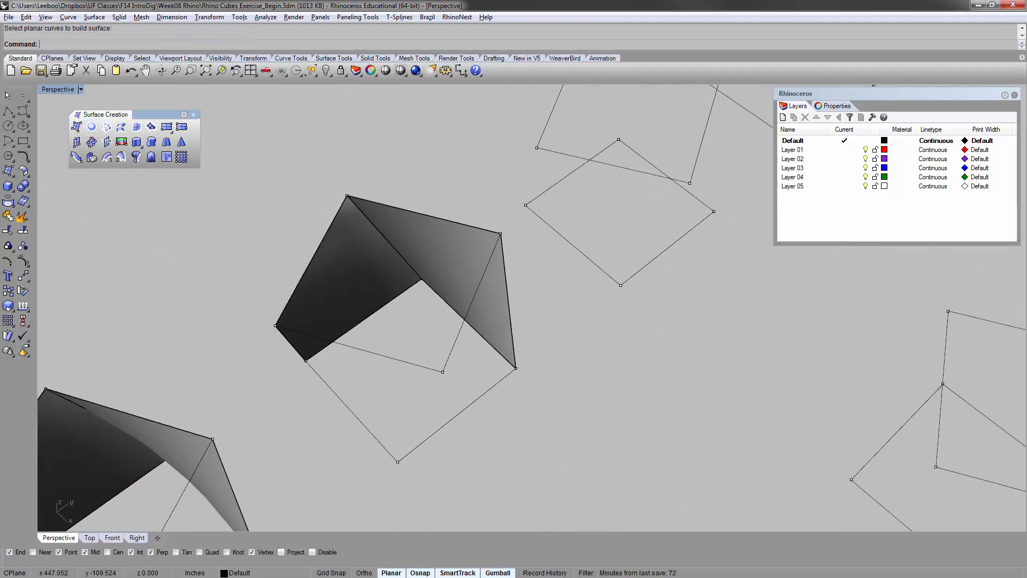
{"action": "right_click_drag", "start_coordinate": [298, 252], "coordinate": [267, 224]}
{"action": "left_click", "coordinate": [281, 239]}
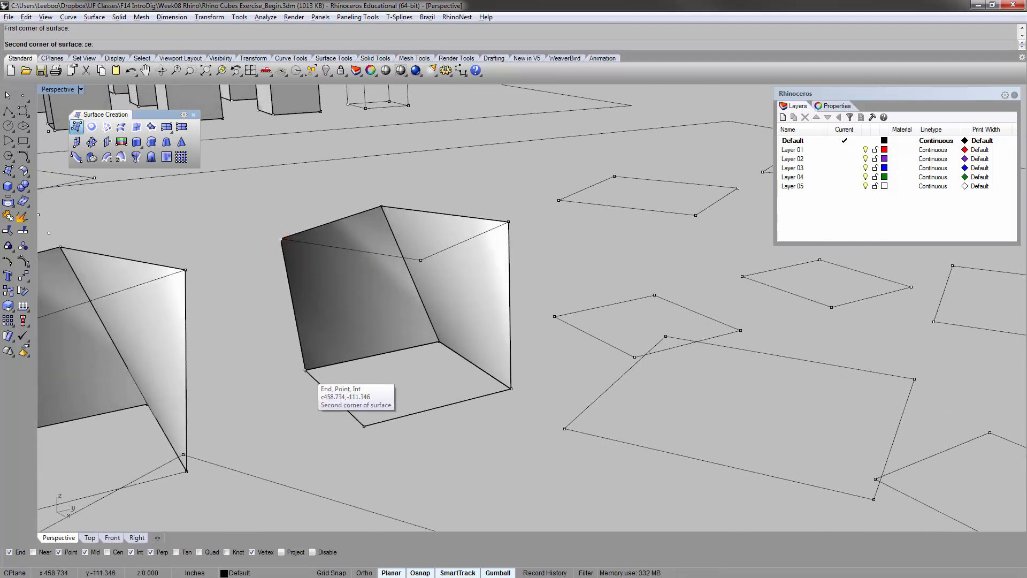
{"action": "left_click", "coordinate": [305, 370]}
{"action": "left_click", "coordinate": [364, 426]}
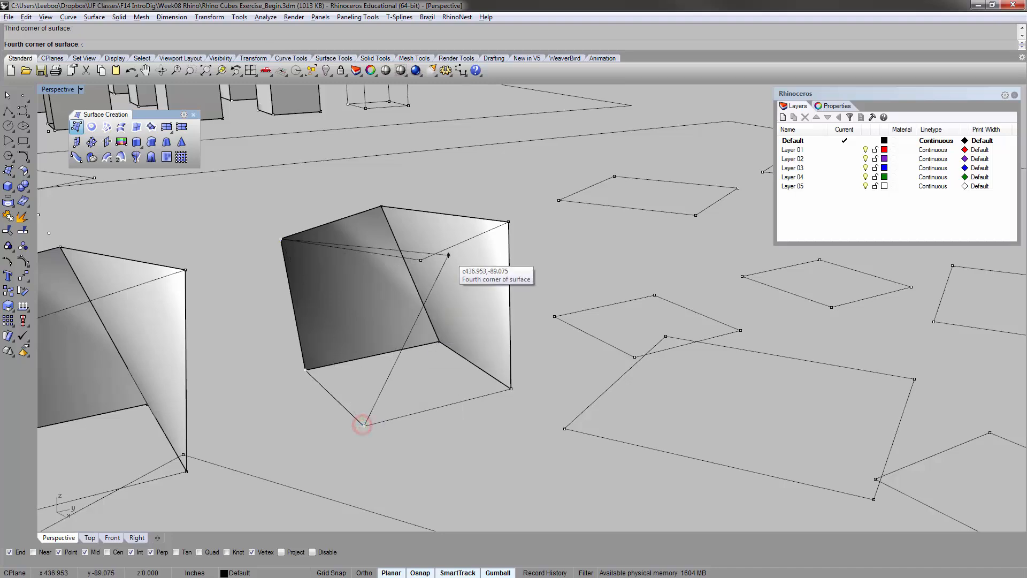
{"action": "left_click", "coordinate": [421, 260]}
{"action": "right_click_drag", "start_coordinate": [424, 260], "coordinate": [355, 394]}
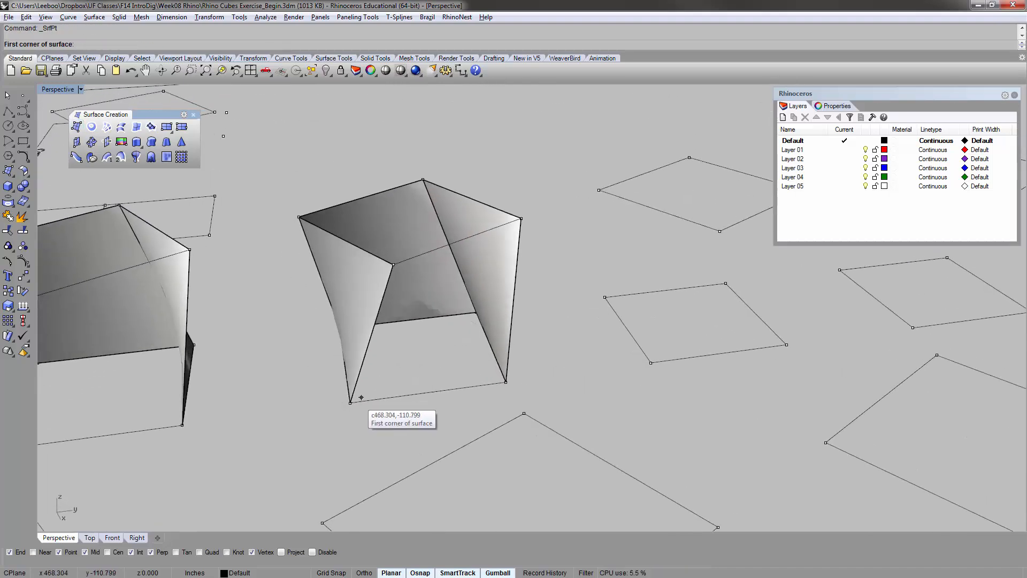
- Create the fourth corner-point surface on the second SrfPt pair, joining the last open base edge to the upper square edge above it
{"action": "left_click", "coordinate": [350, 403]}
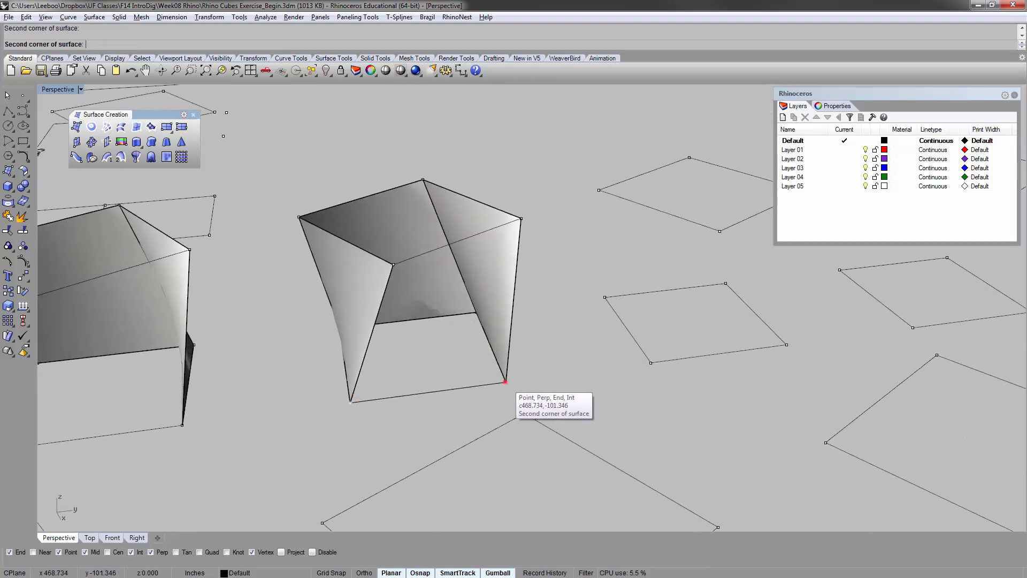
{"action": "left_click", "coordinate": [505, 382]}
{"action": "left_click", "coordinate": [521, 218]}
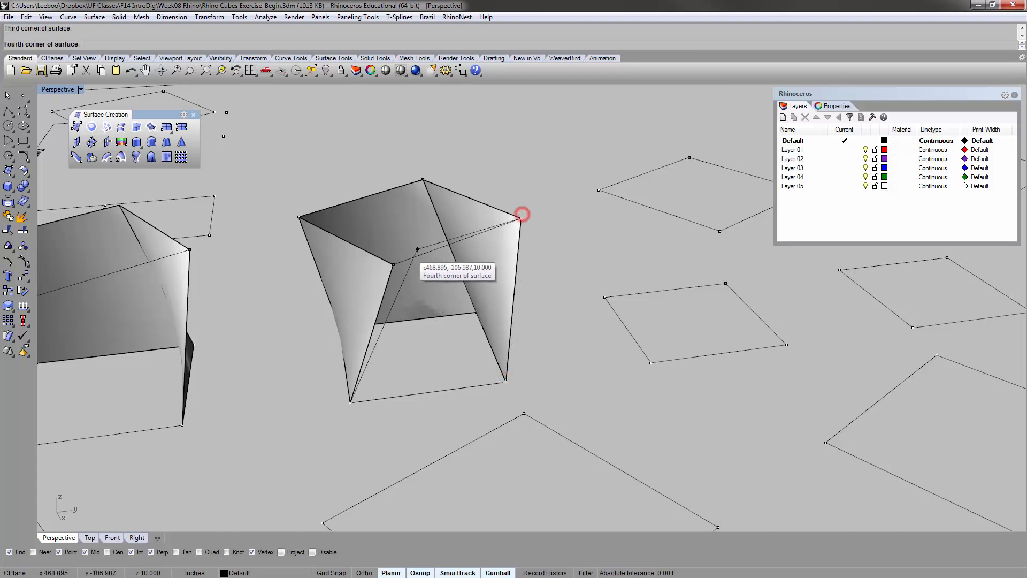
{"action": "left_click", "coordinate": [393, 264]}
{"action": "mouse_move", "coordinate": [393, 264]}
{"action": "right_mouse_down"}
{"action": "mouse_move", "coordinate": [331, 241]}
{"action": "mouse_move", "coordinate": [401, 226]}
{"action": "mouse_move", "coordinate": [513, 267]}
{"action": "mouse_move", "coordinate": [604, 262]}
{"action": "mouse_move", "coordinate": [632, 363]}
{"action": "mouse_move", "coordinate": [588, 300]}
{"action": "mouse_move", "coordinate": [524, 241]}
{"action": "right_mouse_up"}
- Copy the four side surfaces of the second SrfPt cube from a base corner to the matching base corner of the third pair
{"action": "left_click", "coordinate": [354, 237]}
{"action": "left_click", "coordinate": [425, 217], "text": "shift"}
{"action": "left_click", "coordinate": [350, 262], "text": "shift"}
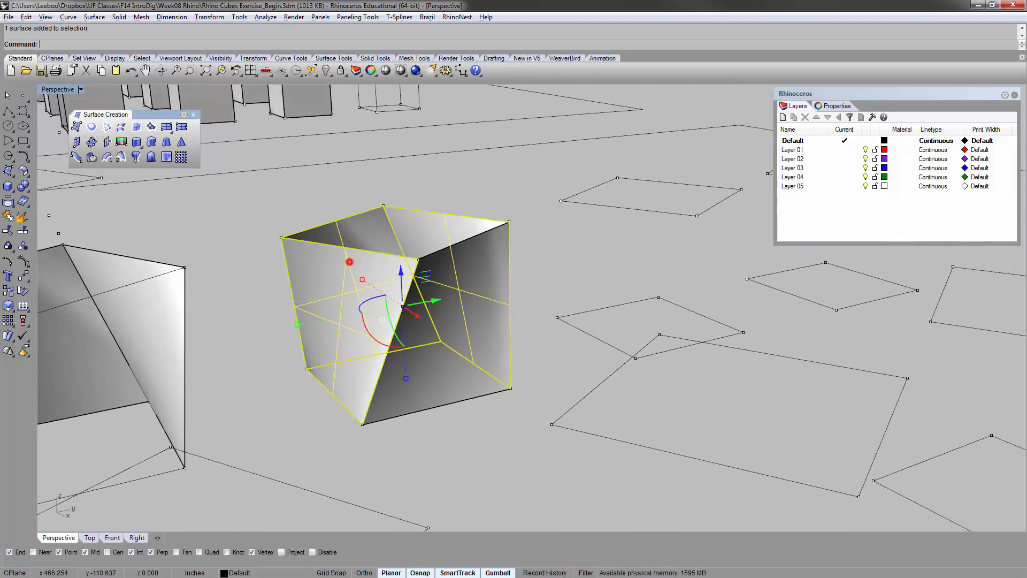
{"action": "type", "text": "copy"}
{"action": "key", "text": "Return"}
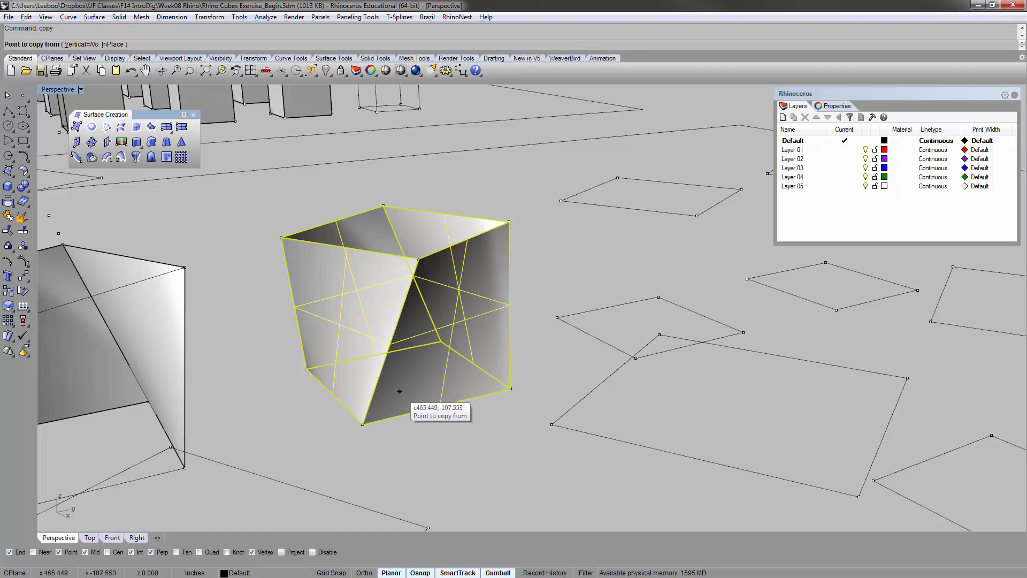
{"action": "left_click", "coordinate": [362, 424]}
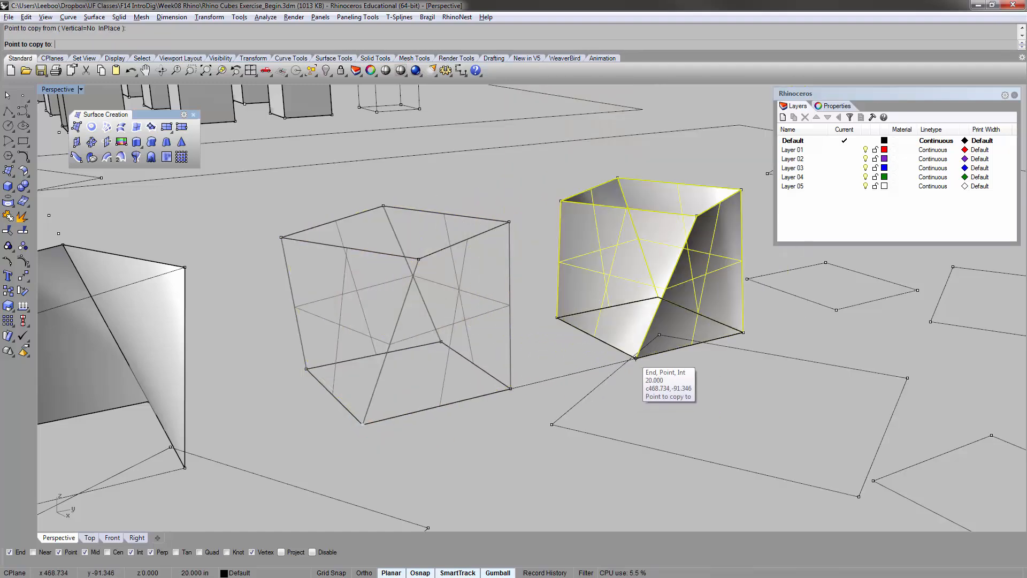
{"action": "left_click", "coordinate": [631, 357]}
{"action": "key", "text": "Return"}
- Examine the twisted side surfaces of the SrfPt cube up close from several angles
{"action": "left_click", "coordinate": [650, 273]}
{"action": "type", "text": "zs"}
{"action": "key", "text": "Return"}
{"action": "key", "text": "Escape"}
{"action": "right_click_drag", "start_coordinate": [651, 273], "coordinate": [472, 207]}
{"action": "scroll", "coordinate": [482, 273], "scroll_direction": "down", "scroll_amount": 4}
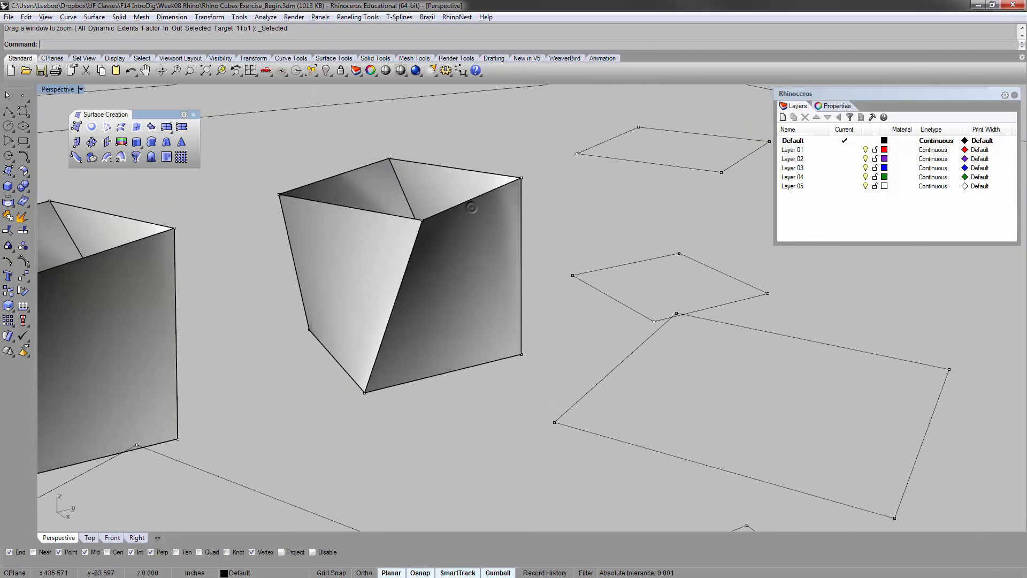
{"action": "right_click_drag", "start_coordinate": [383, 137], "coordinate": [402, 122]}
{"action": "scroll", "coordinate": [367, 179], "scroll_direction": "up", "scroll_amount": 2}
{"action": "right_click_drag", "start_coordinate": [402, 175], "coordinate": [426, 124]}
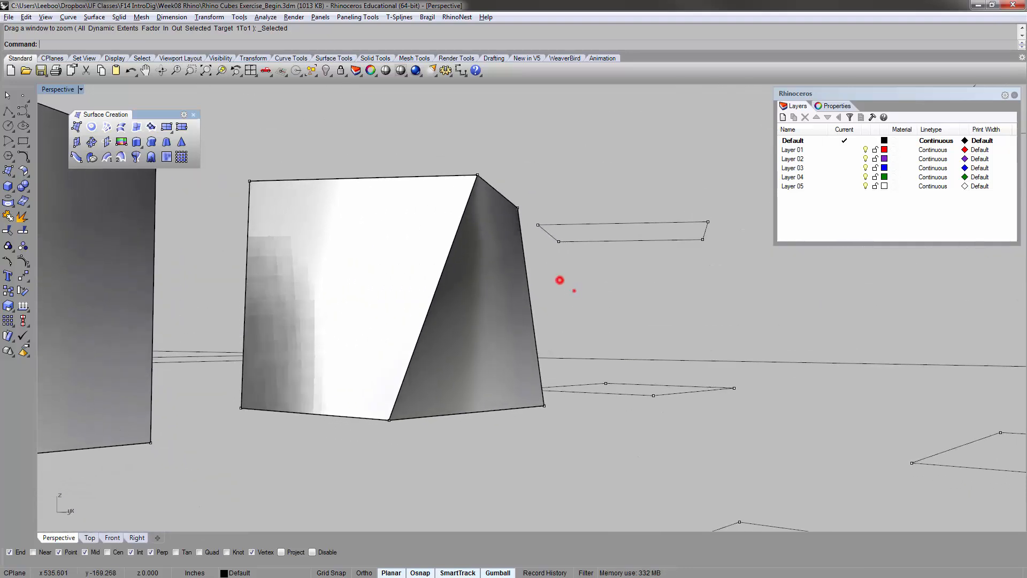
{"action": "left_click_drag", "start_coordinate": [574, 290], "coordinate": [574, 291]}
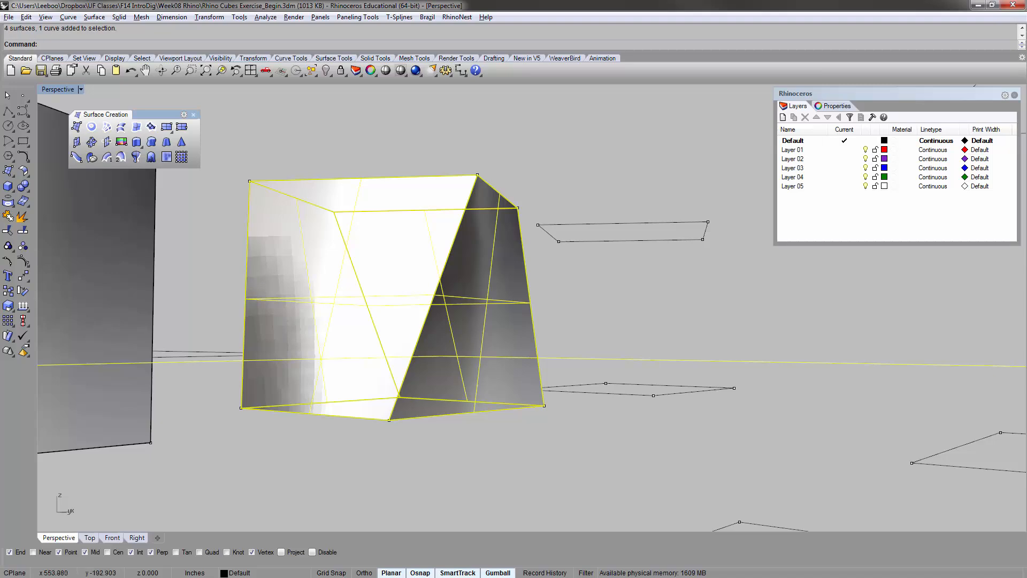
{"action": "left_click", "coordinate": [586, 358], "text": "ctrl"}
{"action": "right_click_drag", "start_coordinate": [631, 213], "coordinate": [630, 324]}
{"action": "left_click", "coordinate": [630, 324]}
- Join the four side surfaces of the third SrfPt cube into one polysurface
{"action": "left_click", "coordinate": [459, 217]}
{"action": "left_click", "coordinate": [336, 207], "text": "shift"}
{"action": "left_click", "coordinate": [377, 384], "text": "shift"}
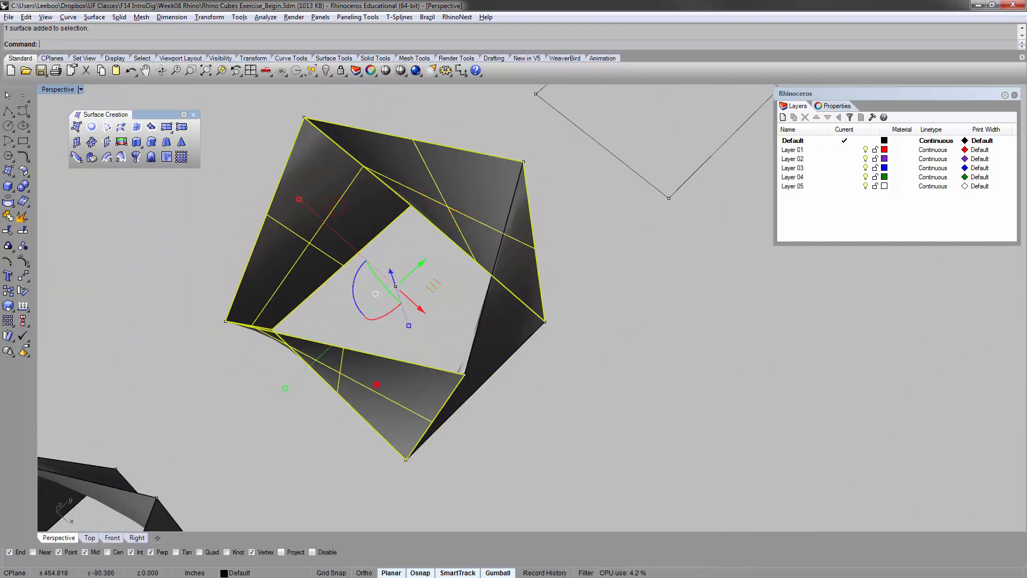
{"action": "left_click", "coordinate": [504, 323], "text": "shift"}
{"action": "right_click_drag", "start_coordinate": [505, 322], "coordinate": [535, 347]}
{"action": "type", "text": "zs"}
{"action": "key", "text": "space"}
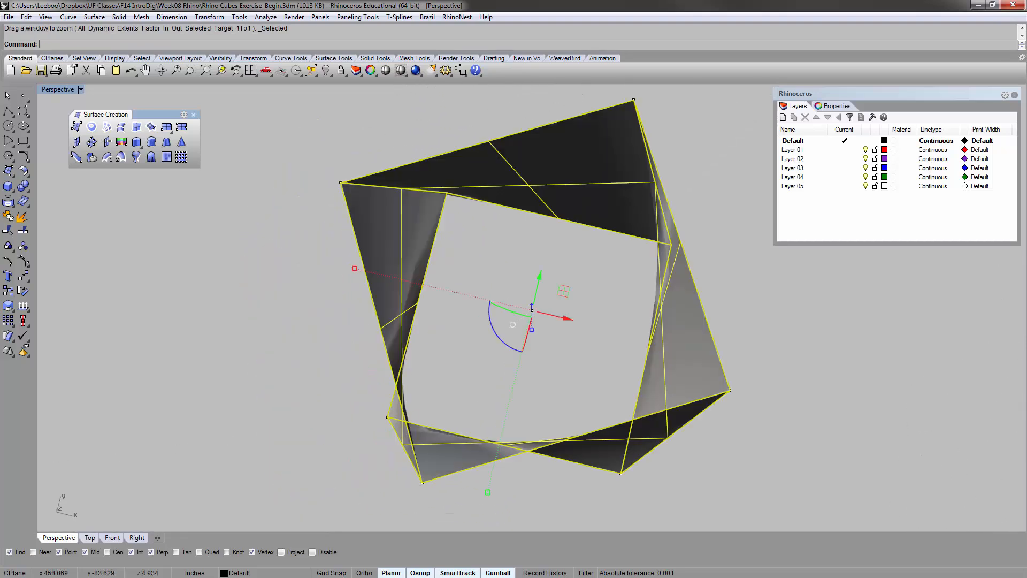
{"action": "right_click_drag", "start_coordinate": [471, 358], "coordinate": [439, 274]}
{"action": "scroll", "coordinate": [389, 315], "scroll_direction": "down", "scroll_amount": 5}
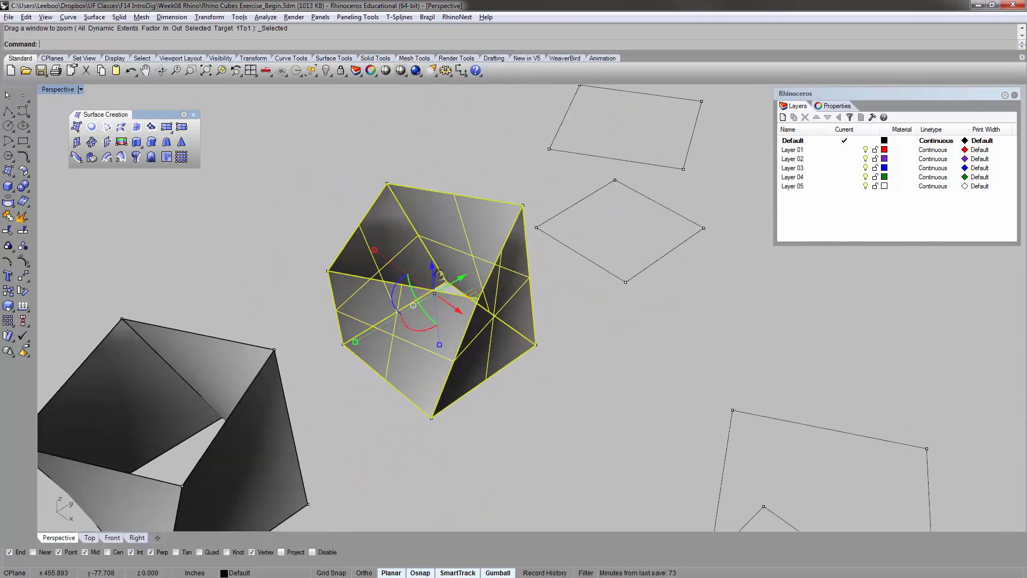
{"action": "type", "text": "J"}
{"action": "key", "text": "Return"}
{"action": "left_click", "coordinate": [336, 183]}
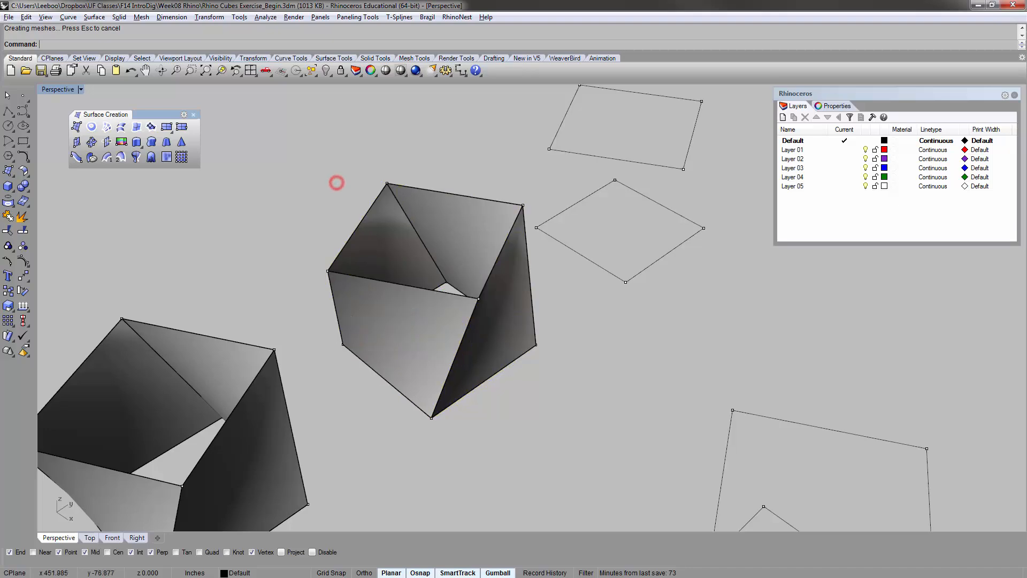
- Copy the joined SrfPt cube from its front base corner to the matching base corner of the fourth pair
{"action": "left_click", "coordinate": [436, 221]}
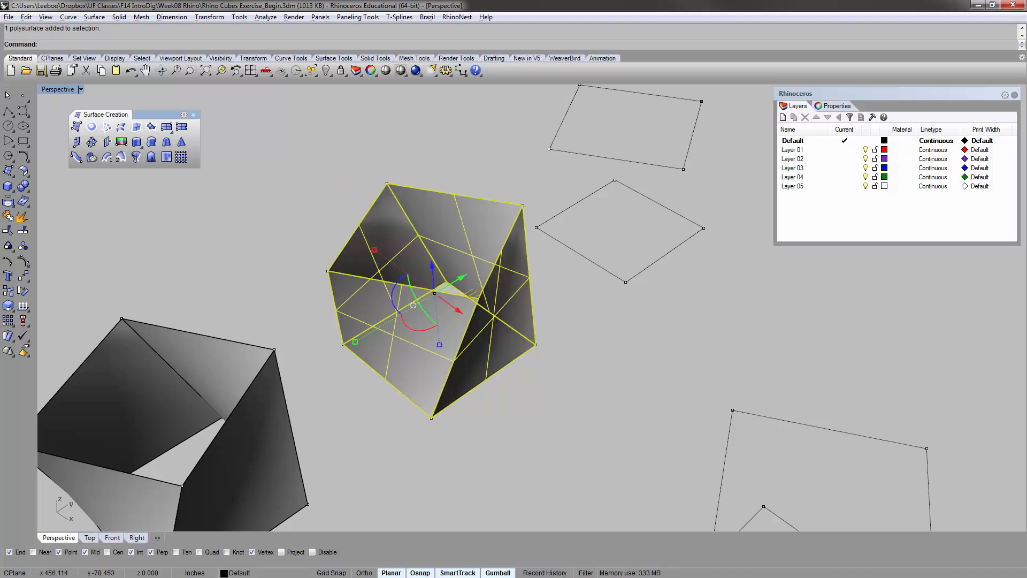
{"action": "scroll", "coordinate": [455, 257], "scroll_direction": "down", "scroll_amount": 3}
{"action": "type", "text": "copy"}
{"action": "key", "text": "Return"}
{"action": "left_click", "coordinate": [439, 360]}
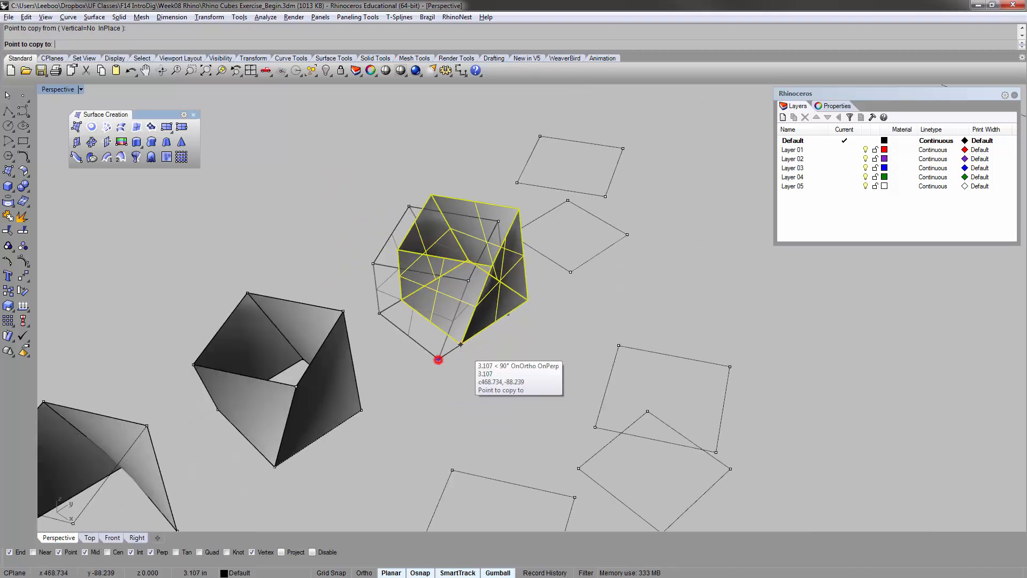
{"action": "left_click", "coordinate": [570, 272]}
{"action": "key", "text": "Return"}
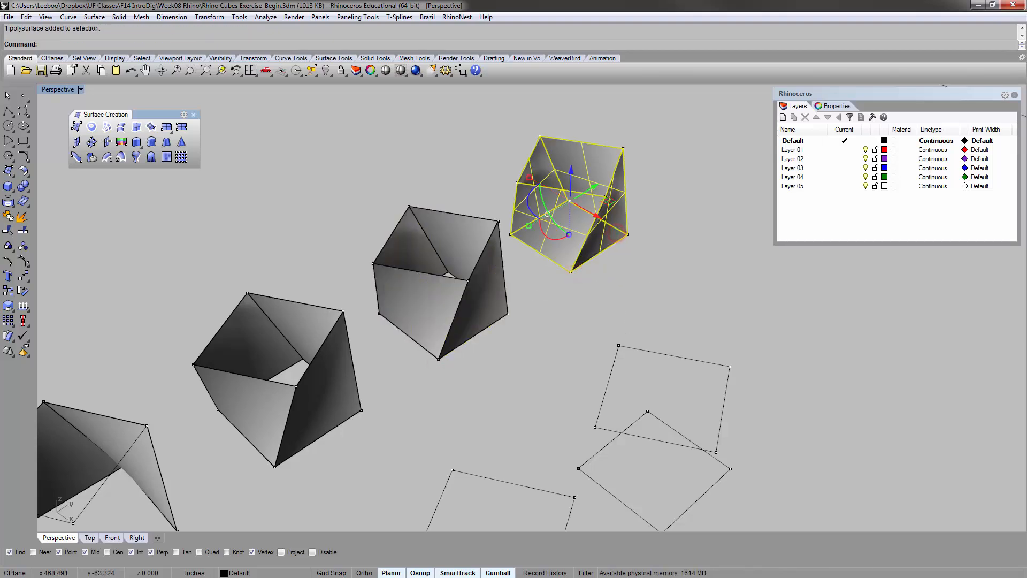
- Cap the open top and bottom of the fourth SrfPt cube
{"action": "key", "text": "Return"}
{"action": "left_click", "coordinate": [674, 144]}
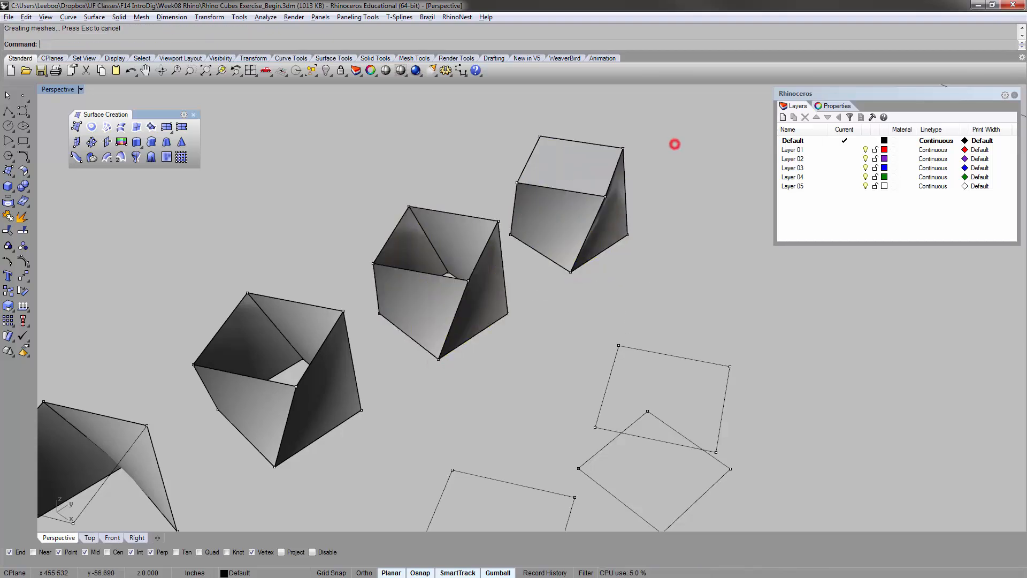
{"action": "left_click", "coordinate": [571, 175]}
{"action": "type", "text": "zs"}
{"action": "key", "text": "Return"}
{"action": "left_click", "coordinate": [651, 116]}
- Examine the SrfPt row and the curvature of the twisted side surface on the first, partly built cube
{"action": "right_click_drag", "start_coordinate": [651, 116], "coordinate": [511, 332]}
{"action": "scroll", "coordinate": [511, 332], "scroll_direction": "down", "scroll_amount": 10}
{"action": "right_click_drag", "start_coordinate": [470, 278], "coordinate": [440, 168]}
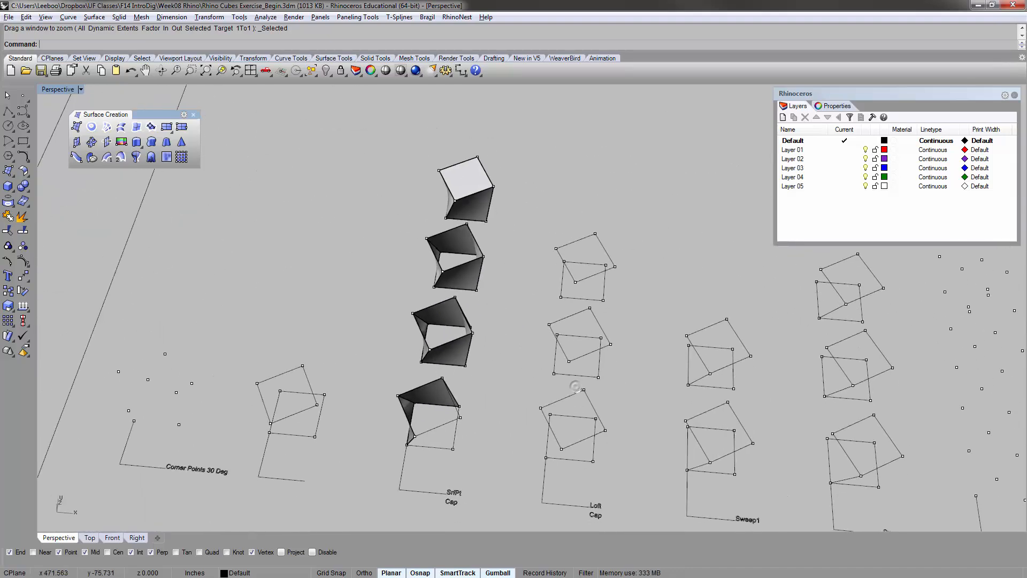
{"action": "right_click_drag", "start_coordinate": [577, 388], "coordinate": [425, 371]}
{"action": "scroll", "coordinate": [404, 299], "scroll_direction": "up", "scroll_amount": 6}
{"action": "left_click", "coordinate": [402, 274]}
{"action": "type", "text": "zs"}
{"action": "key", "text": "Return"}
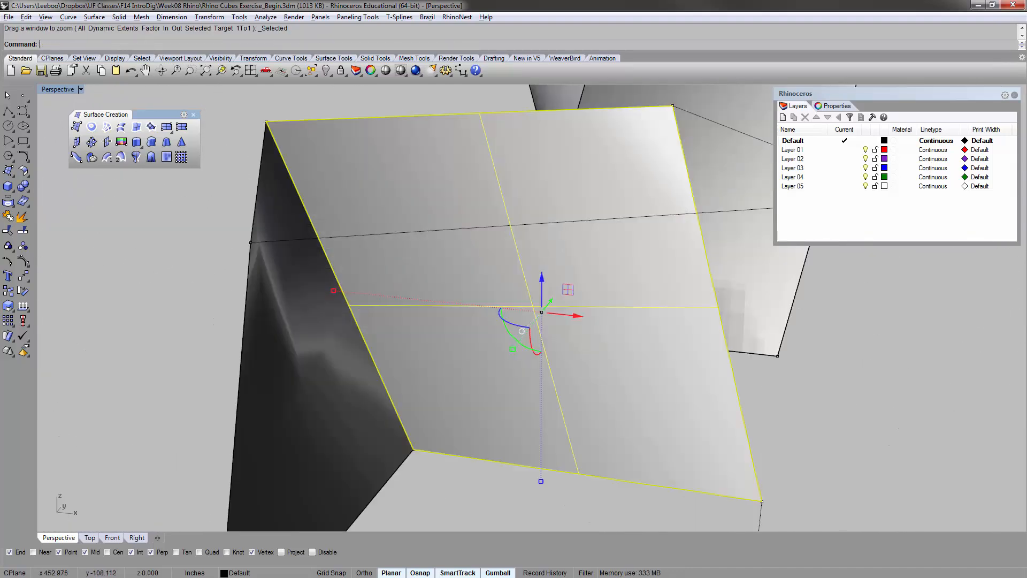
{"action": "scroll", "coordinate": [388, 286], "scroll_direction": "down", "scroll_amount": 7}
{"action": "right_click_drag", "start_coordinate": [230, 304], "coordinate": [374, 316]}
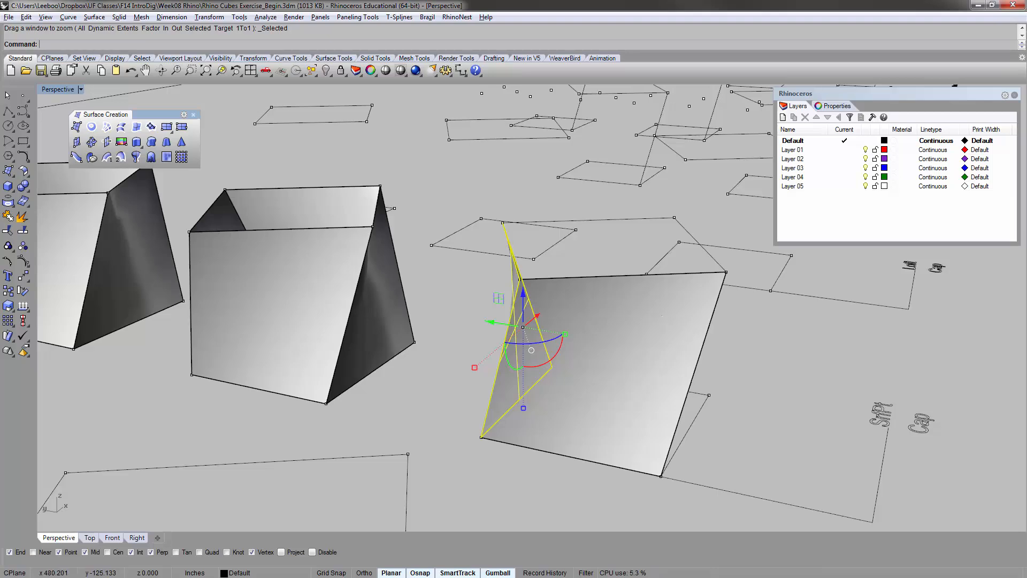
{"action": "right_click_drag", "start_coordinate": [662, 315], "coordinate": [500, 353]}
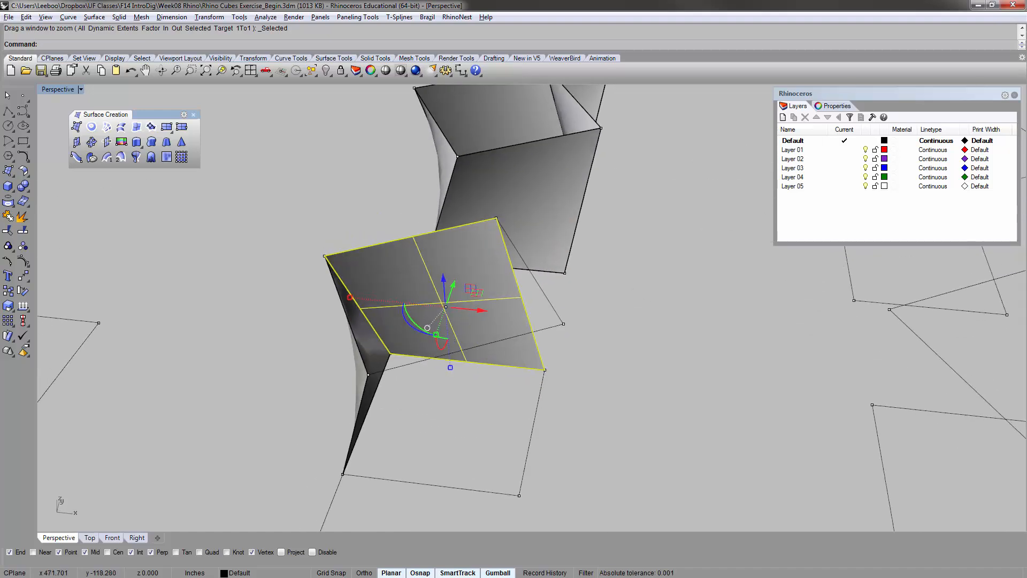
{"action": "left_click", "coordinate": [599, 343]}
- Examine the upper and base square pairs laid out in the Loft row
{"action": "scroll", "coordinate": [599, 344], "scroll_direction": "down", "scroll_amount": 6}
{"action": "right_click_drag", "start_coordinate": [598, 343], "coordinate": [484, 320], "text": "shift"}
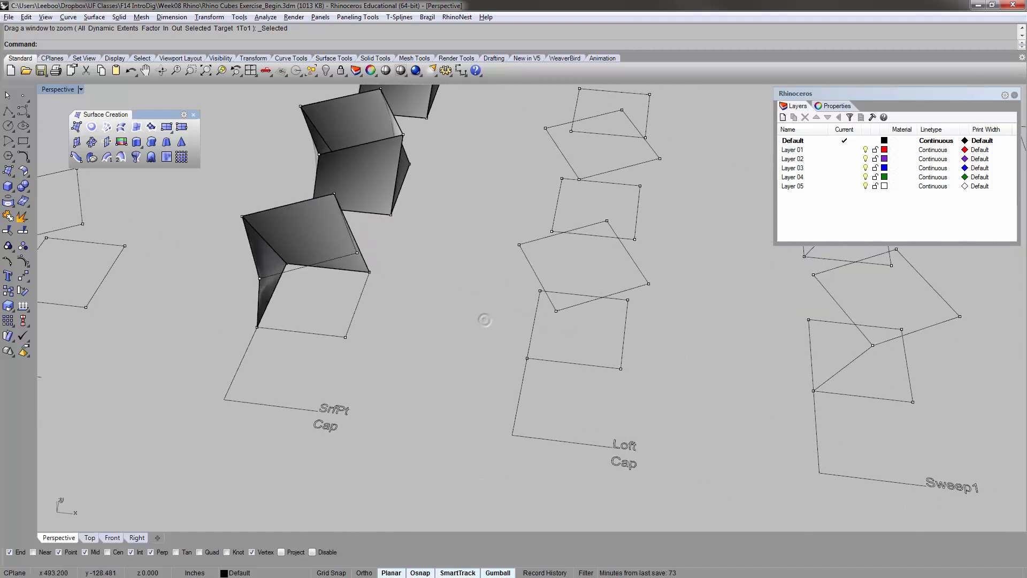
{"action": "right_click_drag", "start_coordinate": [720, 310], "coordinate": [561, 349], "text": "shift"}
{"action": "left_click_drag", "start_coordinate": [451, 429], "coordinate": [447, 420]}
{"action": "left_click", "coordinate": [447, 419]}
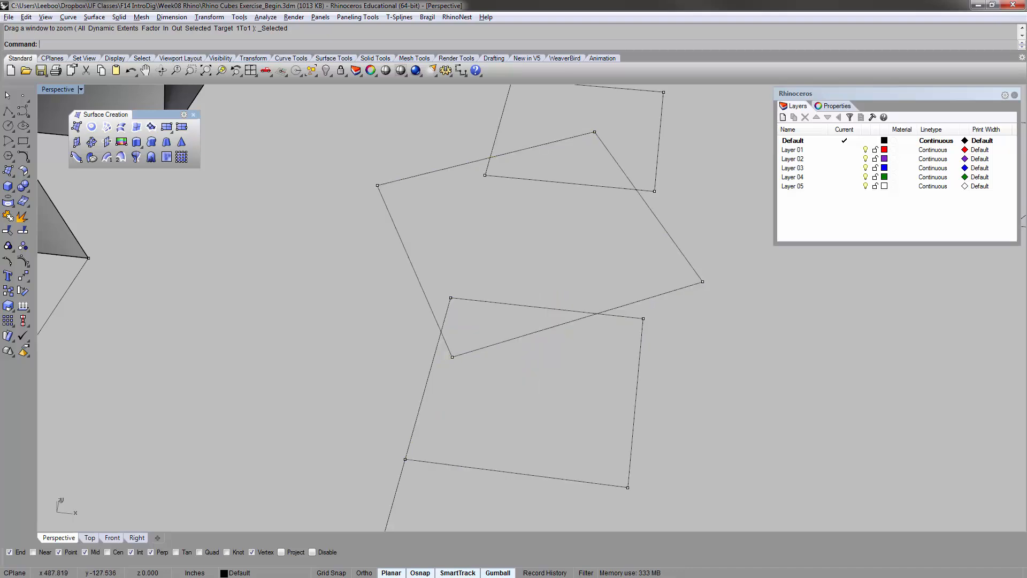
{"action": "scroll", "coordinate": [475, 321], "scroll_direction": "down", "scroll_amount": 6}
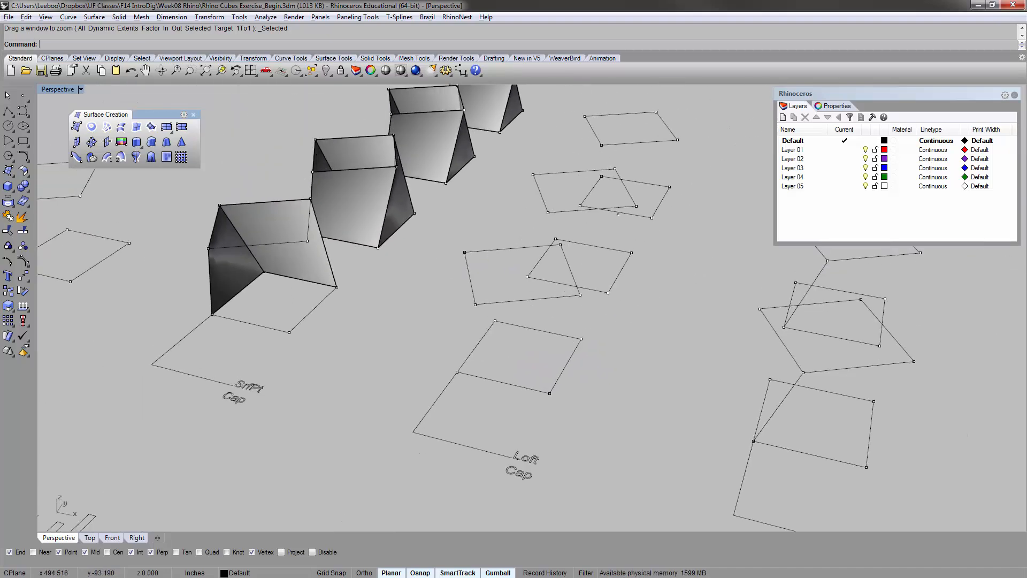
{"action": "scroll", "coordinate": [509, 360], "scroll_direction": "down", "scroll_amount": 1}
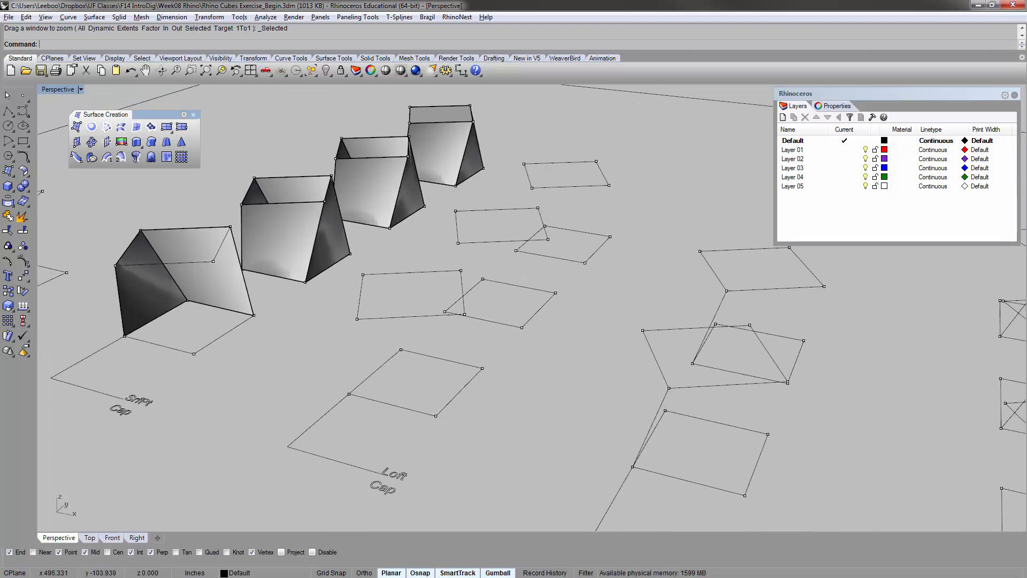
{"action": "right_click_drag", "start_coordinate": [516, 257], "coordinate": [539, 273]}
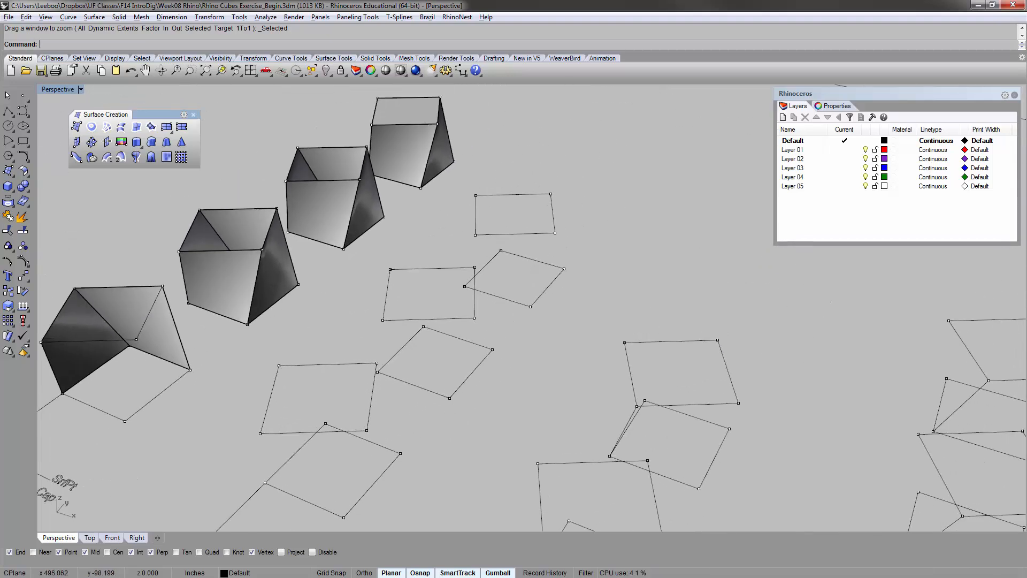
{"action": "scroll", "coordinate": [478, 324], "scroll_direction": "up", "scroll_amount": 5}
{"action": "right_click_drag", "start_coordinate": [437, 327], "coordinate": [429, 356]}
{"action": "scroll", "coordinate": [426, 353], "scroll_direction": "down", "scroll_amount": 4}
{"action": "scroll", "coordinate": [420, 348], "scroll_direction": "up", "scroll_amount": 5}
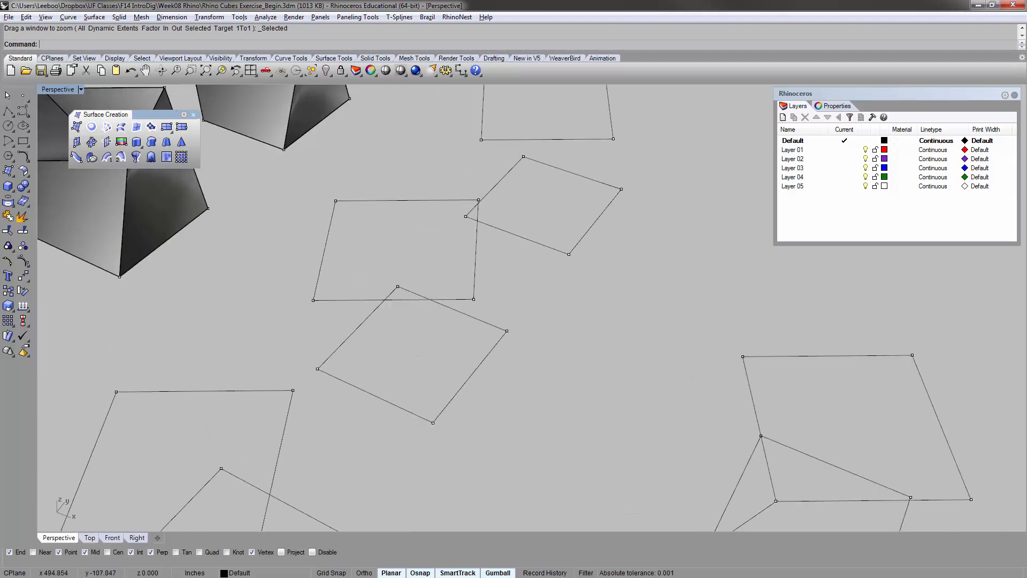
{"action": "scroll", "coordinate": [418, 357], "scroll_direction": "down", "scroll_amount": 1}
- Loft between the base square and the upper square of the second Loft pair, keeping the seam points at matching corners
{"action": "left_click", "coordinate": [466, 415]}
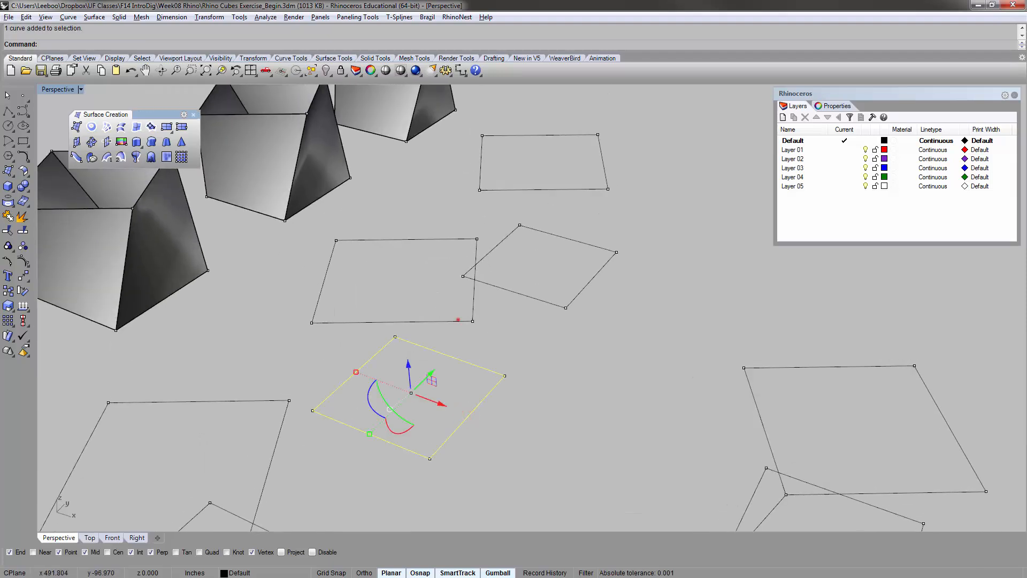
{"action": "left_click", "coordinate": [457, 320], "text": "shift"}
{"action": "type", "text": "Lof"}
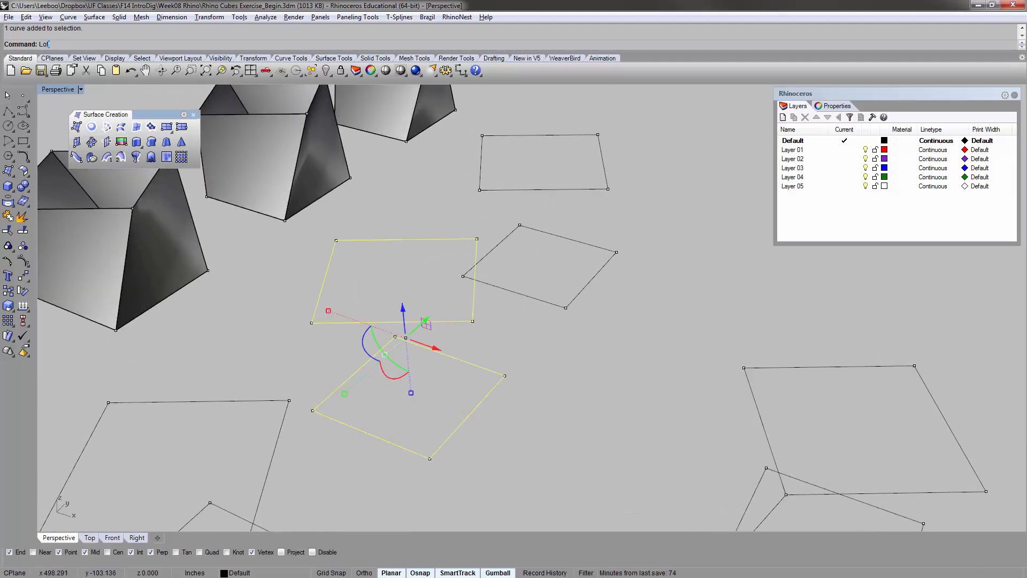
{"action": "type", "text": "t"}
{"action": "key", "text": "Return"}
{"action": "right_click_drag", "start_coordinate": [453, 374], "coordinate": [421, 390]}
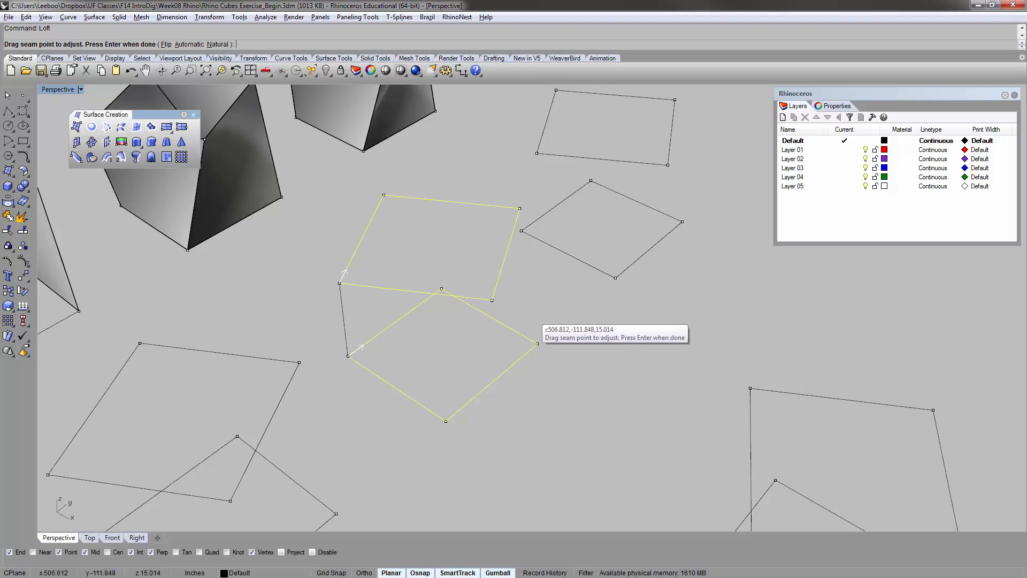
{"action": "key", "text": "Return"}
{"action": "right_click_drag", "start_coordinate": [390, 331], "coordinate": [601, 293]}
{"action": "left_click", "coordinate": [636, 262]}
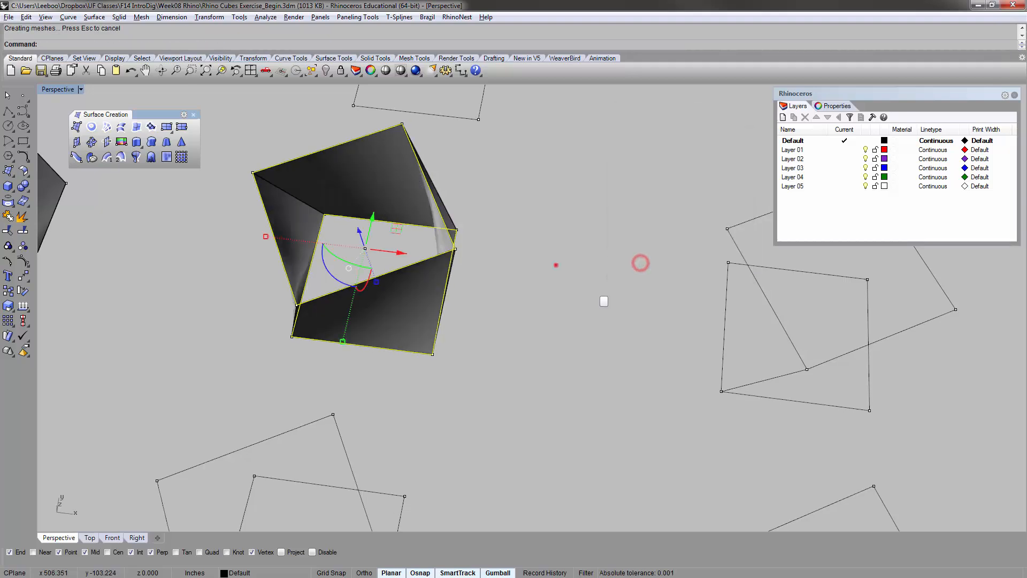
{"action": "left_click", "coordinate": [556, 265]}
- Copy the lofted twisted cube from its front base corner to the matching base corner of the third Loft pair
{"action": "right_click_drag", "start_coordinate": [478, 143], "coordinate": [503, 234], "text": "shift"}
{"action": "right_click_drag", "start_coordinate": [503, 234], "coordinate": [434, 155]}
{"action": "left_click", "coordinate": [413, 339]}
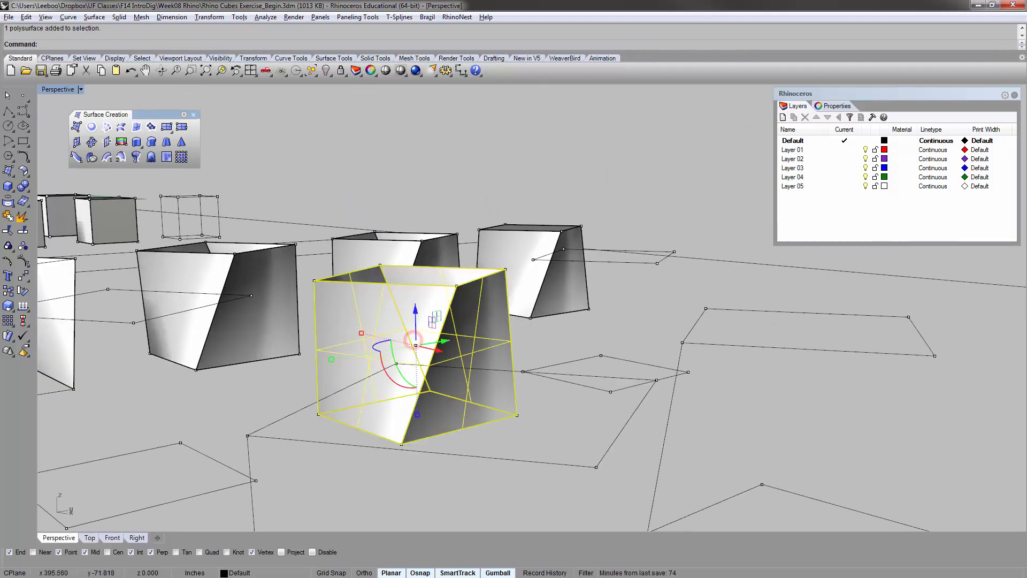
{"action": "right_click_drag", "start_coordinate": [413, 340], "coordinate": [339, 278]}
{"action": "key", "text": "Return"}
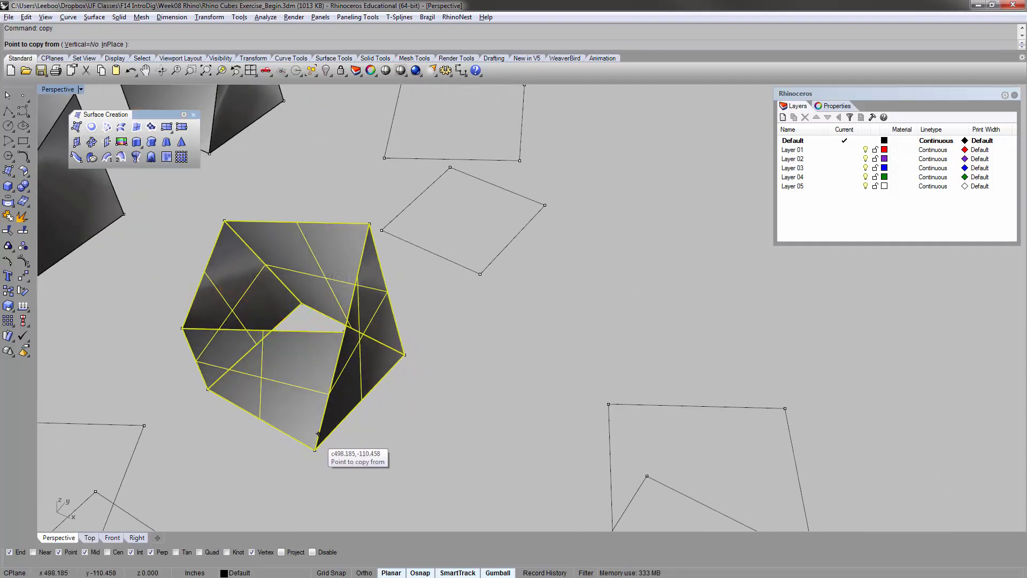
{"action": "left_click", "coordinate": [315, 450]}
{"action": "left_click", "coordinate": [479, 274]}
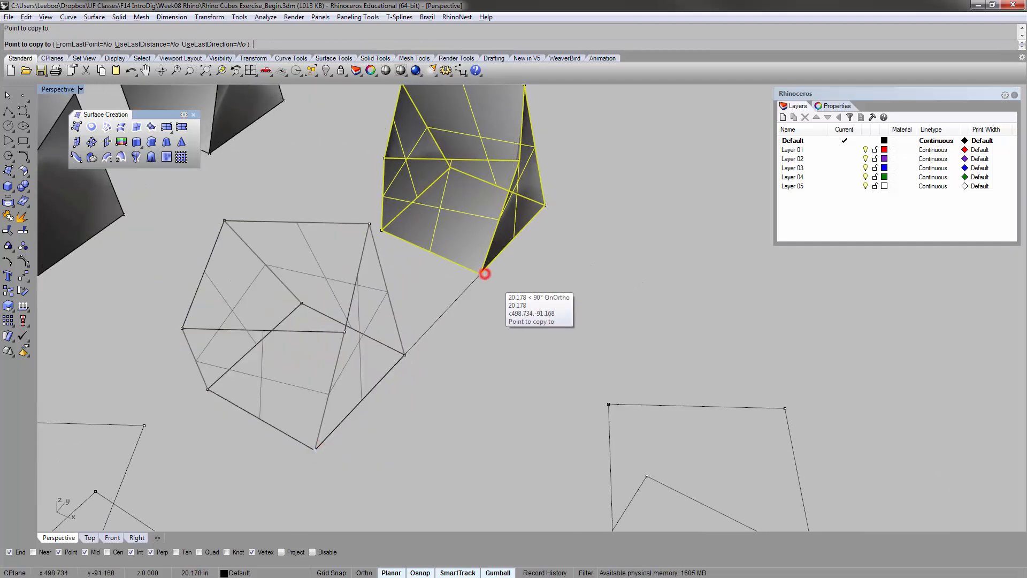
{"action": "key", "text": "Return"}
- Cap the open ends of the copied loft cube on the third Loft pair
{"action": "left_click", "coordinate": [473, 213]}
{"action": "type", "text": "zs"}
{"action": "key", "text": "Return"}
{"action": "right_click_drag", "start_coordinate": [474, 212], "coordinate": [534, 249]}
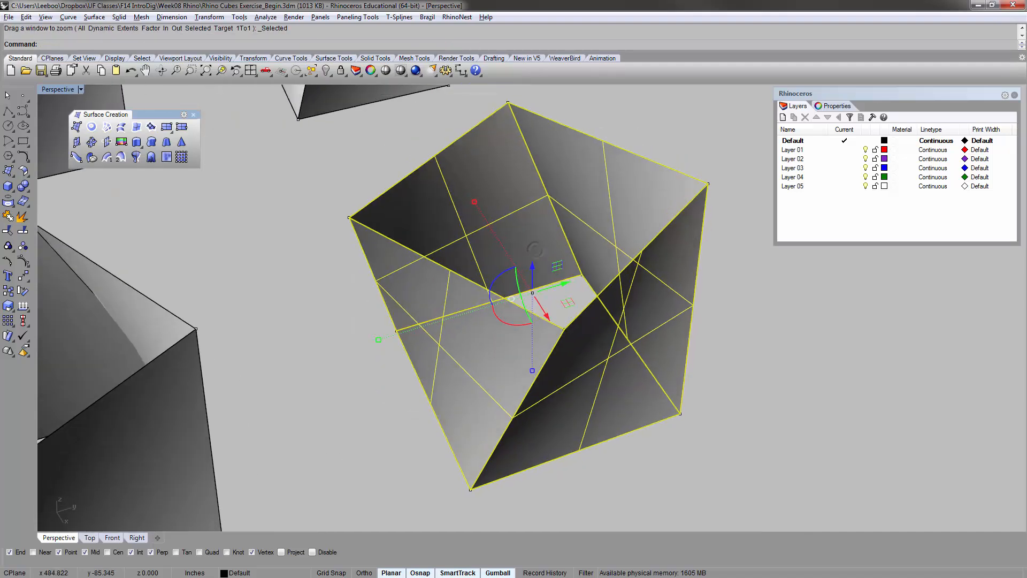
{"action": "type", "text": "Cap"}
{"action": "key", "text": "Return"}
{"action": "left_click", "coordinate": [740, 293]}
{"action": "right_click_drag", "start_coordinate": [561, 353], "coordinate": [627, 349]}
{"action": "left_click", "coordinate": [527, 274]}
{"action": "scroll", "coordinate": [610, 245], "scroll_direction": "down", "scroll_amount": 13}
{"action": "left_click", "coordinate": [610, 245]}
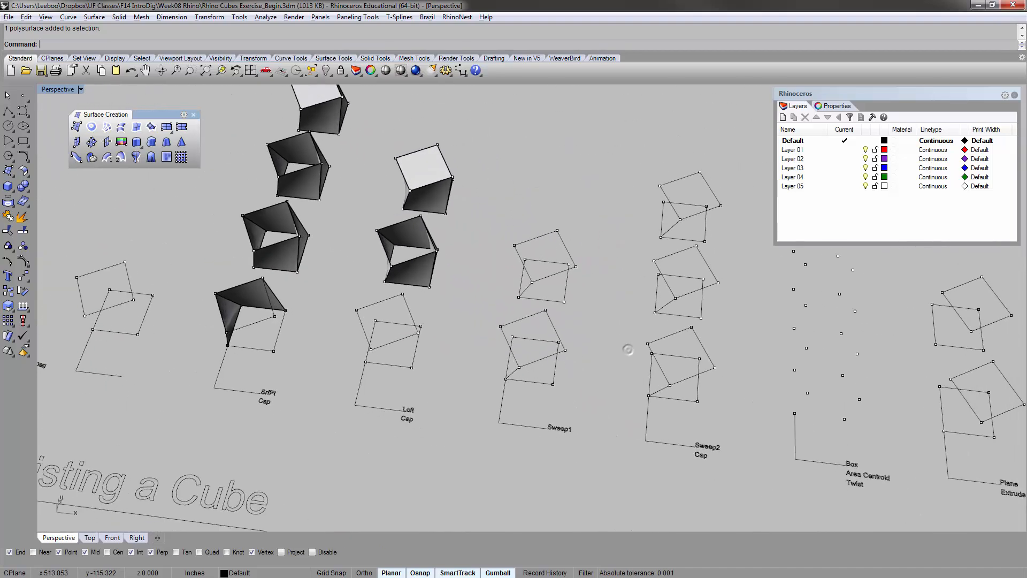
- Run Sweep1 on the first pair of the Sweep1 row, using the base square as rail and the connecting corner line as cross section
{"action": "middle_click", "coordinate": [627, 349]}
{"action": "scroll", "coordinate": [628, 349], "scroll_direction": "up", "scroll_amount": 8}
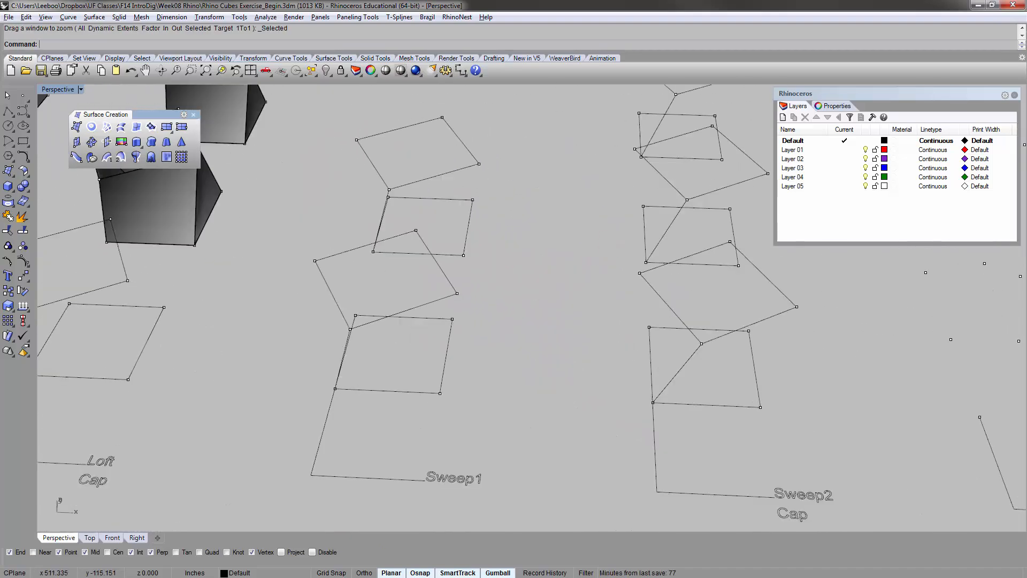
{"action": "right_click_drag", "start_coordinate": [450, 332], "coordinate": [413, 290]}
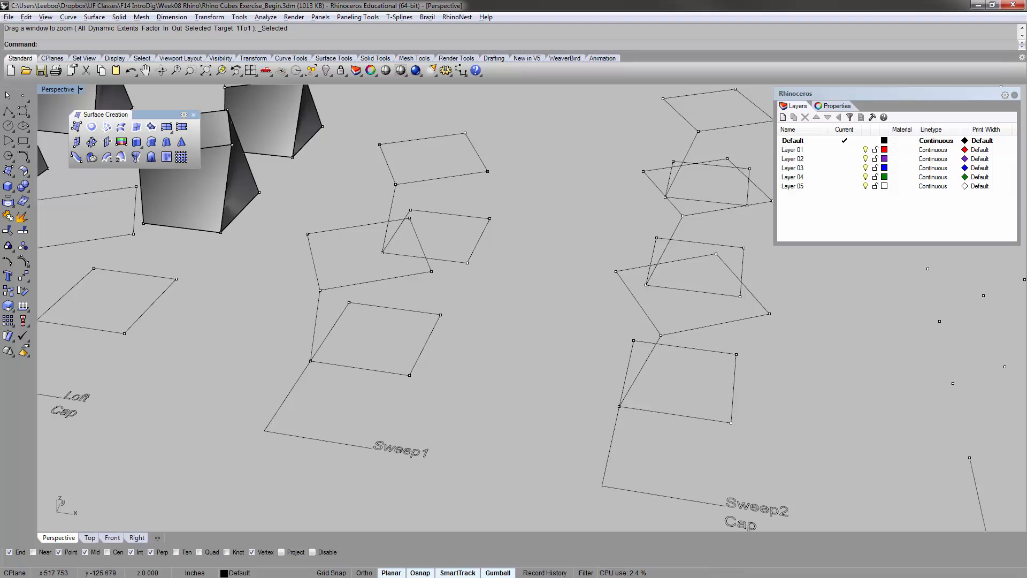
{"action": "right_click_drag", "start_coordinate": [352, 324], "coordinate": [288, 328]}
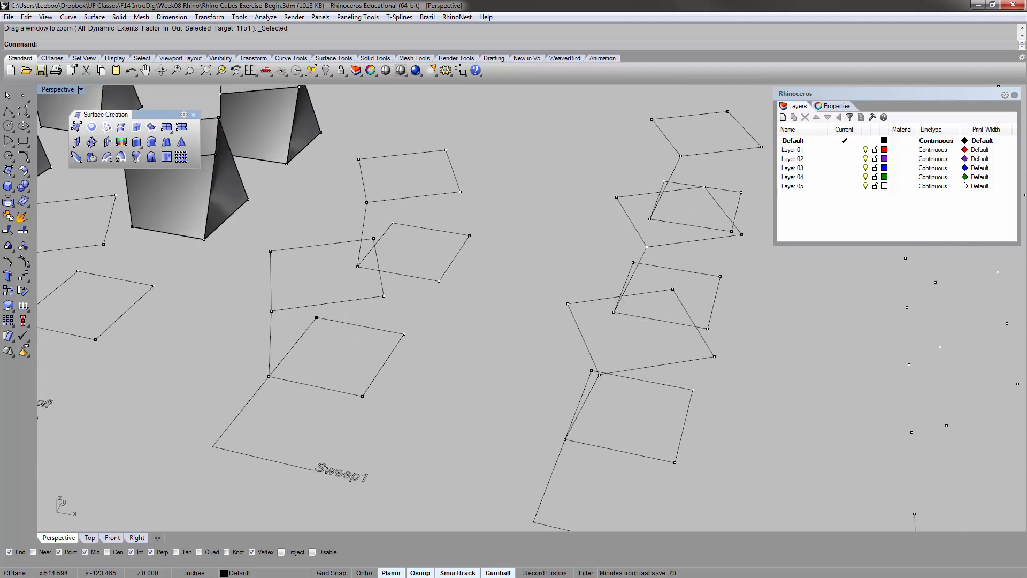
{"action": "right_click_drag", "start_coordinate": [293, 363], "coordinate": [292, 363]}
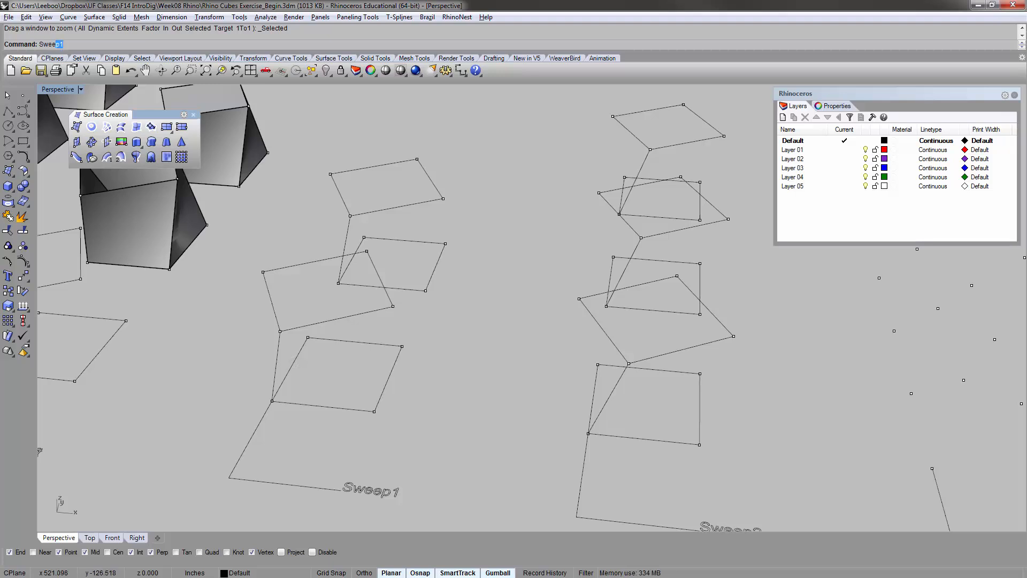
{"action": "key", "text": "Return"}
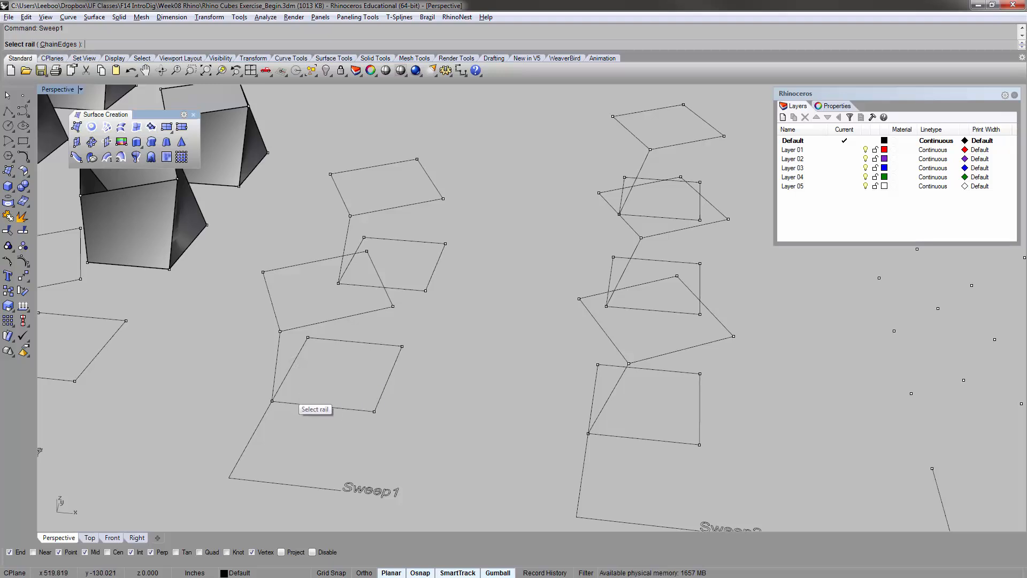
{"action": "scroll", "coordinate": [295, 402], "scroll_direction": "up", "scroll_amount": 3}
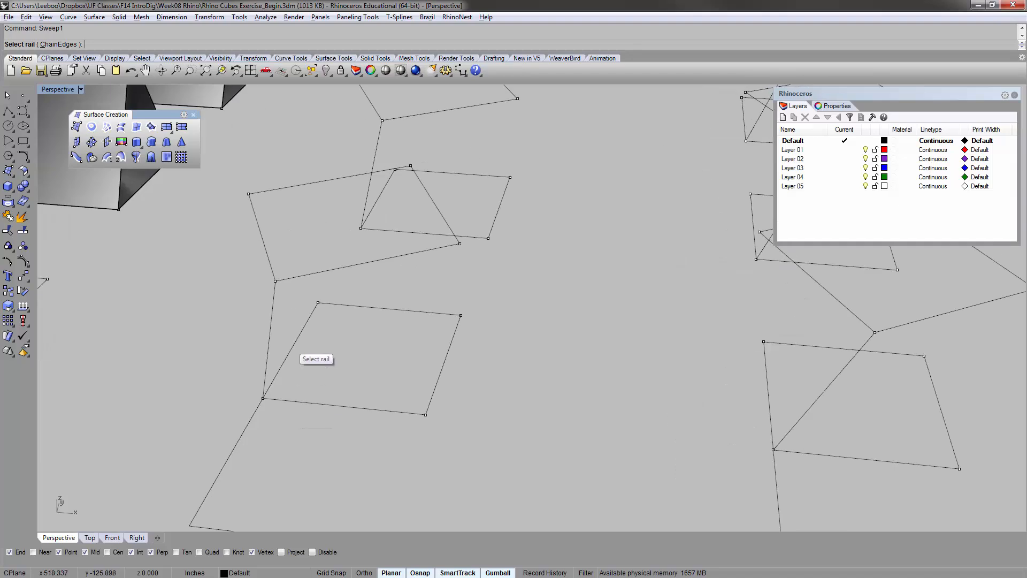
{"action": "scroll", "coordinate": [298, 349], "scroll_direction": "down", "scroll_amount": 2}
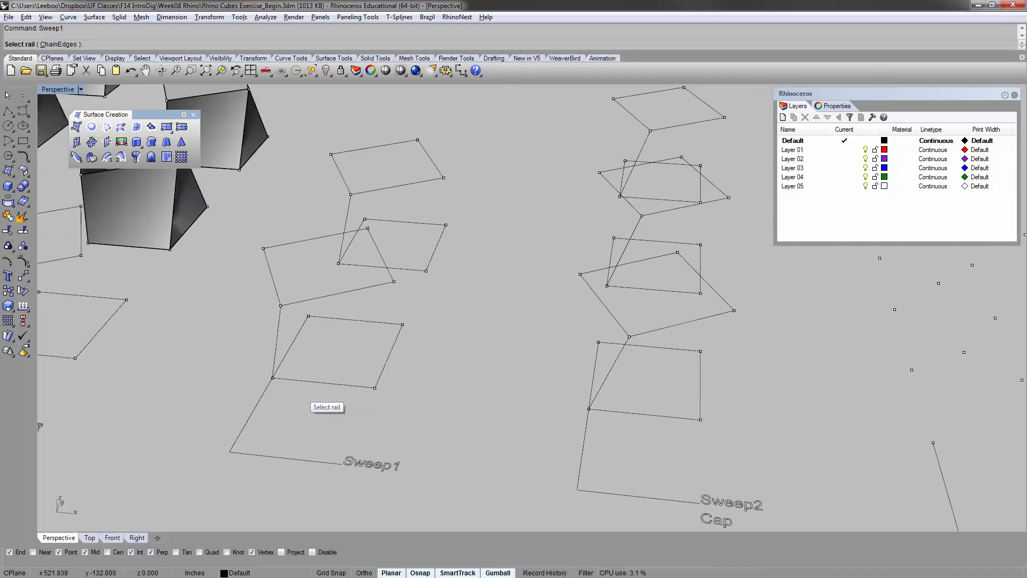
{"action": "scroll", "coordinate": [309, 400], "scroll_direction": "up", "scroll_amount": 1}
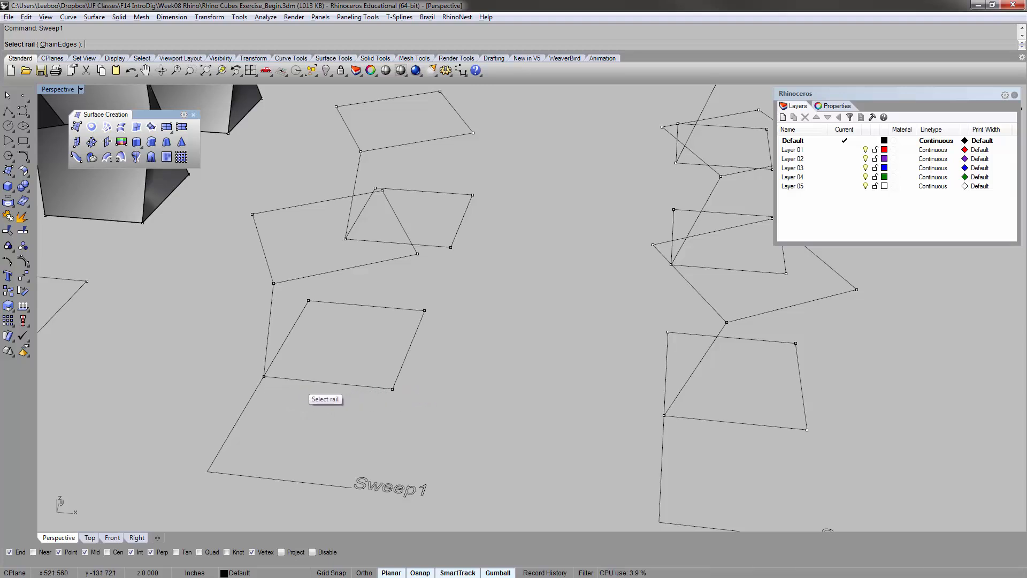
{"action": "left_click", "coordinate": [301, 380]}
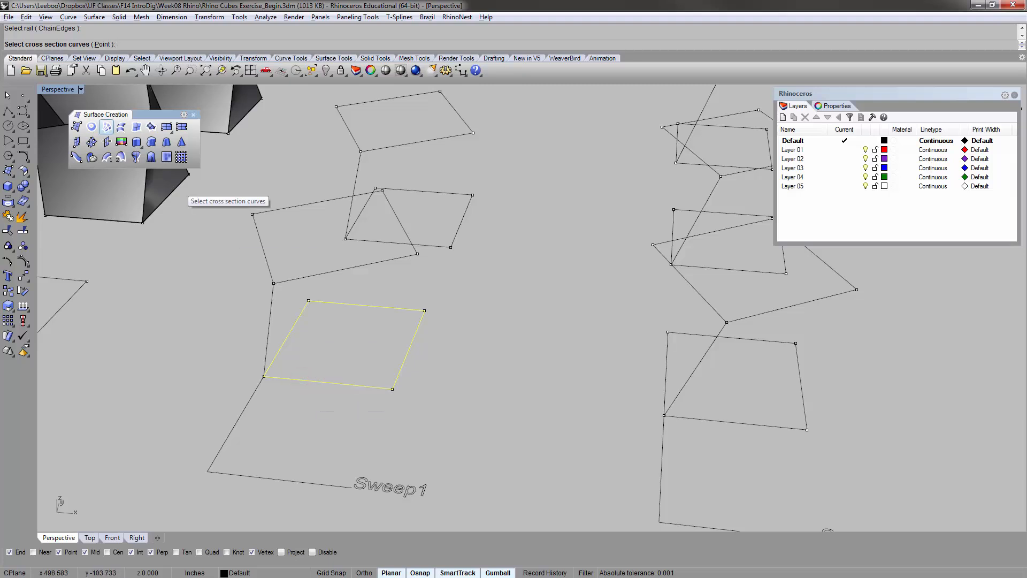
{"action": "left_click", "coordinate": [269, 321]}
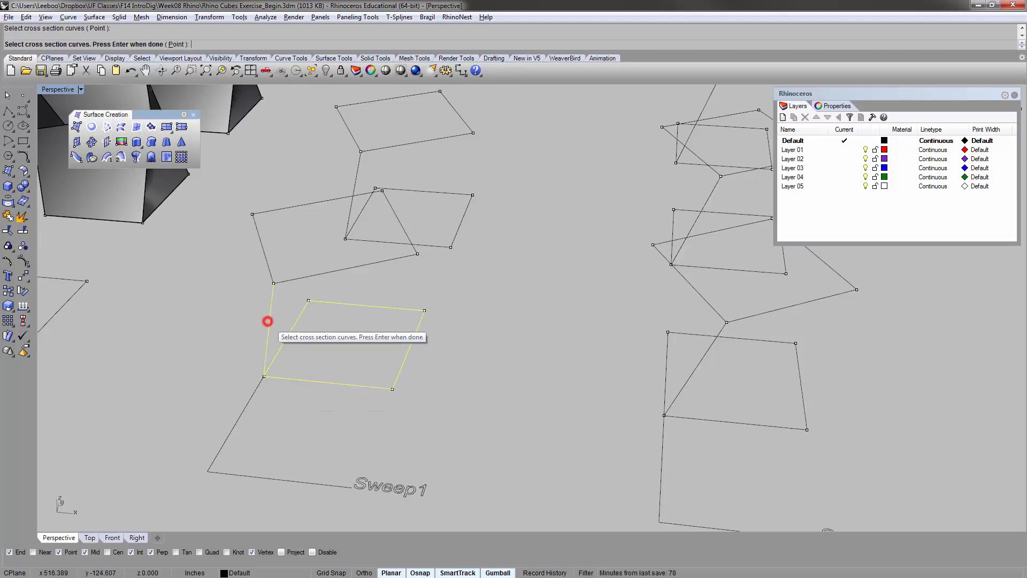
{"action": "key", "text": "Return"}
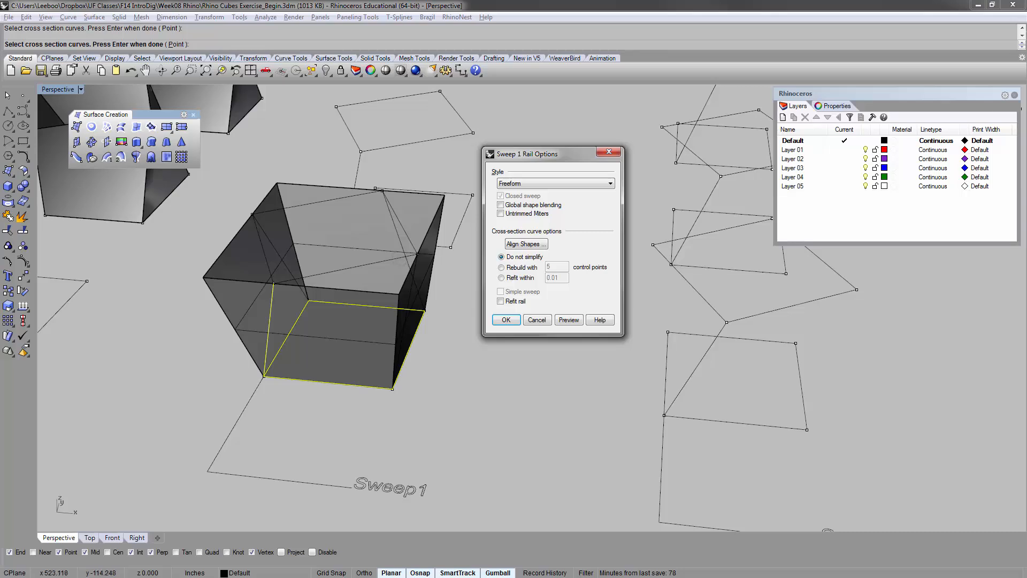
{"action": "left_click", "coordinate": [498, 320]}
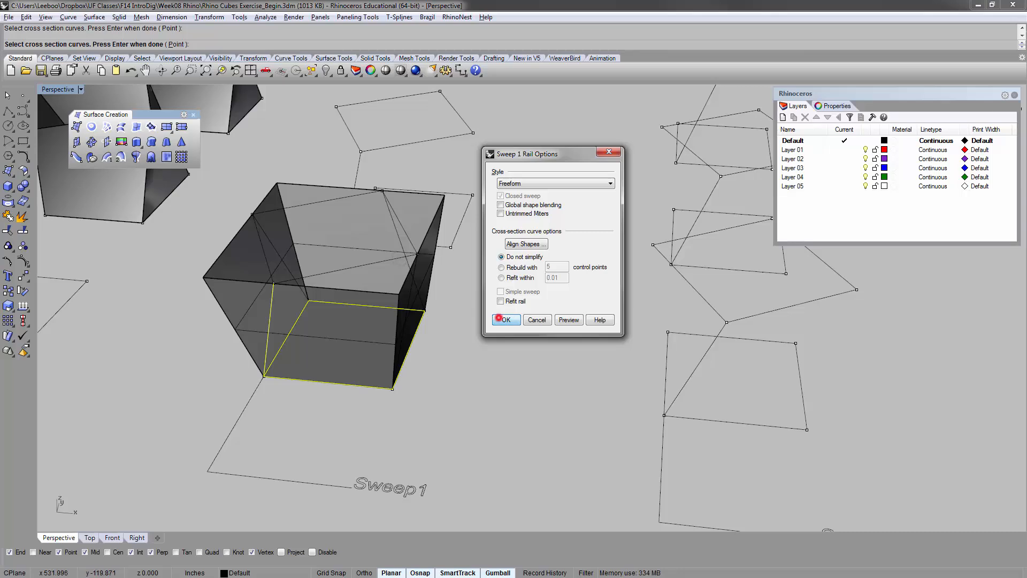
- Sweep the connecting corner line along the base square of the second Sweep1 pair, keeping the Freeform style without simplification
{"action": "right_click_drag", "start_coordinate": [498, 319], "coordinate": [497, 369]}
{"action": "right_click_drag", "start_coordinate": [390, 145], "coordinate": [315, 296], "text": "shift"}
{"action": "scroll", "coordinate": [316, 294], "scroll_direction": "up", "scroll_amount": 5}
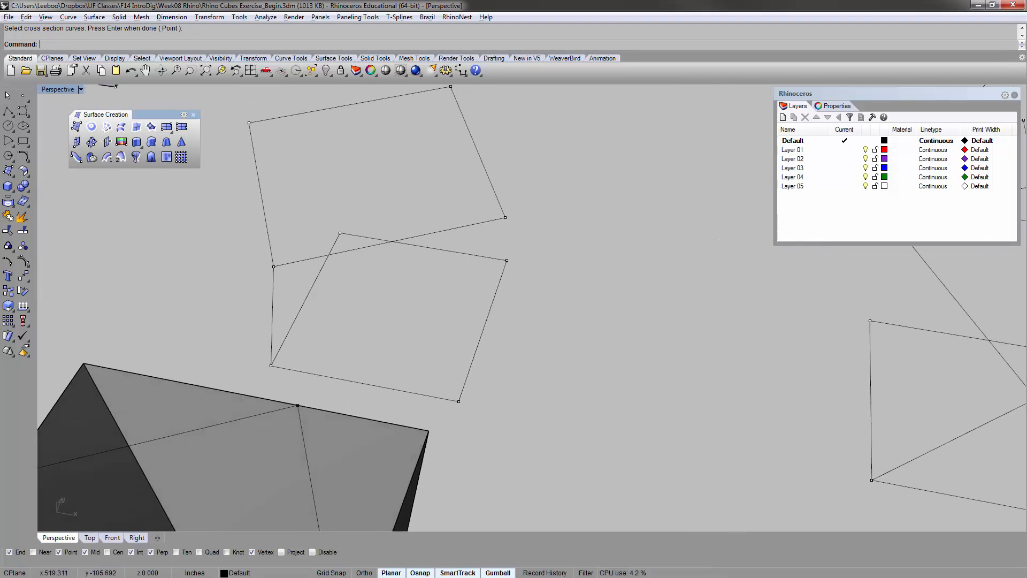
{"action": "key", "text": "Return"}
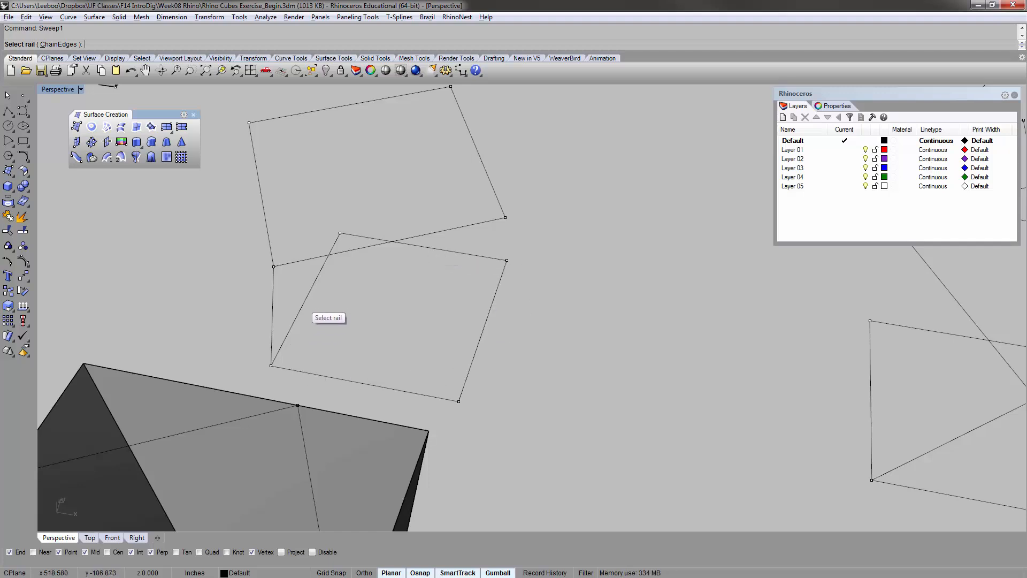
{"action": "left_click", "coordinate": [301, 305]}
{"action": "left_click", "coordinate": [273, 293]}
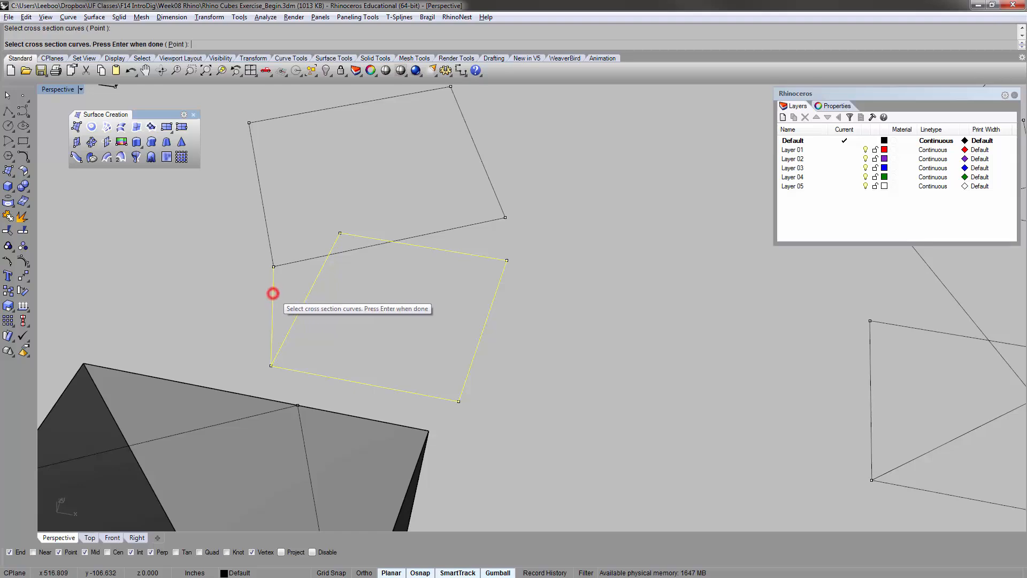
{"action": "key", "text": "Return"}
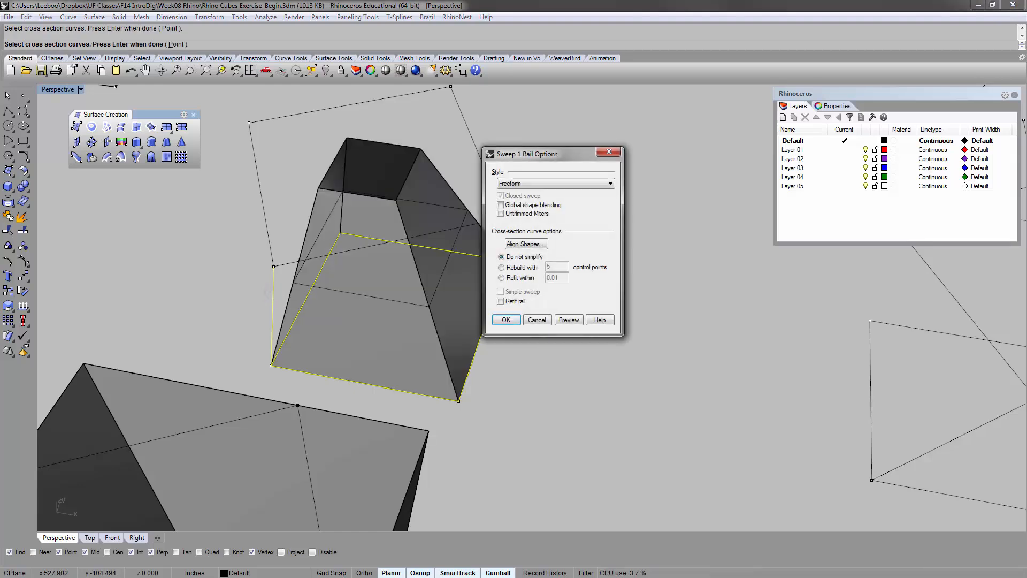
{"action": "left_click", "coordinate": [504, 319]}
- Examine the two Sweep1 forms from several sides, checking their open ends against the upper squares
{"action": "right_click_drag", "start_coordinate": [534, 348], "coordinate": [372, 268]}
{"action": "scroll", "coordinate": [372, 268], "scroll_direction": "down", "scroll_amount": 4}
{"action": "scroll", "coordinate": [372, 269], "scroll_direction": "up", "scroll_amount": 3}
{"action": "right_click_drag", "start_coordinate": [384, 321], "coordinate": [427, 277], "text": "shift"}
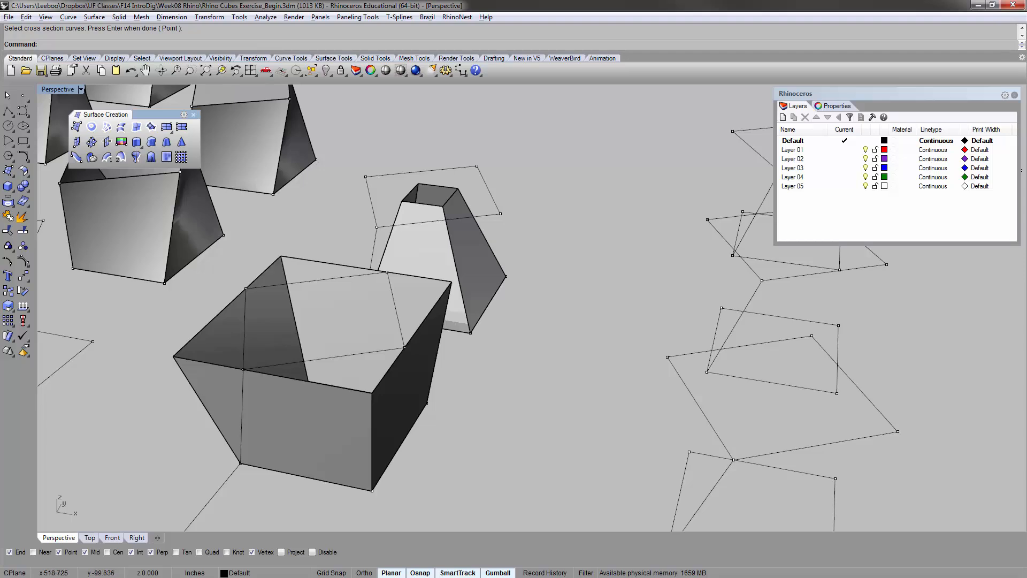
{"action": "right_click_drag", "start_coordinate": [435, 198], "coordinate": [463, 150]}
{"action": "right_click_drag", "start_coordinate": [276, 363], "coordinate": [289, 431]}
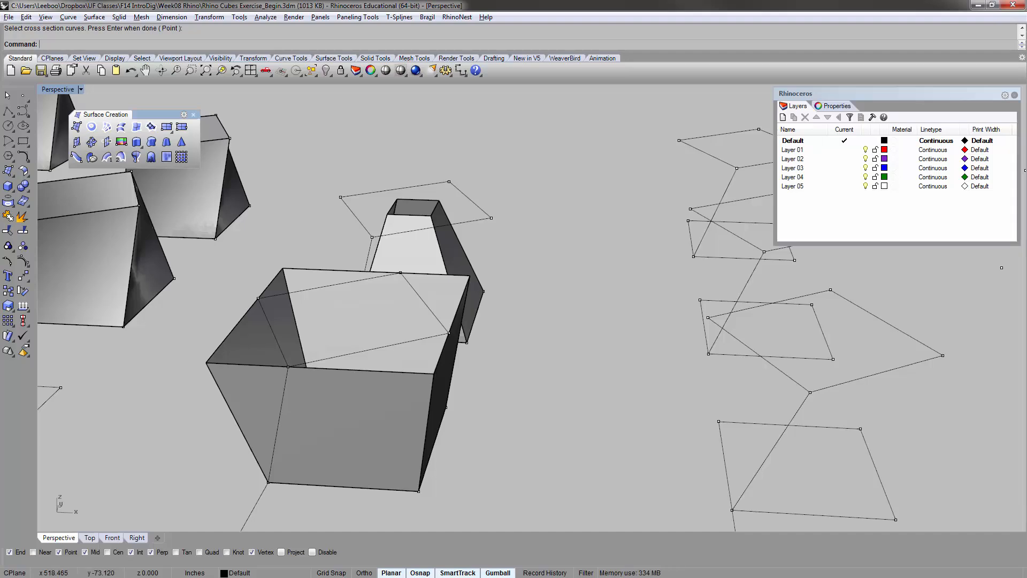
{"action": "right_click_drag", "start_coordinate": [375, 246], "coordinate": [383, 289]}
{"action": "scroll", "coordinate": [366, 342], "scroll_direction": "up", "scroll_amount": 4}
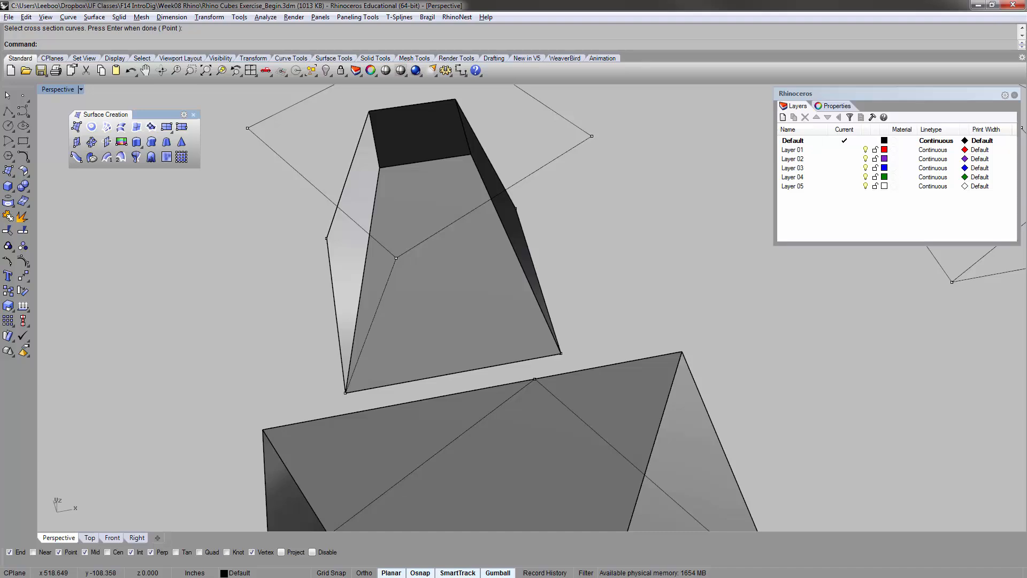
{"action": "right_click_drag", "start_coordinate": [381, 393], "coordinate": [330, 357]}
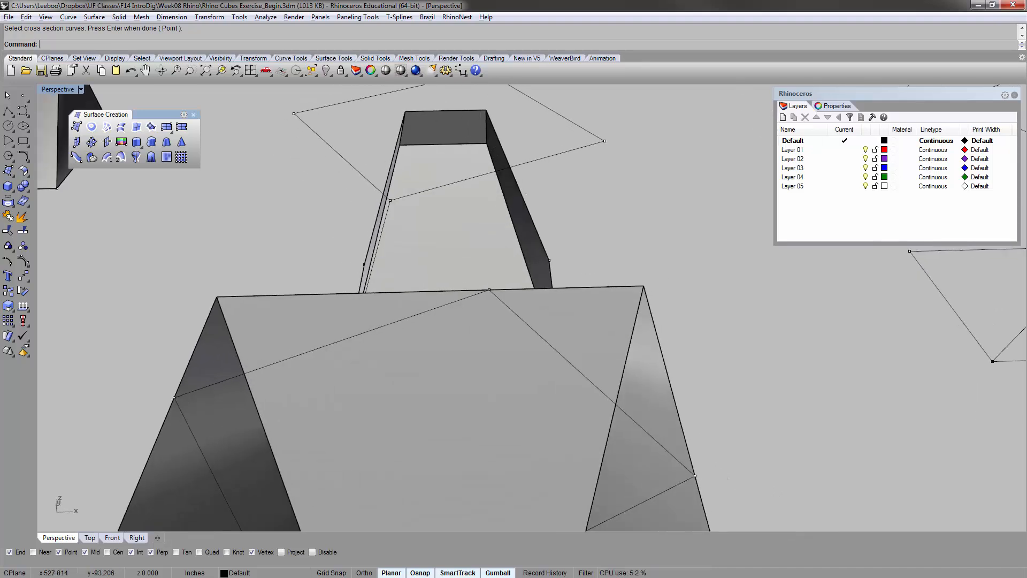
{"action": "right_click_drag", "start_coordinate": [495, 115], "coordinate": [514, 219]}
{"action": "scroll", "coordinate": [492, 257], "scroll_direction": "down", "scroll_amount": 6}
{"action": "right_click_drag", "start_coordinate": [462, 327], "coordinate": [436, 273]}
{"action": "left_click", "coordinate": [434, 248]}
{"action": "left_click", "coordinate": [518, 232]}
{"action": "right_click_drag", "start_coordinate": [511, 240], "coordinate": [422, 295]}
{"action": "scroll", "coordinate": [395, 302], "scroll_direction": "down", "scroll_amount": 4}
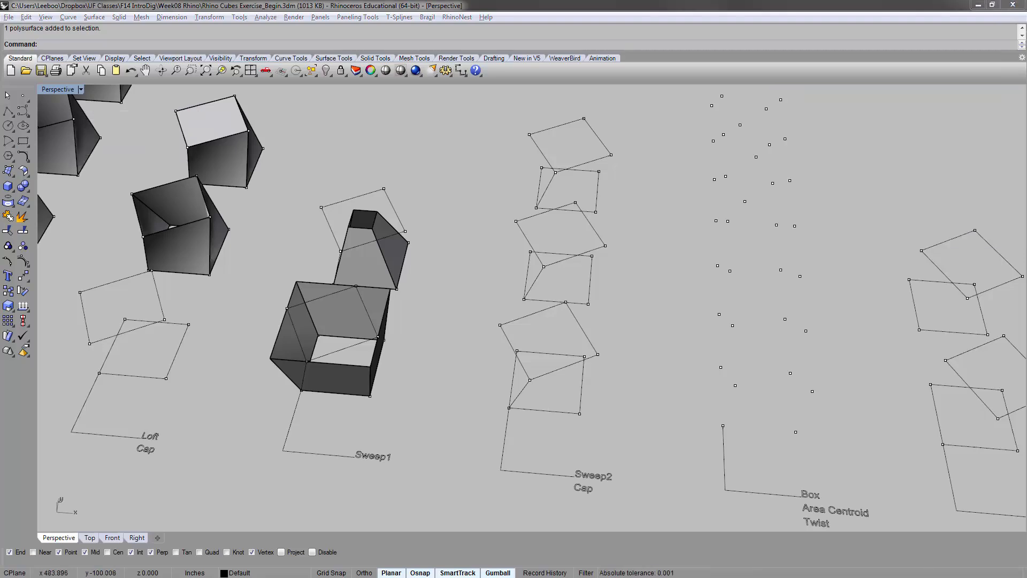
- Compare the two Sweep1 forms with the square pairs and corner lines laid out in the Sweep2 row
{"action": "right_click_drag", "start_coordinate": [770, 394], "coordinate": [609, 374], "text": "shift"}
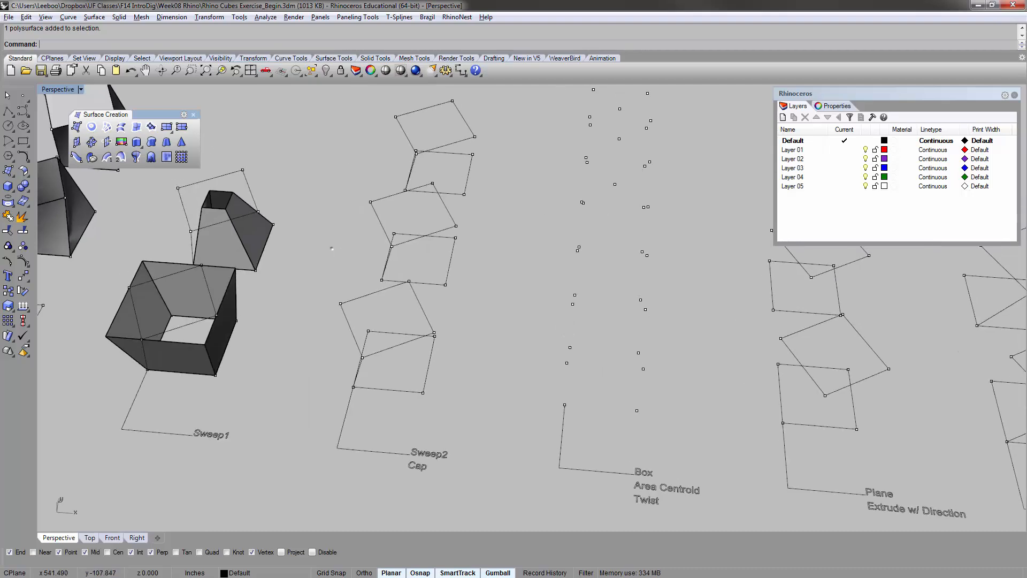
{"action": "right_click_drag", "start_coordinate": [398, 345], "coordinate": [373, 294]}
{"action": "scroll", "coordinate": [269, 319], "scroll_direction": "up", "scroll_amount": 4}
{"action": "mouse_move", "coordinate": [269, 332]}
{"action": "right_mouse_down"}
{"action": "mouse_move", "coordinate": [265, 311]}
{"action": "mouse_move", "coordinate": [273, 332]}
{"action": "right_mouse_up"}
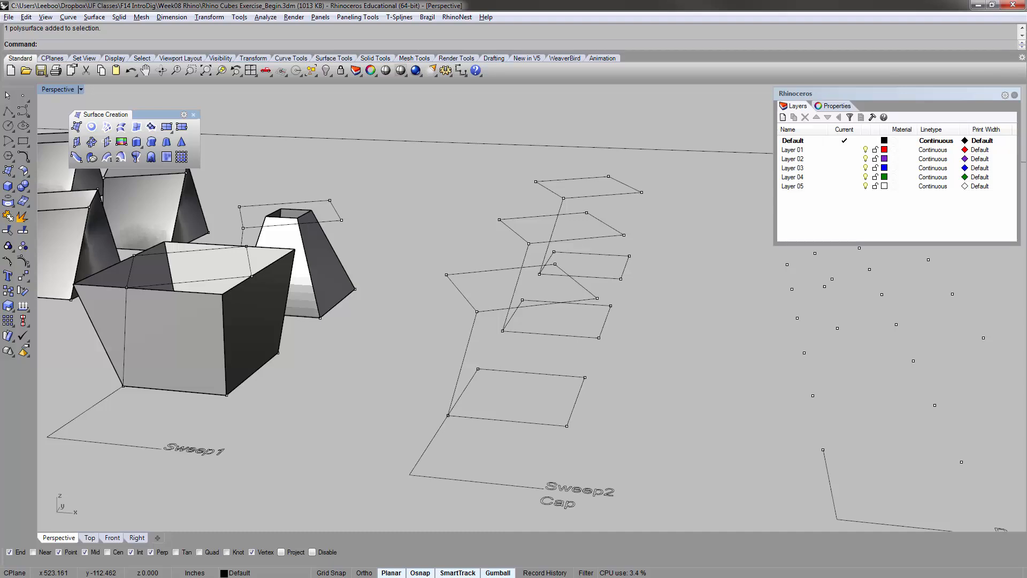
{"action": "left_click", "coordinate": [252, 318]}
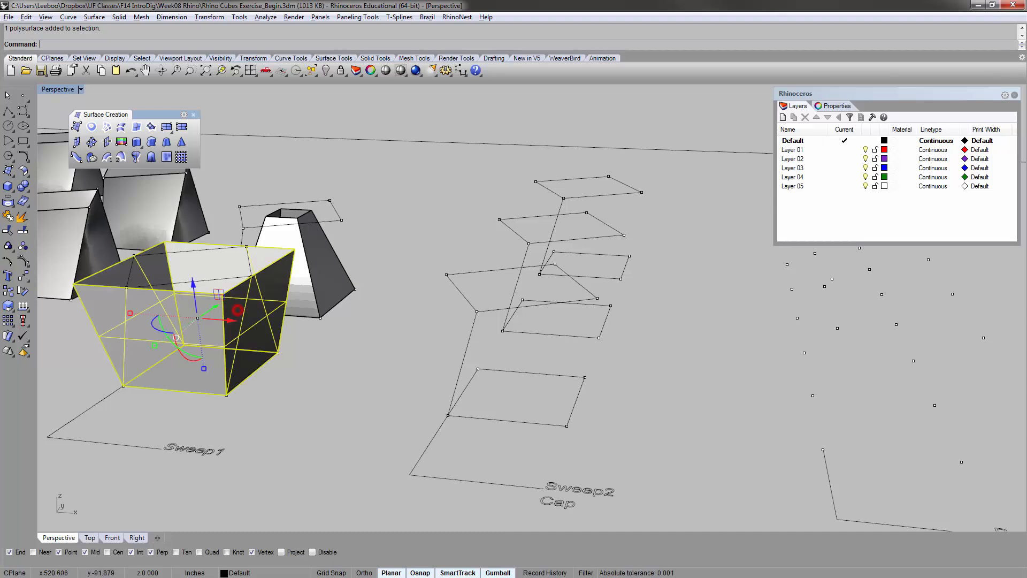
{"action": "left_click", "coordinate": [324, 264]}
{"action": "left_click", "coordinate": [254, 318]}
{"action": "left_click", "coordinate": [335, 273]}
{"action": "left_click", "coordinate": [343, 408]}
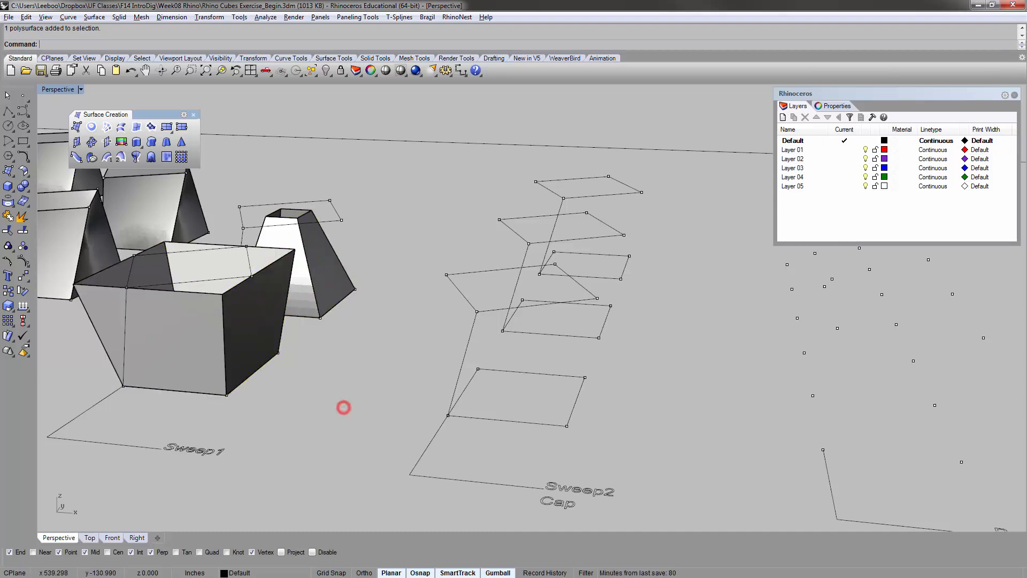
- Run Sweep2 on the second Sweep2 pair, using base and upper squares as rails and the connecting corner line as cross section, as a closed sweep
{"action": "right_click_drag", "start_coordinate": [576, 430], "coordinate": [534, 380], "text": "shift"}
{"action": "right_click_drag", "start_coordinate": [600, 501], "coordinate": [513, 354], "text": "shift"}
{"action": "left_click", "coordinate": [538, 425]}
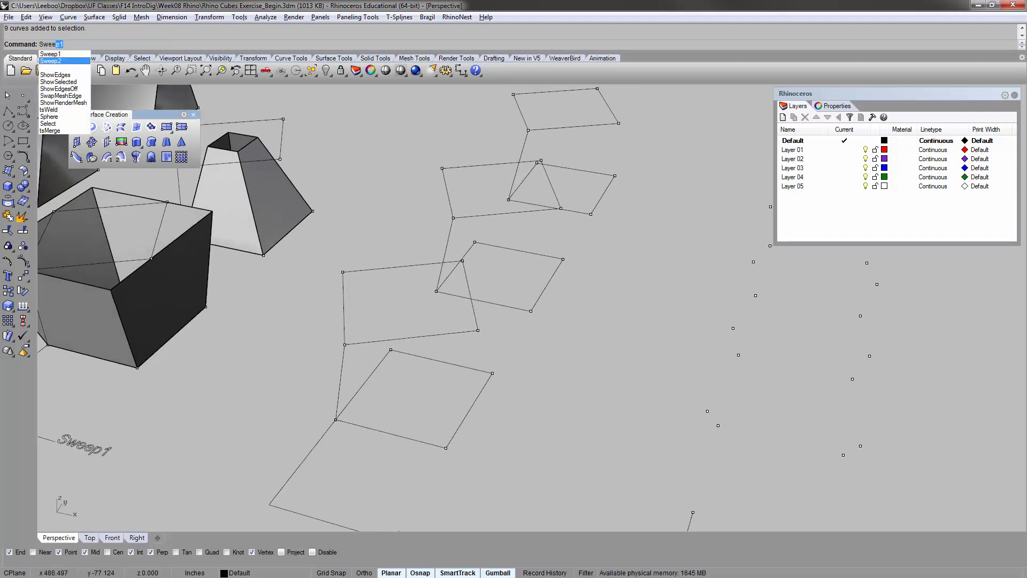
{"action": "key", "text": "Return"}
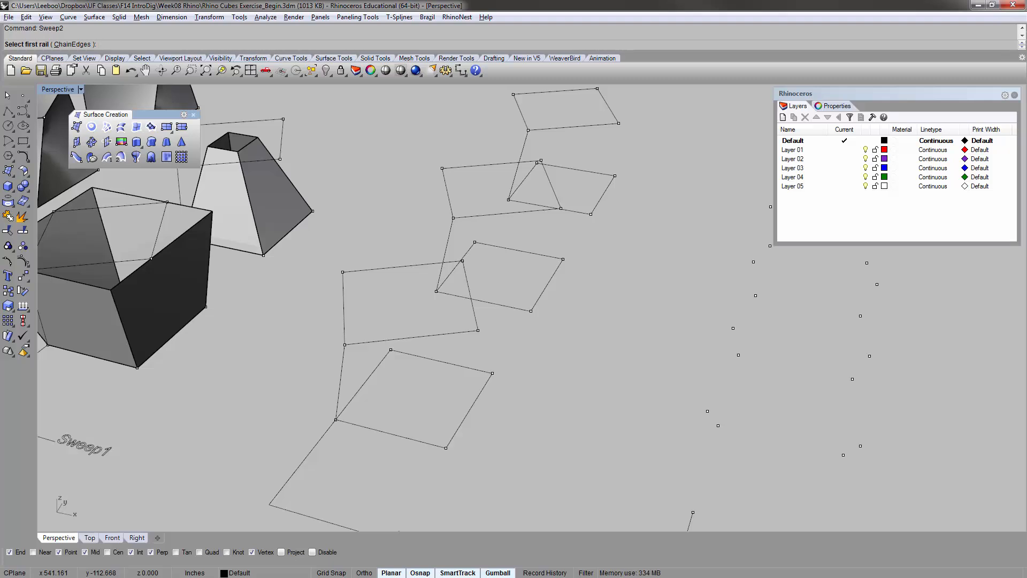
{"action": "scroll", "coordinate": [410, 294], "scroll_direction": "up", "scroll_amount": 5}
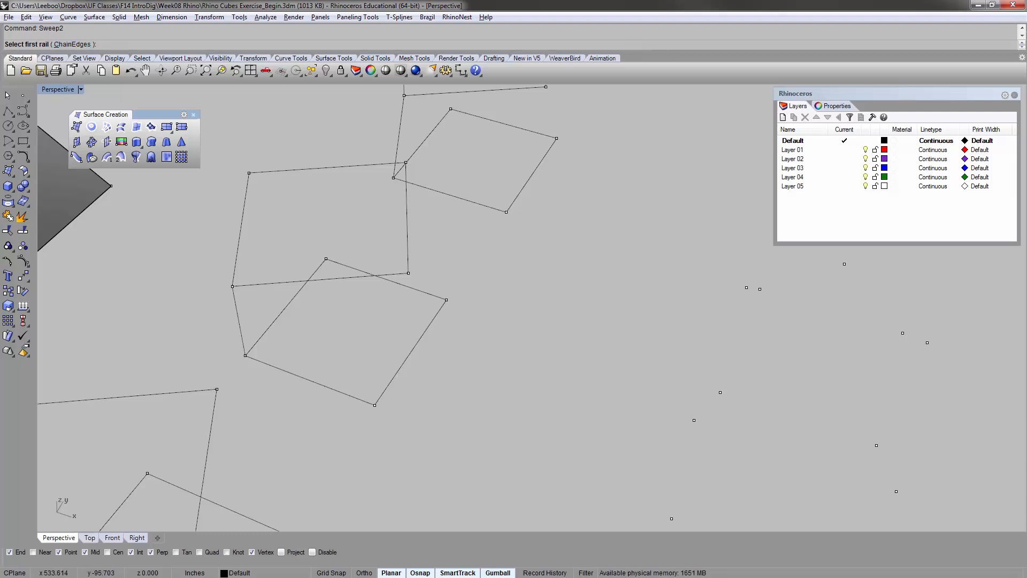
{"action": "left_click", "coordinate": [252, 358]}
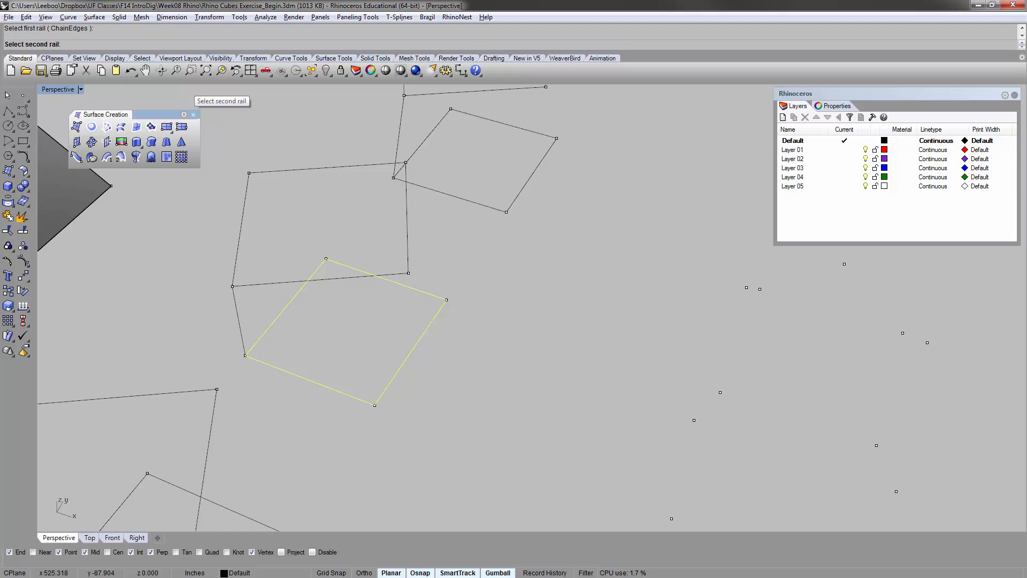
{"action": "left_click", "coordinate": [244, 285]}
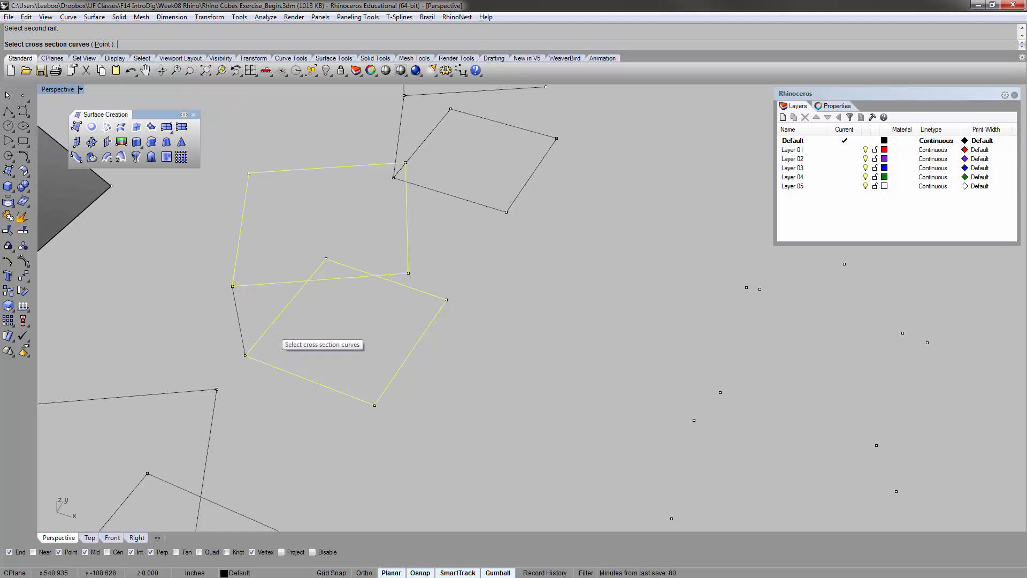
{"action": "left_click", "coordinate": [235, 309]}
{"action": "key", "text": "Return"}
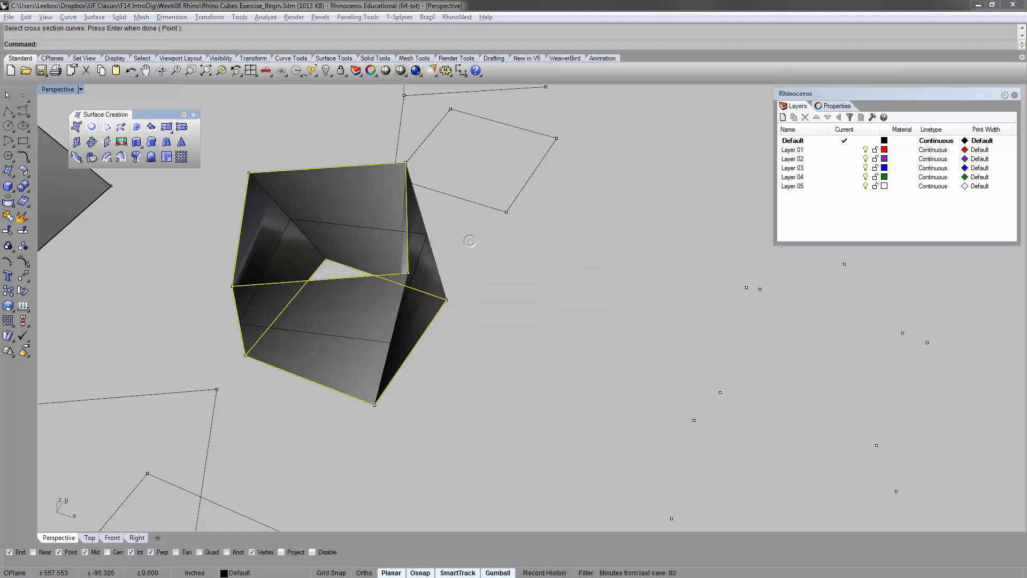
{"action": "left_click", "coordinate": [433, 230]}
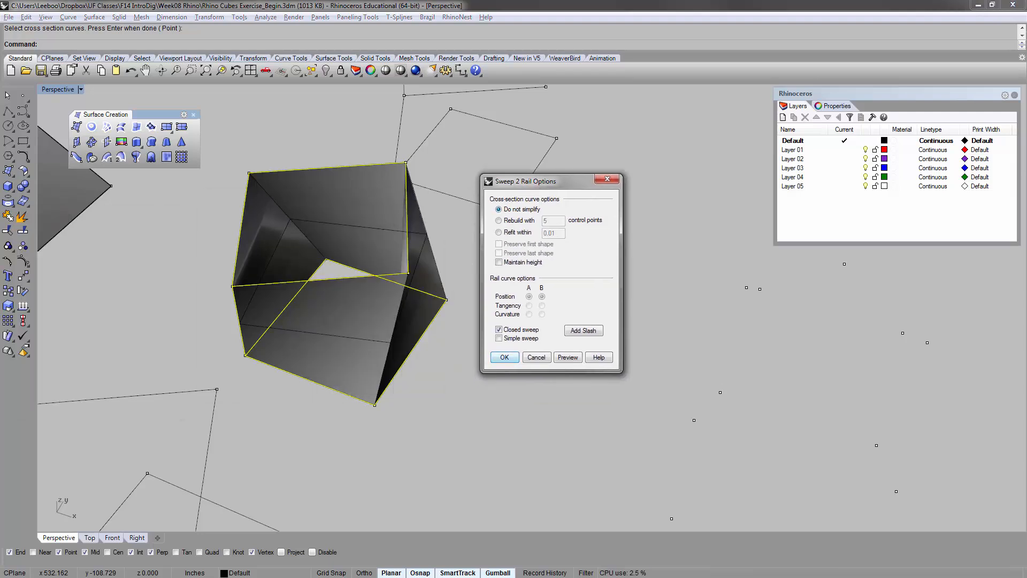
{"action": "left_click", "coordinate": [503, 356]}
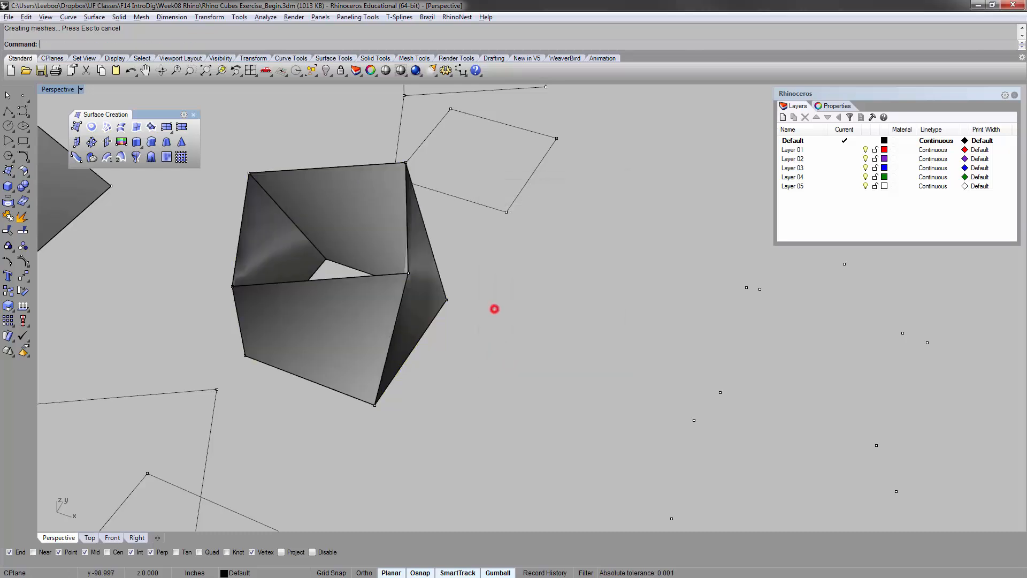
- Inspect the twisted side faces of the swept cube on the second Sweep2 pair from above and from a low angle
{"action": "mouse_move", "coordinate": [494, 309]}
{"action": "right_mouse_down"}
{"action": "mouse_move", "coordinate": [449, 252]}
{"action": "mouse_move", "coordinate": [447, 203]}
{"action": "mouse_move", "coordinate": [396, 230]}
{"action": "mouse_move", "coordinate": [481, 294]}
{"action": "right_mouse_up"}
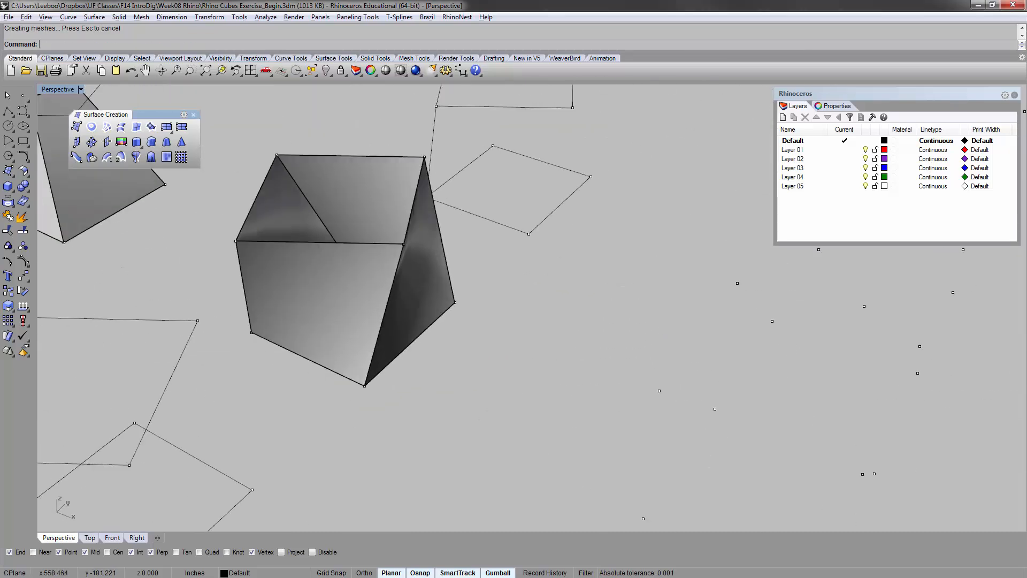
{"action": "right_click_drag", "start_coordinate": [342, 375], "coordinate": [371, 337]}
{"action": "left_click", "coordinate": [372, 337]}
{"action": "mouse_move", "coordinate": [470, 214]}
{"action": "right_mouse_down"}
{"action": "mouse_move", "coordinate": [496, 277]}
{"action": "mouse_move", "coordinate": [481, 300]}
{"action": "mouse_move", "coordinate": [466, 224]}
{"action": "right_mouse_up"}
{"action": "left_click", "coordinate": [491, 375]}
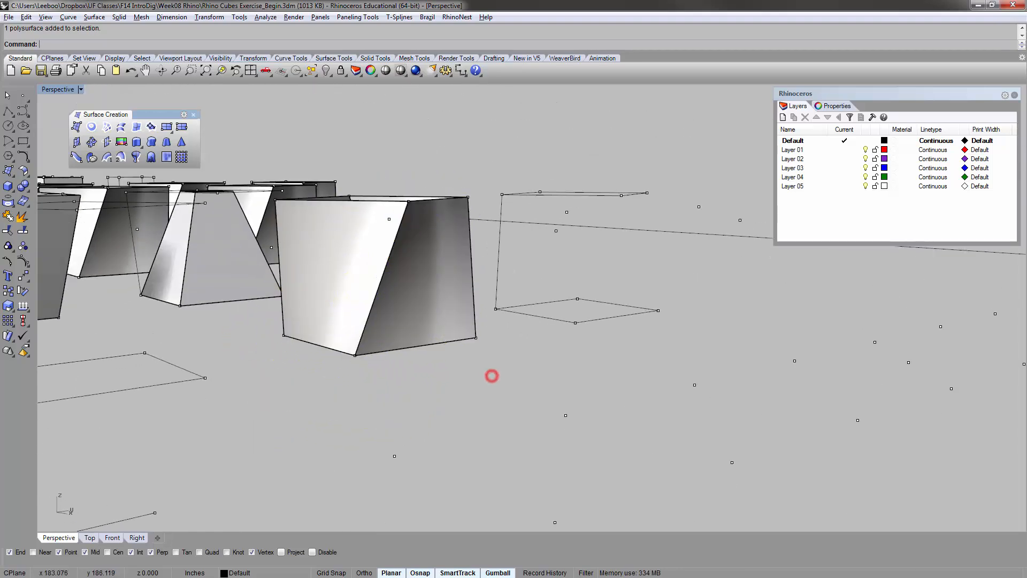
- Copy the swept cube onto the next Sweep2 square pair, from its front base corner to the matching corner of that pair
{"action": "right_click_drag", "start_coordinate": [491, 375], "coordinate": [333, 346]}
{"action": "left_click", "coordinate": [332, 347]}
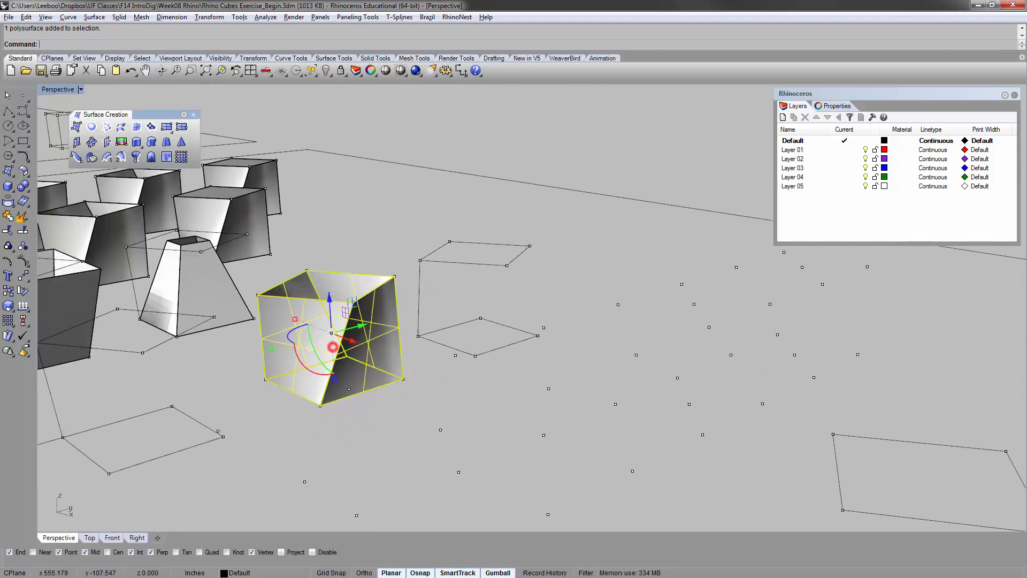
{"action": "right_click", "coordinate": [315, 418]}
{"action": "left_click", "coordinate": [320, 406]}
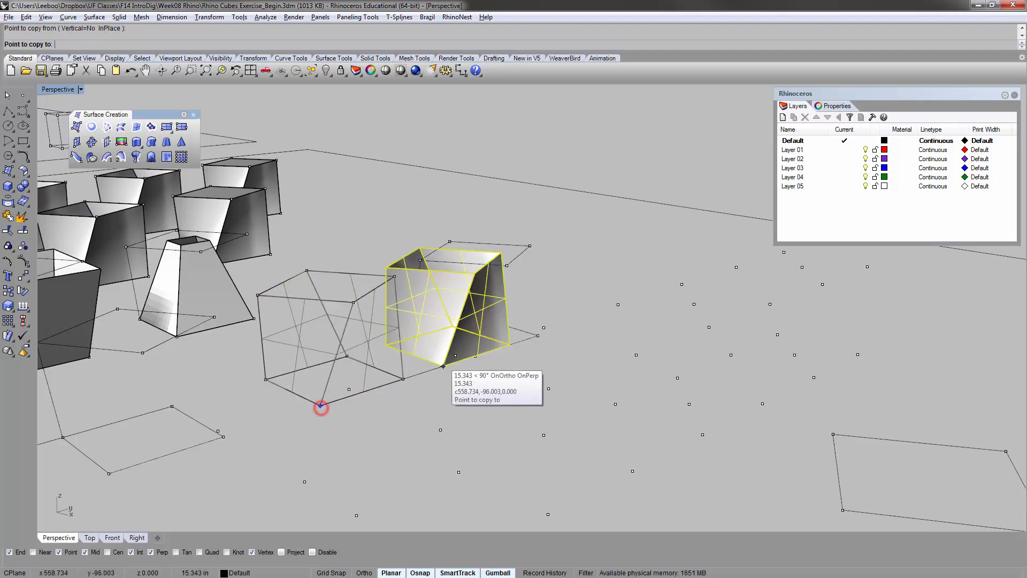
{"action": "left_click", "coordinate": [474, 354]}
- Cap the open ends of the copied swept cube
{"action": "key", "text": "Return"}
{"action": "left_click", "coordinate": [487, 293]}
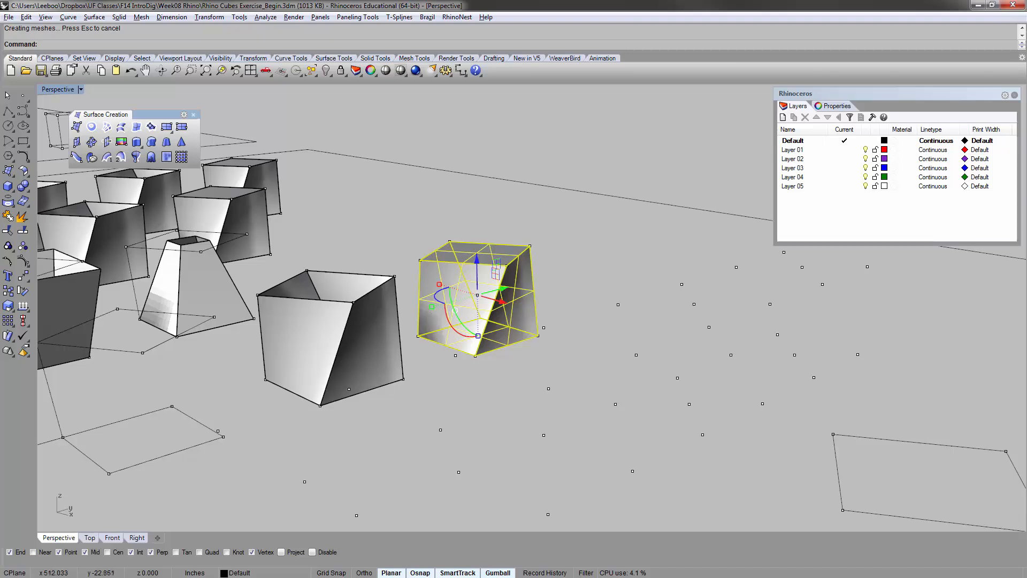
{"action": "left_click", "coordinate": [576, 216]}
{"action": "right_click_drag", "start_coordinate": [576, 216], "coordinate": [490, 310]}
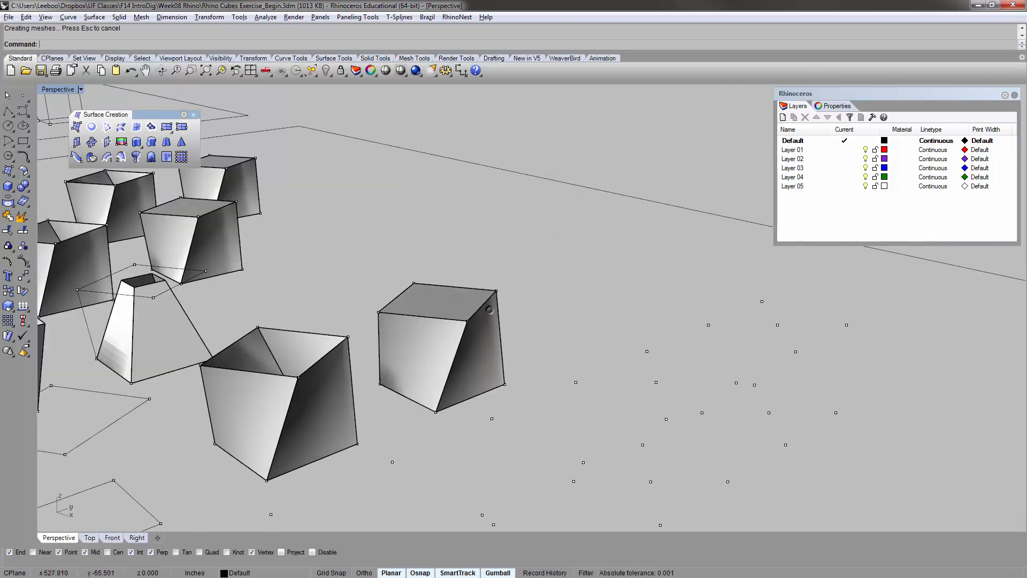
- Move the capped cube aside, off the square pair and its connecting corner line
{"action": "left_click", "coordinate": [489, 309]}
{"action": "scroll", "coordinate": [423, 310], "scroll_direction": "up", "scroll_amount": 3}
{"action": "left_click_drag", "start_coordinate": [399, 367], "coordinate": [646, 283]}
{"action": "left_click", "coordinate": [497, 358]}
{"action": "right_click_drag", "start_coordinate": [497, 358], "coordinate": [481, 295], "text": "shift"}
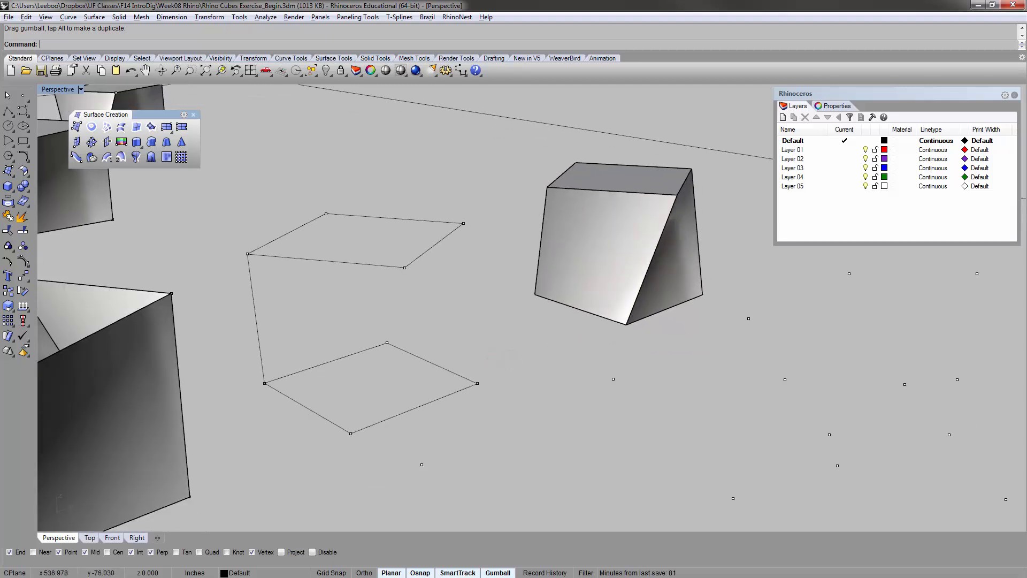
{"action": "left_click", "coordinate": [254, 301]}
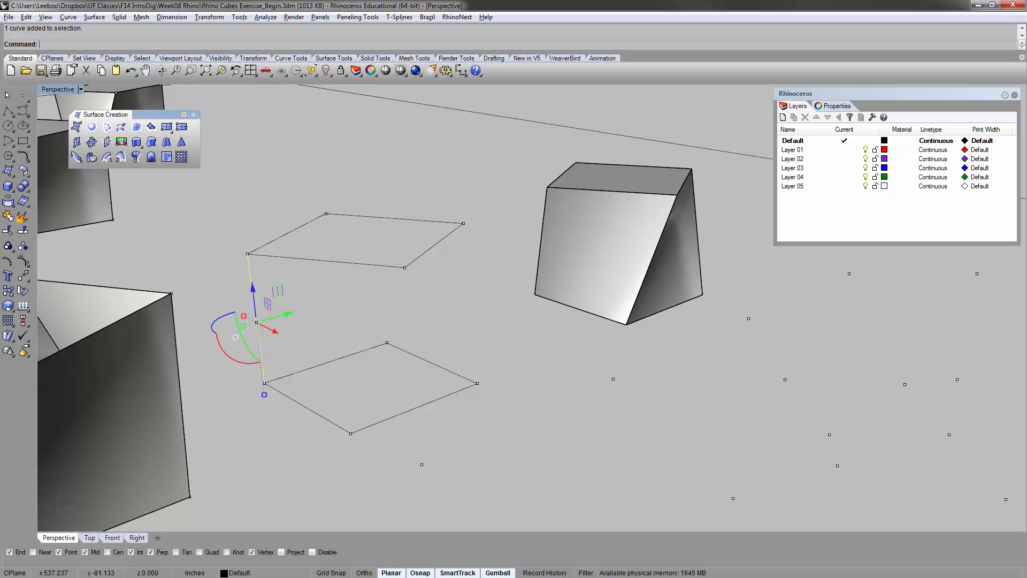
{"action": "type", "text": "copy"}
{"action": "key", "text": "Return"}
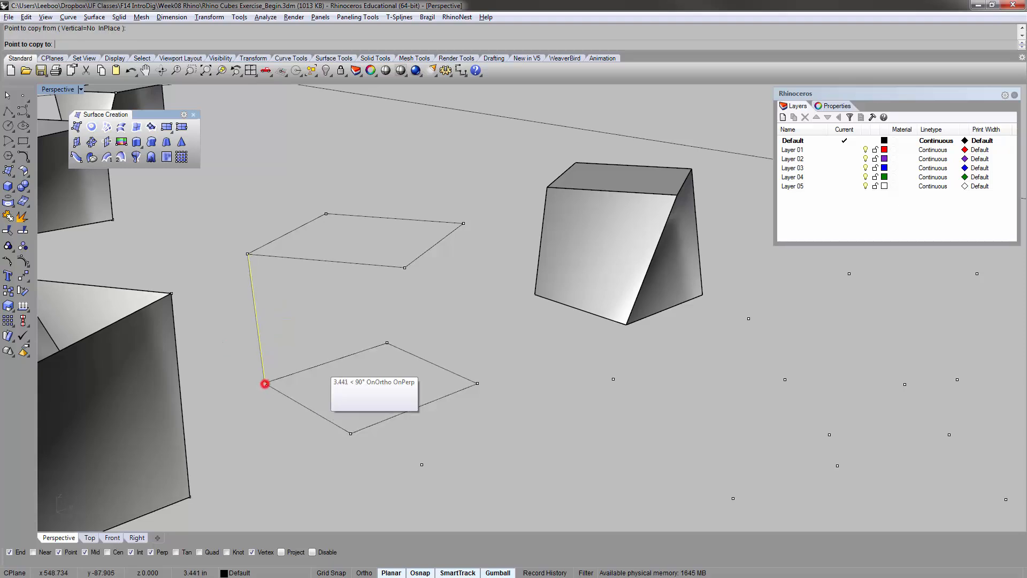
{"action": "left_click", "coordinate": [264, 382]}
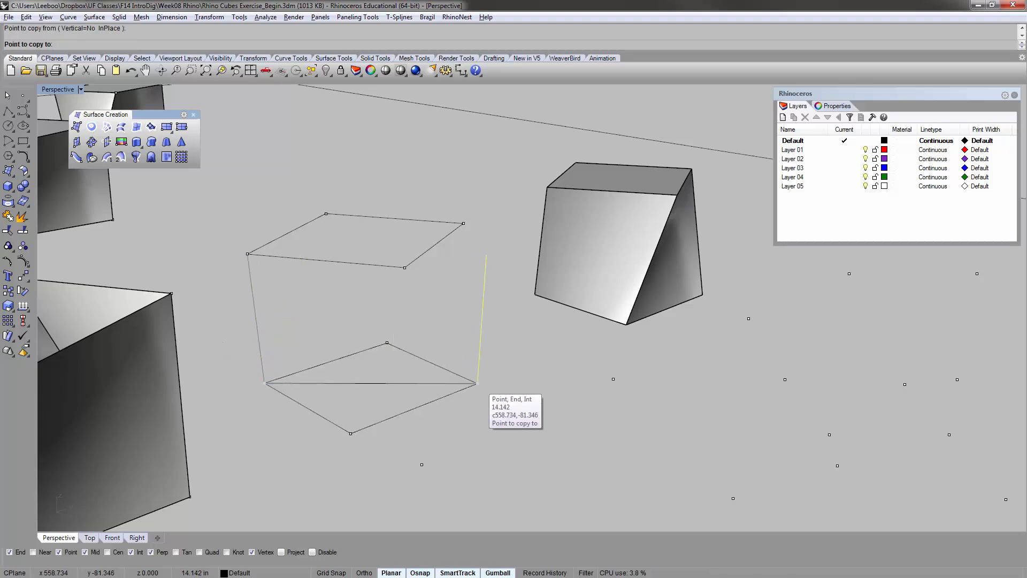
{"action": "key", "text": "Escape"}
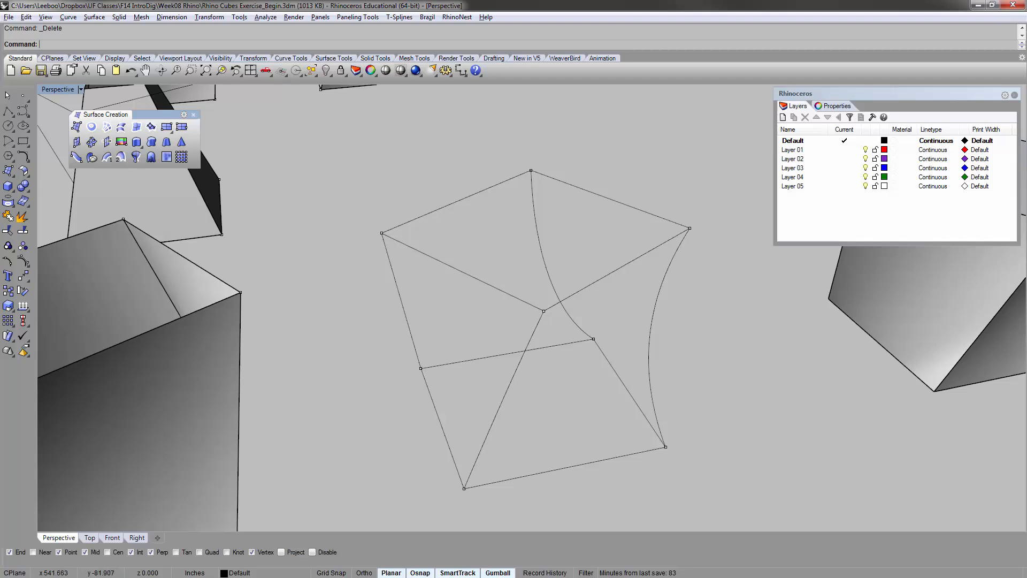
- Examine the straight lines and arcs connecting the base and upper squares from several angles
{"action": "right_click_drag", "start_coordinate": [594, 345], "coordinate": [601, 304]}
{"action": "left_click_drag", "start_coordinate": [452, 485], "coordinate": [405, 444]}
{"action": "left_click", "coordinate": [482, 440]}
{"action": "right_click_drag", "start_coordinate": [482, 440], "coordinate": [565, 410]}
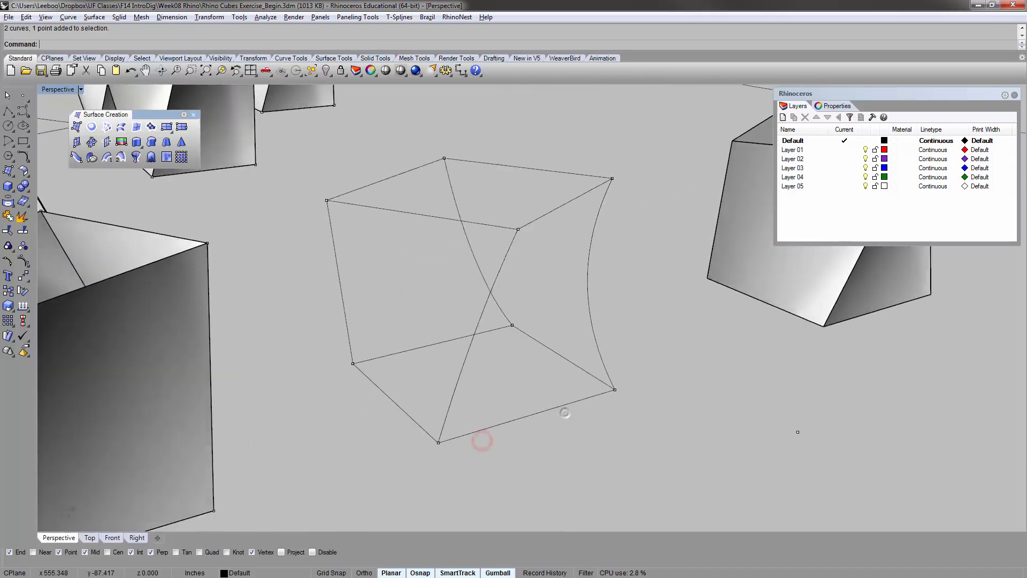
{"action": "left_click", "coordinate": [498, 280]}
{"action": "key", "text": "Escape"}
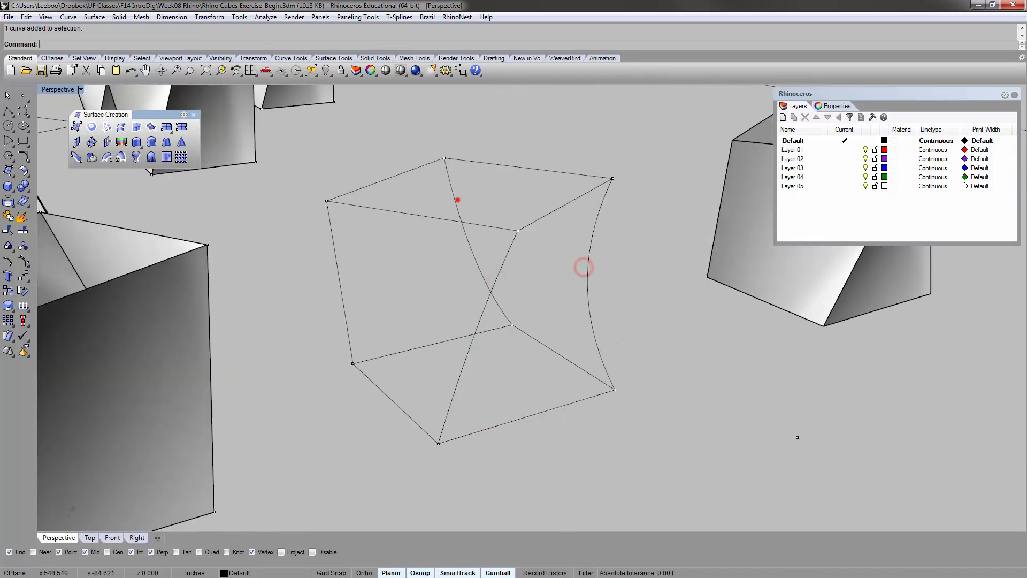
{"action": "left_click", "coordinate": [458, 199]}
{"action": "mouse_move", "coordinate": [458, 200]}
{"action": "right_mouse_down"}
{"action": "mouse_move", "coordinate": [460, 244]}
{"action": "mouse_move", "coordinate": [506, 289]}
{"action": "mouse_move", "coordinate": [460, 161]}
{"action": "right_mouse_up"}
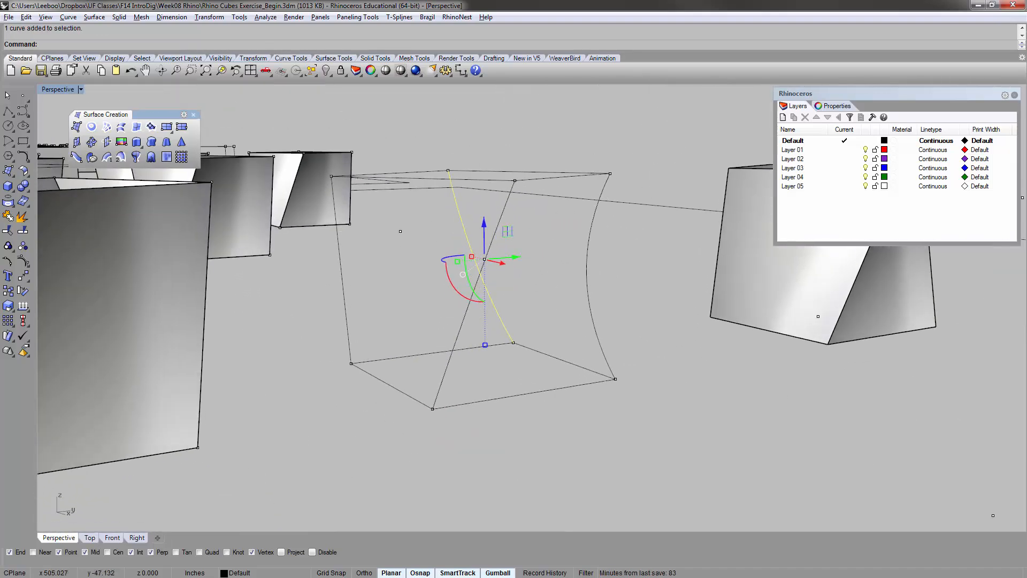
{"action": "key", "text": "Escape"}
{"action": "right_click_drag", "start_coordinate": [604, 179], "coordinate": [617, 232]}
- Run Sweep2 with the base and upper squares as rails and the four straight and arc corner curves as cross sections, without simplifying
{"action": "type", "text": "Sweep1"}
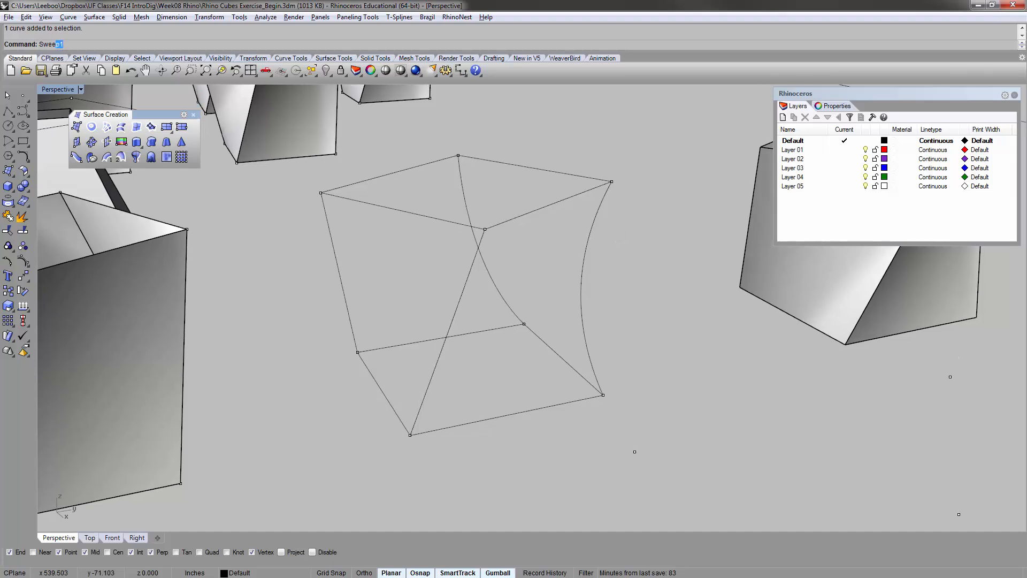
{"action": "left_click", "coordinate": [76, 59]}
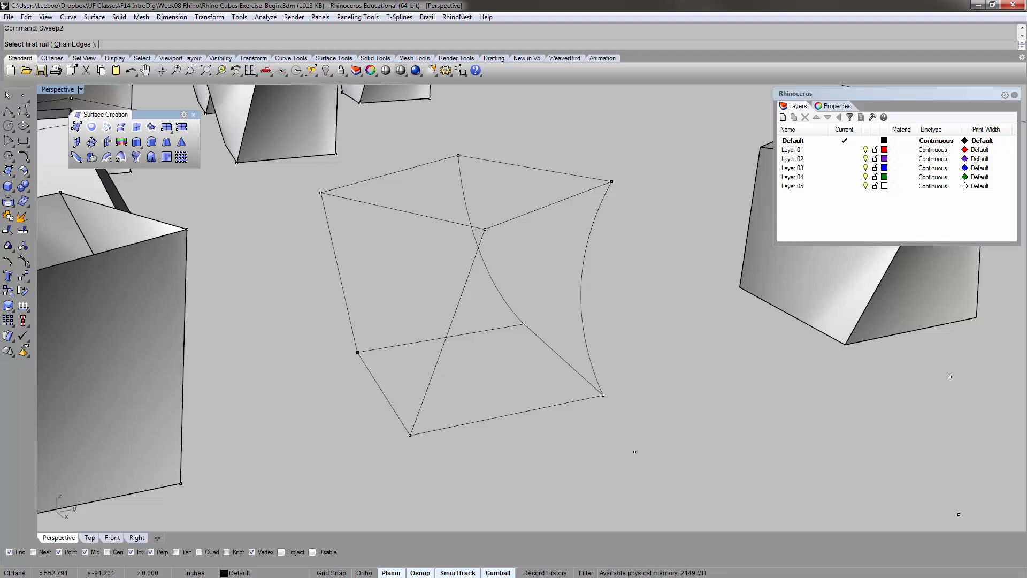
{"action": "left_click", "coordinate": [378, 383]}
{"action": "left_click", "coordinate": [390, 208]}
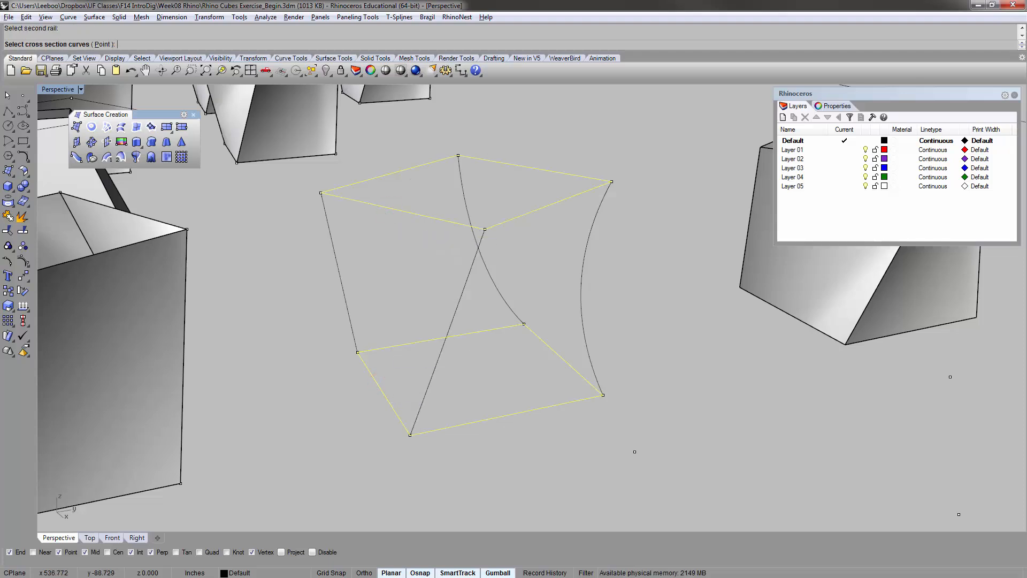
{"action": "left_click", "coordinate": [341, 268]}
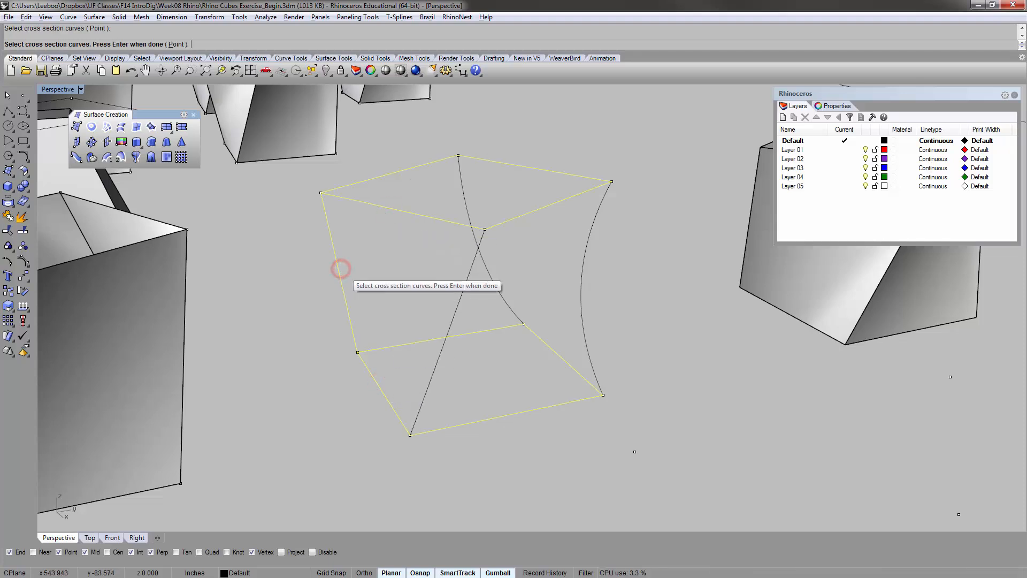
{"action": "left_click", "coordinate": [581, 289]}
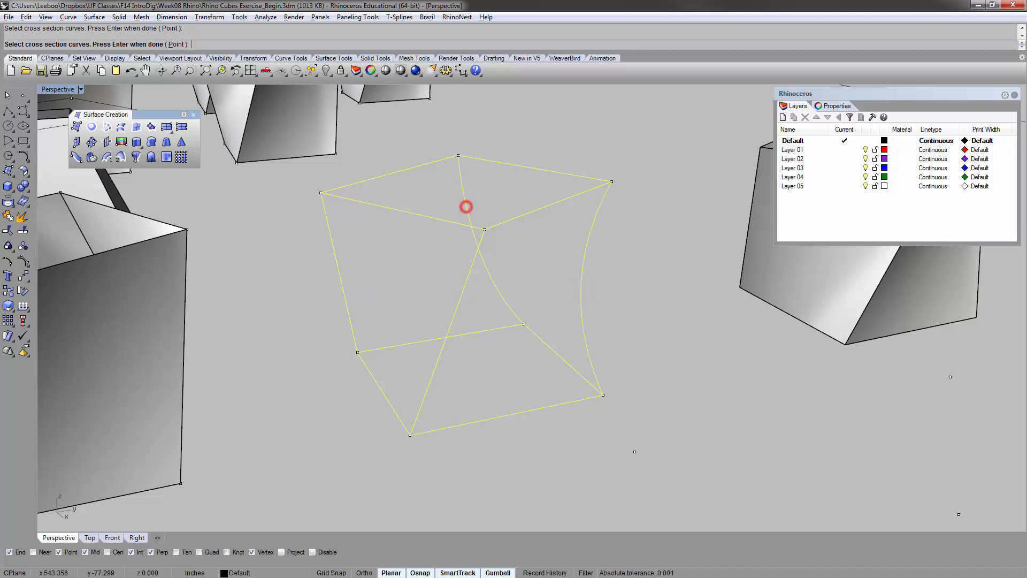
{"action": "key", "text": "Return"}
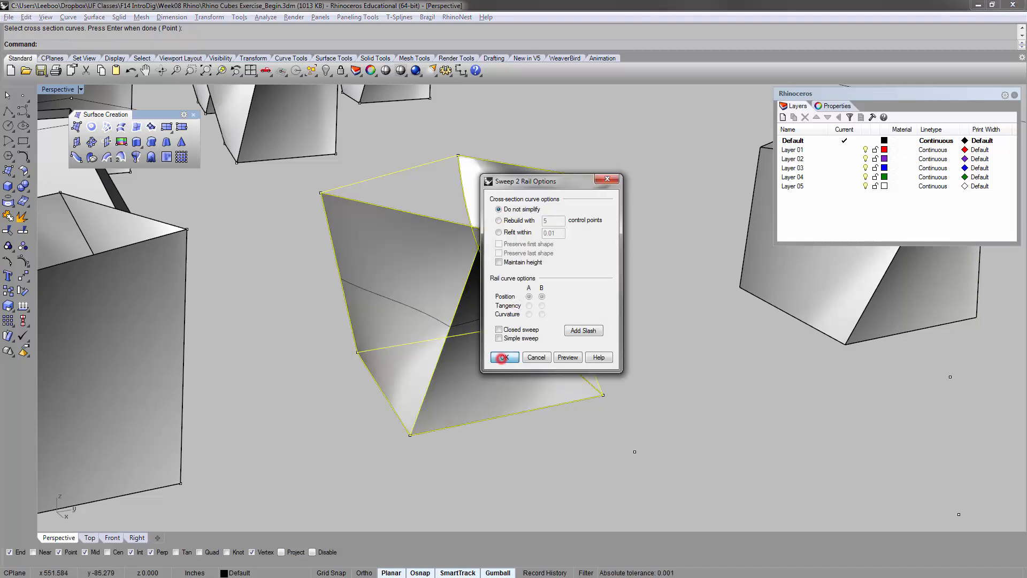
{"action": "left_click", "coordinate": [501, 359]}
- Loft the missing side face between the neighbouring arc and straight corner curves of the swept form
{"action": "right_click_drag", "start_coordinate": [611, 272], "coordinate": [465, 340]}
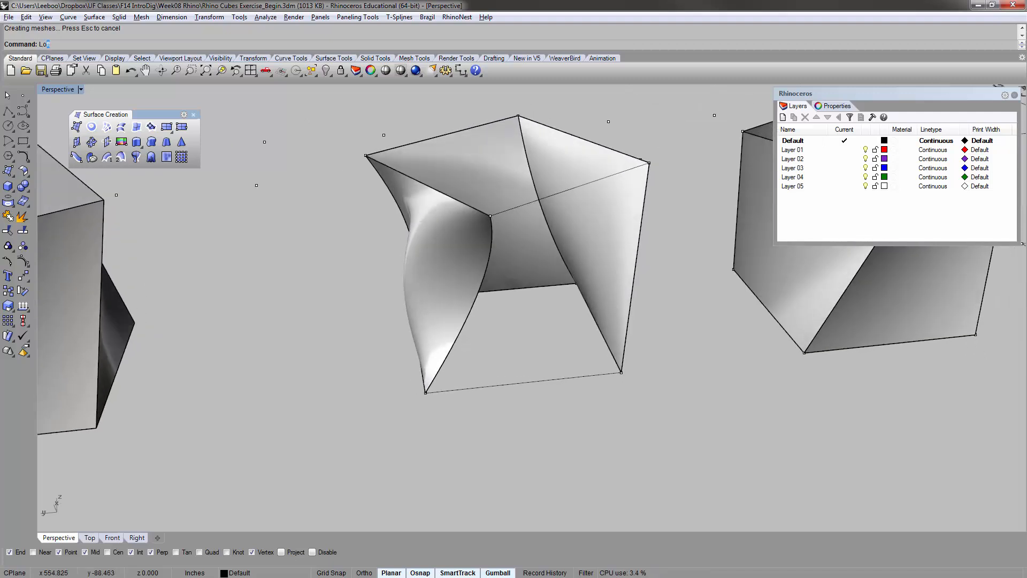
{"action": "left_click", "coordinate": [470, 307]}
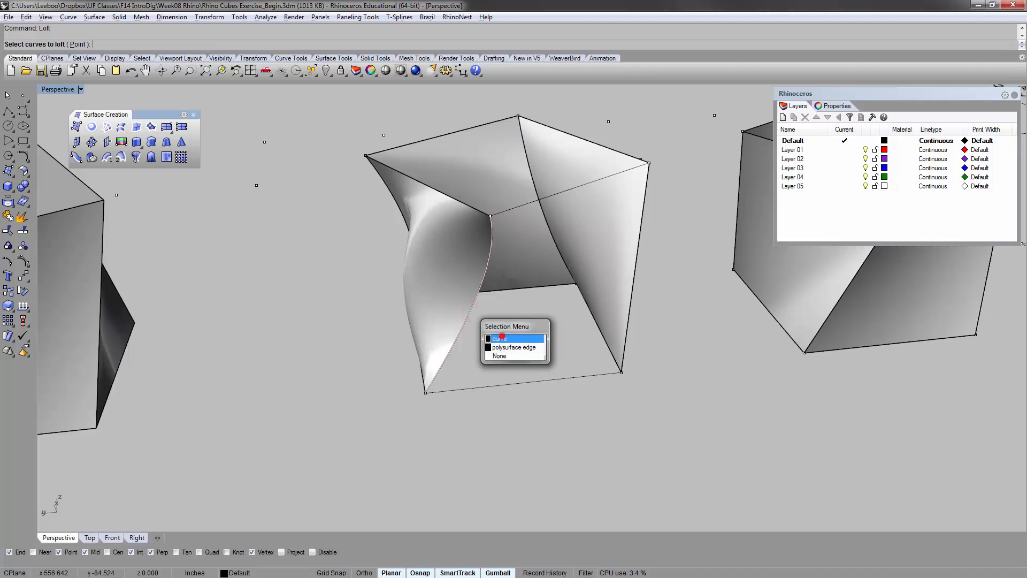
{"action": "left_click", "coordinate": [502, 336]}
{"action": "left_click", "coordinate": [632, 302]}
{"action": "left_click", "coordinate": [662, 327]}
{"action": "key", "text": "Return"}
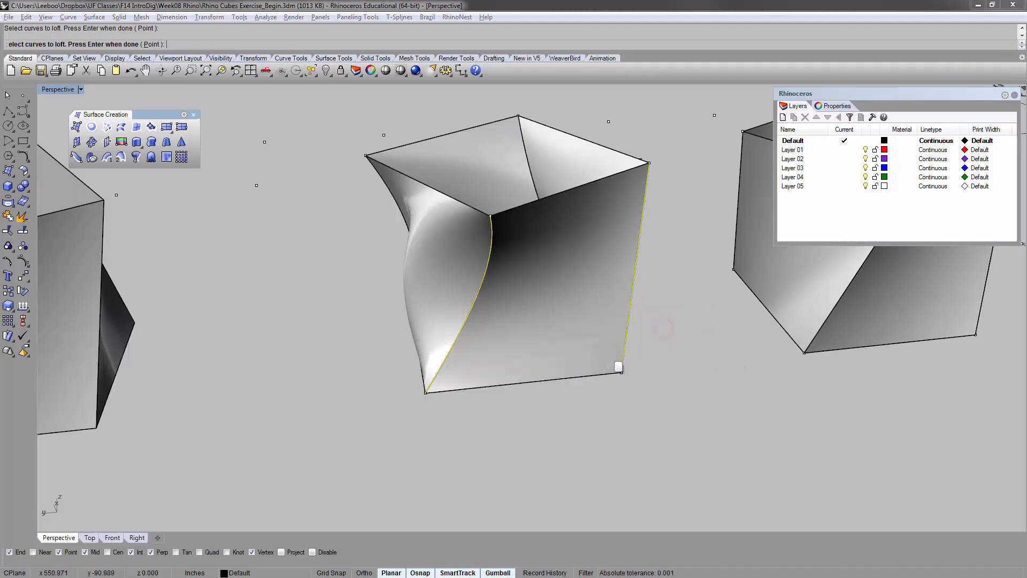
{"action": "key", "text": "Return"}
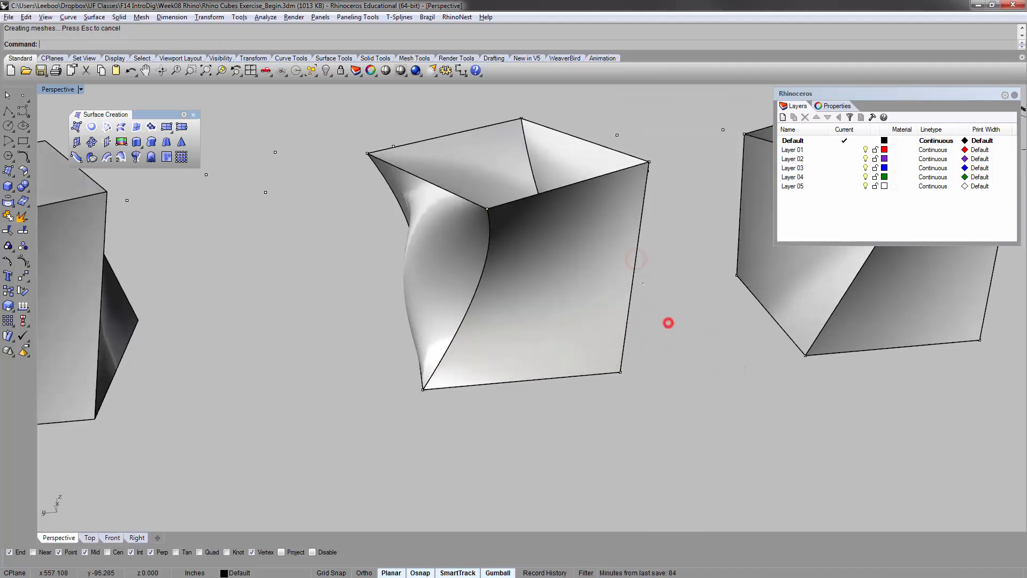
- Join the lofted side face with the swept sides into one polysurface
{"action": "right_click_drag", "start_coordinate": [666, 321], "coordinate": [489, 300]}
{"action": "left_click", "coordinate": [479, 226]}
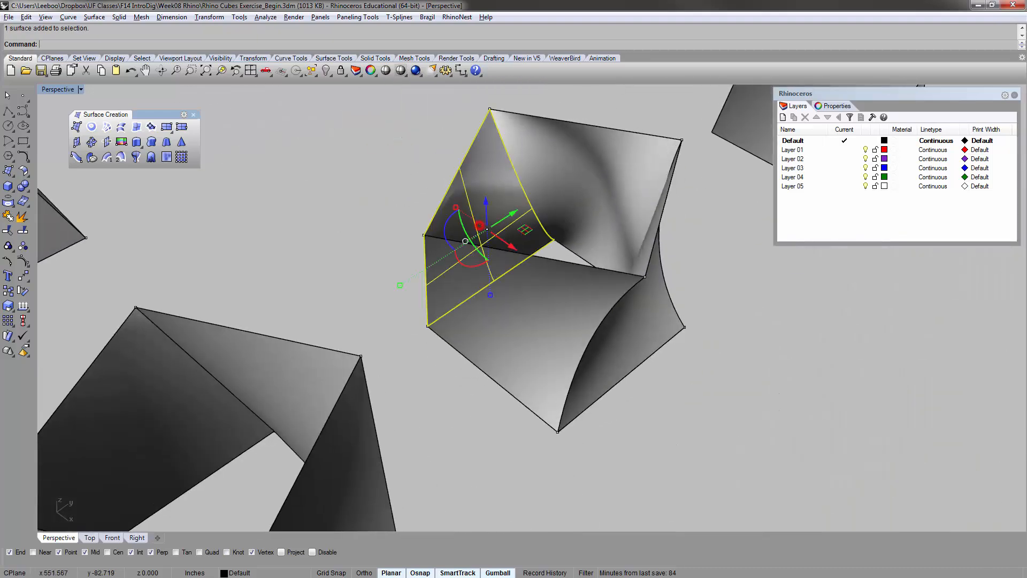
{"action": "left_click", "coordinate": [557, 324], "text": "shift"}
{"action": "right_click_drag", "start_coordinate": [556, 324], "coordinate": [503, 342]}
{"action": "scroll", "coordinate": [492, 273], "scroll_direction": "down", "scroll_amount": 6}
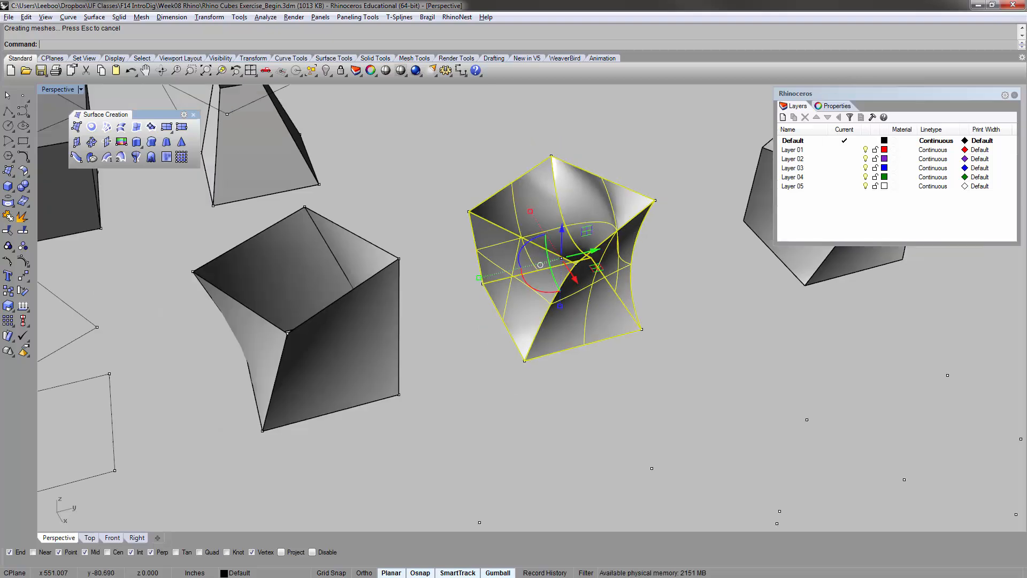
- Move the joined curved form off its construction squares and corner curves
{"action": "scroll", "coordinate": [628, 261], "scroll_direction": "up", "scroll_amount": 4}
{"action": "left_click_drag", "start_coordinate": [406, 274], "coordinate": [507, 122]}
{"action": "left_click", "coordinate": [552, 248]}
{"action": "left_click", "coordinate": [609, 253]}
{"action": "left_click", "coordinate": [567, 330]}
{"action": "mouse_move", "coordinate": [567, 330]}
{"action": "right_mouse_down"}
{"action": "mouse_move", "coordinate": [563, 262]}
{"action": "mouse_move", "coordinate": [559, 321]}
{"action": "right_mouse_up"}
- Zoom to the joined curved form and cap its open ends
{"action": "left_click", "coordinate": [518, 174]}
{"action": "type", "text": "zs"}
{"action": "key", "text": "Return"}
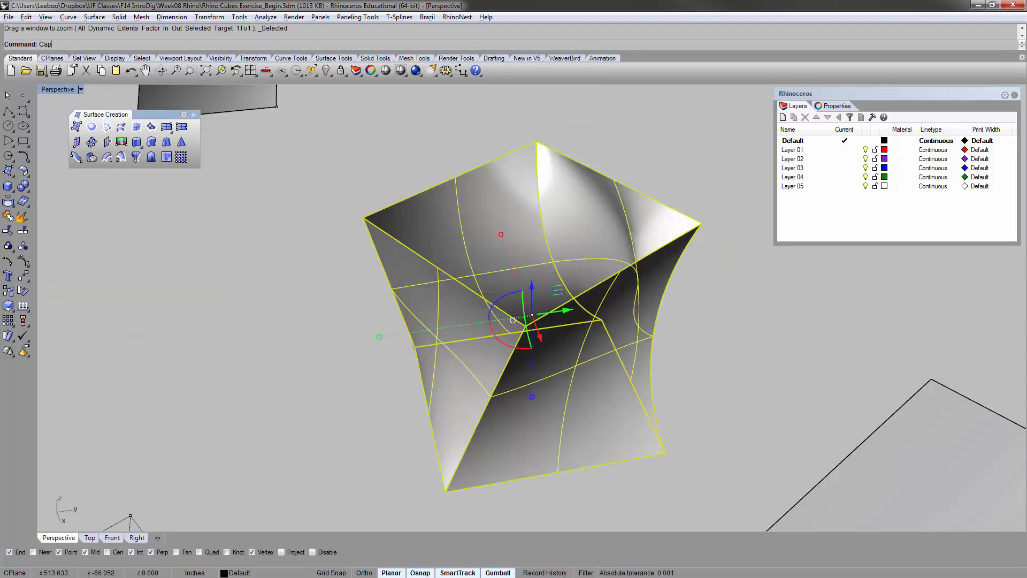
{"action": "key", "text": "Return"}
{"action": "left_click", "coordinate": [621, 106]}
- Compare the capped curved form with the neighbouring twisted cubes from a low angle and from above
{"action": "right_click_drag", "start_coordinate": [621, 107], "coordinate": [321, 59]}
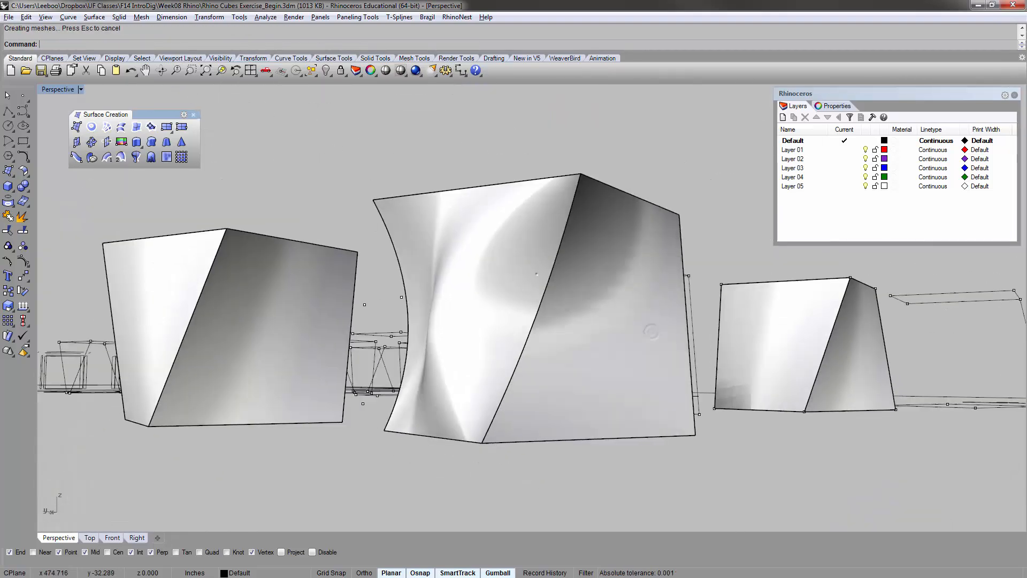
{"action": "right_click_drag", "start_coordinate": [651, 332], "coordinate": [599, 315]}
{"action": "scroll", "coordinate": [513, 311], "scroll_direction": "down", "scroll_amount": 12}
{"action": "right_click_drag", "start_coordinate": [401, 299], "coordinate": [561, 320]}
{"action": "scroll", "coordinate": [513, 316], "scroll_direction": "up", "scroll_amount": 12}
{"action": "left_click", "coordinate": [405, 245]}
{"action": "scroll", "coordinate": [401, 240], "scroll_direction": "down", "scroll_amount": 8}
{"action": "left_click", "coordinate": [512, 344]}
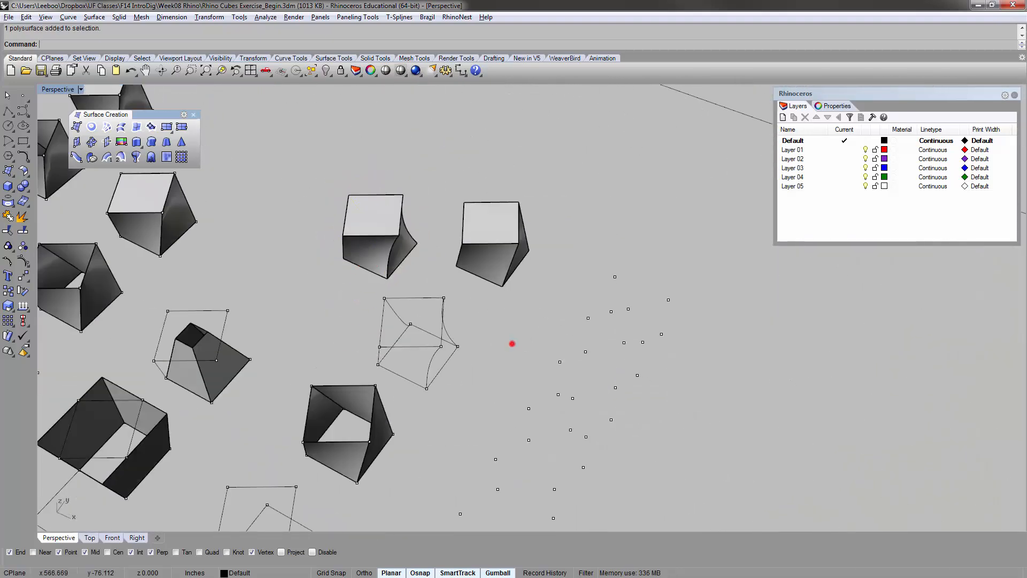
- Zoom in on the text label of the next exercise row and review the commands it lists
{"action": "right_click_drag", "start_coordinate": [511, 344], "coordinate": [254, 89], "text": "shift"}
{"action": "left_click_drag", "start_coordinate": [503, 397], "coordinate": [454, 360]}
{"action": "type", "text": "zs"}
{"action": "key", "text": "Return"}
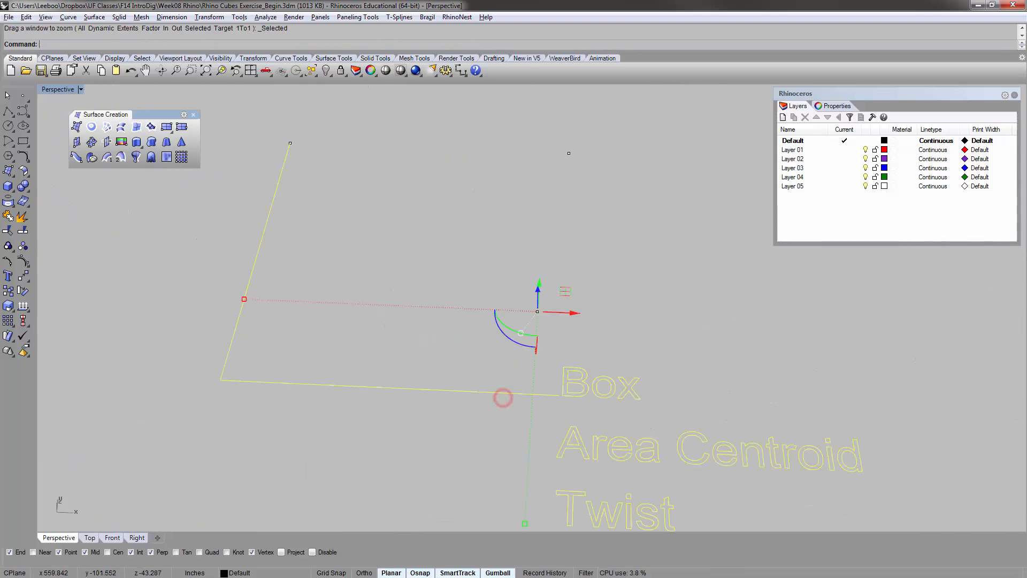
{"action": "key", "text": "Escape"}
{"action": "scroll", "coordinate": [407, 294], "scroll_direction": "down", "scroll_amount": 4}
{"action": "right_click_drag", "start_coordinate": [444, 288], "coordinate": [409, 281], "text": "shift"}
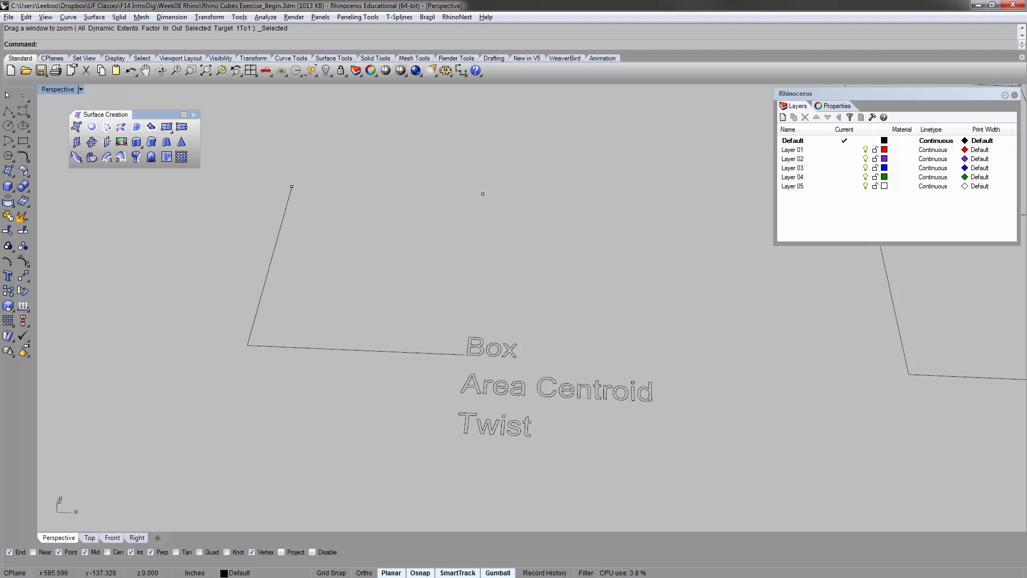
{"action": "scroll", "coordinate": [439, 263], "scroll_direction": "down", "scroll_amount": 3}
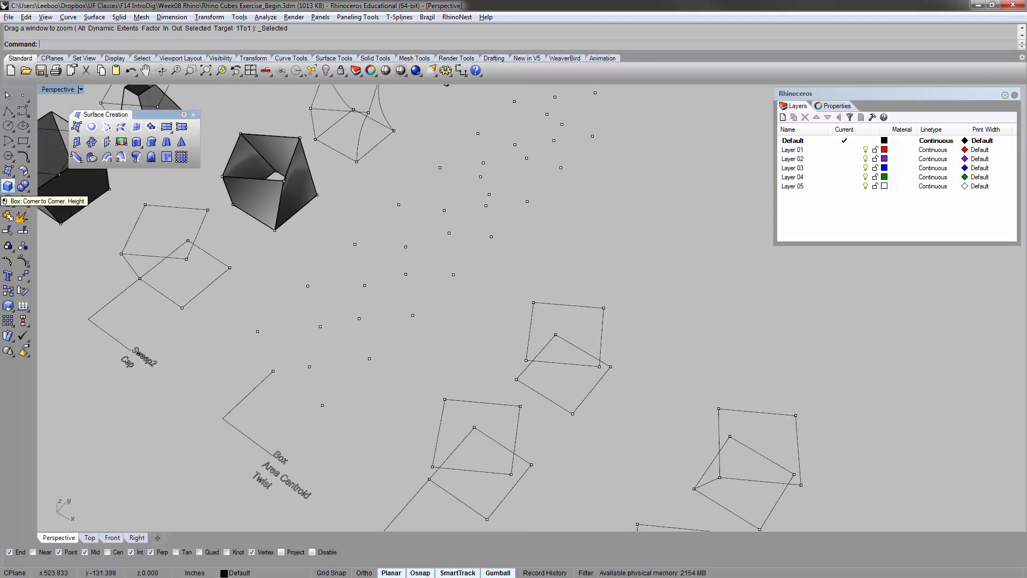
- Build a box at the start of the Box, Area Centroid, Twist row, snapping its base corners and height to the layout points
{"action": "left_click", "coordinate": [8, 186]}
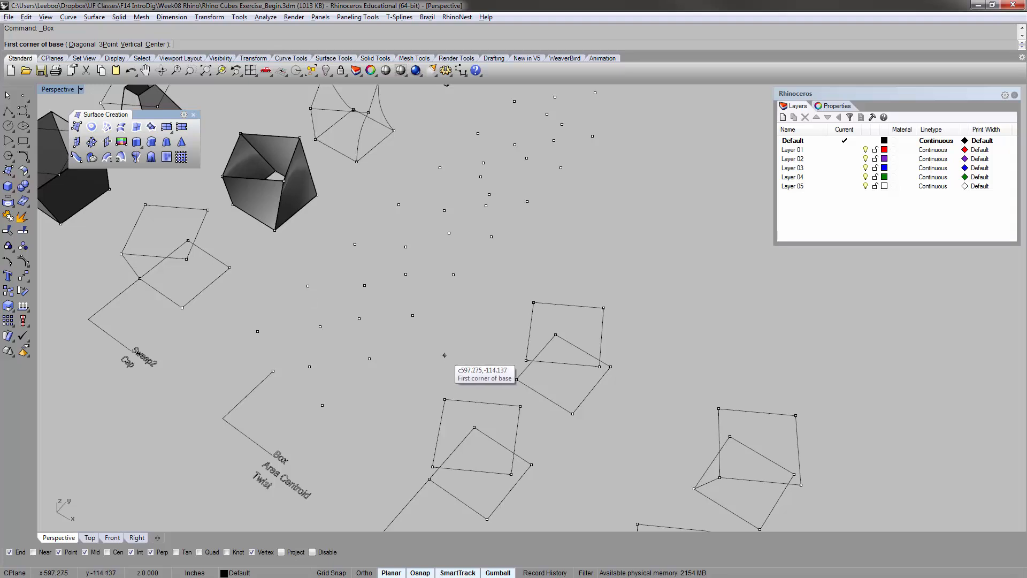
{"action": "left_click", "coordinate": [273, 371]}
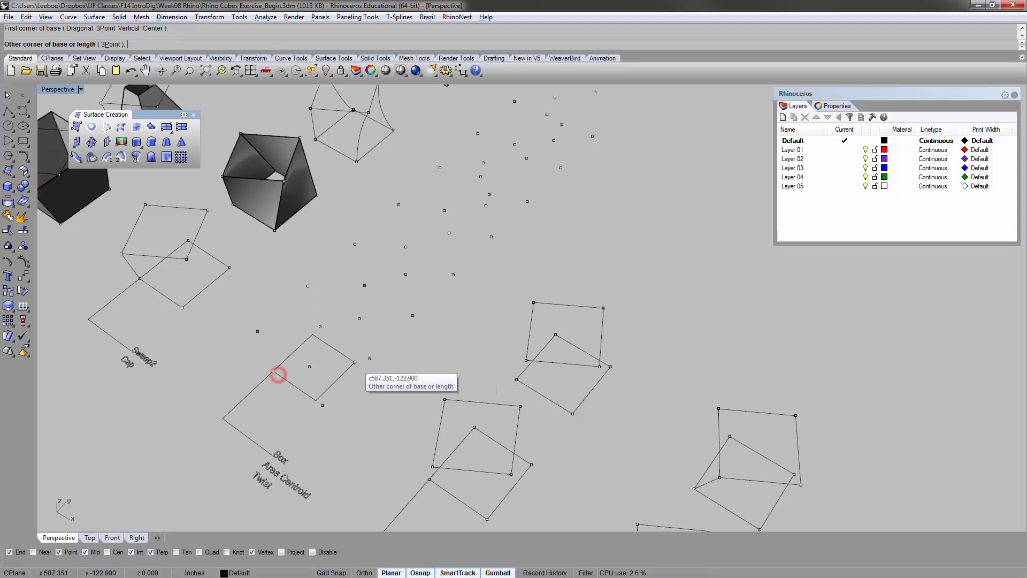
{"action": "left_click", "coordinate": [369, 359]}
{"action": "scroll", "coordinate": [361, 343], "scroll_direction": "up", "scroll_amount": 3}
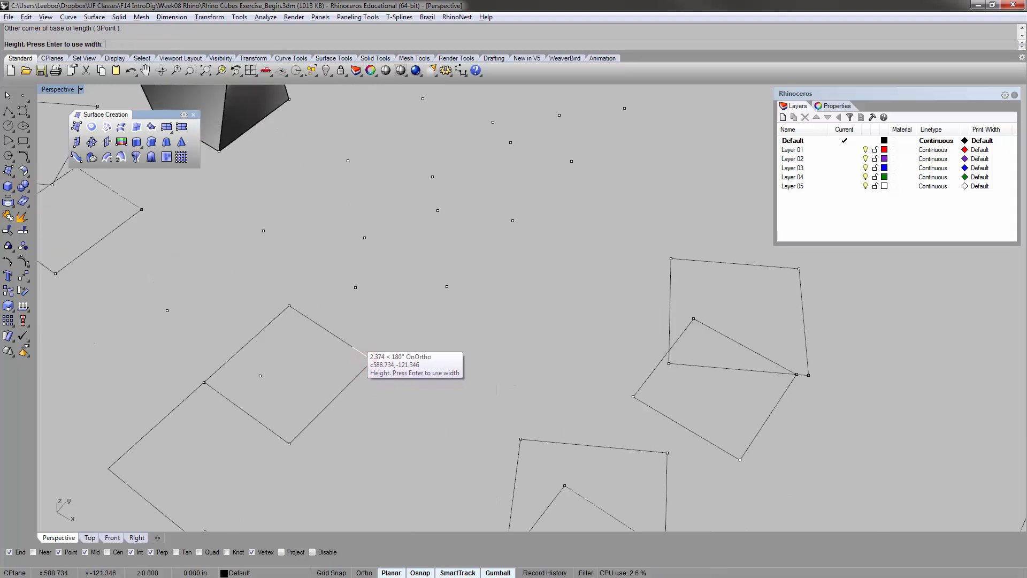
{"action": "left_click", "coordinate": [358, 293]}
{"action": "scroll", "coordinate": [359, 293], "scroll_direction": "down", "scroll_amount": 6}
{"action": "right_click_drag", "start_coordinate": [360, 295], "coordinate": [343, 358]}
- Finish the box's height and move the box by its lower front corner onto the next layout point
{"action": "left_click", "coordinate": [337, 338]}
{"action": "scroll", "coordinate": [337, 338], "scroll_direction": "up", "scroll_amount": 4}
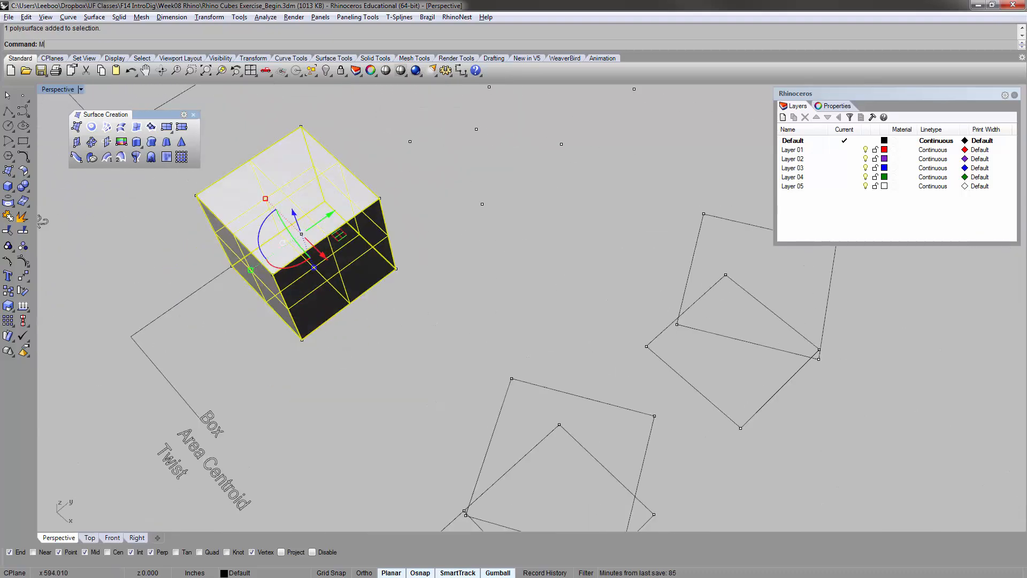
{"action": "key", "text": "Return"}
{"action": "left_click", "coordinate": [302, 340]}
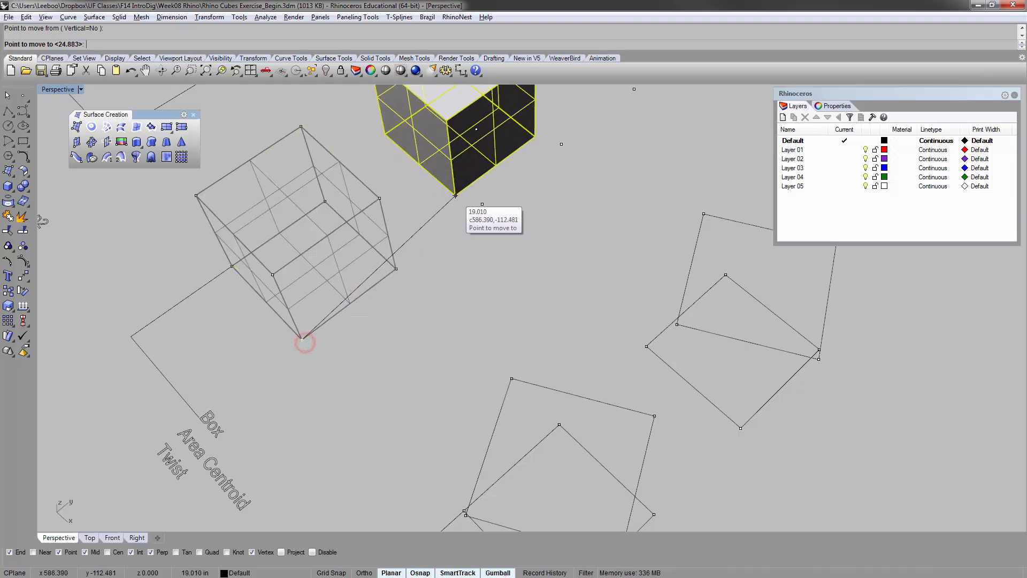
{"action": "left_click", "coordinate": [455, 195]}
{"action": "left_click", "coordinate": [505, 144]}
{"action": "key", "text": "ctrl+alt+e"}
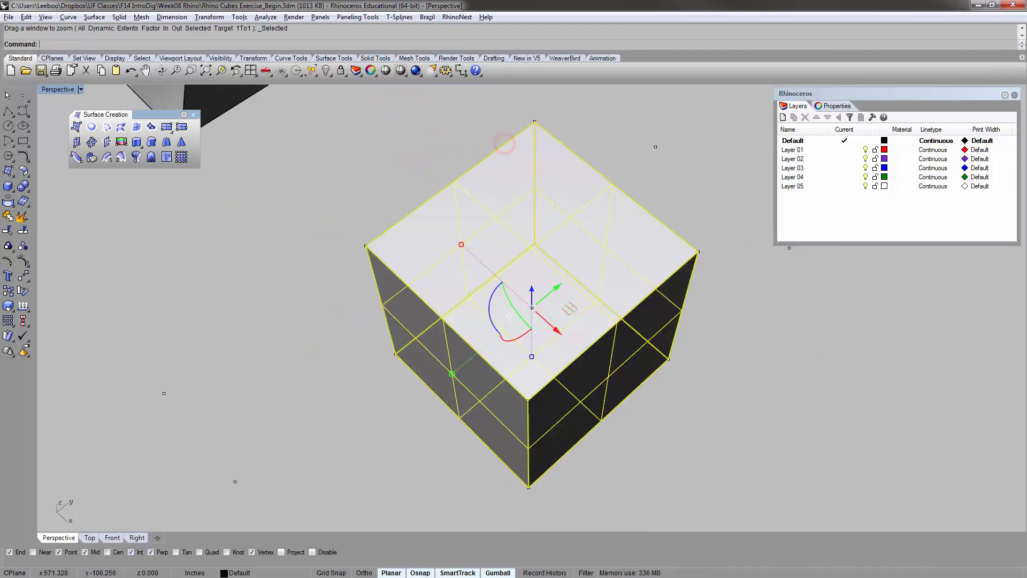
- Create an area centroid point for the moved box with AreaCentroid
{"action": "scroll", "coordinate": [407, 256], "scroll_direction": "down", "scroll_amount": 12}
{"action": "left_click", "coordinate": [435, 312]}
{"action": "right_click_drag", "start_coordinate": [435, 312], "coordinate": [472, 207]}
{"action": "scroll", "coordinate": [415, 262], "scroll_direction": "up", "scroll_amount": 8}
{"action": "left_click", "coordinate": [421, 307]}
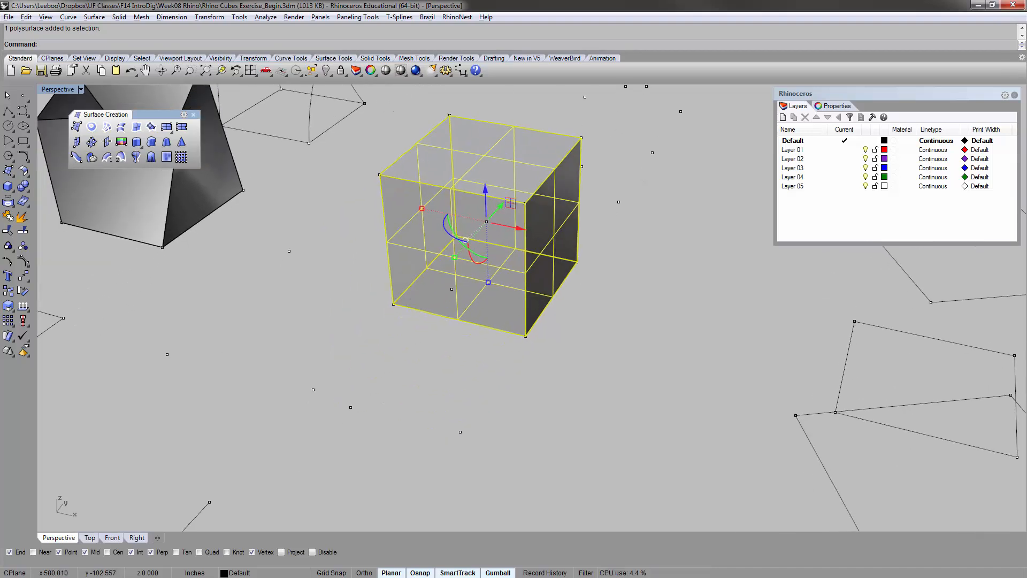
{"action": "left_click", "coordinate": [445, 356]}
{"action": "left_click", "coordinate": [470, 254]}
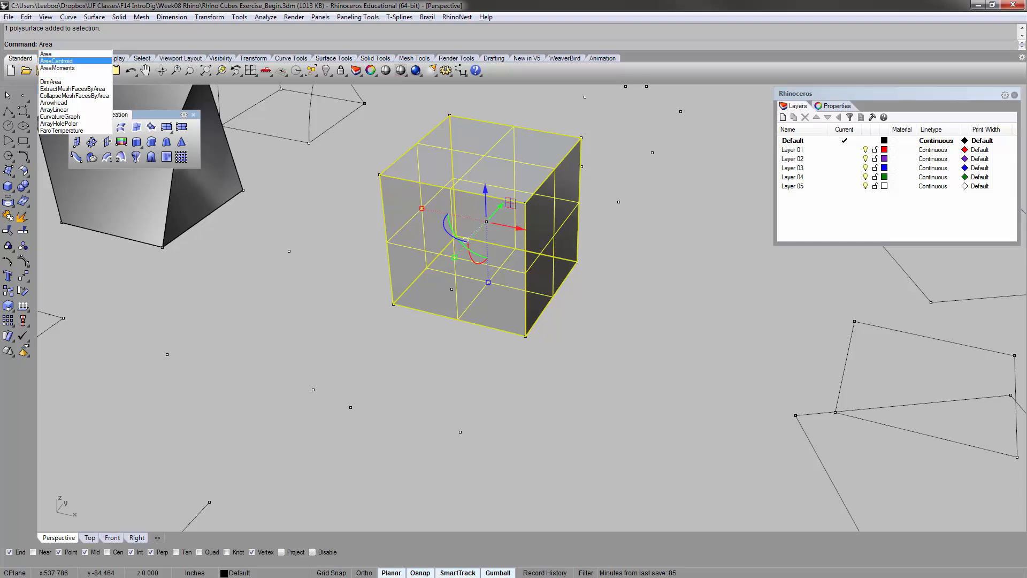
{"action": "left_click", "coordinate": [74, 61]}
{"action": "scroll", "coordinate": [489, 223], "scroll_direction": "up", "scroll_amount": 7}
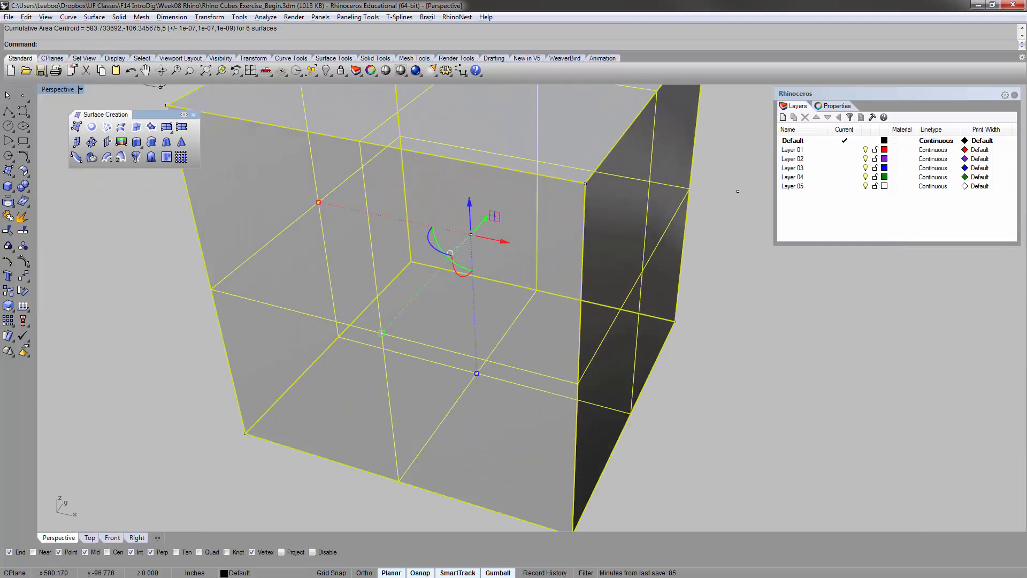
{"action": "right_click_drag", "start_coordinate": [490, 223], "coordinate": [508, 198]}
- Switch the Perspective viewport to Ghosted display and check the centroid point inside the box
{"action": "left_click", "coordinate": [678, 367]}
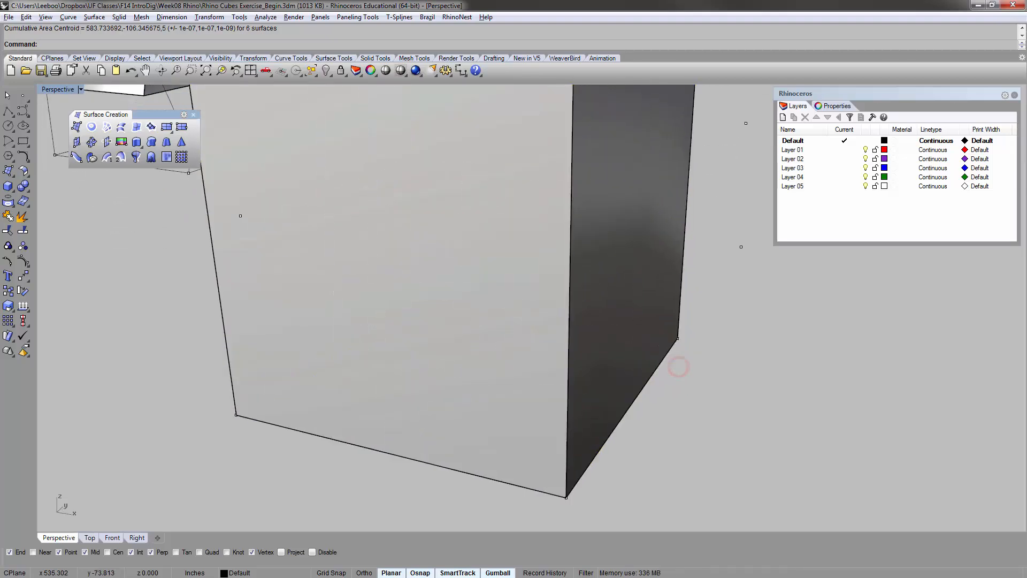
{"action": "left_click", "coordinate": [58, 89]}
{"action": "left_click", "coordinate": [68, 161]}
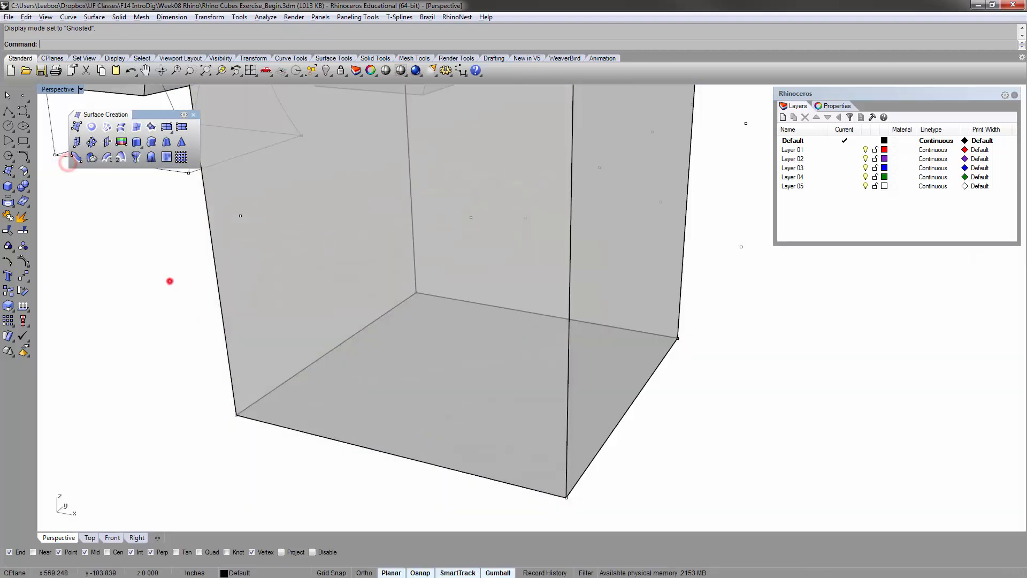
{"action": "left_click", "coordinate": [169, 280]}
{"action": "scroll", "coordinate": [395, 256], "scroll_direction": "down", "scroll_amount": 6}
{"action": "scroll", "coordinate": [414, 212], "scroll_direction": "up", "scroll_amount": 6}
{"action": "right_click_drag", "start_coordinate": [412, 190], "coordinate": [109, 209]}
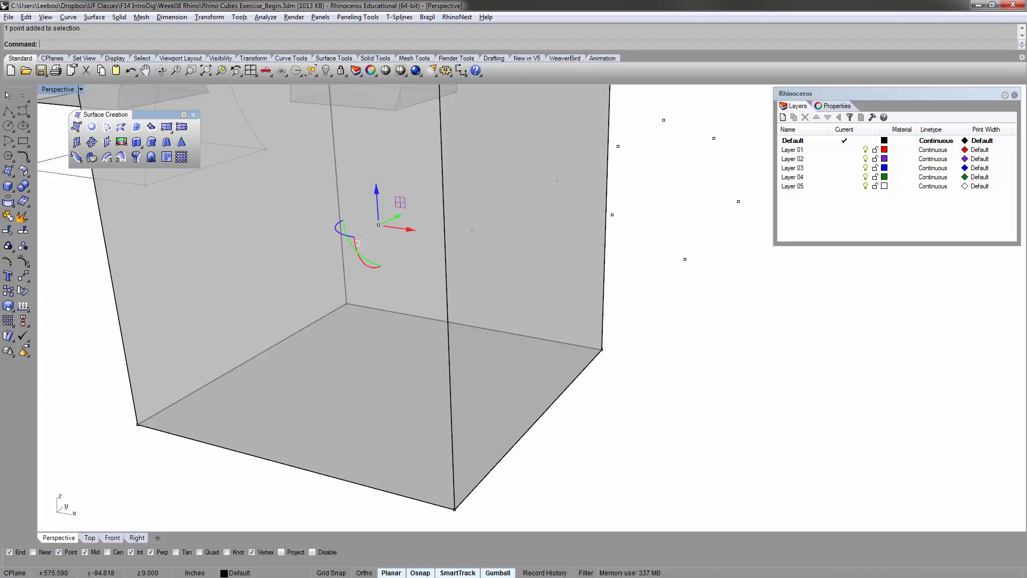
- Create a tube about 5.7 in tall on the empty ground beside the box
{"action": "scroll", "coordinate": [369, 205], "scroll_direction": "down", "scroll_amount": 10}
{"action": "left_click", "coordinate": [432, 274]}
{"action": "right_click_drag", "start_coordinate": [431, 274], "coordinate": [426, 342]}
{"action": "right_click_drag", "start_coordinate": [428, 273], "coordinate": [404, 260]}
{"action": "left_click", "coordinate": [9, 187]}
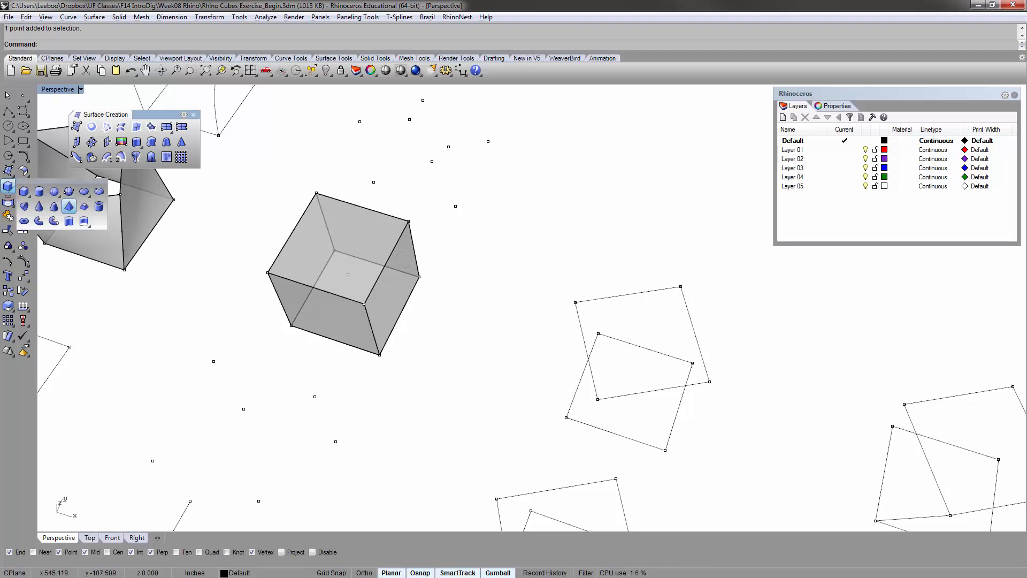
{"action": "left_click", "coordinate": [99, 206]}
{"action": "scroll", "coordinate": [454, 391], "scroll_direction": "up", "scroll_amount": 2}
{"action": "left_click", "coordinate": [467, 390]}
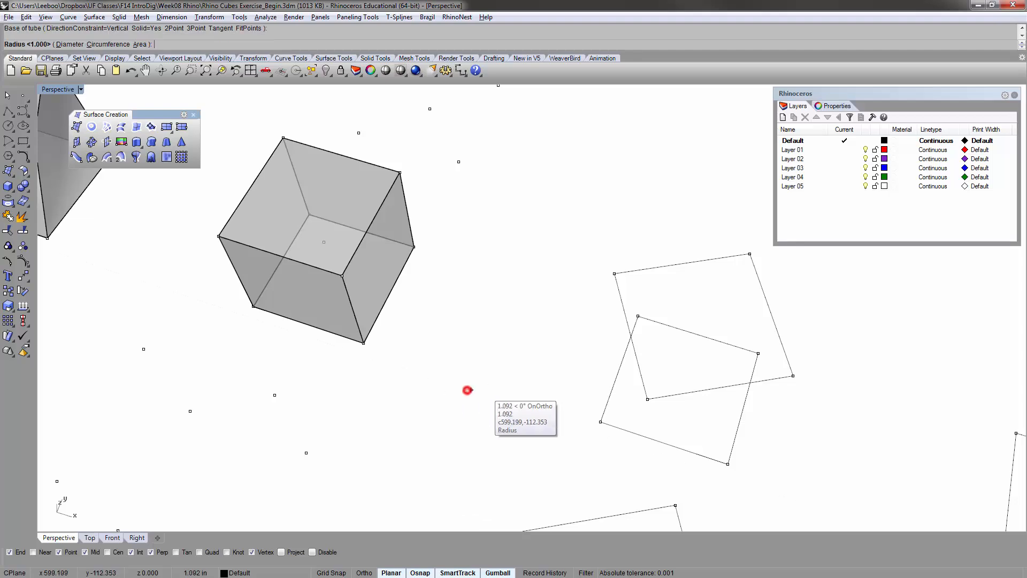
{"action": "left_click", "coordinate": [492, 393]}
{"action": "left_click", "coordinate": [508, 389]}
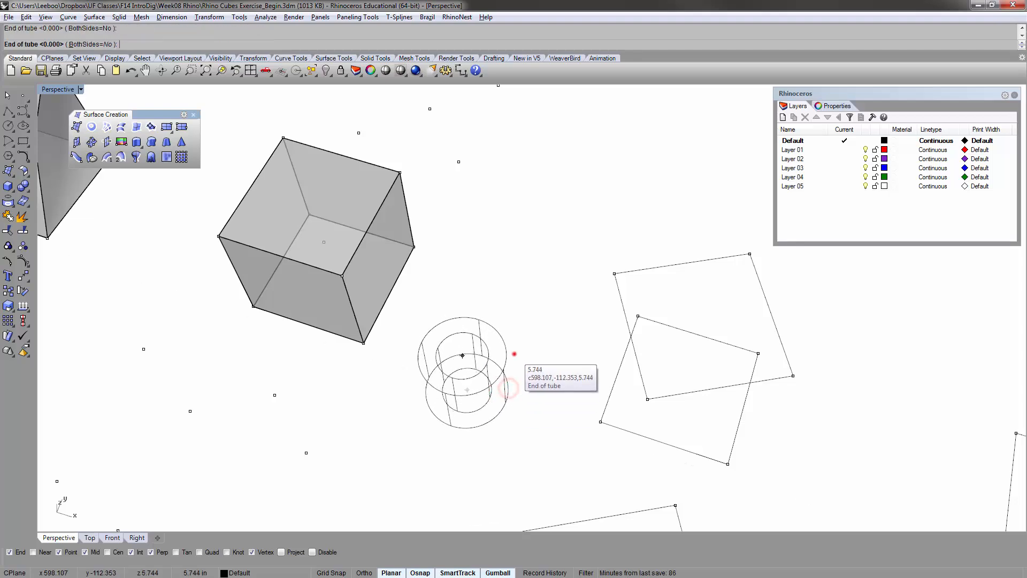
{"action": "left_click", "coordinate": [514, 353]}
- Zoom to the tube and create its area centroid point with AreaCentroid
{"action": "right_click_drag", "start_coordinate": [514, 353], "coordinate": [397, 325]}
{"action": "left_click", "coordinate": [477, 385]}
{"action": "type", "text": "zs"}
{"action": "key", "text": "Return"}
{"action": "scroll", "coordinate": [474, 377], "scroll_direction": "down", "scroll_amount": 5}
{"action": "left_click", "coordinate": [389, 360]}
{"action": "right_click_drag", "start_coordinate": [390, 360], "coordinate": [454, 339]}
{"action": "scroll", "coordinate": [500, 322], "scroll_direction": "up", "scroll_amount": 6}
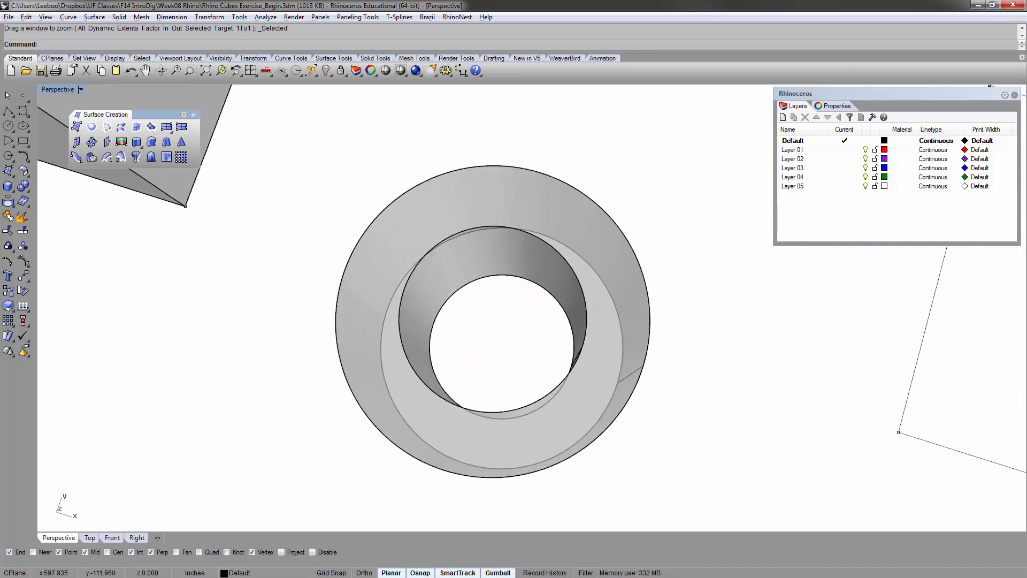
{"action": "scroll", "coordinate": [500, 324], "scroll_direction": "down", "scroll_amount": 6}
{"action": "right_click_drag", "start_coordinate": [483, 374], "coordinate": [475, 336]}
{"action": "left_click", "coordinate": [465, 378]}
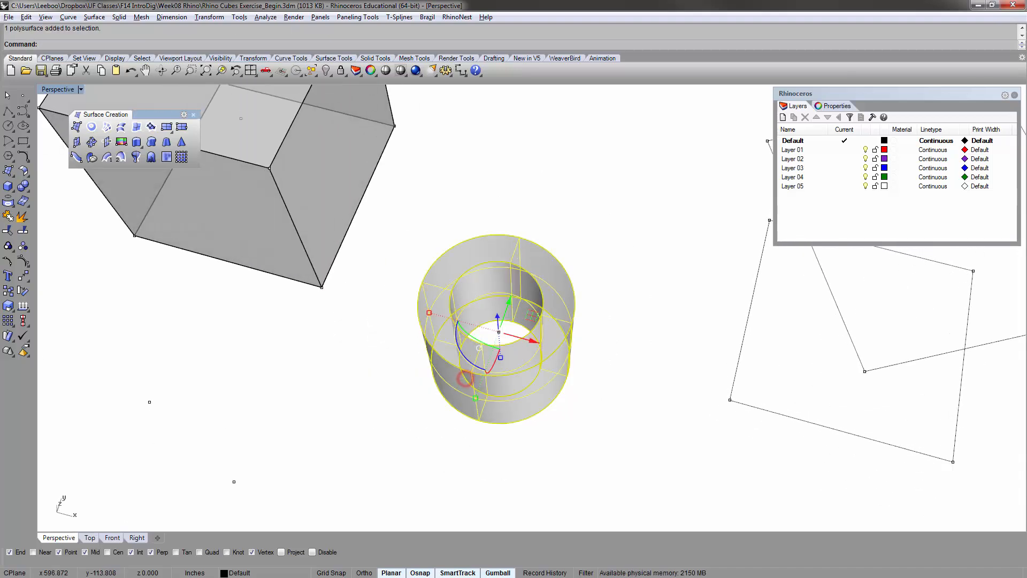
{"action": "left_click", "coordinate": [80, 60]}
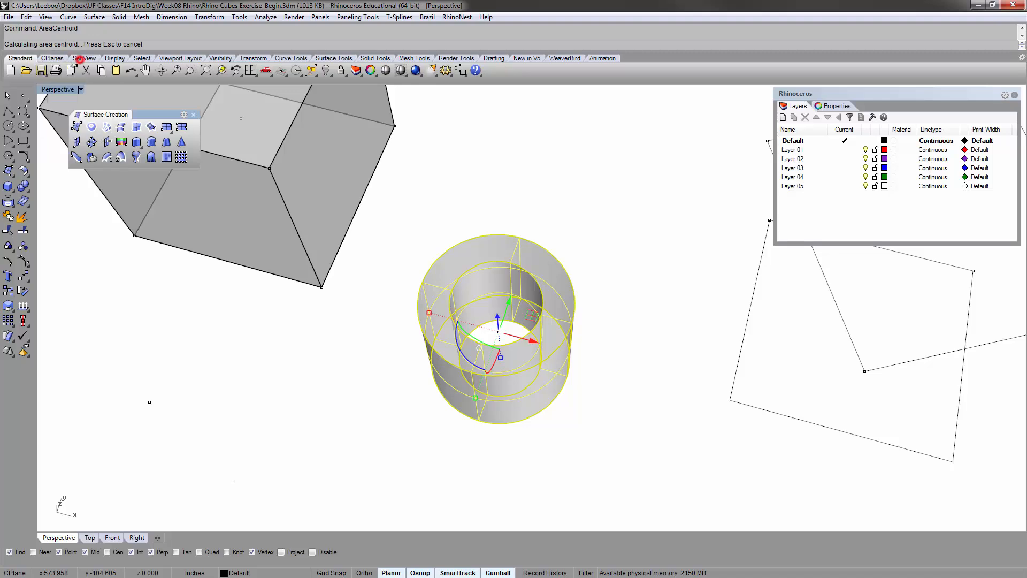
- Examine where the centroid point lies in relation to the tube from above and at an angle
{"action": "left_click", "coordinate": [574, 206]}
{"action": "right_click_drag", "start_coordinate": [574, 205], "coordinate": [579, 227]}
{"action": "left_click", "coordinate": [497, 332]}
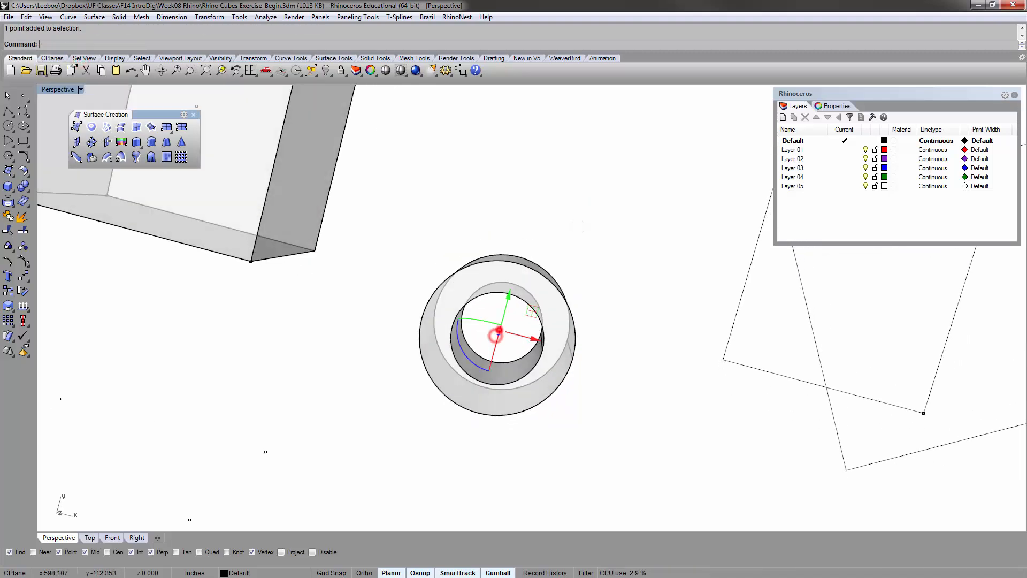
{"action": "right_click_drag", "start_coordinate": [496, 336], "coordinate": [502, 404]}
{"action": "scroll", "coordinate": [498, 342], "scroll_direction": "up", "scroll_amount": 7}
{"action": "scroll", "coordinate": [517, 262], "scroll_direction": "down", "scroll_amount": 9}
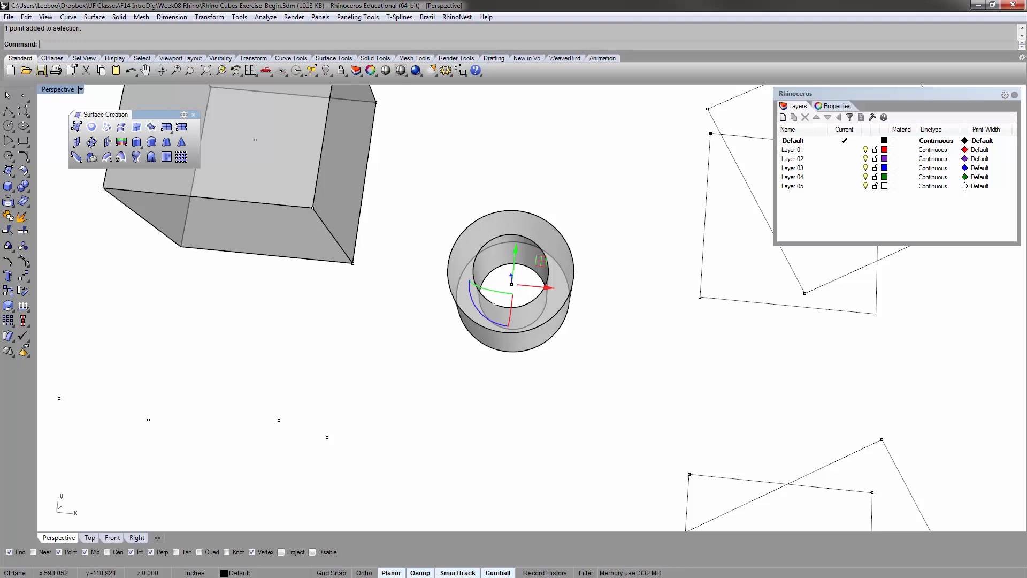
{"action": "scroll", "coordinate": [516, 300], "scroll_direction": "up", "scroll_amount": 4}
{"action": "right_click_drag", "start_coordinate": [516, 300], "coordinate": [520, 262]}
- Delete the tube and its centroid point
{"action": "scroll", "coordinate": [523, 296], "scroll_direction": "down", "scroll_amount": 6}
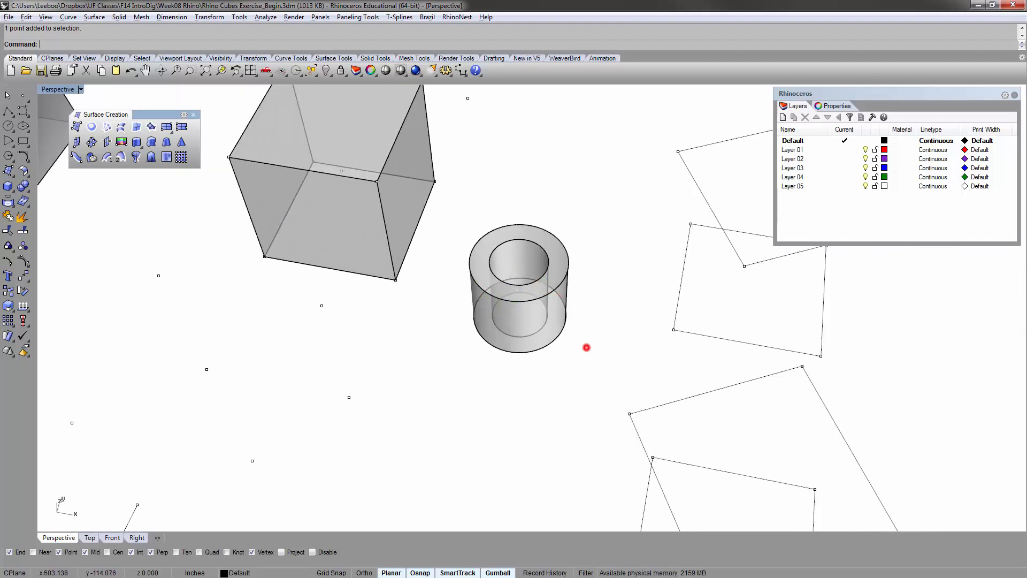
{"action": "left_click_drag", "start_coordinate": [582, 361], "coordinate": [582, 360]}
{"action": "key", "text": "Delete"}
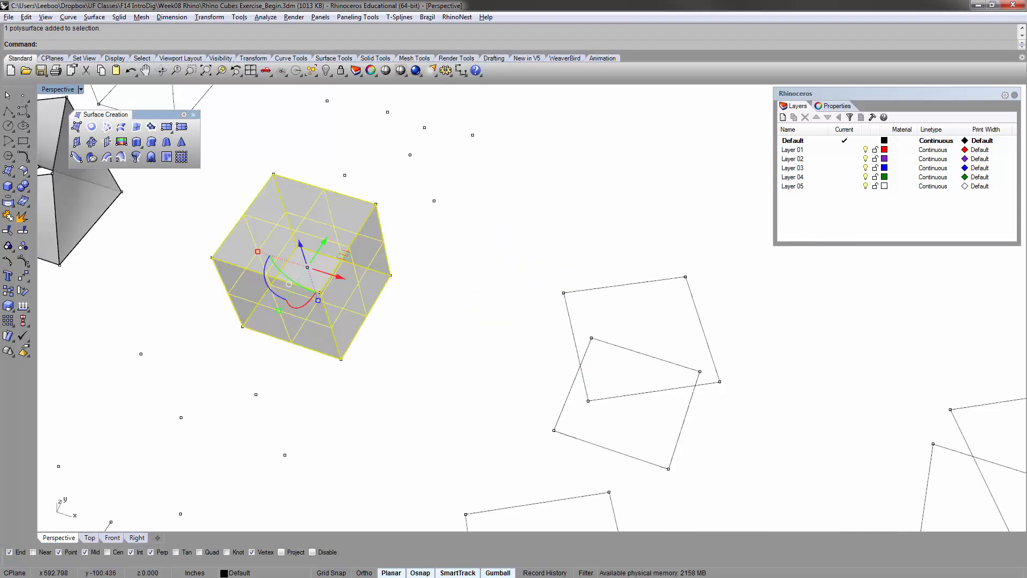
- Copy the box from its lower front corner to the next layout point in the row
{"action": "type", "text": "copy"}
{"action": "key", "text": "Return"}
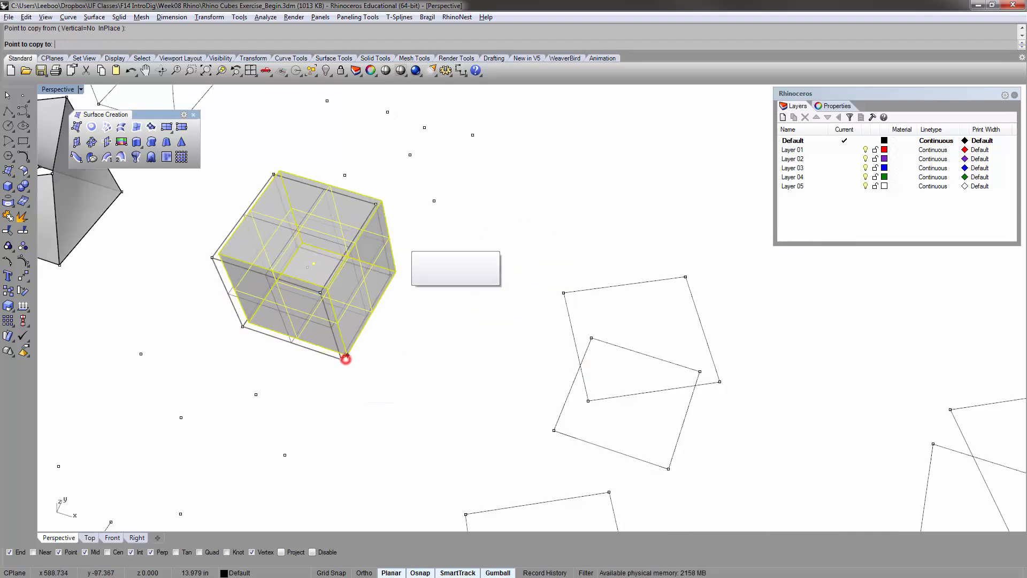
{"action": "left_click", "coordinate": [340, 359]}
{"action": "left_click", "coordinate": [436, 198]}
{"action": "right_click", "coordinate": [435, 198]}
{"action": "right_click_drag", "start_coordinate": [408, 100], "coordinate": [393, 239], "text": "shift"}
{"action": "scroll", "coordinate": [393, 239], "scroll_direction": "up", "scroll_amount": 6}
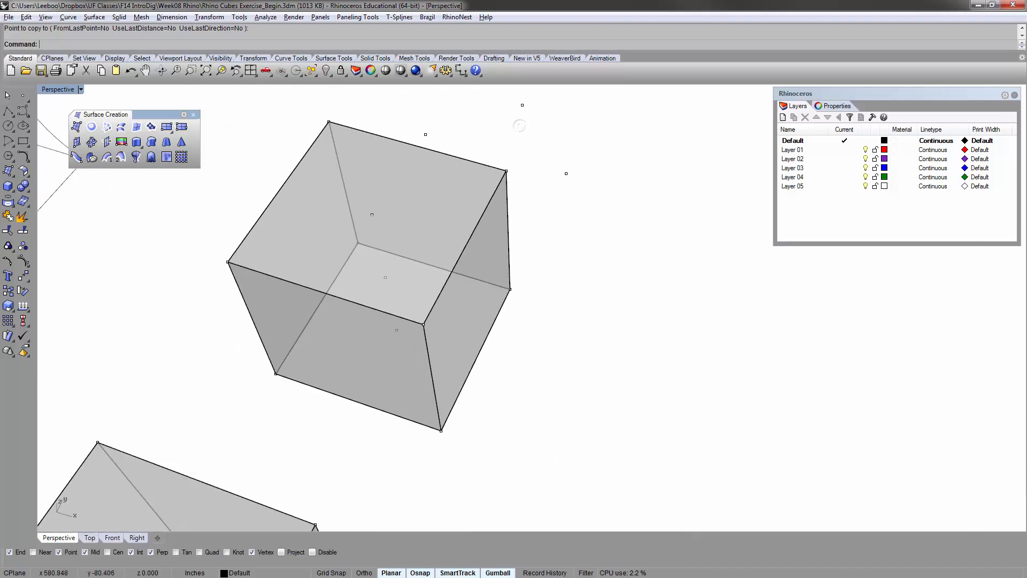
- Zoom to the copied box and examine the points at its top, centre and base
{"action": "left_click", "coordinate": [380, 284]}
{"action": "type", "text": "zs"}
{"action": "key", "text": "Return"}
{"action": "scroll", "coordinate": [376, 272], "scroll_direction": "down", "scroll_amount": 5}
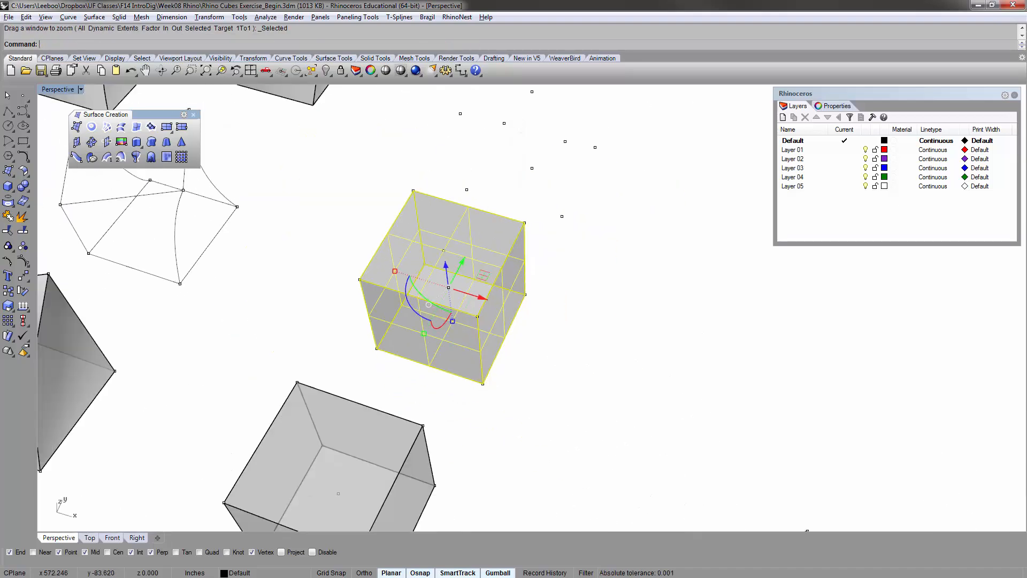
{"action": "key", "text": "Escape"}
{"action": "scroll", "coordinate": [482, 270], "scroll_direction": "up", "scroll_amount": 8}
{"action": "right_click_drag", "start_coordinate": [482, 270], "coordinate": [481, 235]}
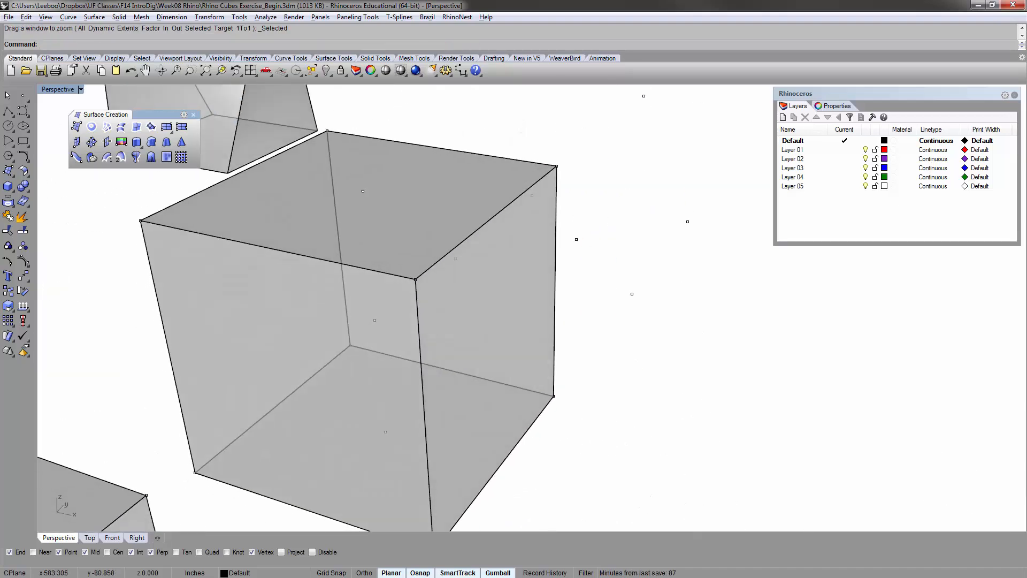
{"action": "scroll", "coordinate": [415, 306], "scroll_direction": "down", "scroll_amount": 4}
{"action": "scroll", "coordinate": [415, 306], "scroll_direction": "up", "scroll_amount": 2}
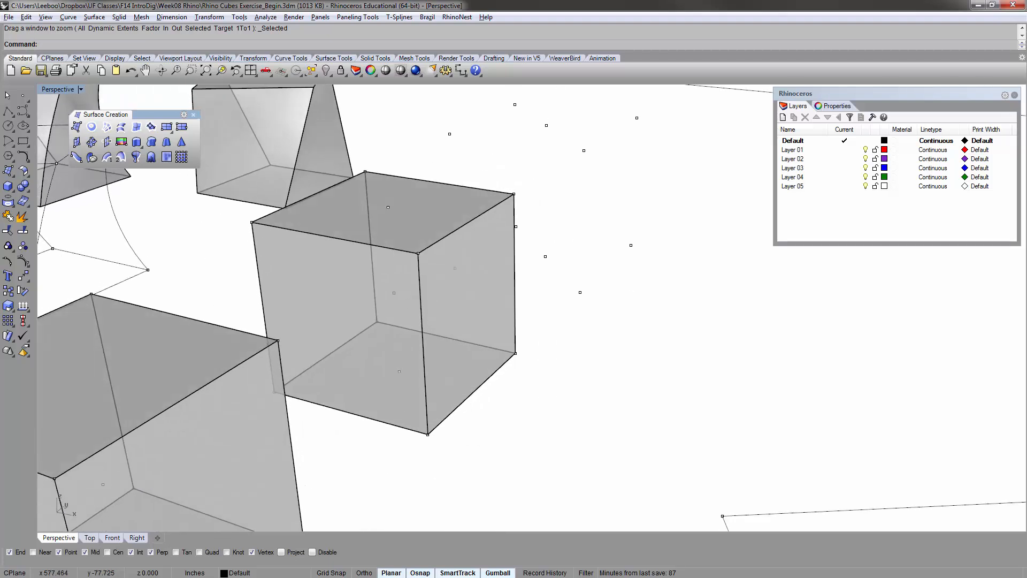
- Remove the copied box's top and base points, and copy its centre point to both faces with Vertical=Yes
{"action": "left_click", "coordinate": [394, 293]}
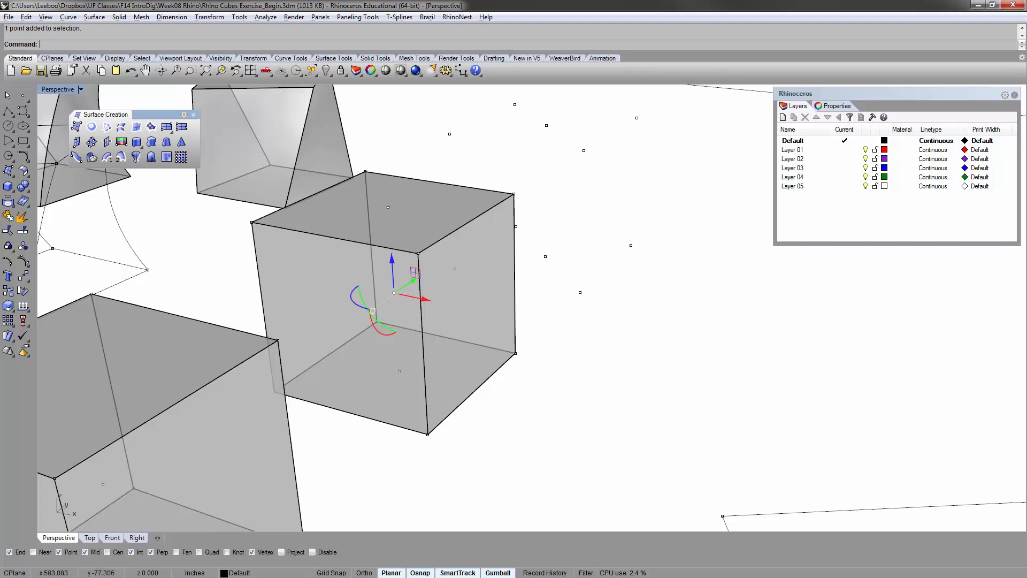
{"action": "left_click", "coordinate": [388, 207]}
{"action": "type", "text": "copy"}
{"action": "key", "text": "Return"}
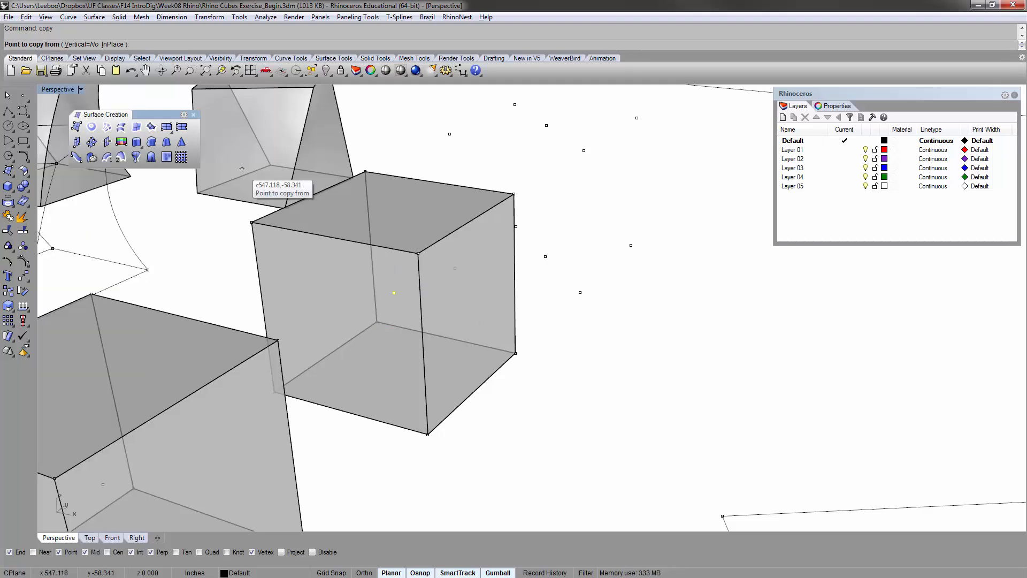
{"action": "left_click", "coordinate": [80, 44]}
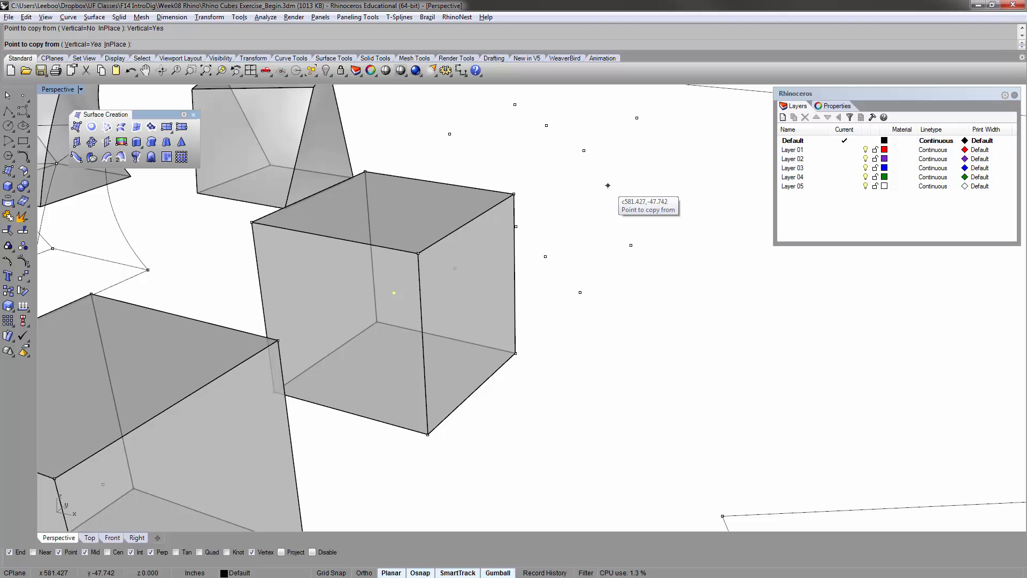
{"action": "left_click", "coordinate": [395, 297]}
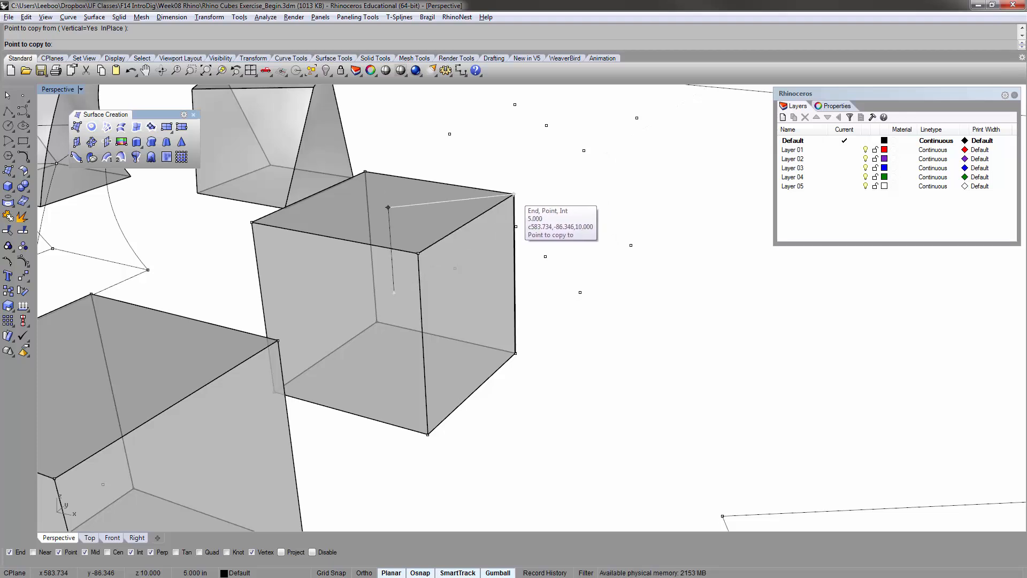
{"action": "left_click", "coordinate": [514, 194]}
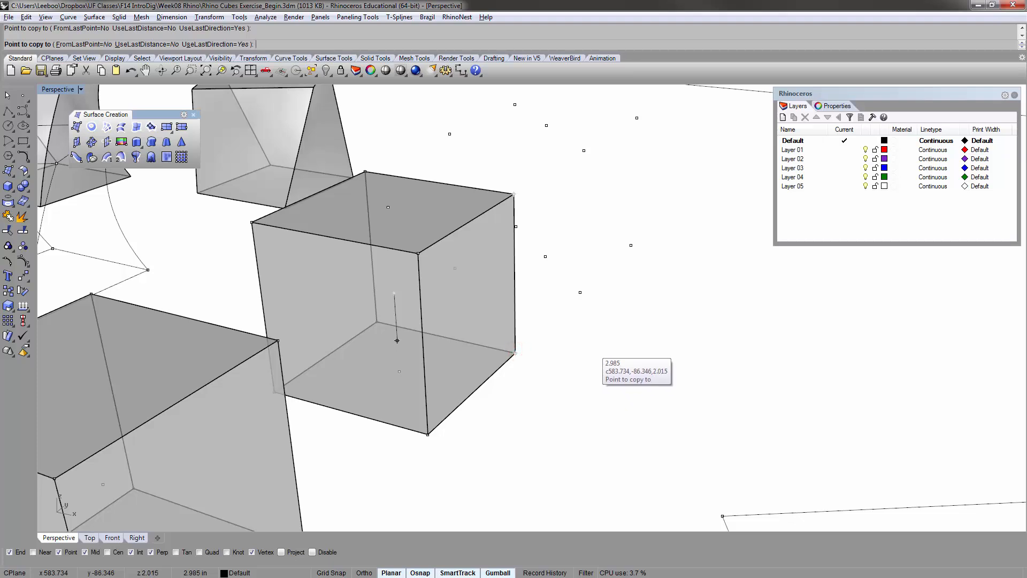
{"action": "key", "text": "Return"}
- Check the base point and draw a diagonal polyline across the box's base between its left and right corners
{"action": "left_click", "coordinate": [399, 371]}
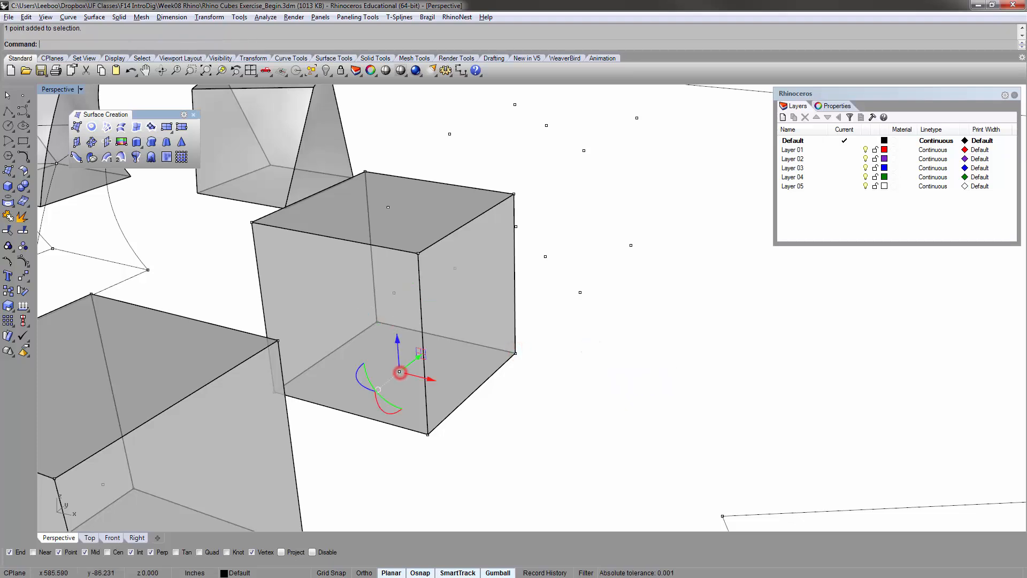
{"action": "right_click_drag", "start_coordinate": [460, 299], "coordinate": [465, 428]}
{"action": "scroll", "coordinate": [418, 343], "scroll_direction": "up", "scroll_amount": 5}
{"action": "right_click_drag", "start_coordinate": [414, 399], "coordinate": [356, 308]}
{"action": "scroll", "coordinate": [390, 358], "scroll_direction": "down", "scroll_amount": 7}
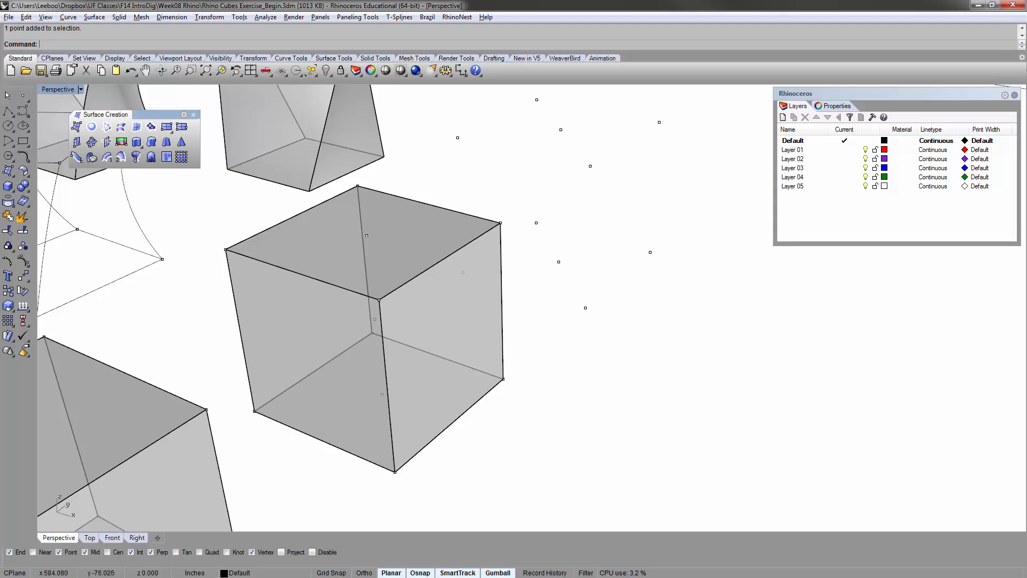
{"action": "key", "text": "Return"}
{"action": "left_click", "coordinate": [255, 411]}
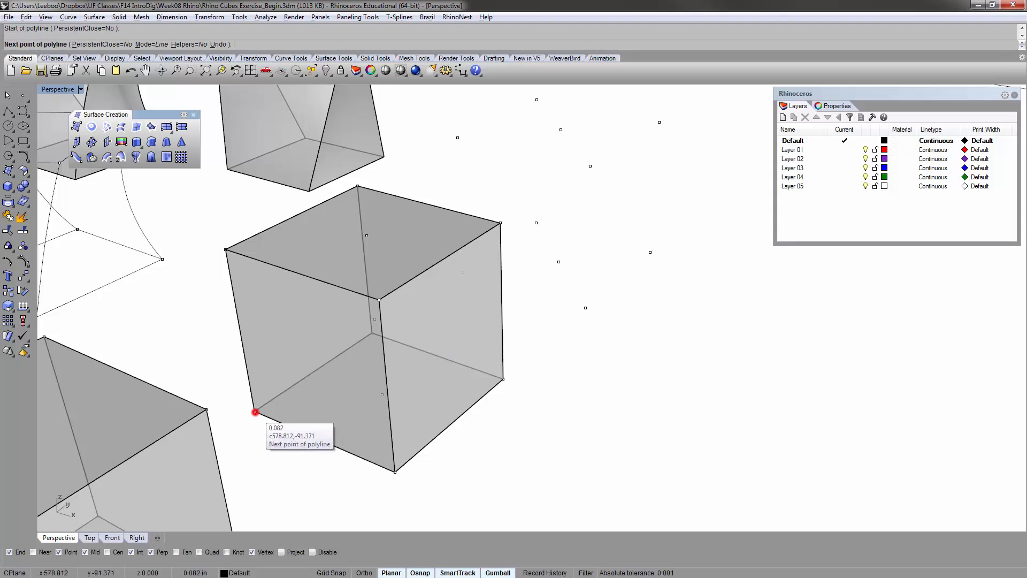
{"action": "left_click", "coordinate": [502, 379]}
{"action": "key", "text": "Return"}
- Draw the second diagonal polyline across the box's base from the front corner to the back corner
{"action": "right_click_drag", "start_coordinate": [406, 386], "coordinate": [460, 401]}
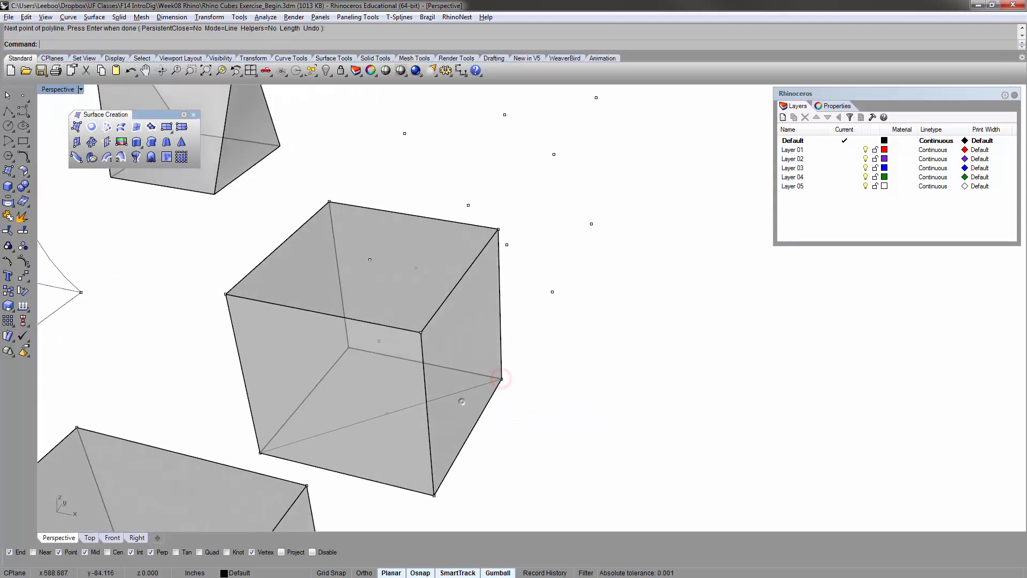
{"action": "key", "text": "Return"}
{"action": "left_click", "coordinate": [434, 494]}
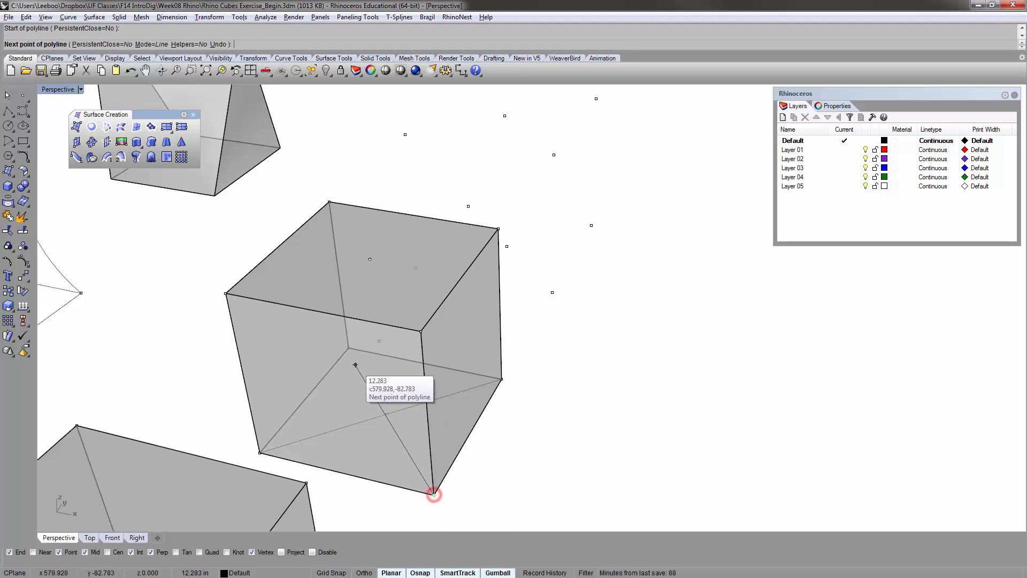
{"action": "left_click", "coordinate": [348, 348]}
{"action": "key", "text": "Return"}
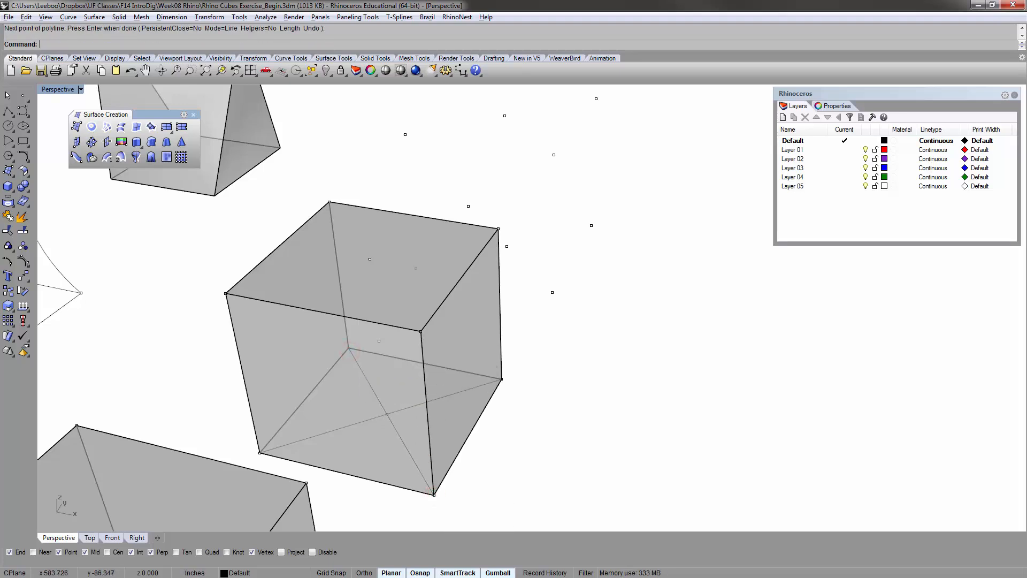
- Delete the two diagonal polylines from the copied box's base, keeping the base centre point
{"action": "scroll", "coordinate": [386, 413], "scroll_direction": "up", "scroll_amount": 5}
{"action": "key", "text": "Escape"}
{"action": "left_click", "coordinate": [396, 433]}
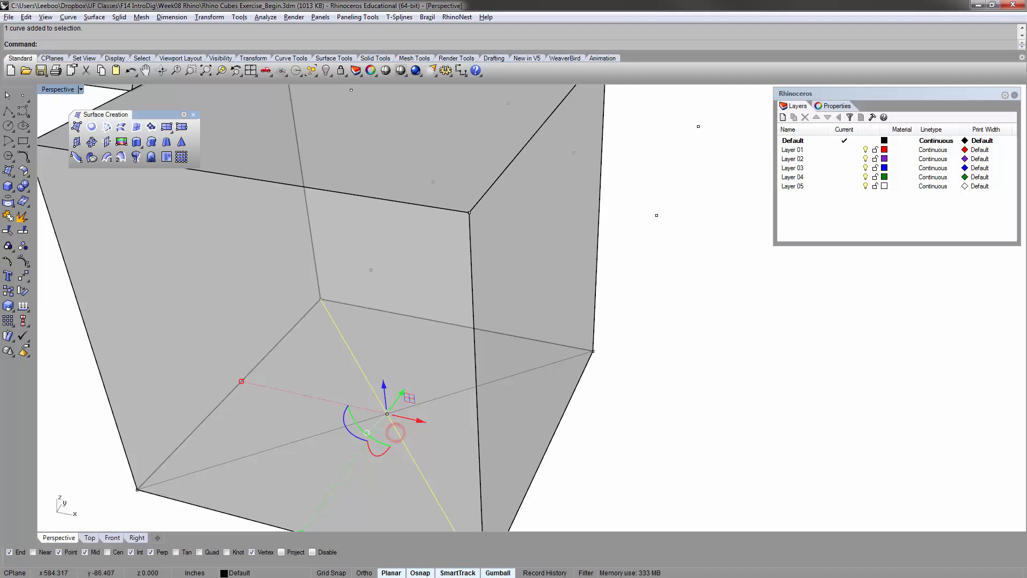
{"action": "left_click", "coordinate": [410, 406], "text": "shift"}
{"action": "key", "text": "Delete"}
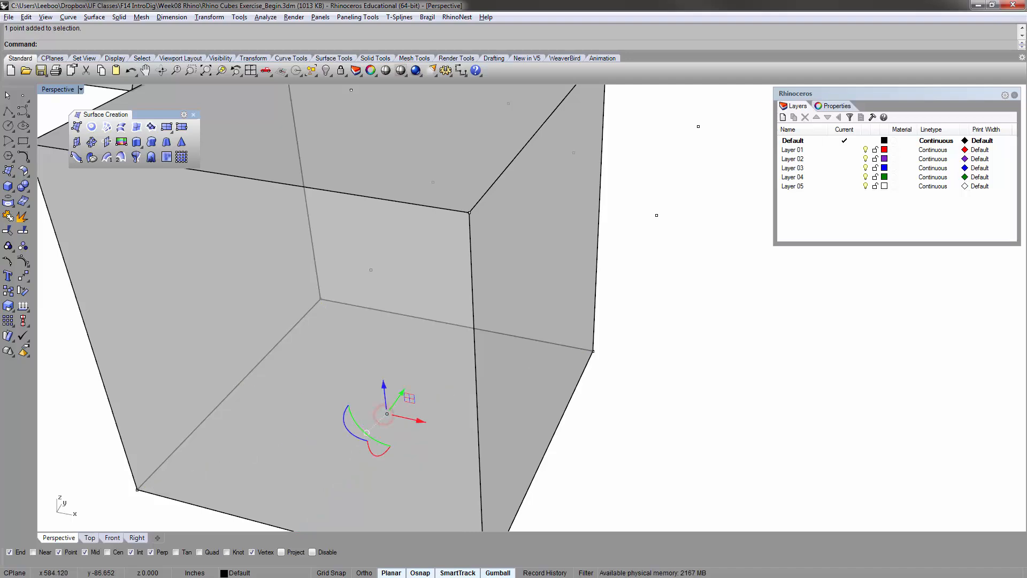
{"action": "scroll", "coordinate": [387, 414], "scroll_direction": "down", "scroll_amount": 8}
{"action": "left_click", "coordinate": [461, 444]}
- Draw a vertical polyline through the box from its base centre point to its top centre point
{"action": "scroll", "coordinate": [459, 444], "scroll_direction": "up", "scroll_amount": 2}
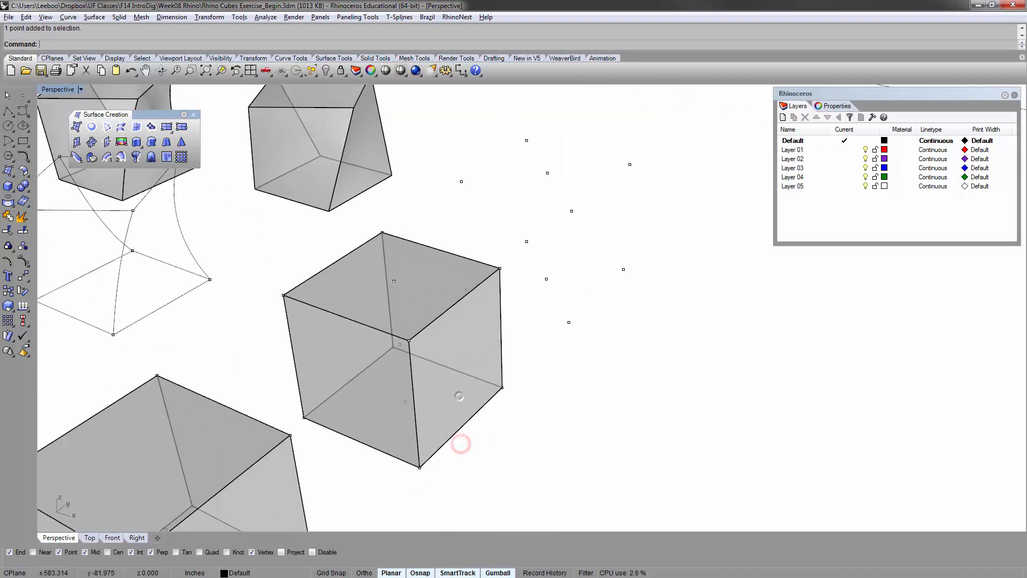
{"action": "scroll", "coordinate": [436, 368], "scroll_direction": "up", "scroll_amount": 4}
{"action": "mouse_move", "coordinate": [459, 396]}
{"action": "right_mouse_down"}
{"action": "mouse_move", "coordinate": [436, 367]}
{"action": "mouse_move", "coordinate": [444, 386]}
{"action": "right_mouse_up"}
{"action": "scroll", "coordinate": [445, 388], "scroll_direction": "down", "scroll_amount": 4}
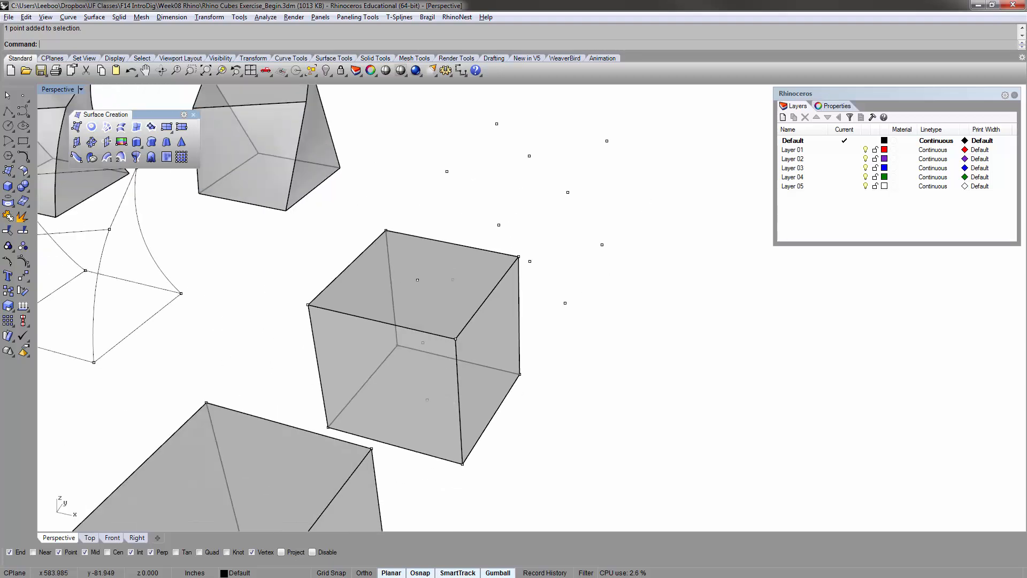
{"action": "right_click", "coordinate": [448, 374]}
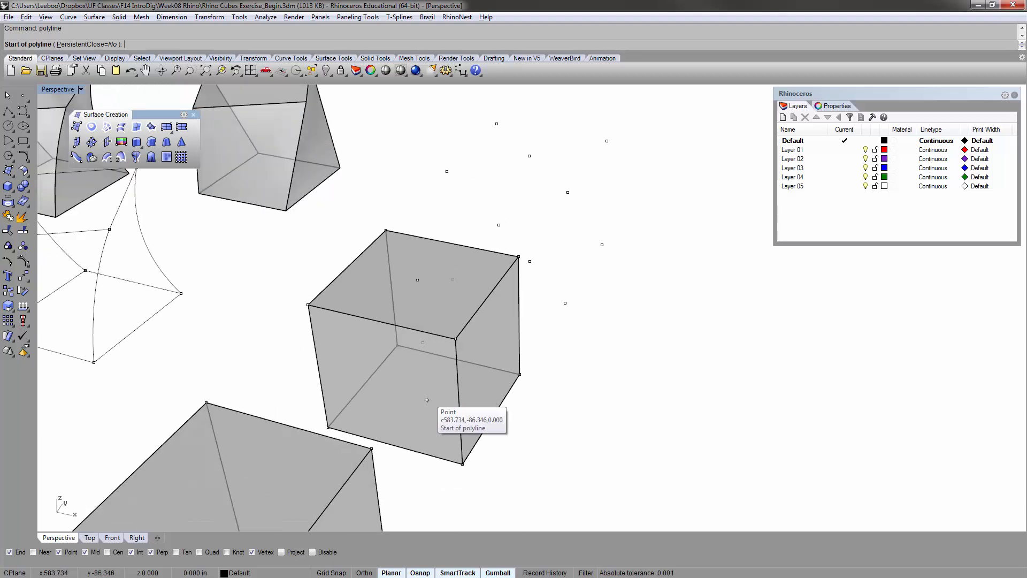
{"action": "left_click", "coordinate": [427, 398]}
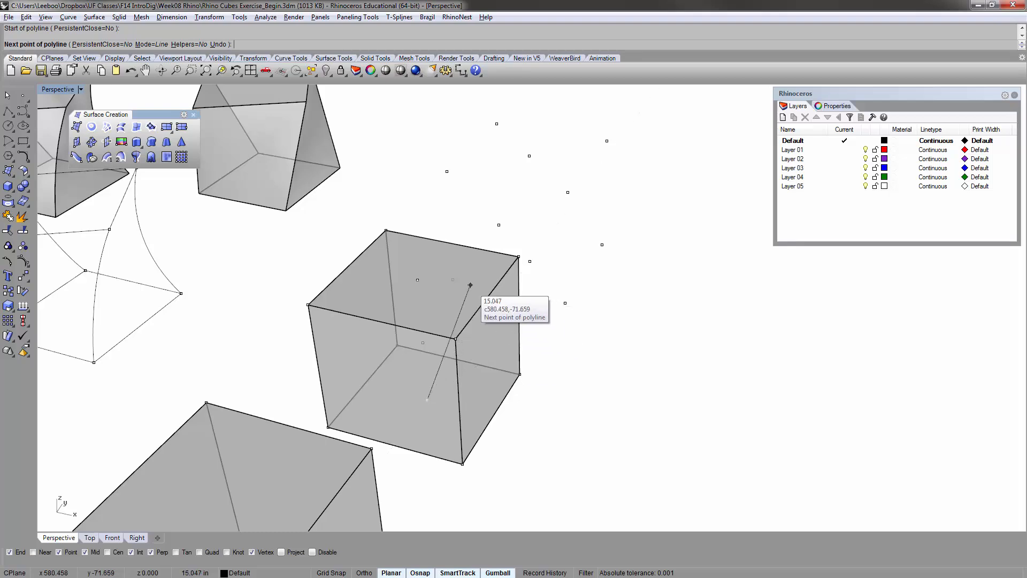
{"action": "left_click", "coordinate": [420, 278]}
{"action": "right_click", "coordinate": [420, 278]}
{"action": "scroll", "coordinate": [420, 278], "scroll_direction": "up", "scroll_amount": 8}
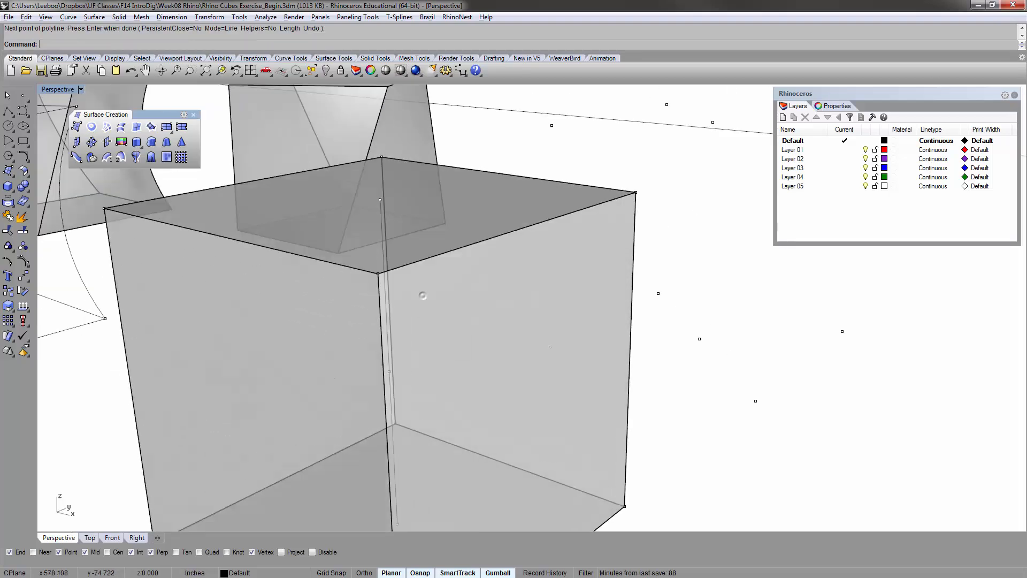
- Start a Twist on the box, with the axis running from the base centre point to the top centre point
{"action": "scroll", "coordinate": [420, 278], "scroll_direction": "down", "scroll_amount": 8}
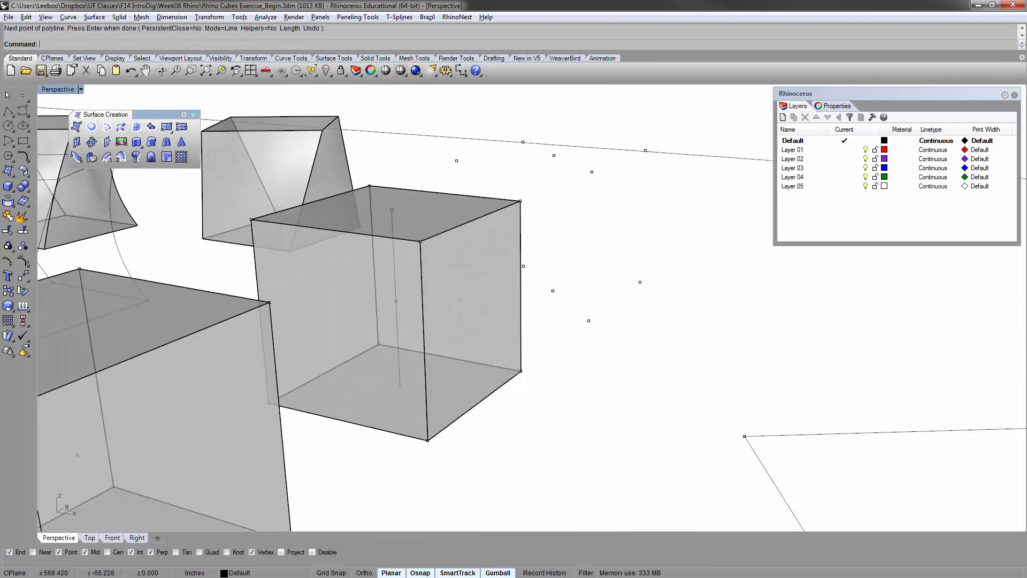
{"action": "right_click_drag", "start_coordinate": [420, 278], "coordinate": [495, 347]}
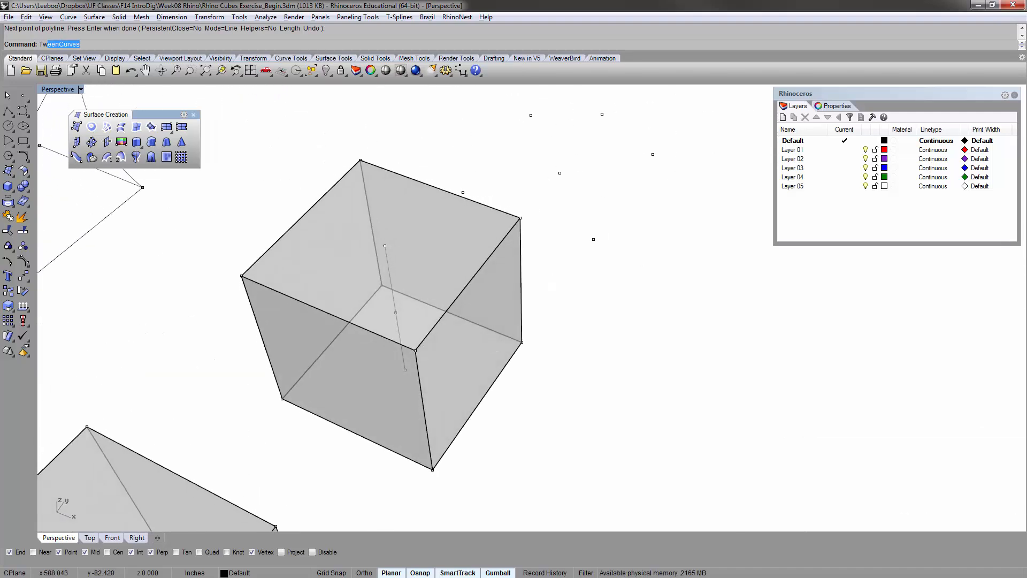
{"action": "key", "text": "Return"}
{"action": "right_click_drag", "start_coordinate": [515, 373], "coordinate": [498, 324]}
{"action": "right_click_drag", "start_coordinate": [484, 262], "coordinate": [471, 258]}
{"action": "left_click", "coordinate": [466, 258]}
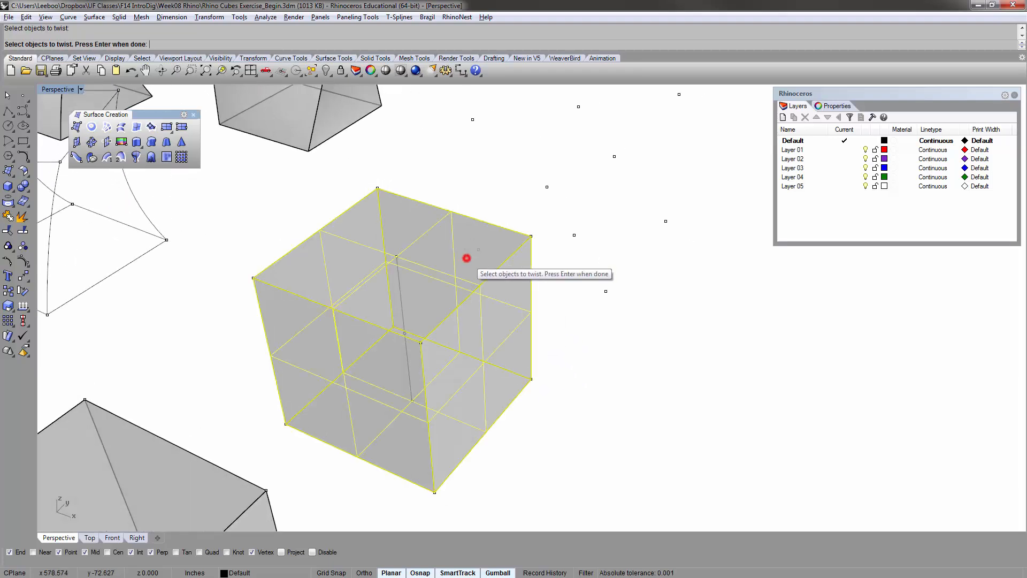
{"action": "key", "text": "Return"}
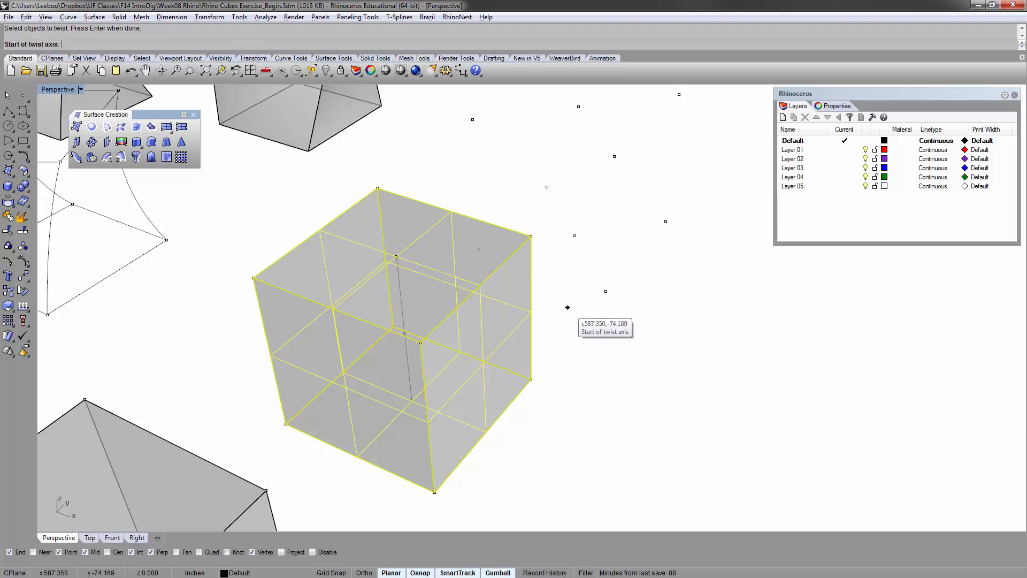
{"action": "mouse_move", "coordinate": [567, 307]}
{"action": "right_mouse_down"}
{"action": "mouse_move", "coordinate": [559, 305]}
{"action": "mouse_move", "coordinate": [573, 300]}
{"action": "right_mouse_up"}
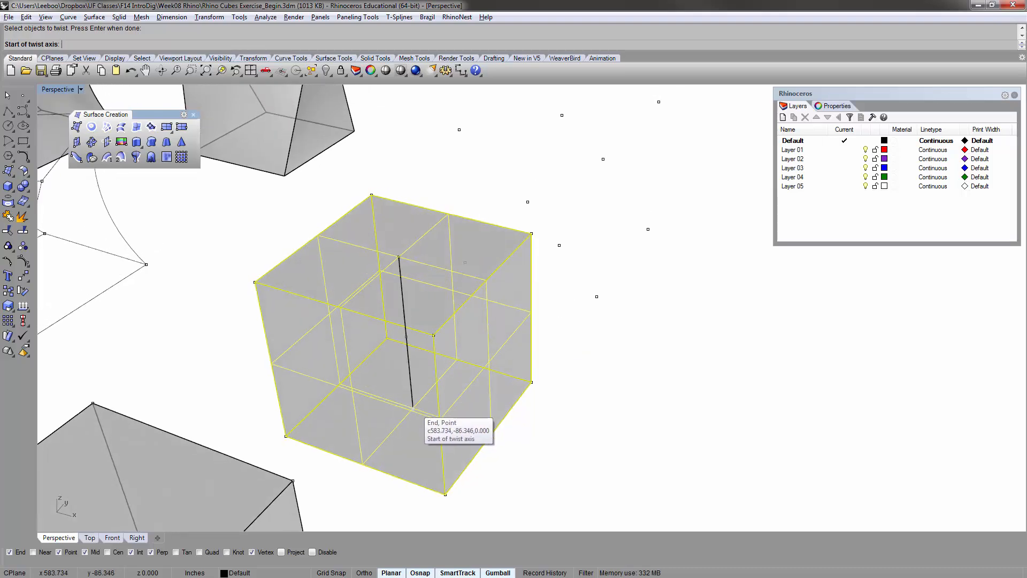
{"action": "mouse_move", "coordinate": [412, 407]}
{"action": "right_mouse_down"}
{"action": "mouse_move", "coordinate": [416, 386]}
{"action": "mouse_move", "coordinate": [410, 413]}
{"action": "right_mouse_up"}
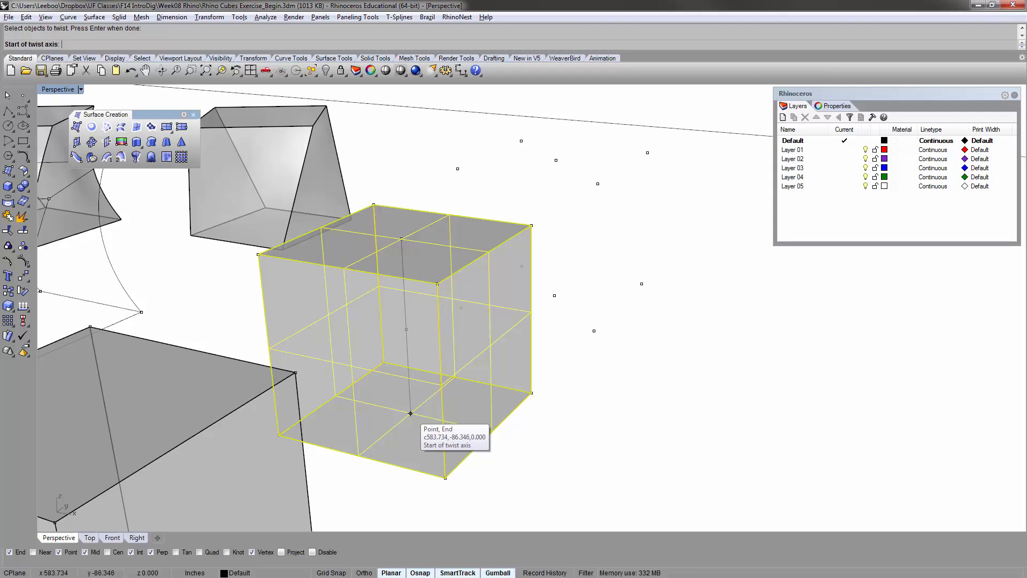
{"action": "left_click", "coordinate": [410, 412]}
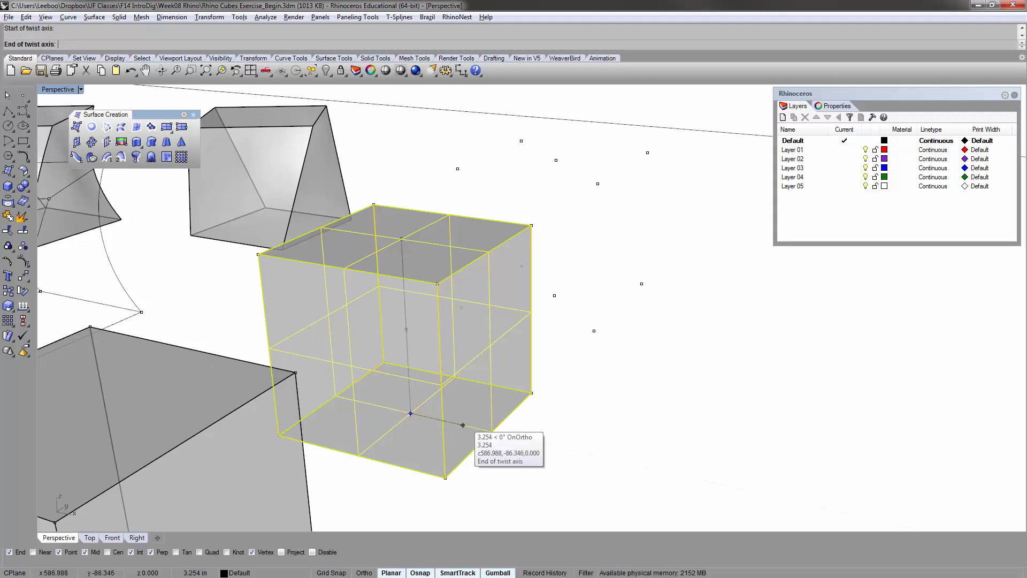
{"action": "left_click", "coordinate": [402, 238]}
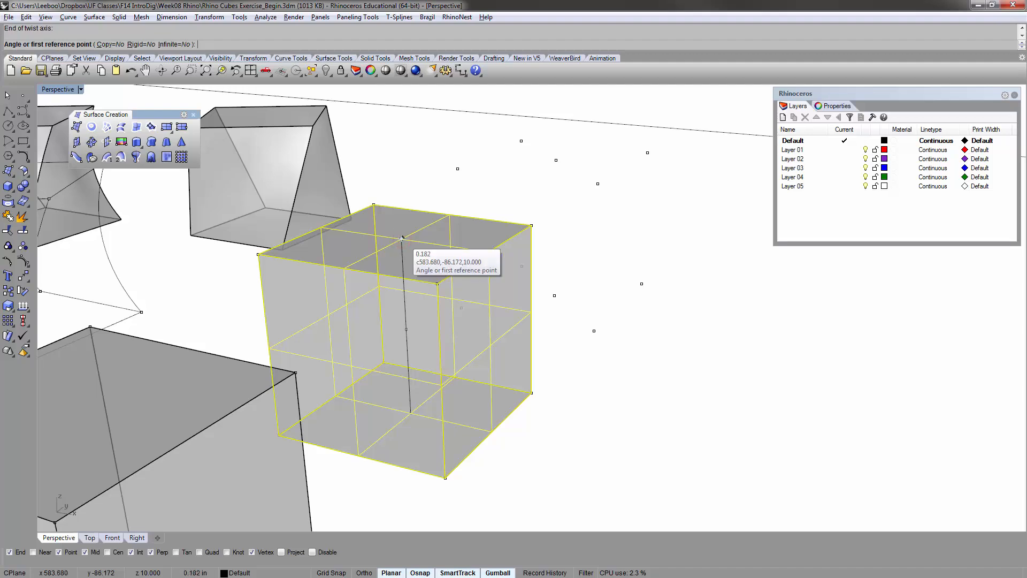
- Set the Twist angle freehand through several turns, with the first reference point about 17 inches from the axis at 0°
{"action": "scroll", "coordinate": [402, 238], "scroll_direction": "down", "scroll_amount": 4}
{"action": "scroll", "coordinate": [469, 223], "scroll_direction": "up", "scroll_amount": 5}
{"action": "mouse_move", "coordinate": [457, 239]}
{"action": "right_mouse_down"}
{"action": "mouse_move", "coordinate": [470, 284]}
{"action": "mouse_move", "coordinate": [452, 297]}
{"action": "mouse_move", "coordinate": [456, 252]}
{"action": "right_mouse_up"}
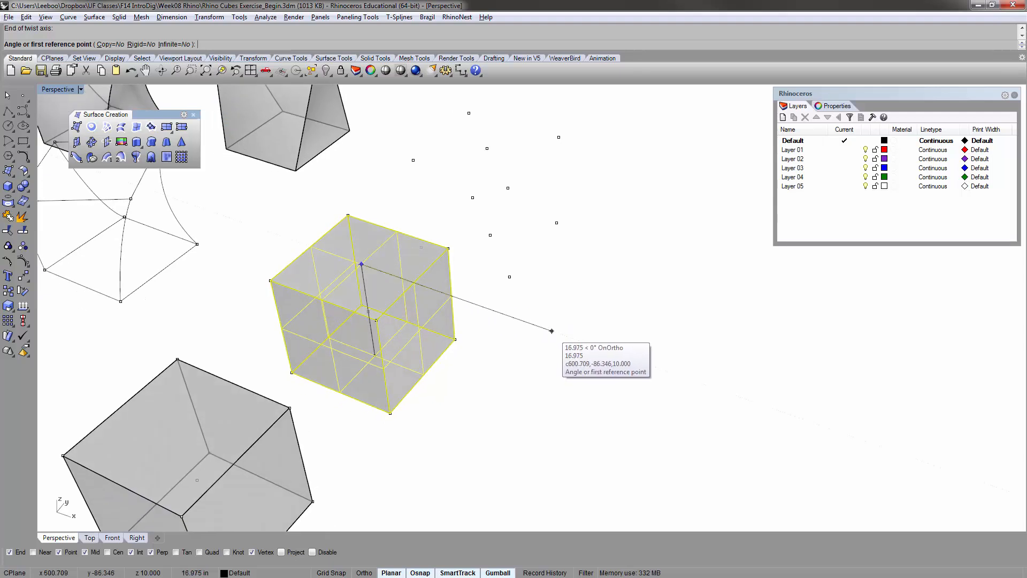
{"action": "left_click", "coordinate": [552, 331]}
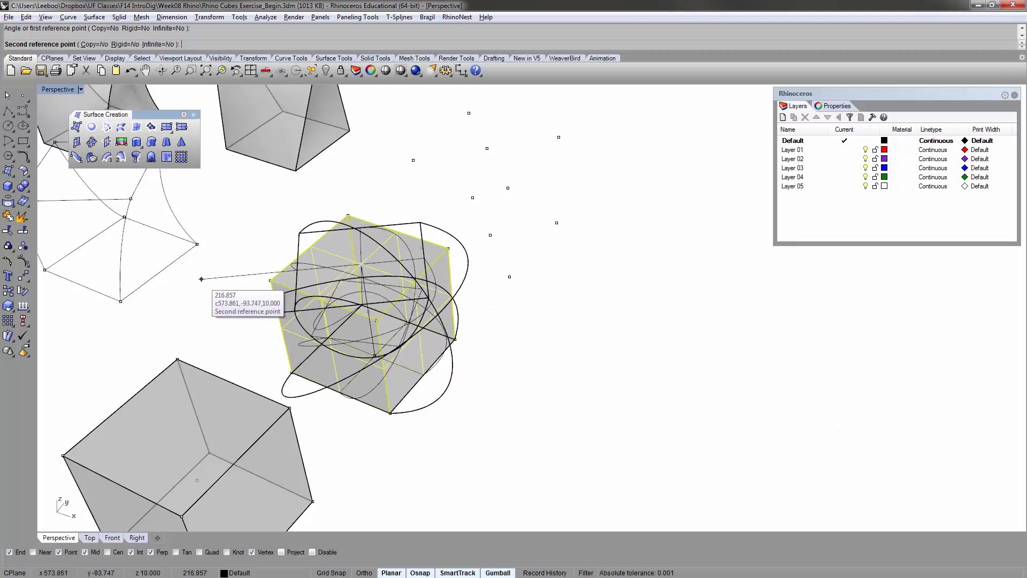
{"action": "left_click", "coordinate": [222, 310]}
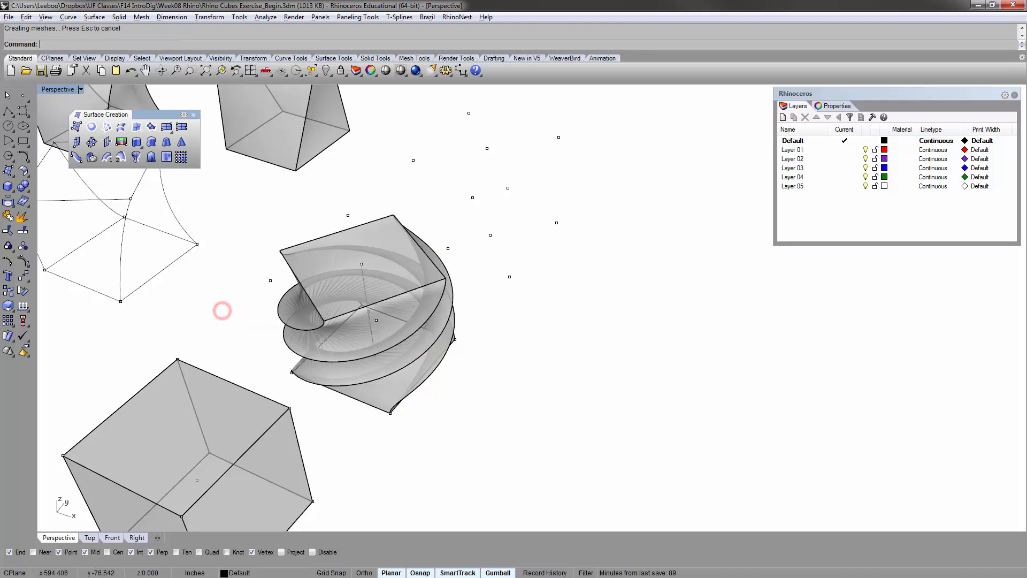
- Inspect the heavily twisted box in Wireframe display, and set the viewport to Shaded
{"action": "right_click_drag", "start_coordinate": [223, 310], "coordinate": [518, 355]}
{"action": "scroll", "coordinate": [420, 273], "scroll_direction": "up", "scroll_amount": 8}
{"action": "right_click_drag", "start_coordinate": [419, 273], "coordinate": [445, 272]}
{"action": "left_click", "coordinate": [47, 90]}
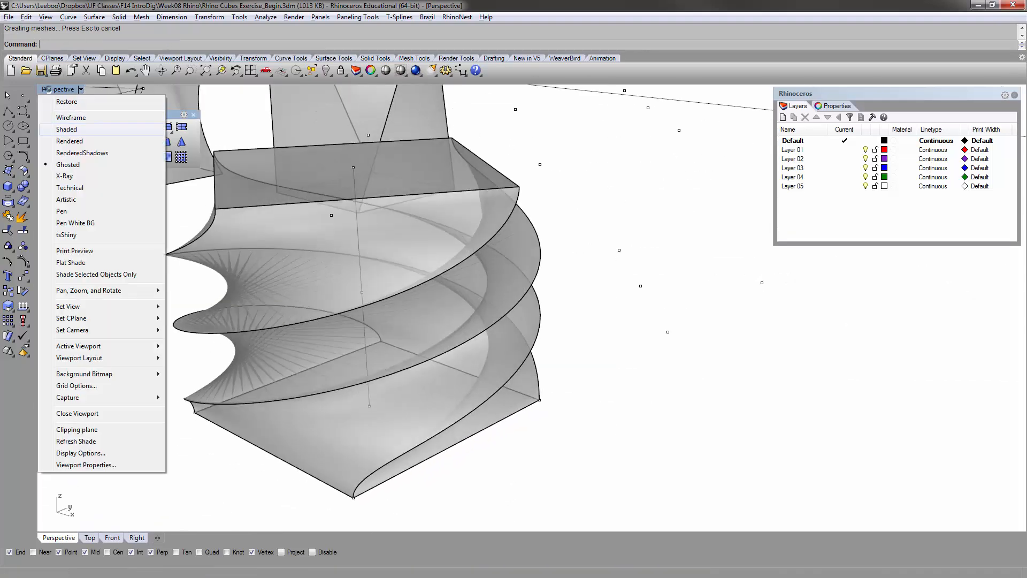
{"action": "left_click", "coordinate": [93, 120]}
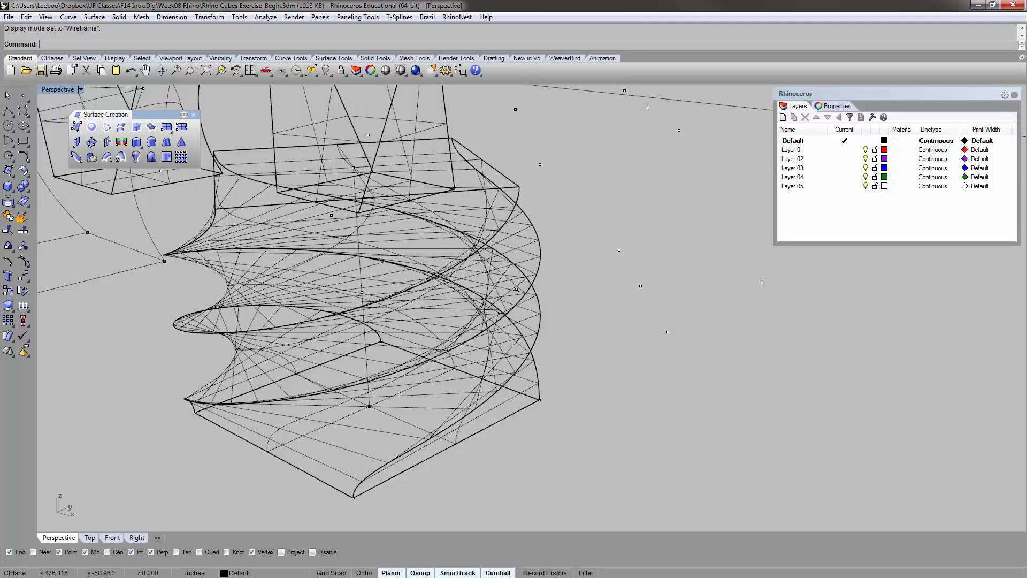
{"action": "left_click", "coordinate": [47, 89]}
{"action": "left_click", "coordinate": [62, 131]}
- Move the heavily twisted box aside, clear of the vertical axis line and its original corner points
{"action": "mouse_move", "coordinate": [646, 289]}
{"action": "right_mouse_down"}
{"action": "mouse_move", "coordinate": [634, 309]}
{"action": "mouse_move", "coordinate": [404, 276]}
{"action": "mouse_move", "coordinate": [429, 315]}
{"action": "right_mouse_up"}
{"action": "scroll", "coordinate": [404, 276], "scroll_direction": "down", "scroll_amount": 4}
{"action": "left_click", "coordinate": [407, 295]}
{"action": "scroll", "coordinate": [429, 314], "scroll_direction": "up", "scroll_amount": 4}
{"action": "left_click_drag", "start_coordinate": [421, 288], "coordinate": [690, 187]}
{"action": "left_click", "coordinate": [548, 300]}
- Copy the neighbouring plain box from its front base corner to the matching corner point around the vertical axis line
{"action": "mouse_move", "coordinate": [548, 300]}
{"action": "right_mouse_down"}
{"action": "mouse_move", "coordinate": [541, 330]}
{"action": "mouse_move", "coordinate": [532, 305]}
{"action": "right_mouse_up"}
{"action": "left_click", "coordinate": [321, 353]}
{"action": "type", "text": "opy"}
{"action": "key", "text": "Return"}
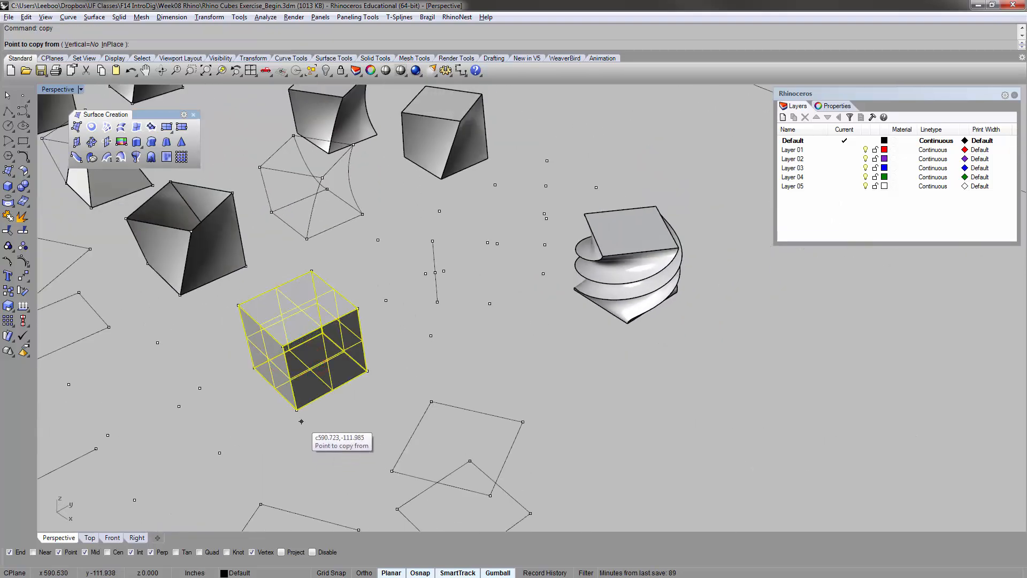
{"action": "left_click", "coordinate": [296, 410]}
{"action": "left_click", "coordinate": [428, 335]}
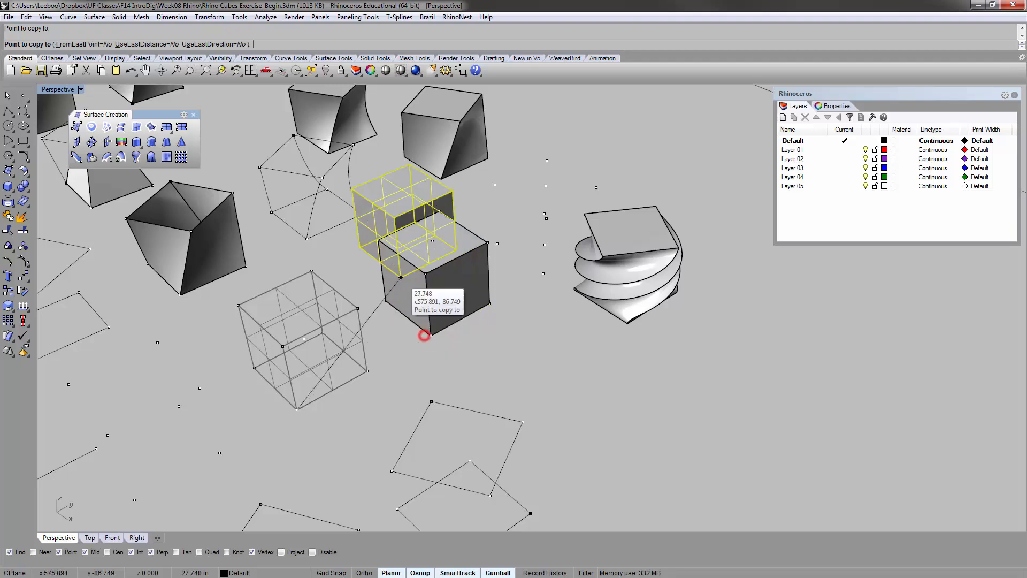
{"action": "key", "text": "Escape"}
- Twist the new box copy by 30 degrees about the axis from its base centre to its top centre
{"action": "right_click_drag", "start_coordinate": [321, 188], "coordinate": [349, 212]}
{"action": "scroll", "coordinate": [440, 306], "scroll_direction": "up", "scroll_amount": 5}
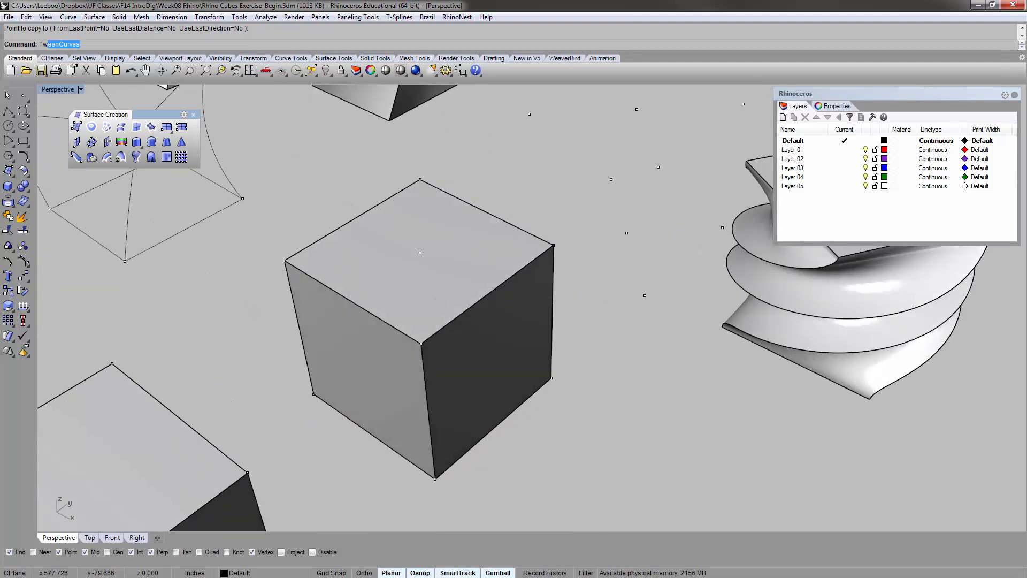
{"action": "type", "text": "ist"}
{"action": "key", "text": "Return"}
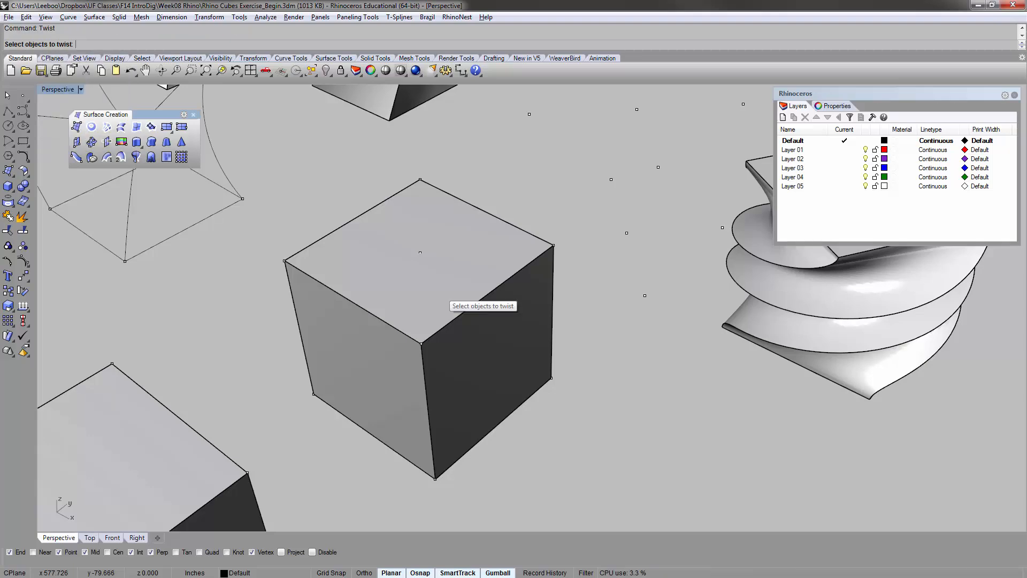
{"action": "left_click", "coordinate": [441, 295]}
{"action": "right_click_drag", "start_coordinate": [440, 295], "coordinate": [468, 287]}
{"action": "key", "text": "Return"}
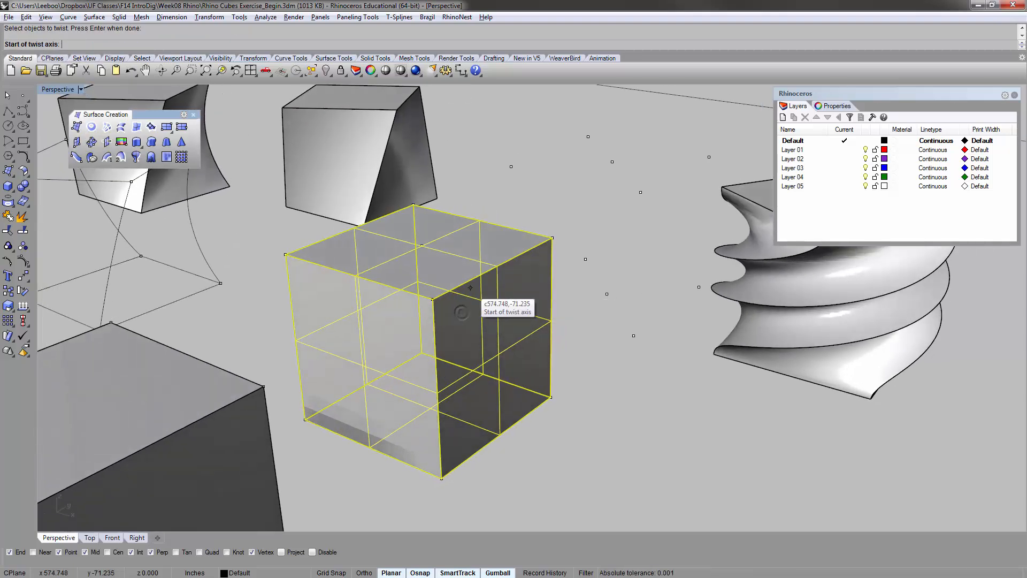
{"action": "left_click", "coordinate": [431, 407]}
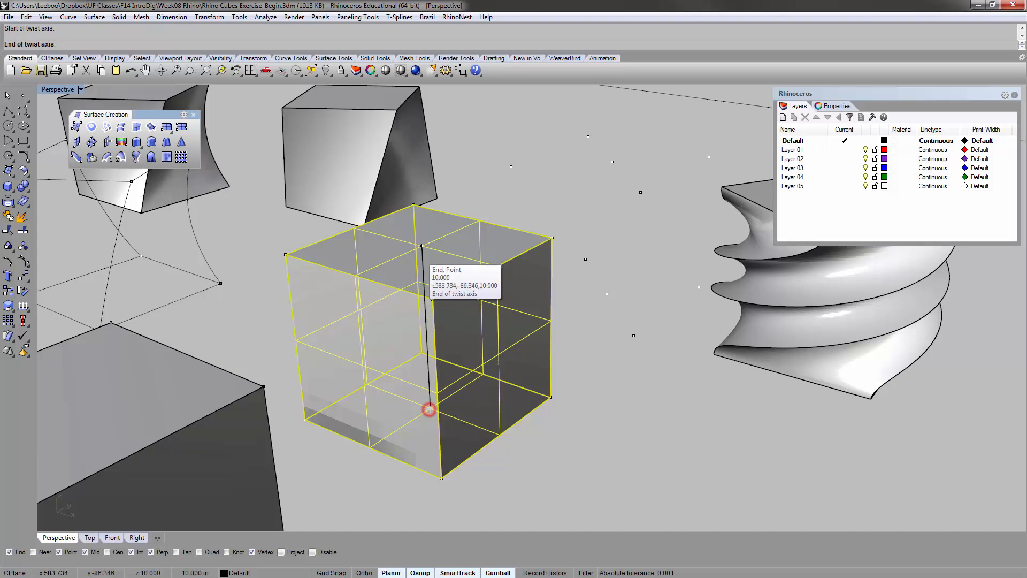
{"action": "left_click", "coordinate": [421, 246]}
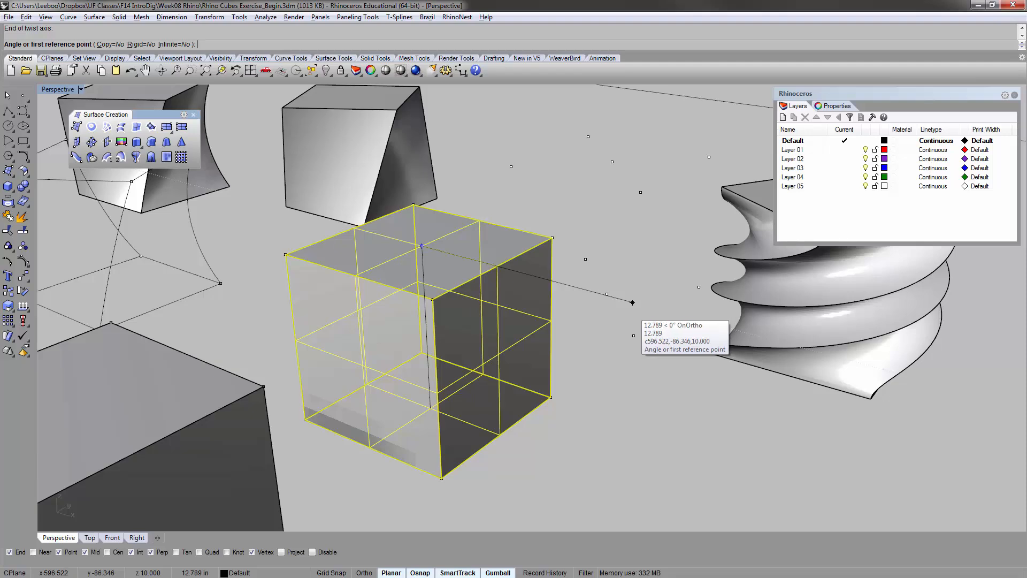
{"action": "type", "text": "30"}
{"action": "key", "text": "Return"}
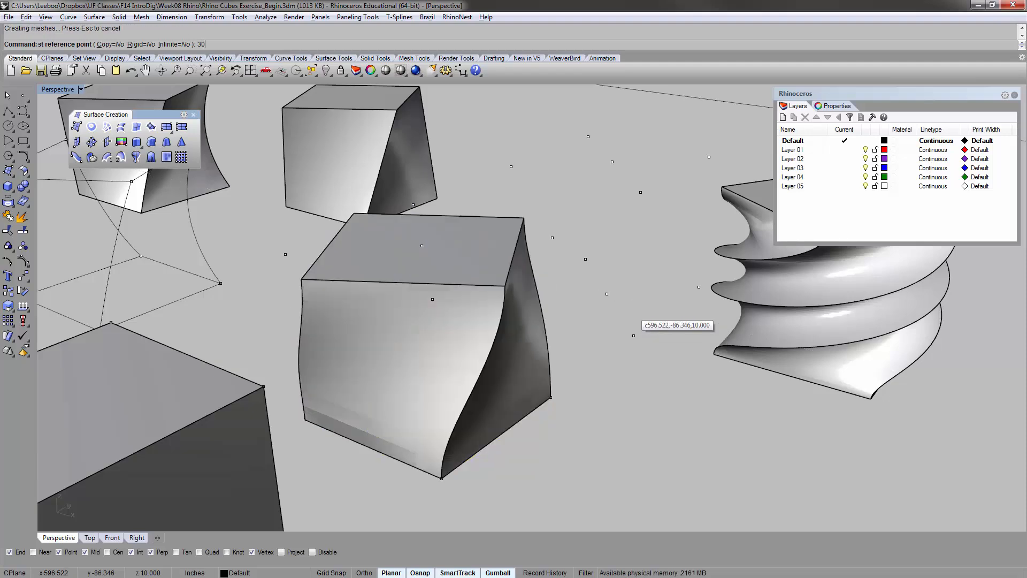
- Examine the 30-degree twisted cube from several sides and compare it with the neighbouring cubes
{"action": "right_click_drag", "start_coordinate": [599, 374], "coordinate": [680, 316]}
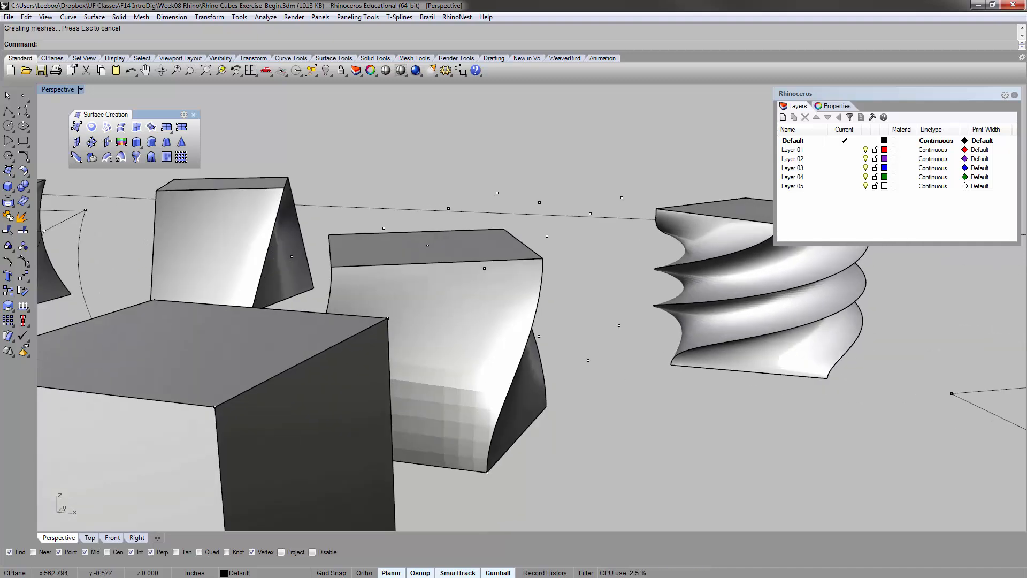
{"action": "scroll", "coordinate": [505, 202], "scroll_direction": "down", "scroll_amount": 5}
{"action": "right_click_drag", "start_coordinate": [506, 202], "coordinate": [507, 276]}
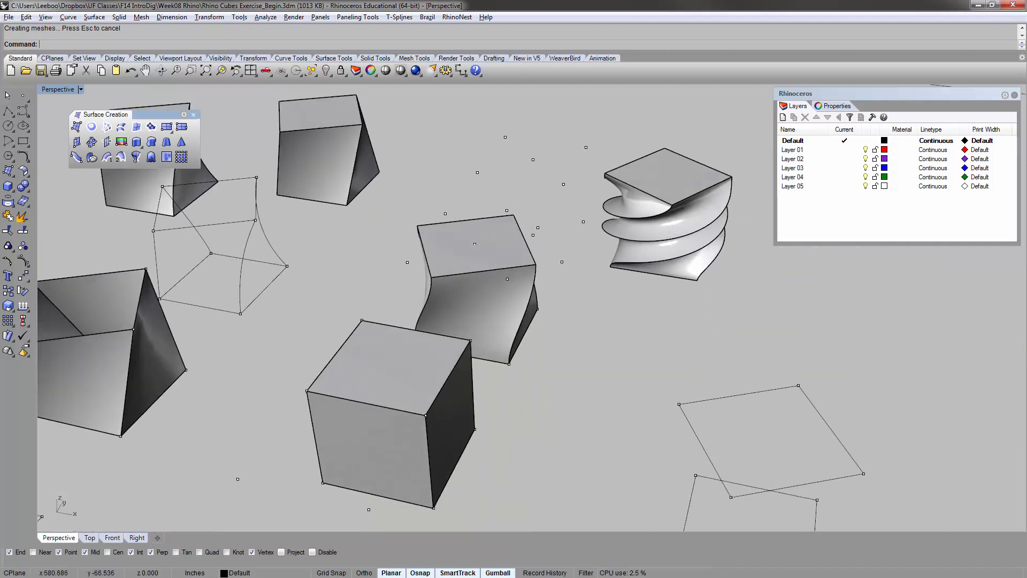
{"action": "mouse_move", "coordinate": [459, 235]}
{"action": "right_mouse_down", "text": "shift"}
{"action": "mouse_move", "coordinate": [481, 229]}
{"action": "mouse_move", "coordinate": [449, 233]}
{"action": "right_mouse_up", "text": "shift"}
{"action": "scroll", "coordinate": [532, 244], "scroll_direction": "up", "scroll_amount": 6}
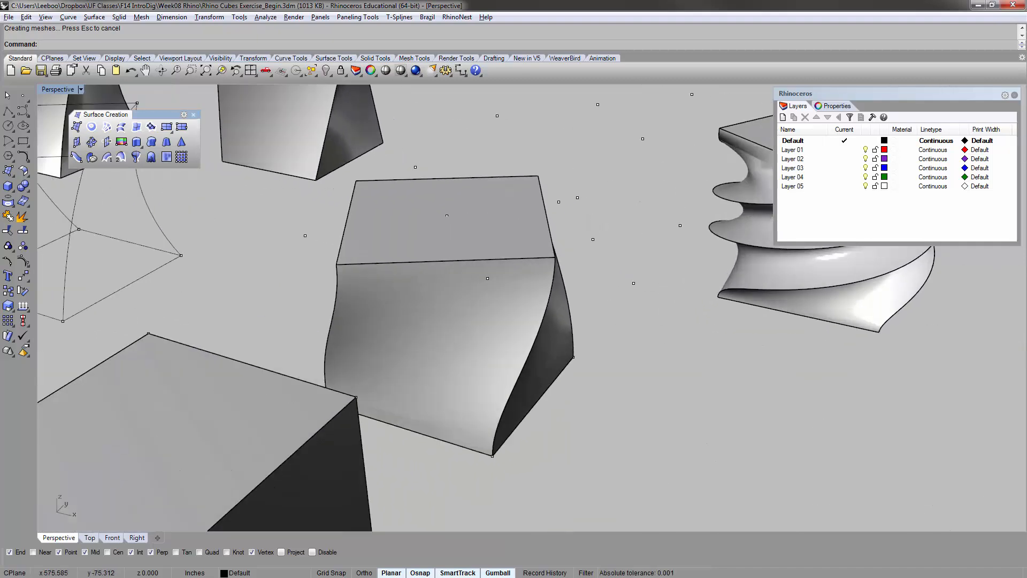
{"action": "left_click", "coordinate": [429, 289]}
{"action": "scroll", "coordinate": [289, 288], "scroll_direction": "down", "scroll_amount": 6}
{"action": "right_click_drag", "start_coordinate": [287, 286], "coordinate": [276, 268]}
{"action": "scroll", "coordinate": [455, 266], "scroll_direction": "down", "scroll_amount": 3}
{"action": "scroll", "coordinate": [482, 272], "scroll_direction": "up", "scroll_amount": 10}
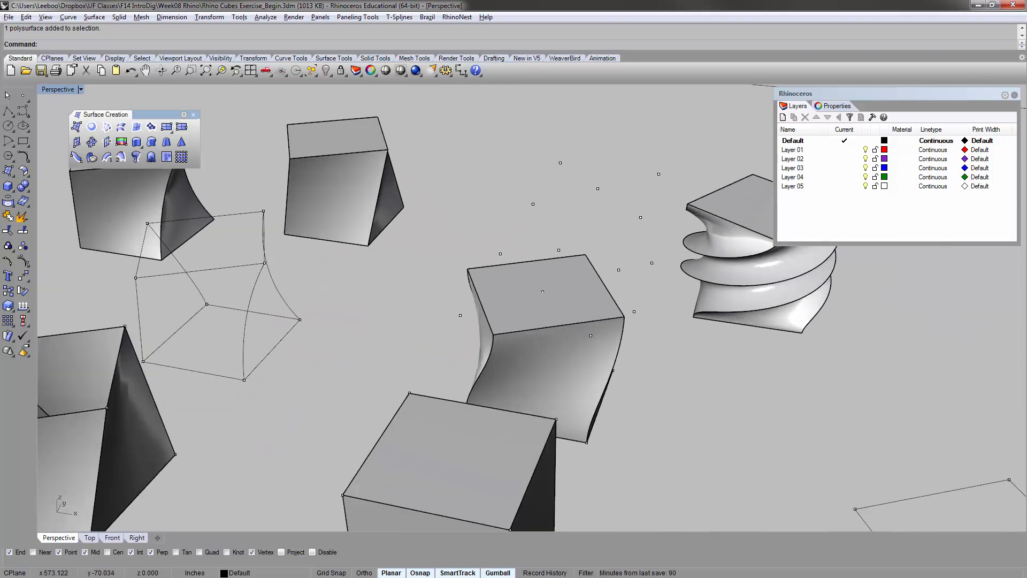
{"action": "scroll", "coordinate": [475, 270], "scroll_direction": "down", "scroll_amount": 7}
{"action": "right_click_drag", "start_coordinate": [475, 268], "coordinate": [474, 274]}
{"action": "scroll", "coordinate": [513, 310], "scroll_direction": "up", "scroll_amount": 4}
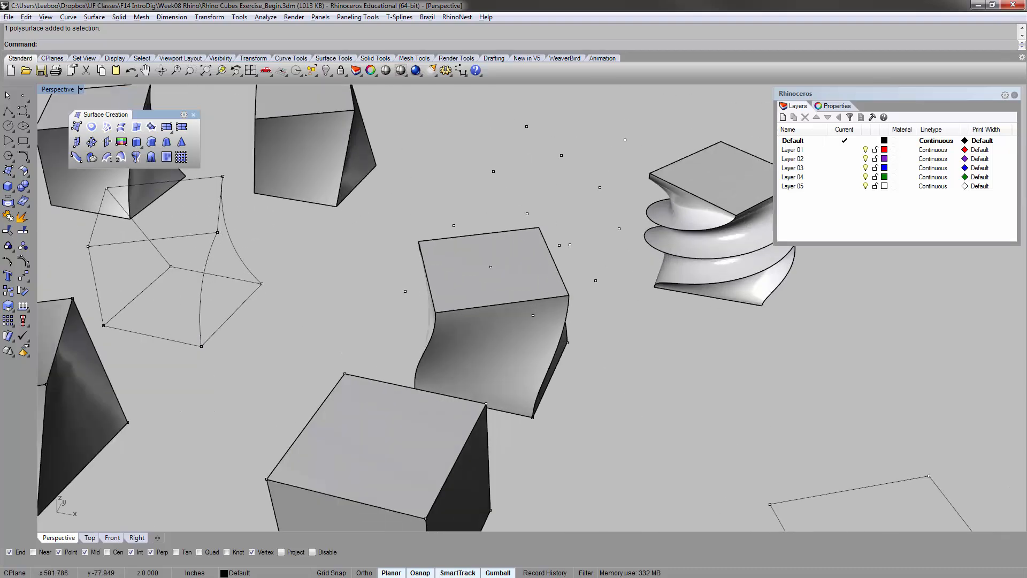
{"action": "scroll", "coordinate": [474, 312], "scroll_direction": "up", "scroll_amount": 4}
- Copy the 30-degree twisted cube from its front base corner onto the matching corner of the straight-edged twisted cube 90 inches away
{"action": "left_click", "coordinate": [460, 350]}
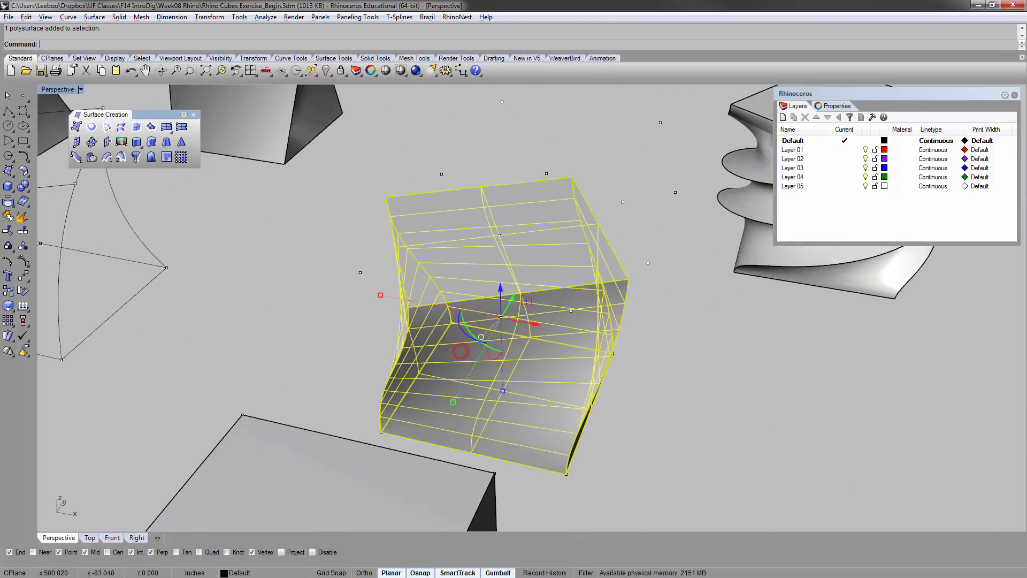
{"action": "right_click_drag", "start_coordinate": [459, 350], "coordinate": [450, 382]}
{"action": "type", "text": "copy"}
{"action": "key", "text": "Return"}
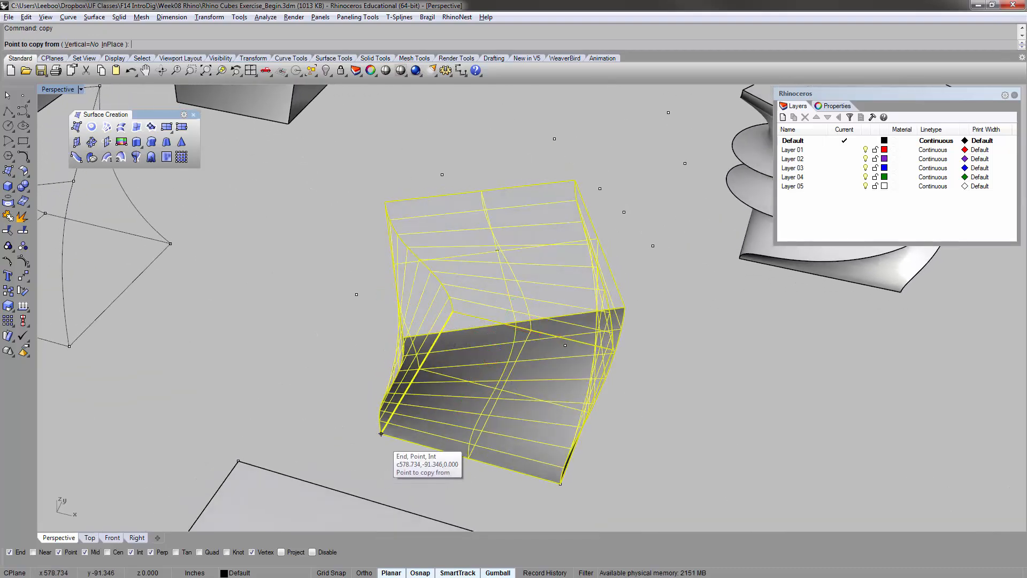
{"action": "left_click", "coordinate": [381, 433]}
{"action": "scroll", "coordinate": [382, 435], "scroll_direction": "down", "scroll_amount": 6}
{"action": "scroll", "coordinate": [385, 299], "scroll_direction": "up", "scroll_amount": 3}
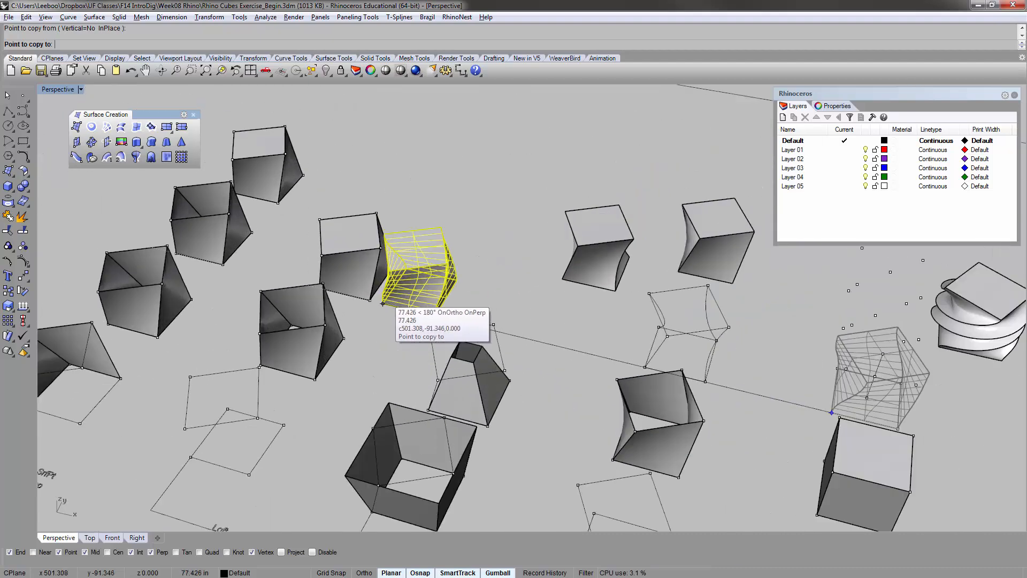
{"action": "scroll", "coordinate": [382, 303], "scroll_direction": "up", "scroll_amount": 5}
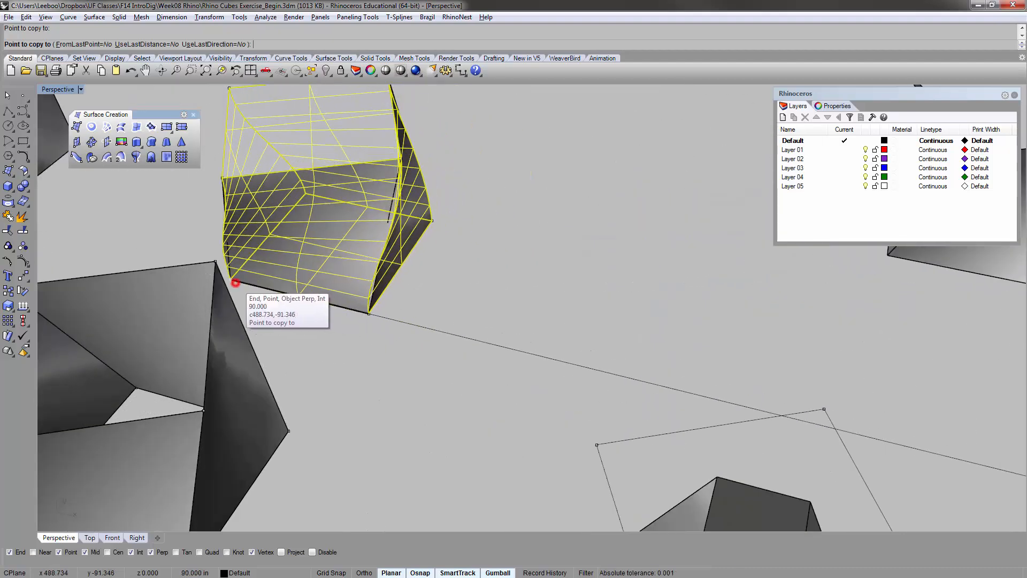
{"action": "left_click", "coordinate": [235, 282]}
{"action": "key", "text": "Return"}
- Examine the overlapping twisted cubes up close and switch the viewport to Ghosted display to compare their edges and faces
{"action": "scroll", "coordinate": [468, 200], "scroll_direction": "down", "scroll_amount": 3}
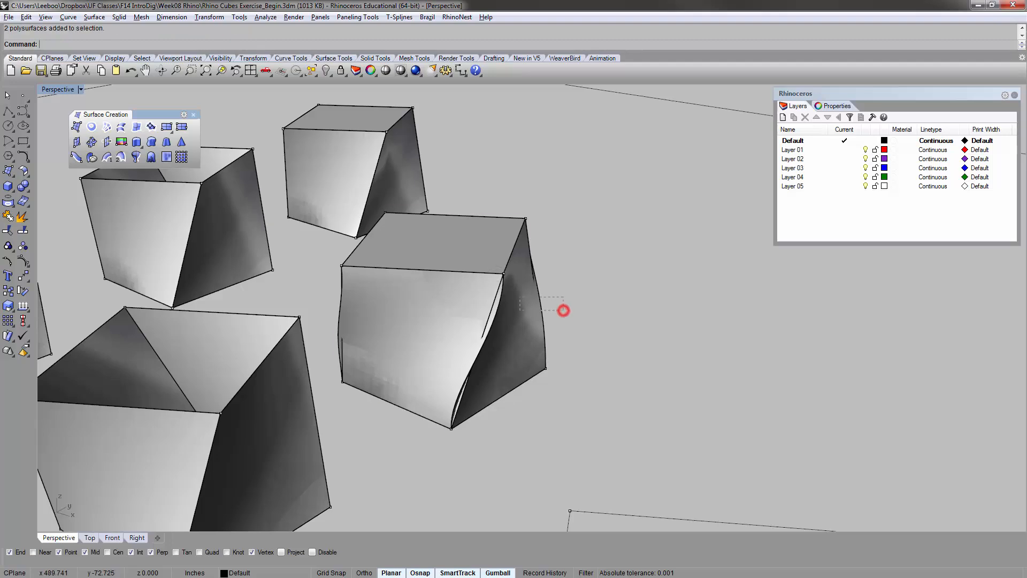
{"action": "left_click_drag", "start_coordinate": [563, 310], "coordinate": [519, 297]}
{"action": "type", "text": "zs"}
{"action": "key", "text": "Return"}
{"action": "left_click", "coordinate": [611, 125]}
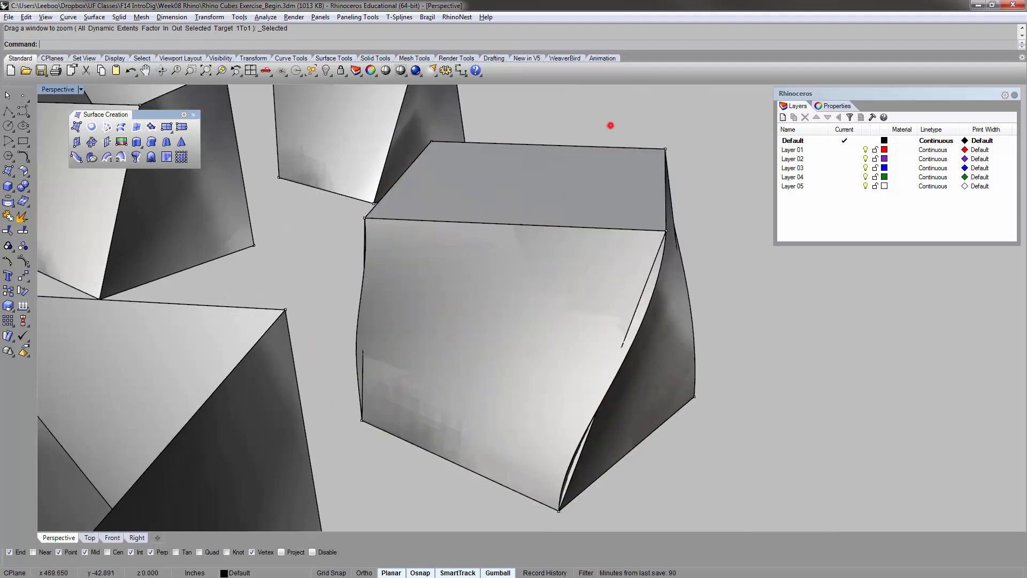
{"action": "right_click_drag", "start_coordinate": [655, 206], "coordinate": [562, 323]}
{"action": "scroll", "coordinate": [537, 396], "scroll_direction": "up", "scroll_amount": 4}
{"action": "scroll", "coordinate": [487, 385], "scroll_direction": "down", "scroll_amount": 2}
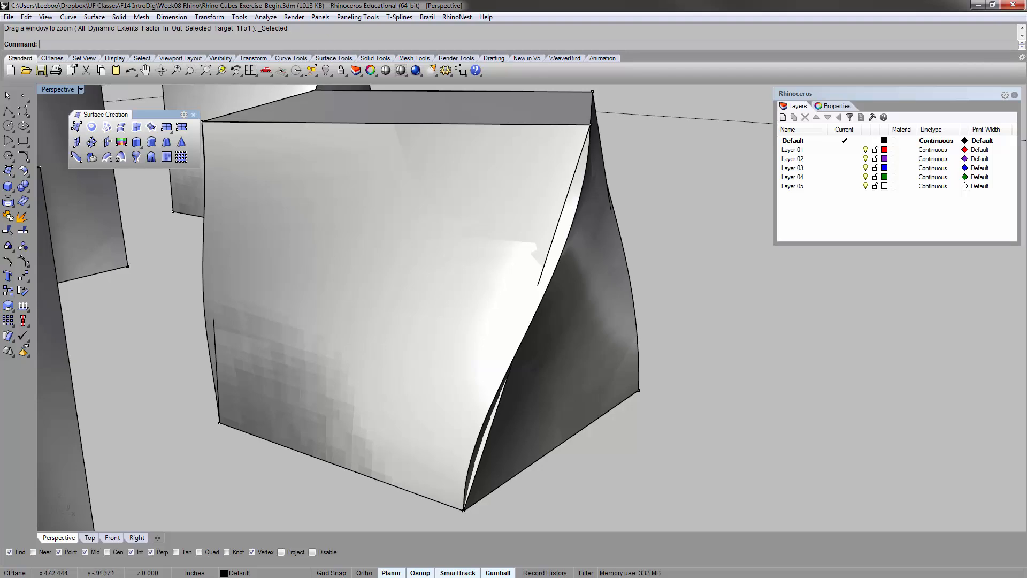
{"action": "left_click", "coordinate": [56, 89]}
{"action": "left_click", "coordinate": [67, 164]}
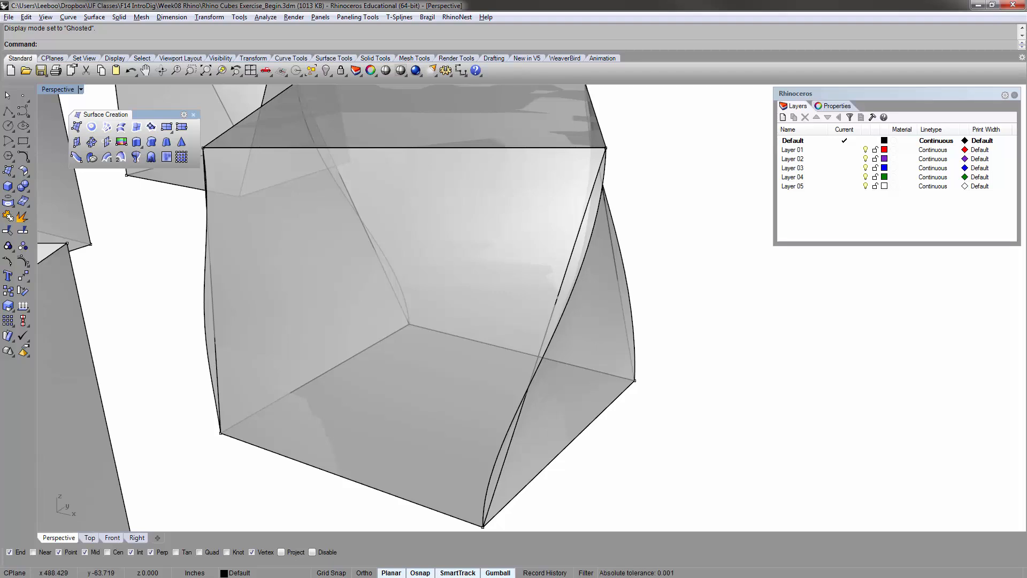
- Delete the twisted cube copy that overlaps the straight-edged cube
{"action": "left_click", "coordinate": [601, 199]}
{"action": "scroll", "coordinate": [602, 200], "scroll_direction": "down", "scroll_amount": 5}
{"action": "mouse_move", "coordinate": [602, 199]}
{"action": "right_mouse_down"}
{"action": "mouse_move", "coordinate": [572, 144]}
{"action": "mouse_move", "coordinate": [481, 225]}
{"action": "mouse_move", "coordinate": [594, 235]}
{"action": "mouse_move", "coordinate": [581, 227]}
{"action": "mouse_move", "coordinate": [636, 171]}
{"action": "mouse_move", "coordinate": [615, 158]}
{"action": "mouse_move", "coordinate": [594, 197]}
{"action": "right_mouse_up"}
{"action": "scroll", "coordinate": [574, 225], "scroll_direction": "up", "scroll_amount": 4}
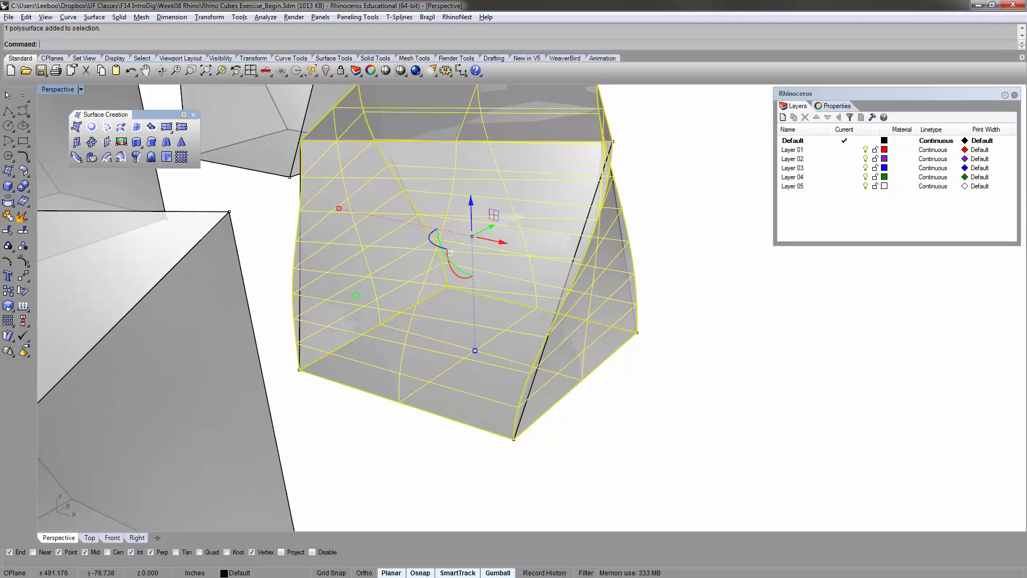
{"action": "scroll", "coordinate": [324, 235], "scroll_direction": "down", "scroll_amount": 7}
{"action": "mouse_move", "coordinate": [325, 236]}
{"action": "right_mouse_down"}
{"action": "mouse_move", "coordinate": [332, 321]}
{"action": "mouse_move", "coordinate": [326, 238]}
{"action": "right_mouse_up"}
{"action": "key", "text": "Delete"}
- Examine the heavily twisted box beside the 30-degree twisted cube in Ghosted display
{"action": "scroll", "coordinate": [345, 217], "scroll_direction": "down", "scroll_amount": 12}
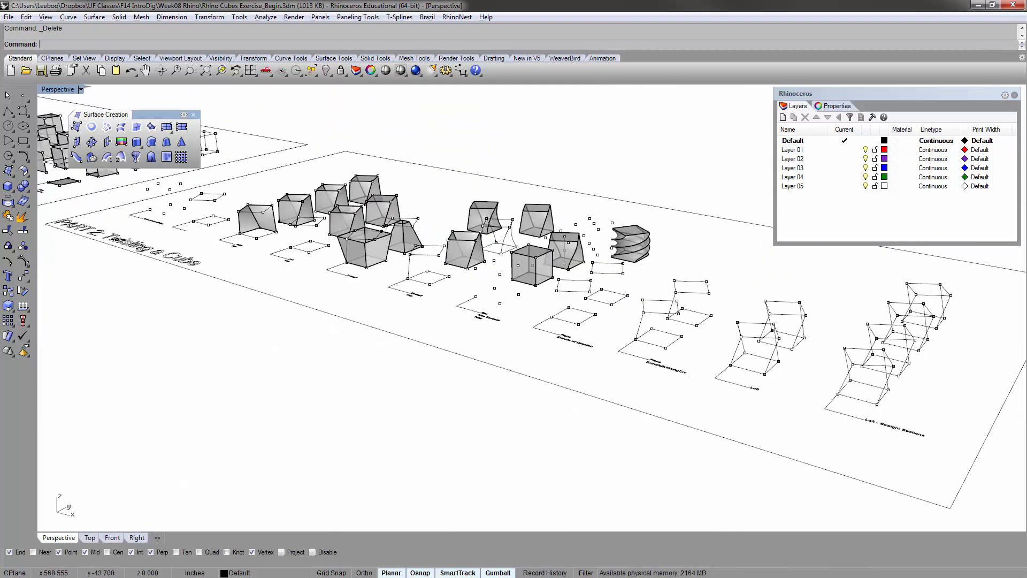
{"action": "right_click_drag", "start_coordinate": [562, 198], "coordinate": [582, 236]}
{"action": "scroll", "coordinate": [357, 290], "scroll_direction": "up", "scroll_amount": 8}
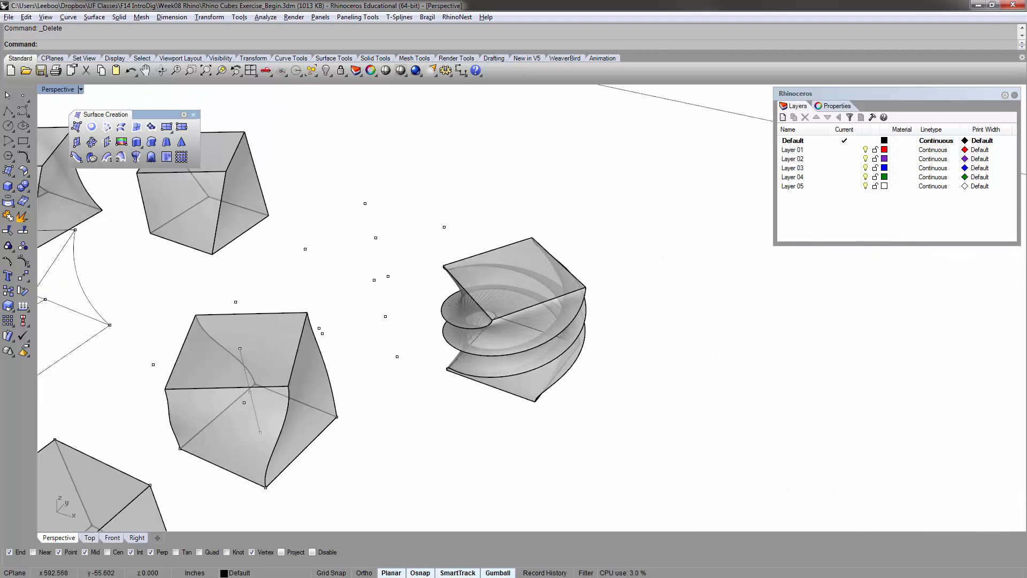
{"action": "left_click", "coordinate": [356, 289]}
{"action": "left_click", "coordinate": [545, 220]}
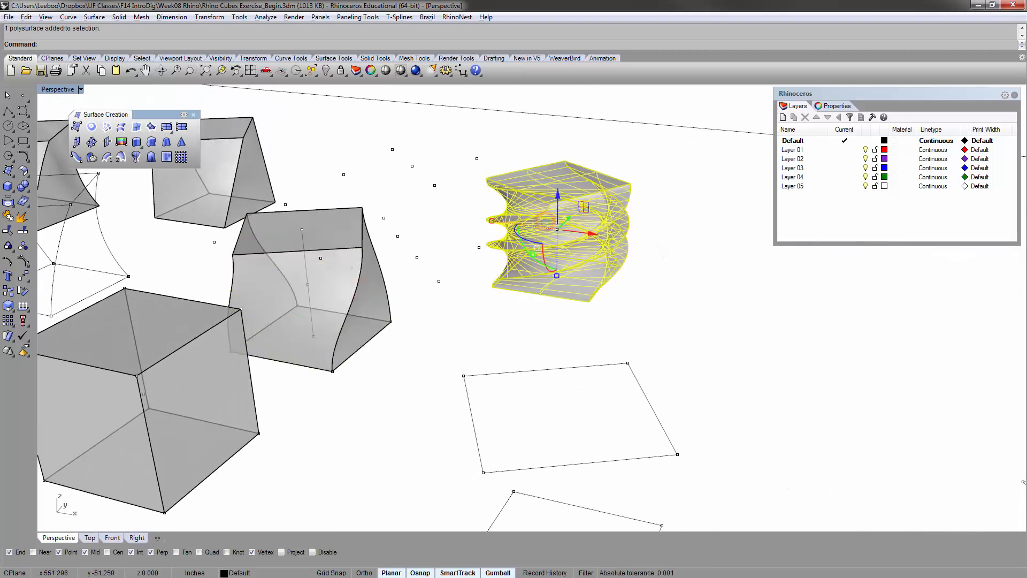
{"action": "left_click", "coordinate": [248, 181]}
{"action": "left_click", "coordinate": [452, 348]}
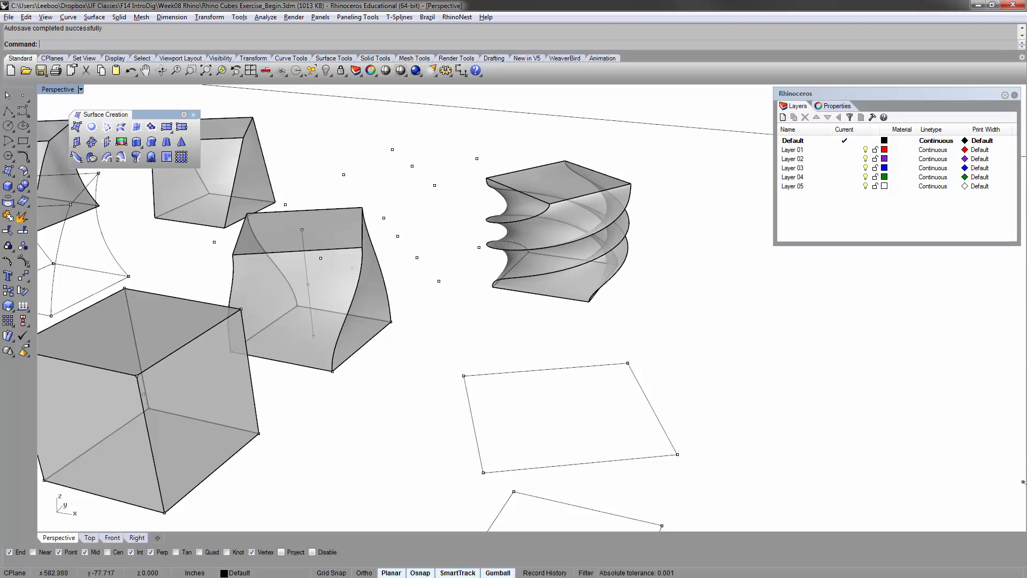
{"action": "scroll", "coordinate": [342, 315], "scroll_direction": "up", "scroll_amount": 2}
{"action": "right_click_drag", "start_coordinate": [746, 187], "coordinate": [669, 214], "text": "shift"}
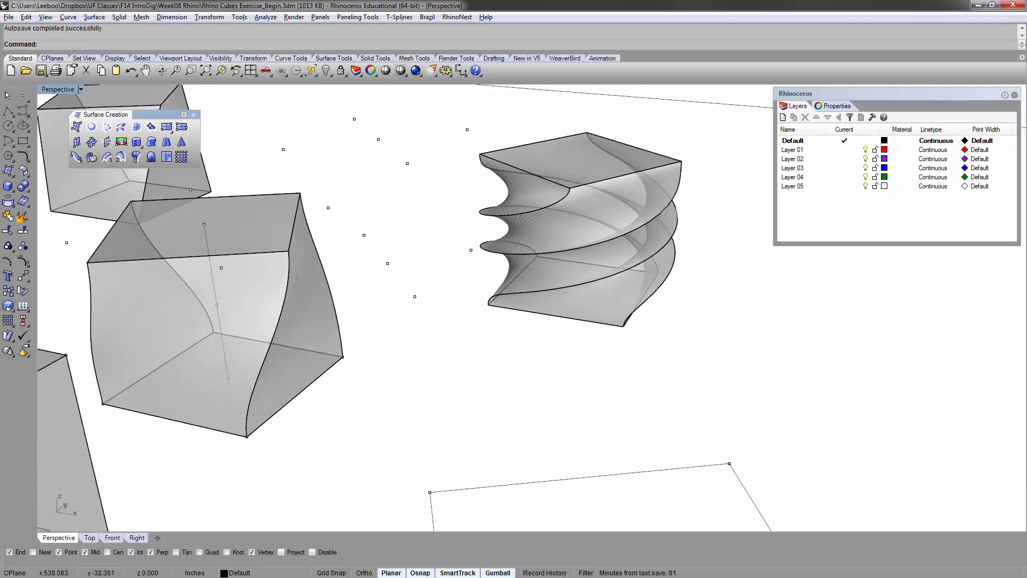
- Set the Perspective viewport back to Shaded display
{"action": "left_click", "coordinate": [54, 88]}
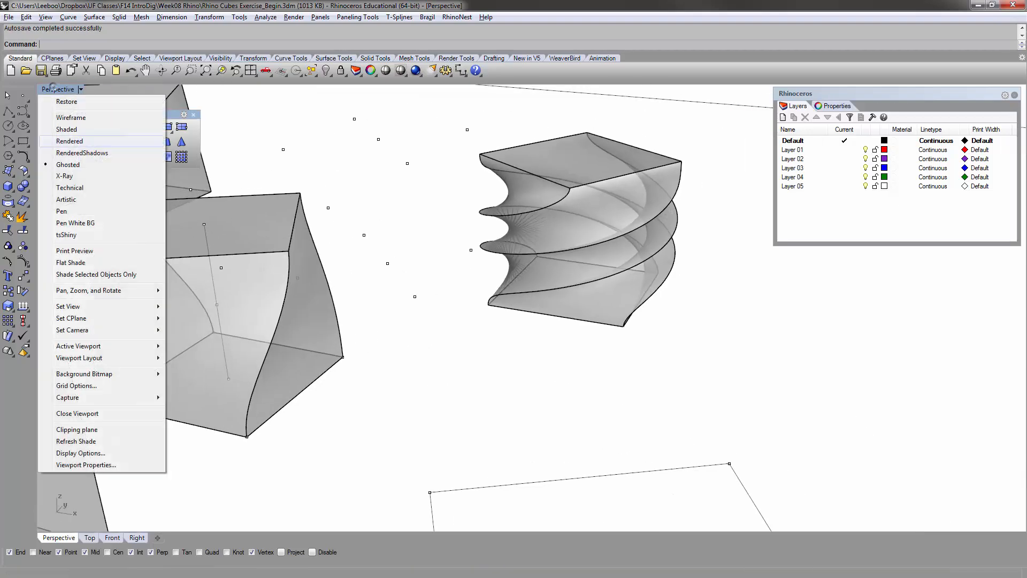
{"action": "left_click", "coordinate": [66, 129]}
{"action": "scroll", "coordinate": [458, 180], "scroll_direction": "down", "scroll_amount": 6}
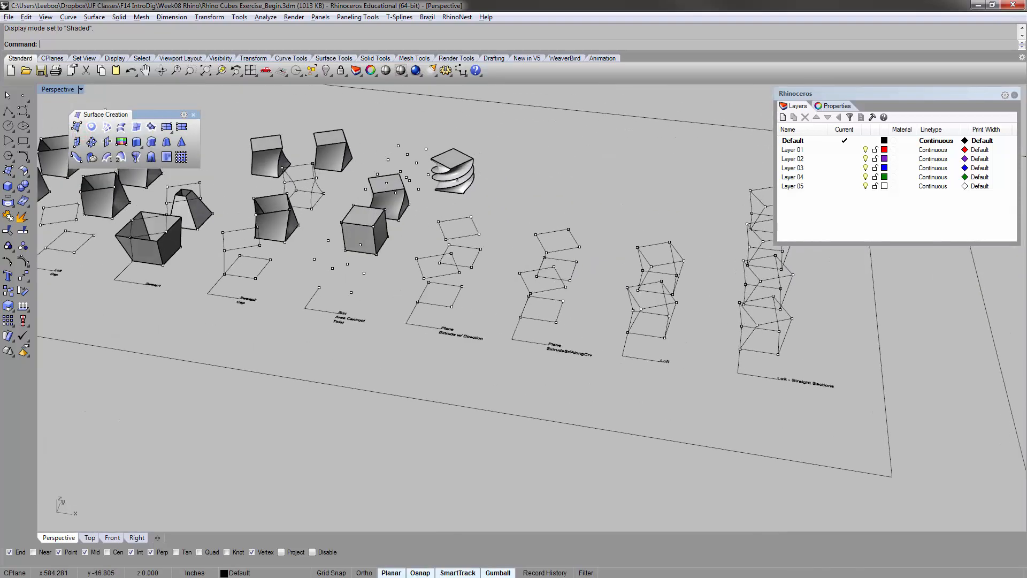
- Create a corner-to-corner plane surface on the front base square of the Plane, Extrude w/ Direction exercise
{"action": "right_click_drag", "start_coordinate": [457, 180], "coordinate": [464, 332]}
{"action": "scroll", "coordinate": [465, 358], "scroll_direction": "up", "scroll_amount": 8}
{"action": "right_click_drag", "start_coordinate": [502, 402], "coordinate": [465, 349], "text": "shift"}
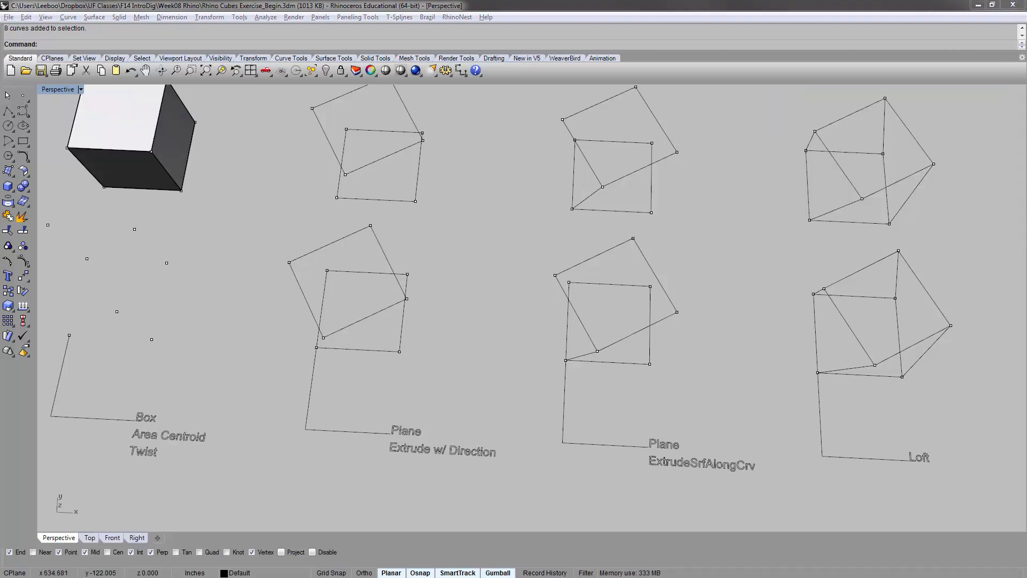
{"action": "right_click_drag", "start_coordinate": [502, 293], "coordinate": [484, 287]}
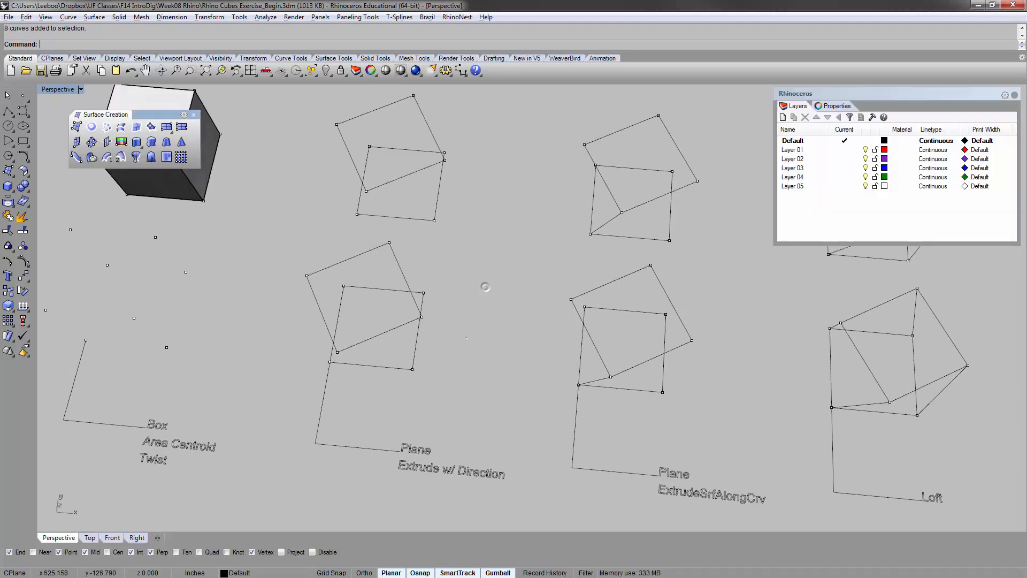
{"action": "scroll", "coordinate": [476, 326], "scroll_direction": "up", "scroll_amount": 6}
{"action": "right_click_drag", "start_coordinate": [484, 364], "coordinate": [405, 321]}
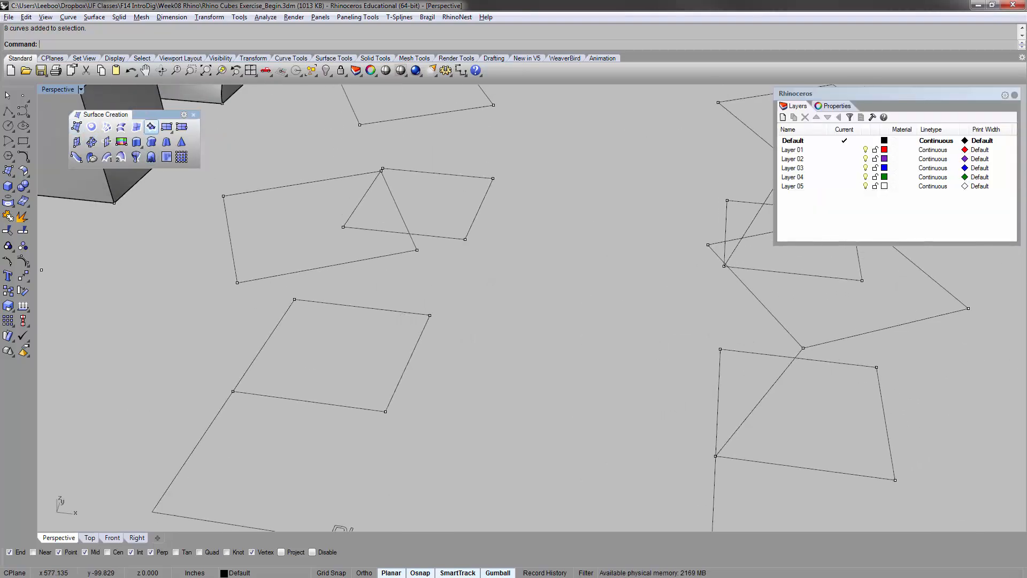
{"action": "left_click", "coordinate": [166, 126]}
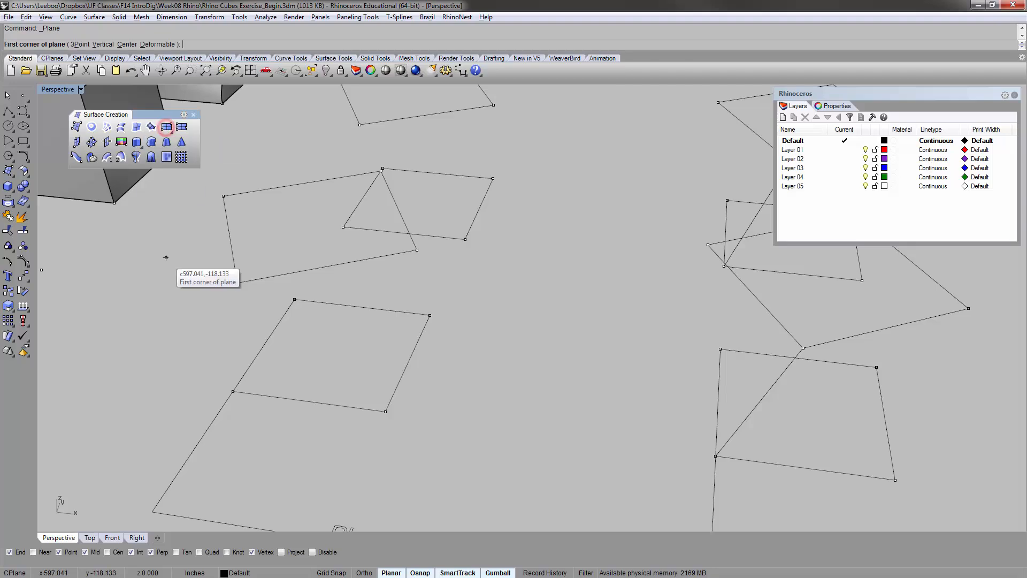
{"action": "left_click", "coordinate": [234, 388]}
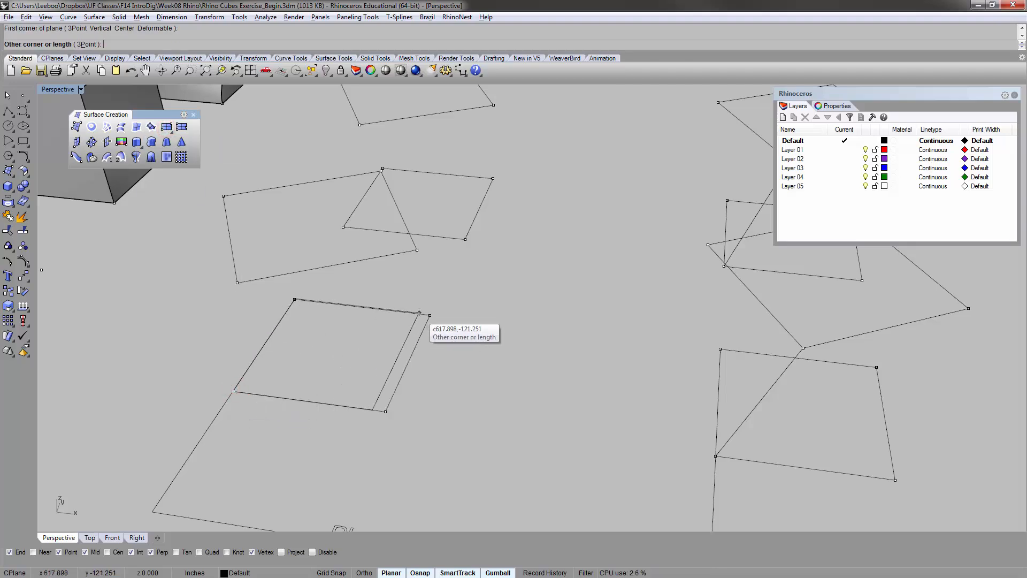
{"action": "left_click", "coordinate": [428, 315]}
- Copy the plane surface from its front corner to the matching corner of the base square behind it
{"action": "mouse_move", "coordinate": [427, 316]}
{"action": "right_mouse_down"}
{"action": "mouse_move", "coordinate": [474, 243]}
{"action": "mouse_move", "coordinate": [442, 239]}
{"action": "mouse_move", "coordinate": [473, 239]}
{"action": "right_mouse_up"}
{"action": "left_click", "coordinate": [306, 391]}
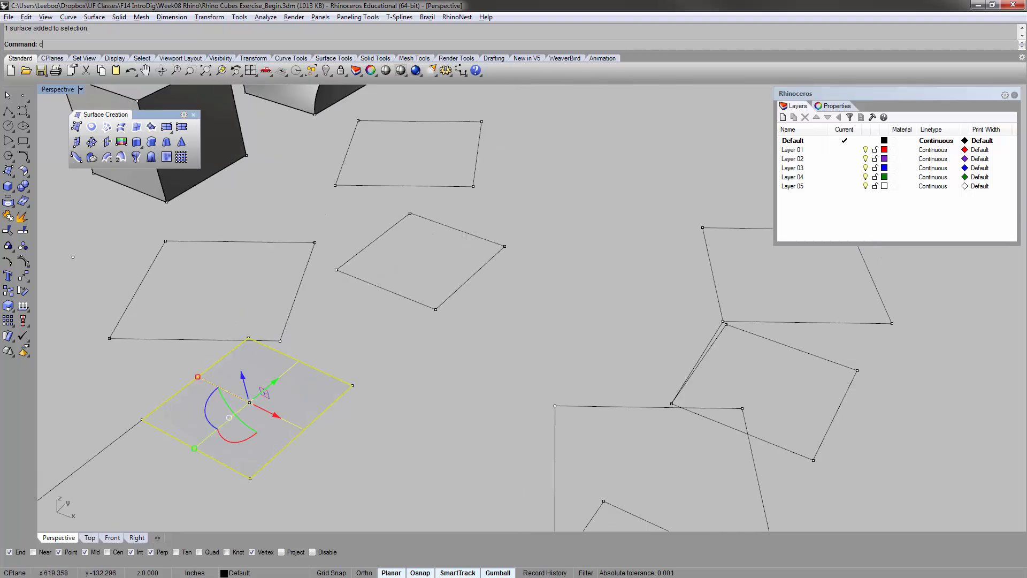
{"action": "type", "text": "opy"}
{"action": "key", "text": "Return"}
{"action": "left_click", "coordinate": [250, 477]}
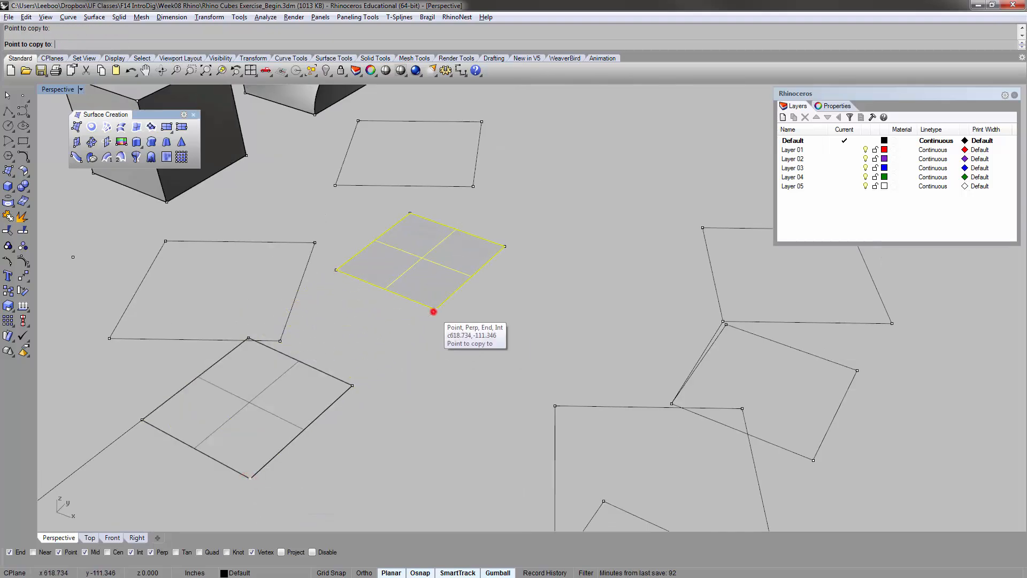
{"action": "left_click", "coordinate": [433, 311]}
{"action": "right_click", "coordinate": [433, 311]}
- Start an ExtrudeSrf extrusion of the copied rear plane surface
{"action": "scroll", "coordinate": [433, 311], "scroll_direction": "down", "scroll_amount": 5}
{"action": "right_click_drag", "start_coordinate": [432, 311], "coordinate": [360, 329], "text": "shift"}
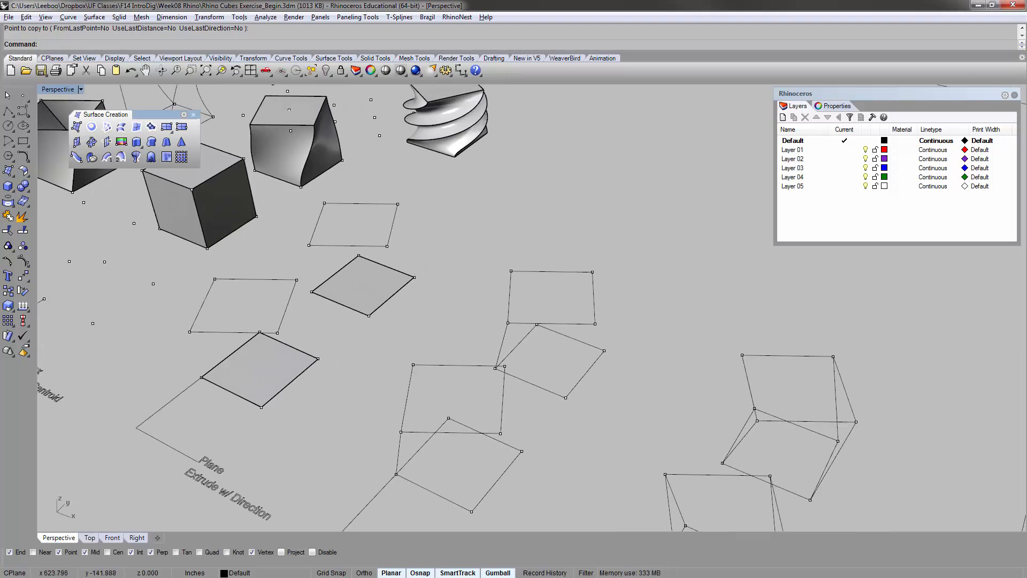
{"action": "scroll", "coordinate": [332, 276], "scroll_direction": "up", "scroll_amount": 6}
{"action": "scroll", "coordinate": [320, 278], "scroll_direction": "down", "scroll_amount": 4}
{"action": "right_click_drag", "start_coordinate": [278, 267], "coordinate": [307, 284]}
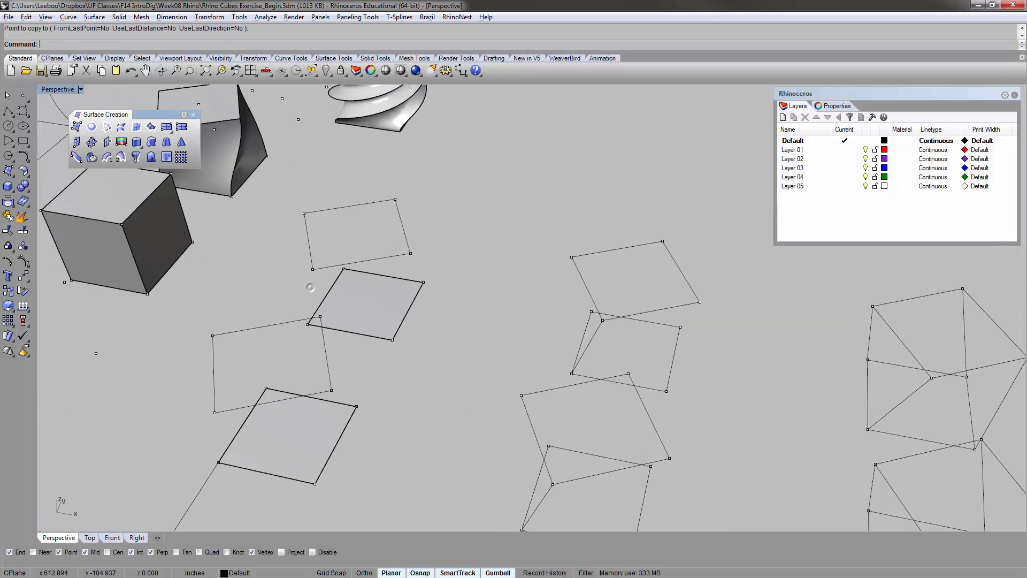
{"action": "scroll", "coordinate": [308, 284], "scroll_direction": "up", "scroll_amount": 2}
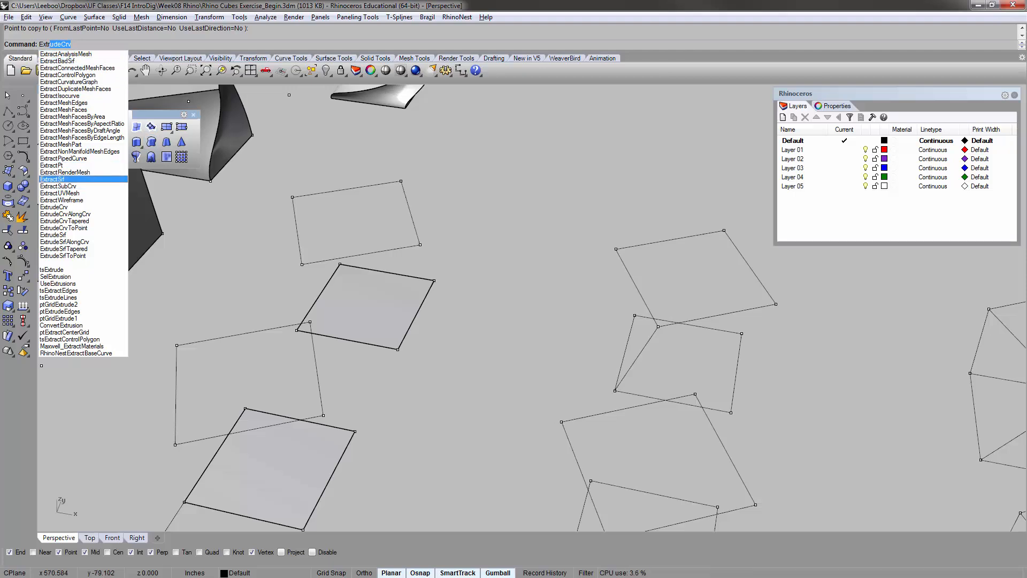
{"action": "left_click", "coordinate": [71, 233]}
{"action": "right_click_drag", "start_coordinate": [314, 257], "coordinate": [422, 257]}
{"action": "right_click_drag", "start_coordinate": [311, 322], "coordinate": [400, 246]}
{"action": "left_click", "coordinate": [385, 263]}
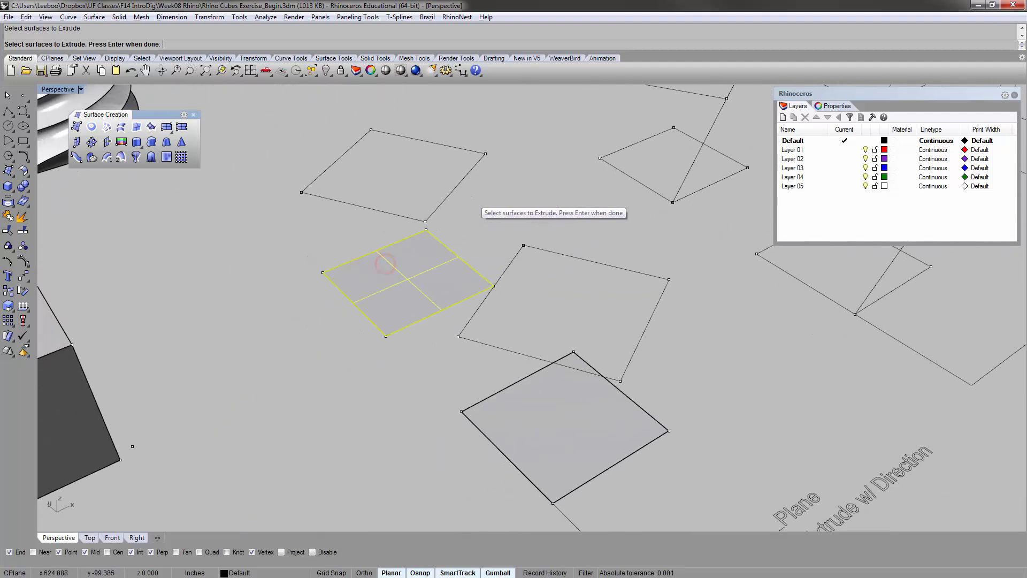
{"action": "right_click_drag", "start_coordinate": [470, 203], "coordinate": [262, 279]}
{"action": "key", "text": "Return"}
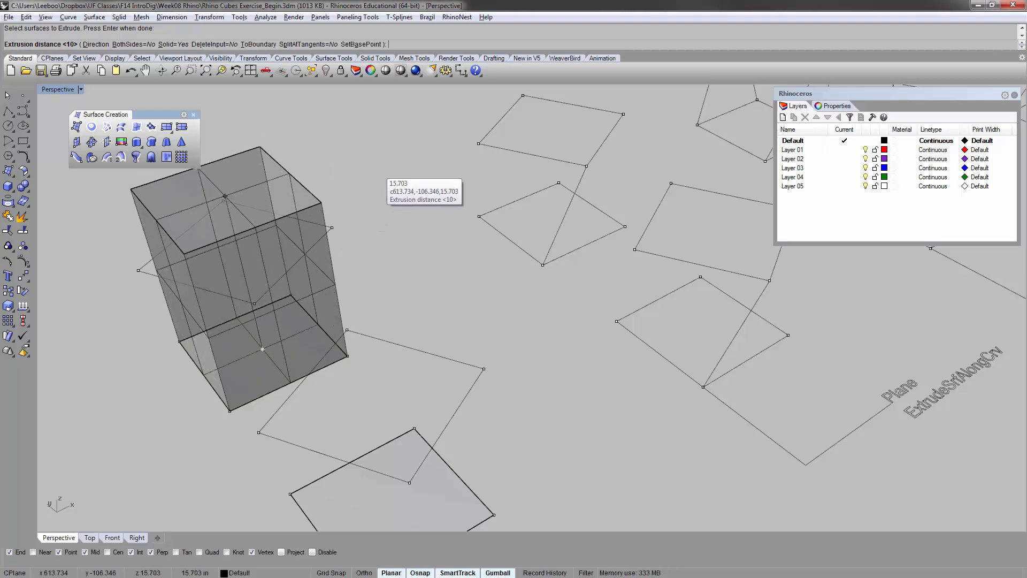
- Preview the extrusion with BothSides set to Yes and return the option to No
{"action": "right_click_drag", "start_coordinate": [333, 242], "coordinate": [355, 203]}
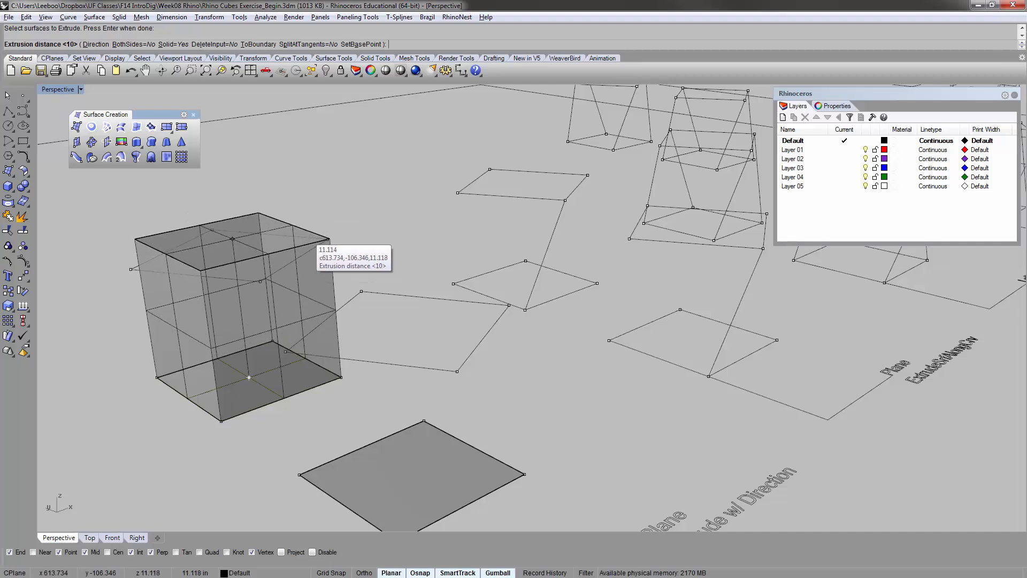
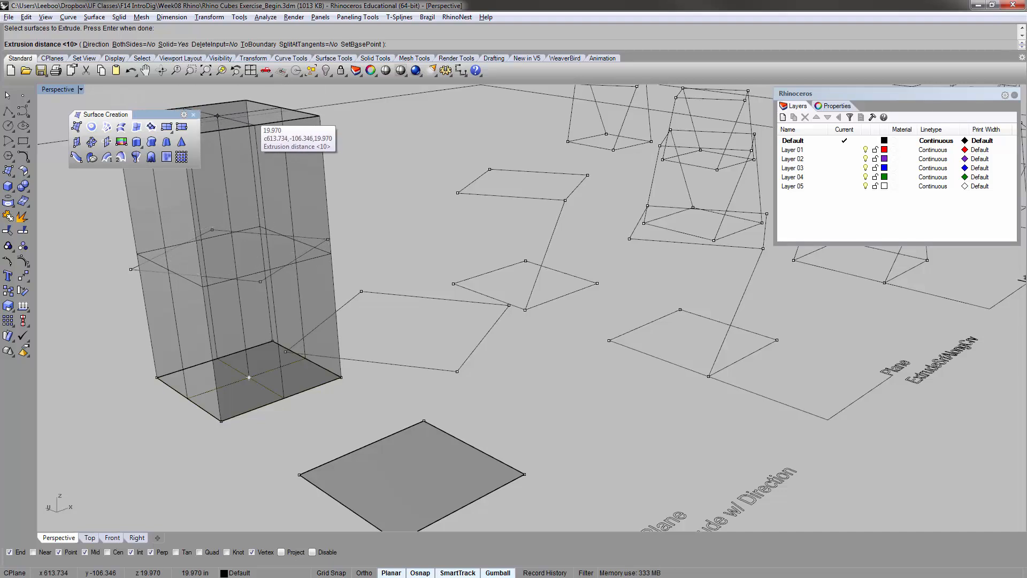
{"action": "left_click", "coordinate": [134, 44]}
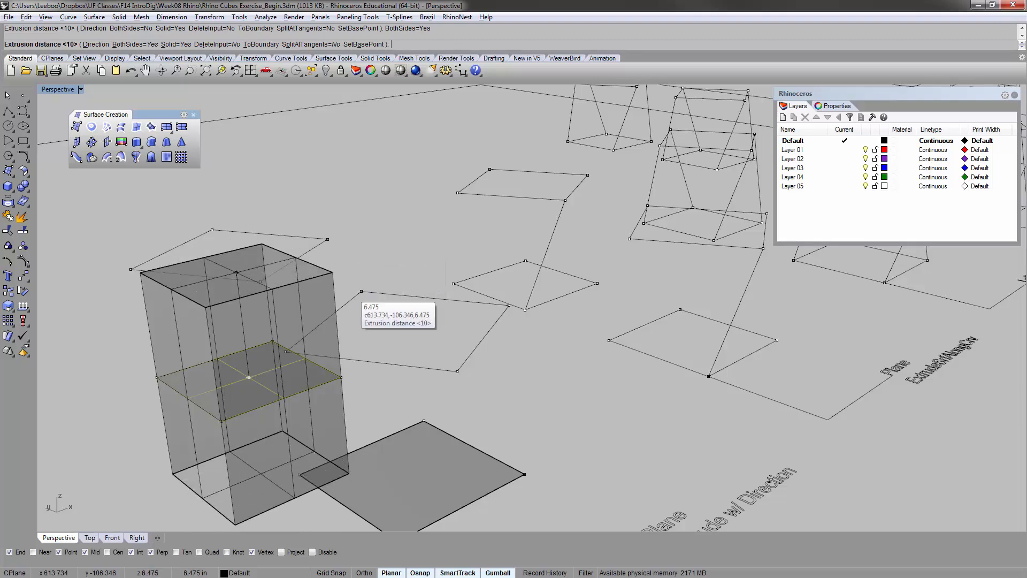
{"action": "left_click", "coordinate": [134, 44]}
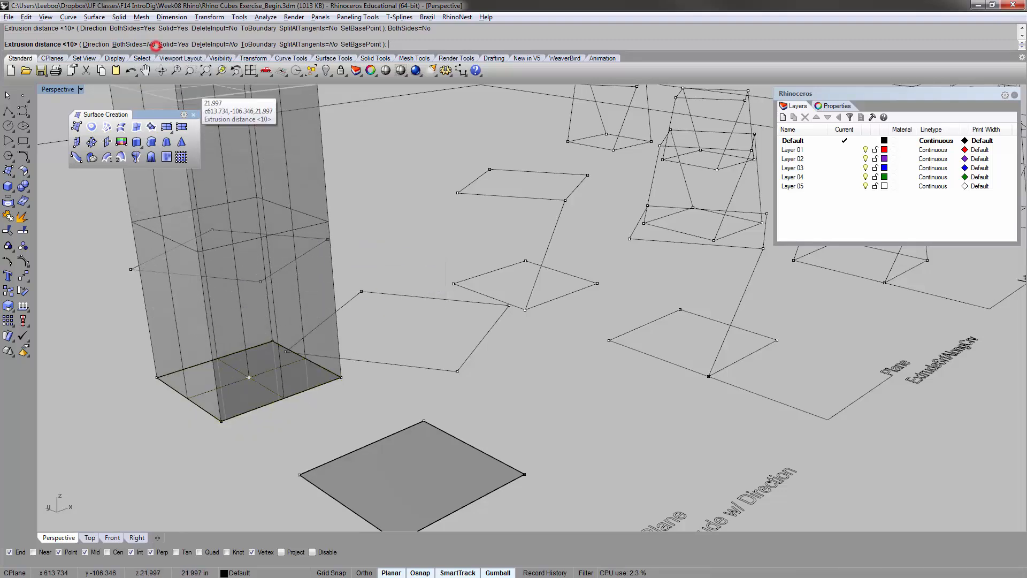
- Set the extrusion direction from the rear plane's front corner to the nearest left corner of the offset square above it
{"action": "left_click", "coordinate": [95, 44]}
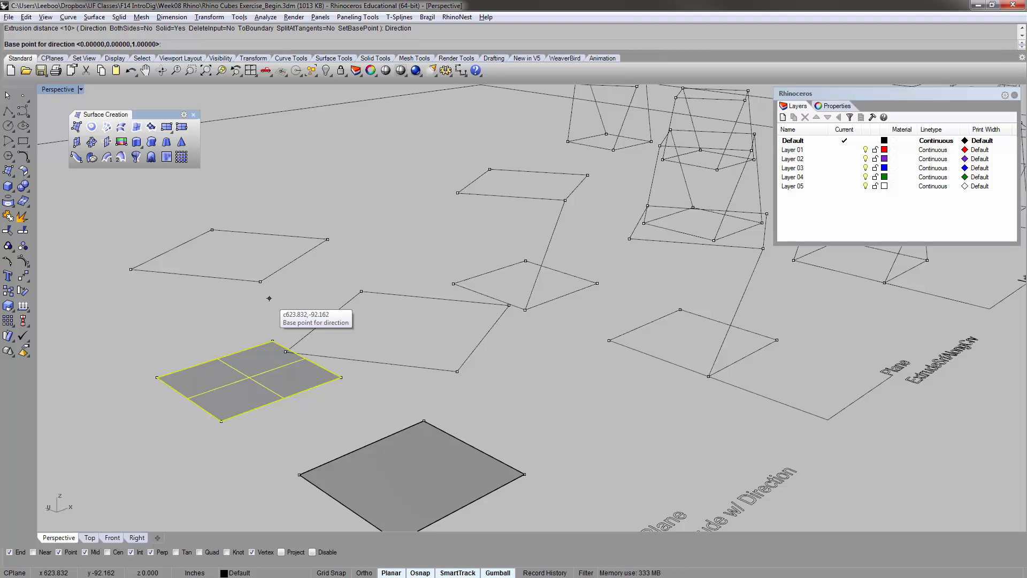
{"action": "right_click_drag", "start_coordinate": [236, 325], "coordinate": [217, 282]}
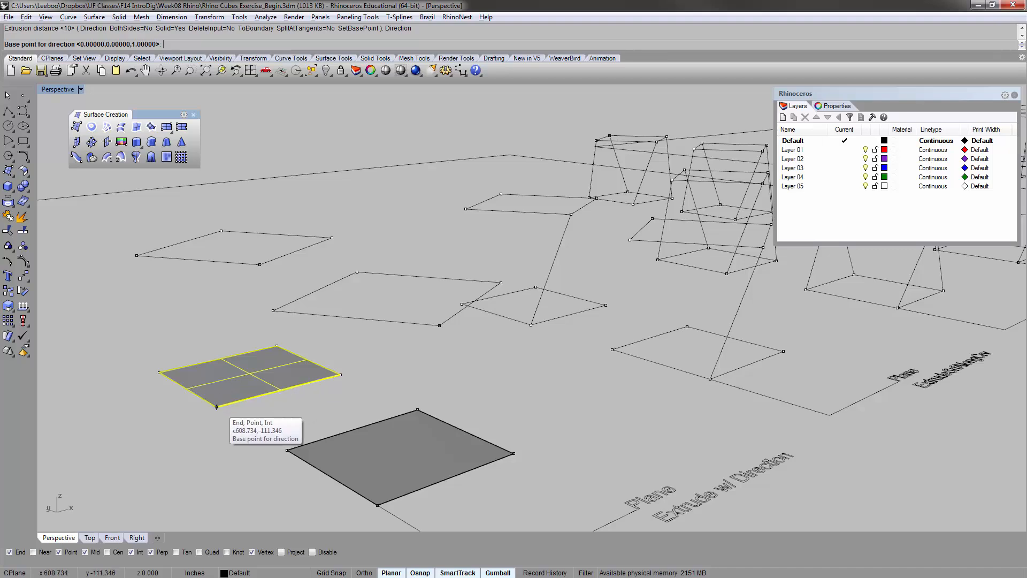
{"action": "right_click_drag", "start_coordinate": [227, 393], "coordinate": [298, 325]}
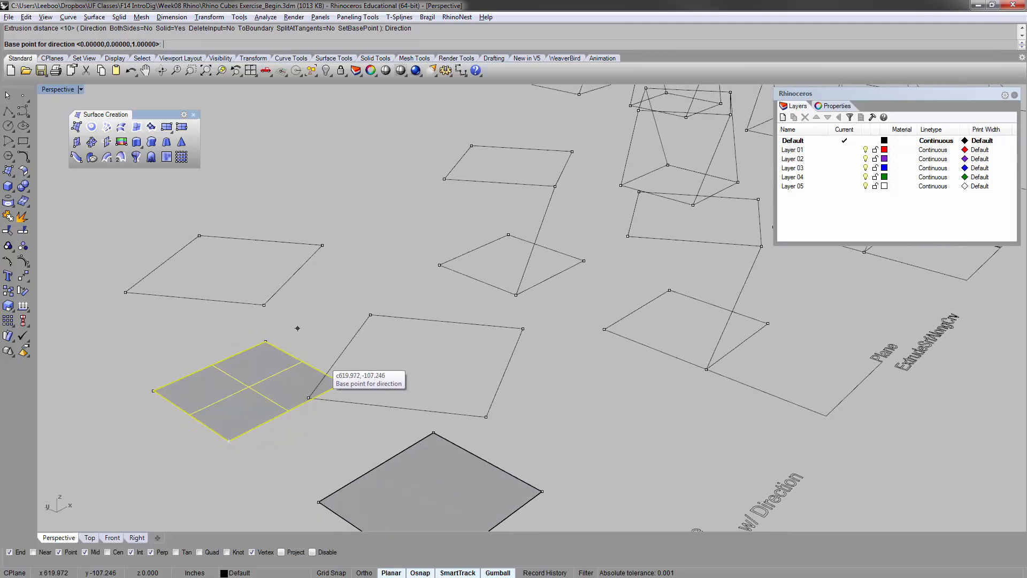
{"action": "left_click", "coordinate": [228, 441]}
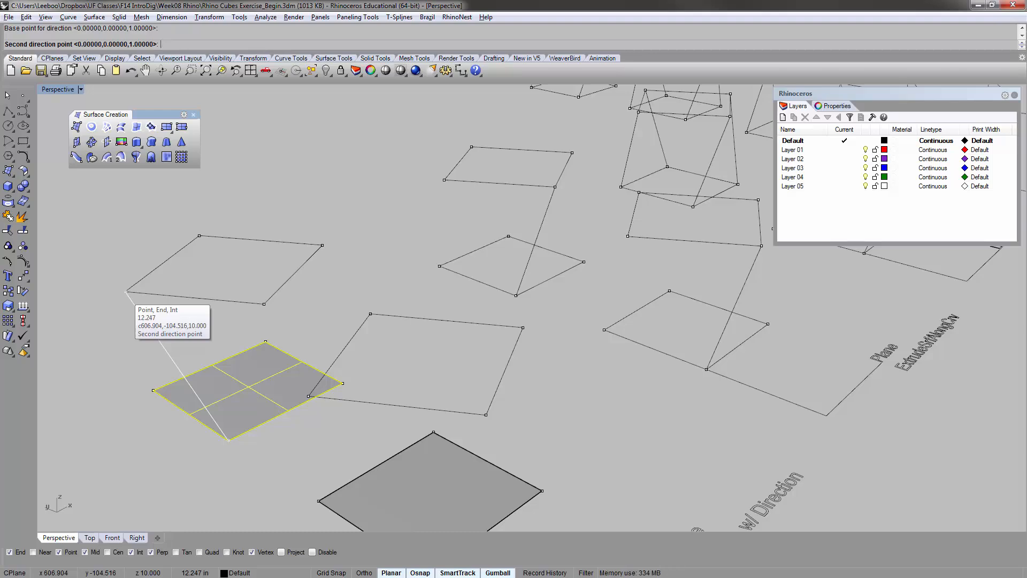
{"action": "left_click", "coordinate": [126, 292]}
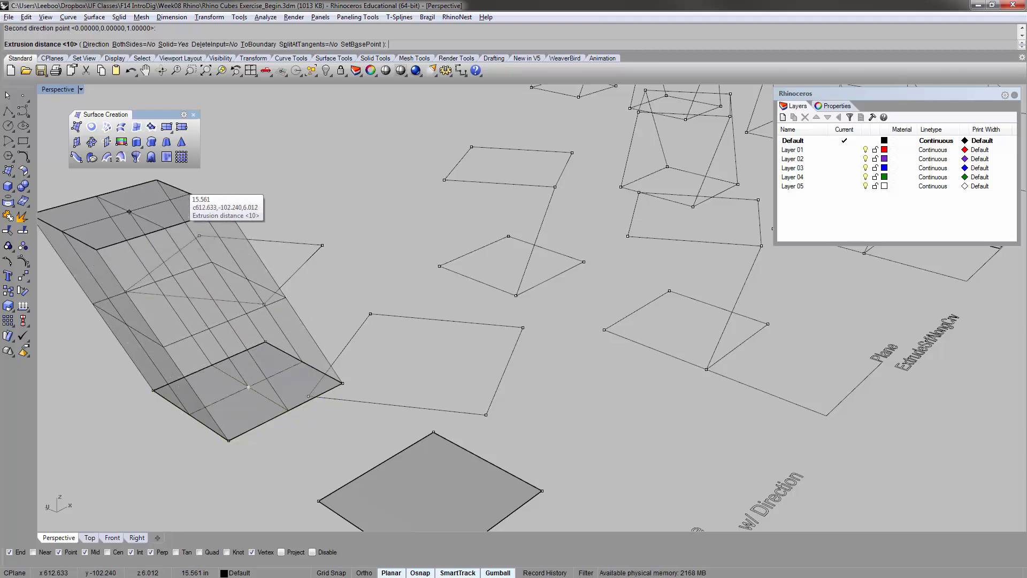
- Complete the slanted solid extrusion by setting its distance with a snap to the upper square's corner point
{"action": "scroll", "coordinate": [321, 260], "scroll_direction": "down", "scroll_amount": 6}
{"action": "scroll", "coordinate": [347, 301], "scroll_direction": "up", "scroll_amount": 1}
{"action": "right_click_drag", "start_coordinate": [318, 323], "coordinate": [267, 243]}
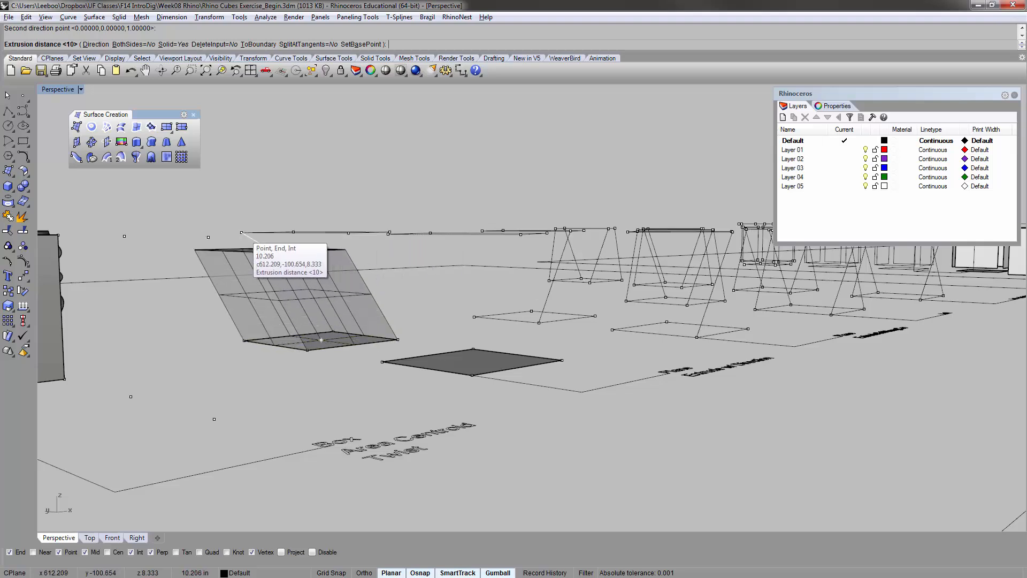
{"action": "scroll", "coordinate": [242, 234], "scroll_direction": "up", "scroll_amount": 5}
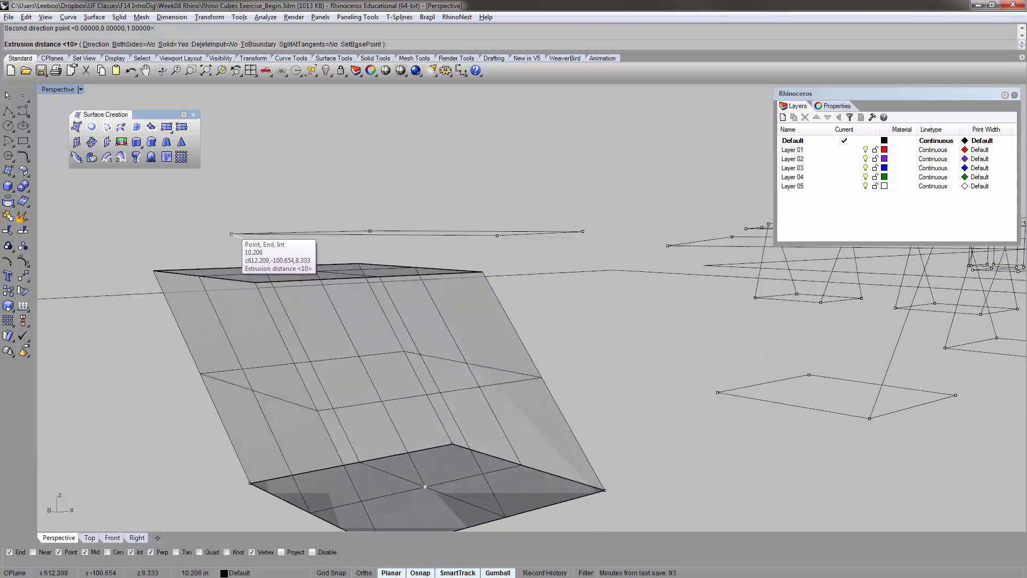
{"action": "right_click_drag", "start_coordinate": [236, 222], "coordinate": [232, 236]}
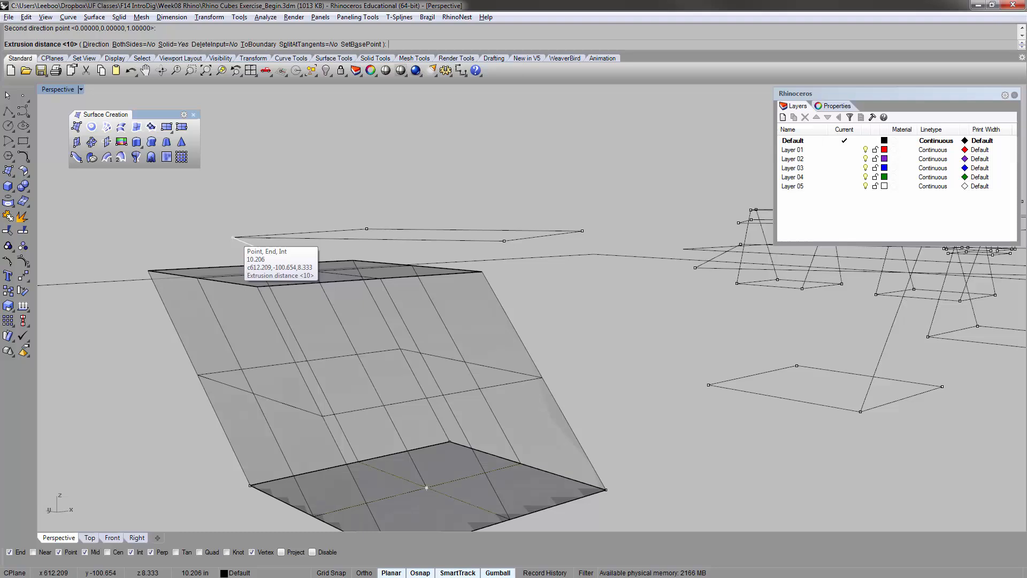
{"action": "left_click", "coordinate": [233, 237]}
- Examine the slanted solid from several angles and compare its top face with the upper guide square
{"action": "right_click_drag", "start_coordinate": [316, 171], "coordinate": [324, 220]}
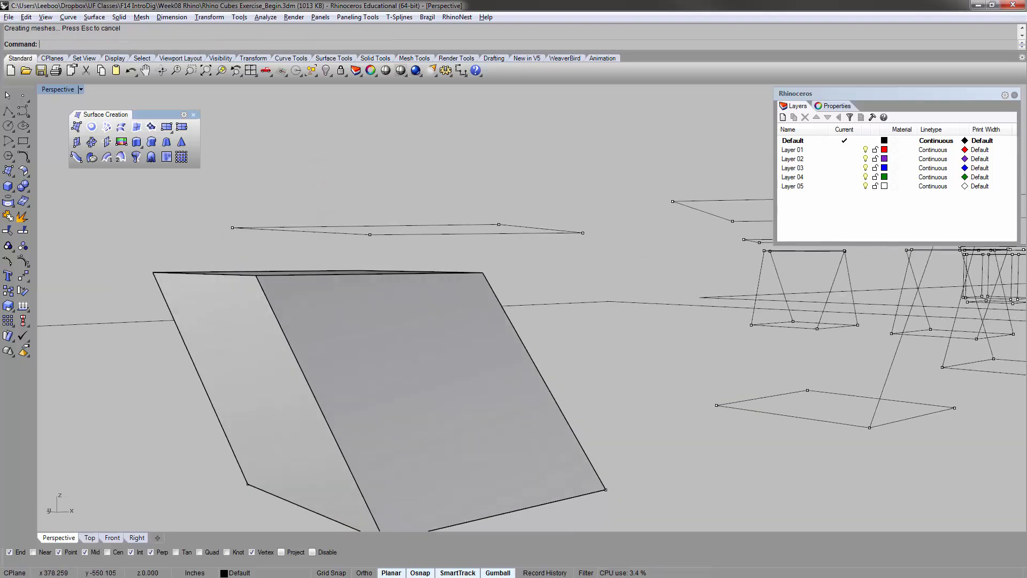
{"action": "right_click_drag", "start_coordinate": [642, 256], "coordinate": [645, 206]}
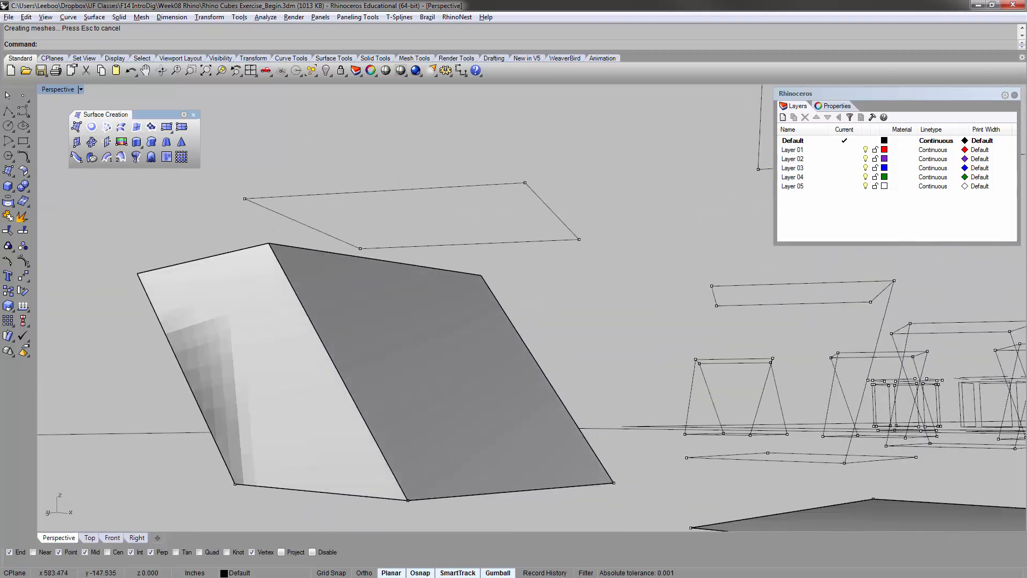
{"action": "right_click_drag", "start_coordinate": [278, 208], "coordinate": [293, 252]}
{"action": "scroll", "coordinate": [280, 258], "scroll_direction": "down", "scroll_amount": 5}
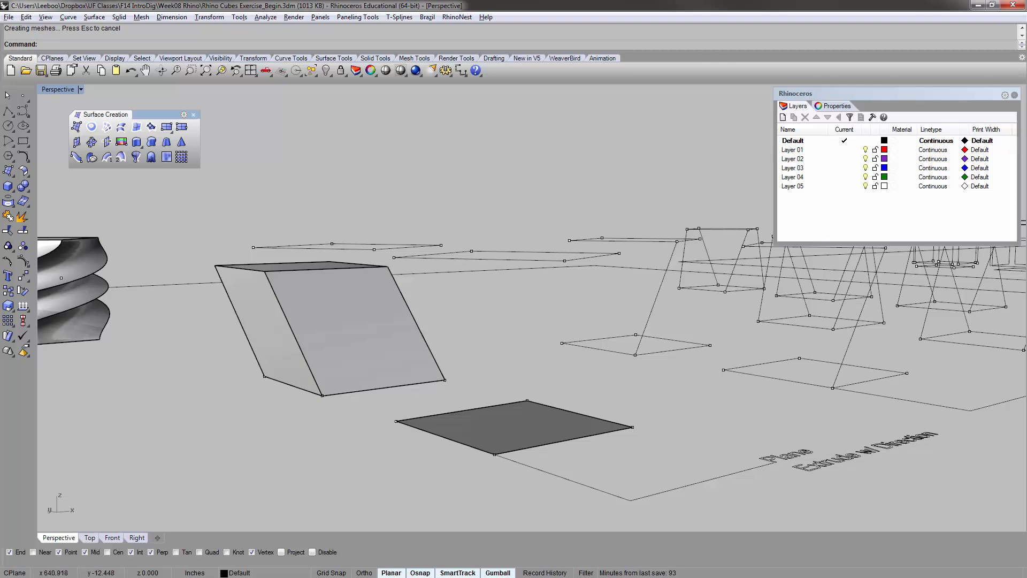
{"action": "scroll", "coordinate": [284, 308], "scroll_direction": "up", "scroll_amount": 3}
{"action": "right_click_drag", "start_coordinate": [283, 316], "coordinate": [284, 292]}
{"action": "right_click_drag", "start_coordinate": [286, 230], "coordinate": [230, 292]}
{"action": "right_click_drag", "start_coordinate": [556, 251], "coordinate": [505, 313]}
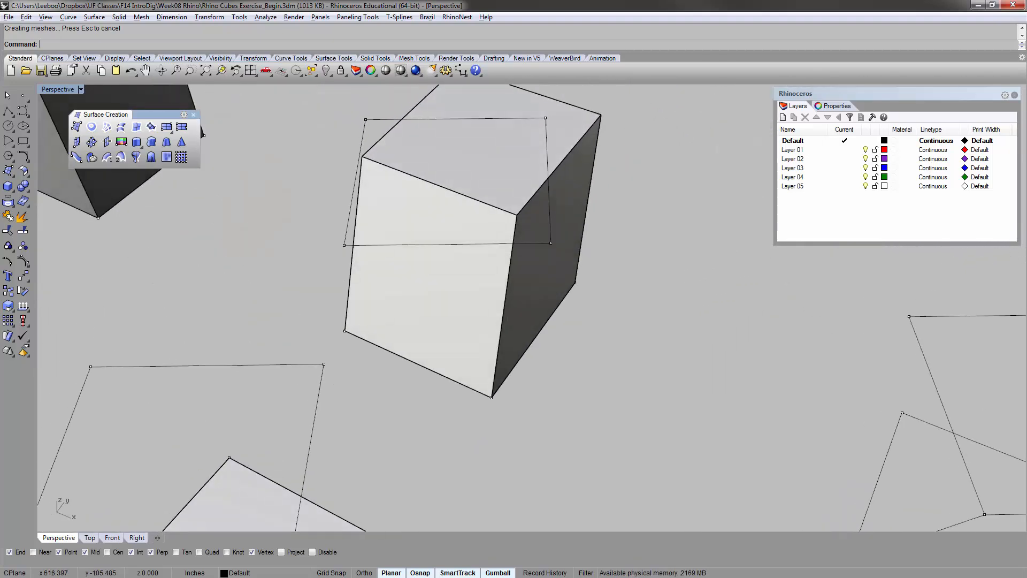
{"action": "scroll", "coordinate": [505, 313], "scroll_direction": "down", "scroll_amount": 6}
- Zoom to the slanted solid of the Extrude w/ Direction exercise and clear the selection
{"action": "left_click", "coordinate": [495, 239]}
{"action": "type", "text": "zs"}
{"action": "key", "text": "Return"}
{"action": "right_click_drag", "start_coordinate": [564, 399], "coordinate": [515, 414]}
{"action": "scroll", "coordinate": [516, 369], "scroll_direction": "down", "scroll_amount": 3}
{"action": "left_click", "coordinate": [563, 176]}
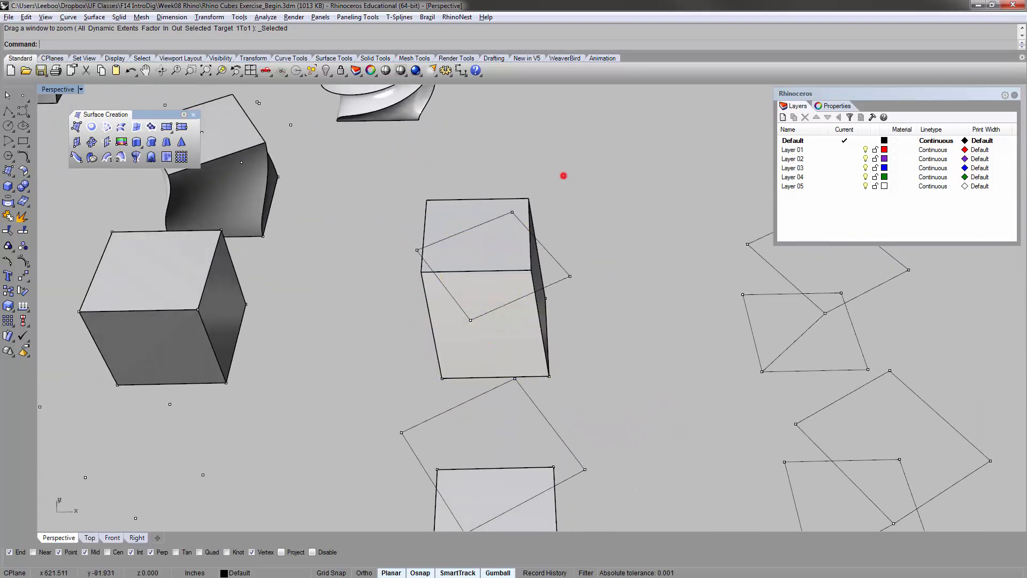
- Create a corner-to-corner plane surface on the front base square of the Plane, ExtrudeSrfAlongCrv exercise
{"action": "scroll", "coordinate": [563, 175], "scroll_direction": "down", "scroll_amount": 6}
{"action": "right_click_drag", "start_coordinate": [563, 175], "coordinate": [599, 271]}
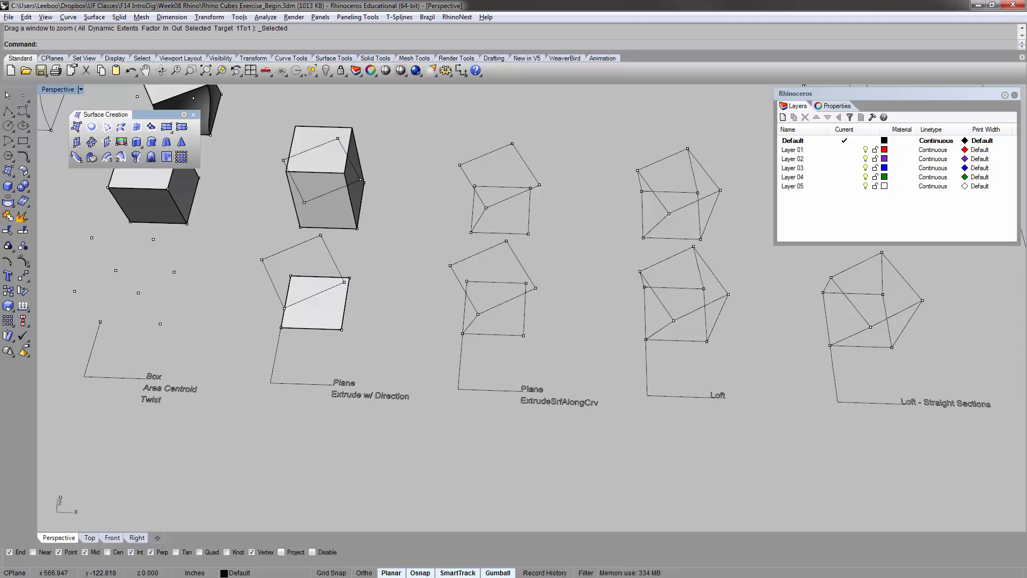
{"action": "scroll", "coordinate": [531, 310], "scroll_direction": "up", "scroll_amount": 8}
{"action": "right_click_drag", "start_coordinate": [444, 326], "coordinate": [480, 354]}
{"action": "scroll", "coordinate": [471, 438], "scroll_direction": "down", "scroll_amount": 6}
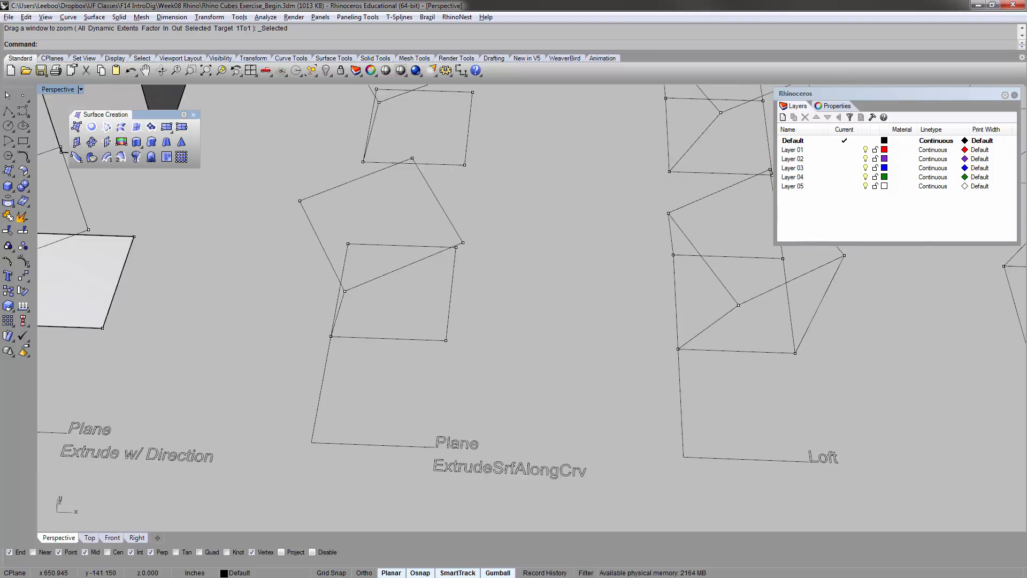
{"action": "right_click_drag", "start_coordinate": [456, 320], "coordinate": [468, 335]}
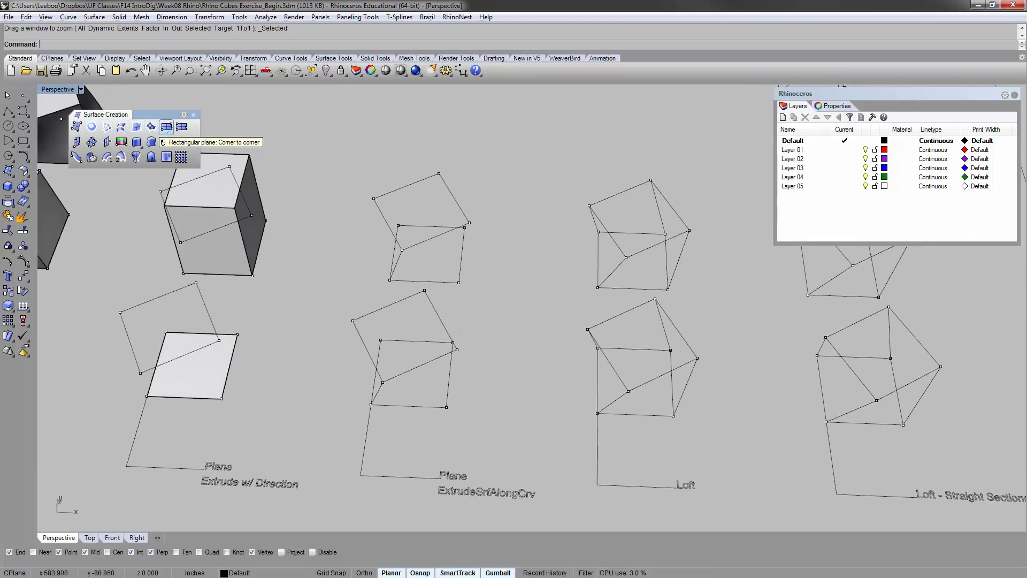
{"action": "left_click", "coordinate": [166, 127]}
{"action": "left_click", "coordinate": [371, 405]}
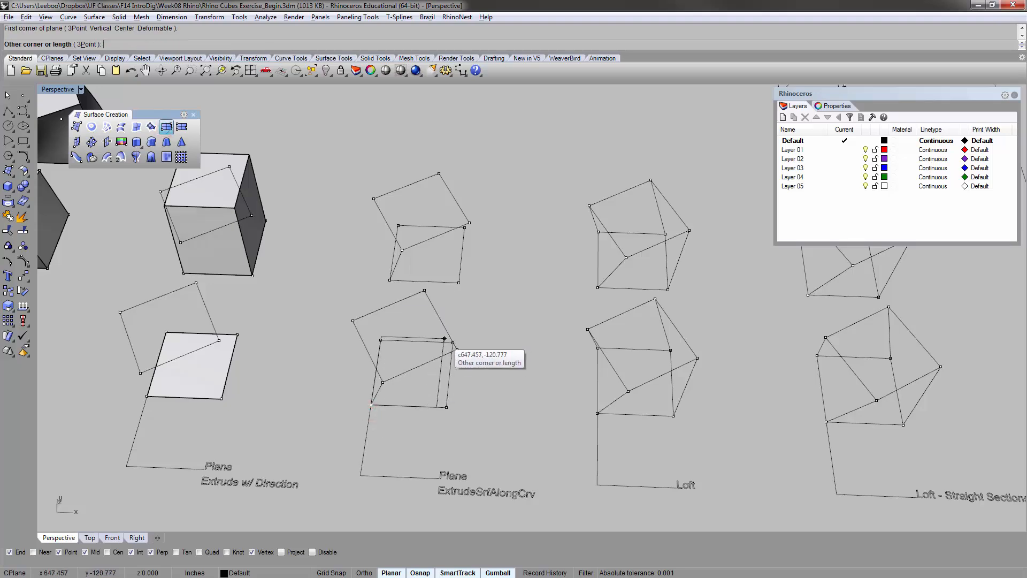
{"action": "left_click", "coordinate": [453, 342]}
- Copy the new plane surface by its corner onto the matching corner of the base square behind it
{"action": "right_click_drag", "start_coordinate": [452, 342], "coordinate": [499, 344]}
{"action": "scroll", "coordinate": [500, 344], "scroll_direction": "up", "scroll_amount": 6}
{"action": "left_click", "coordinate": [423, 364]}
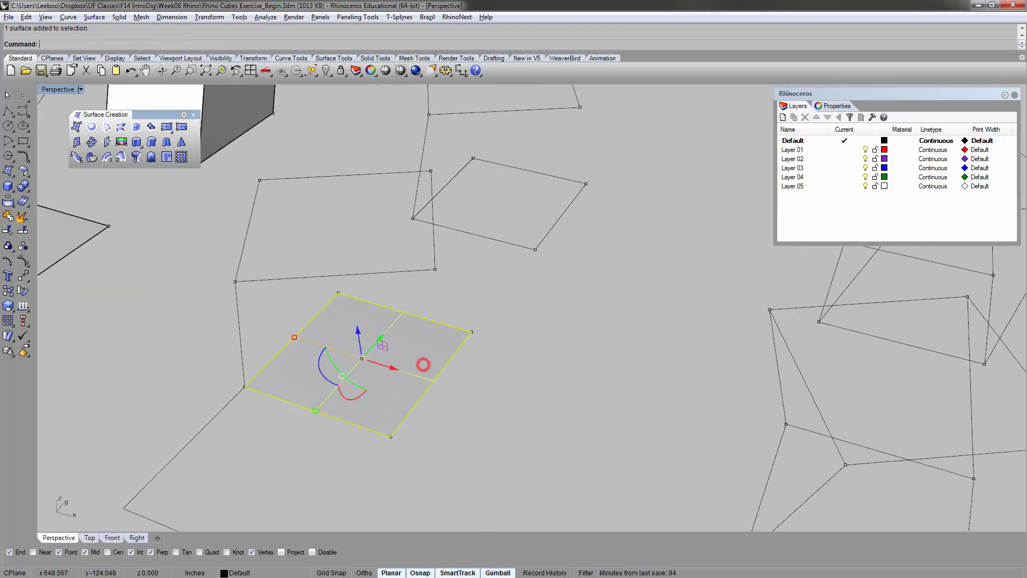
{"action": "type", "text": "copy"}
{"action": "key", "text": "Return"}
{"action": "left_click", "coordinate": [472, 333]}
{"action": "left_click", "coordinate": [581, 185]}
{"action": "right_click", "coordinate": [580, 185]}
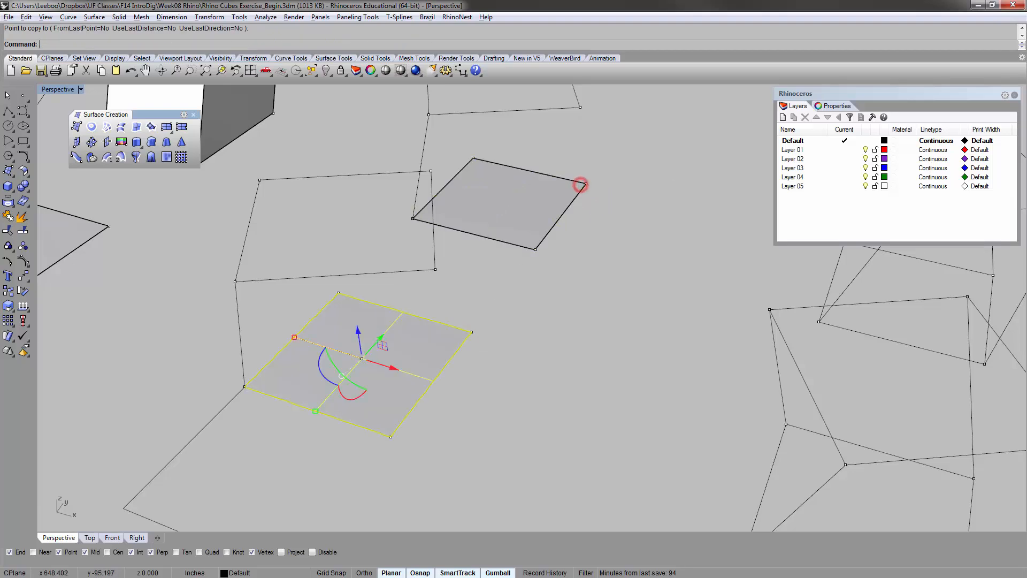
- Start ExtrudeSrfAlongCrv with the copied rear plane as the surface to extrude
{"action": "right_click_drag", "start_coordinate": [581, 185], "coordinate": [605, 151]}
{"action": "scroll", "coordinate": [312, 275], "scroll_direction": "up", "scroll_amount": 3}
{"action": "left_click", "coordinate": [481, 223]}
{"action": "right_click_drag", "start_coordinate": [363, 223], "coordinate": [378, 238]}
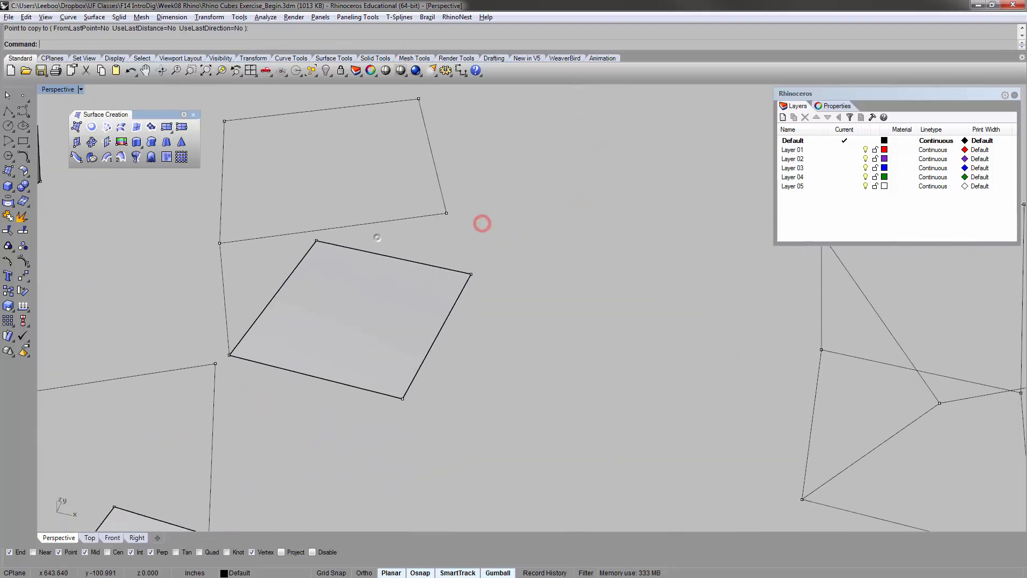
{"action": "type", "text": "ExtrudeCrv"}
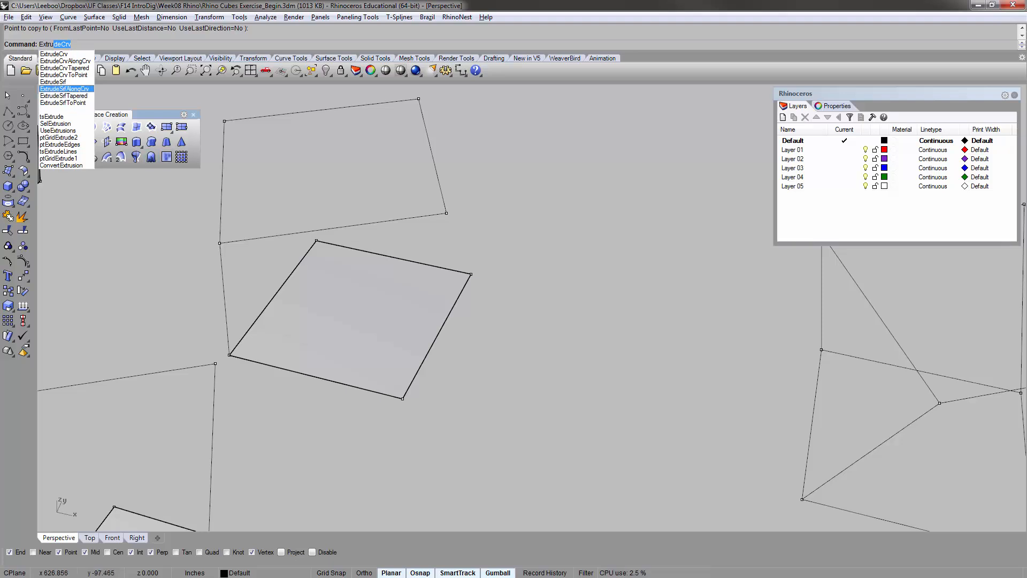
{"action": "left_click", "coordinate": [79, 88]}
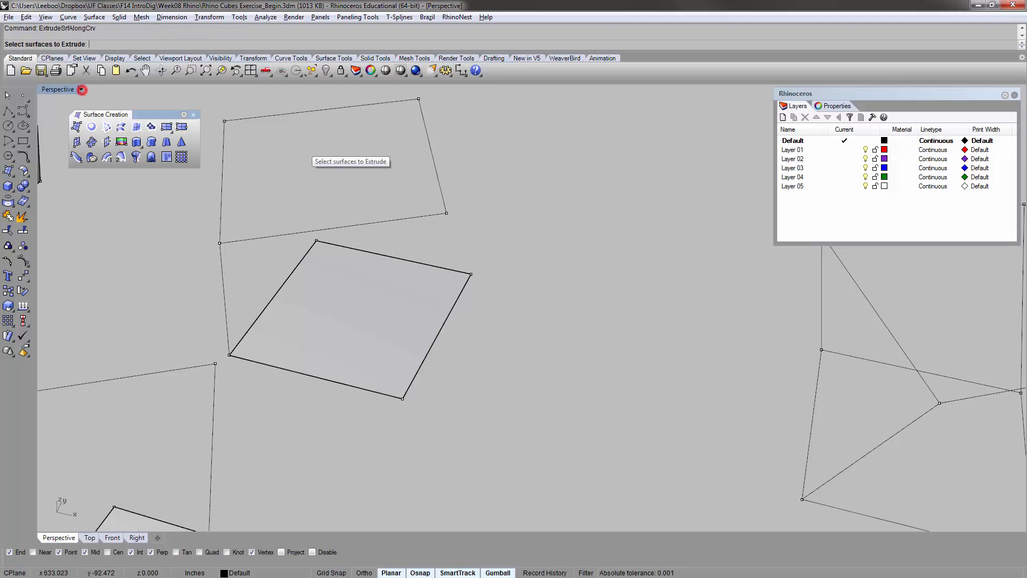
{"action": "right_click_drag", "start_coordinate": [428, 313], "coordinate": [366, 260]}
{"action": "scroll", "coordinate": [369, 260], "scroll_direction": "down", "scroll_amount": 4}
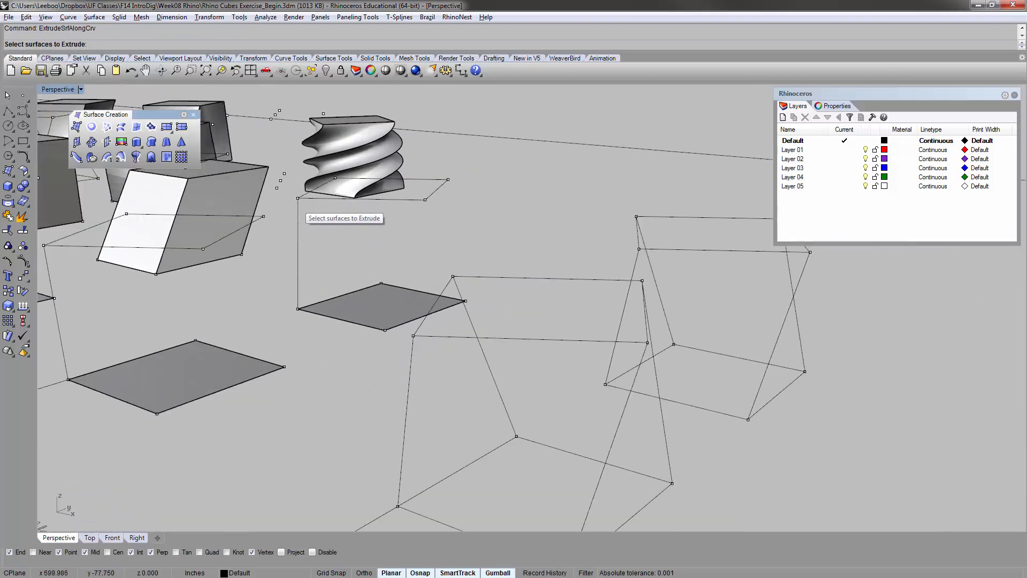
{"action": "right_click_drag", "start_coordinate": [335, 222], "coordinate": [385, 346]}
{"action": "scroll", "coordinate": [374, 292], "scroll_direction": "up", "scroll_amount": 3}
{"action": "left_click", "coordinate": [374, 292]}
{"action": "scroll", "coordinate": [374, 292], "scroll_direction": "down", "scroll_amount": 2}
{"action": "right_click_drag", "start_coordinate": [482, 293], "coordinate": [448, 264]}
{"action": "scroll", "coordinate": [466, 270], "scroll_direction": "down", "scroll_amount": 2}
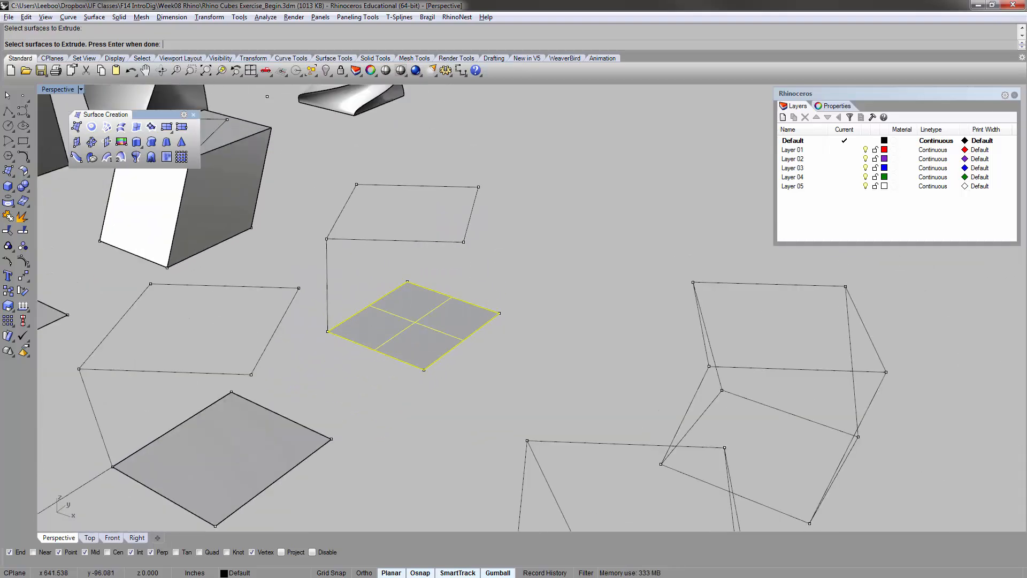
{"action": "key", "text": "Return"}
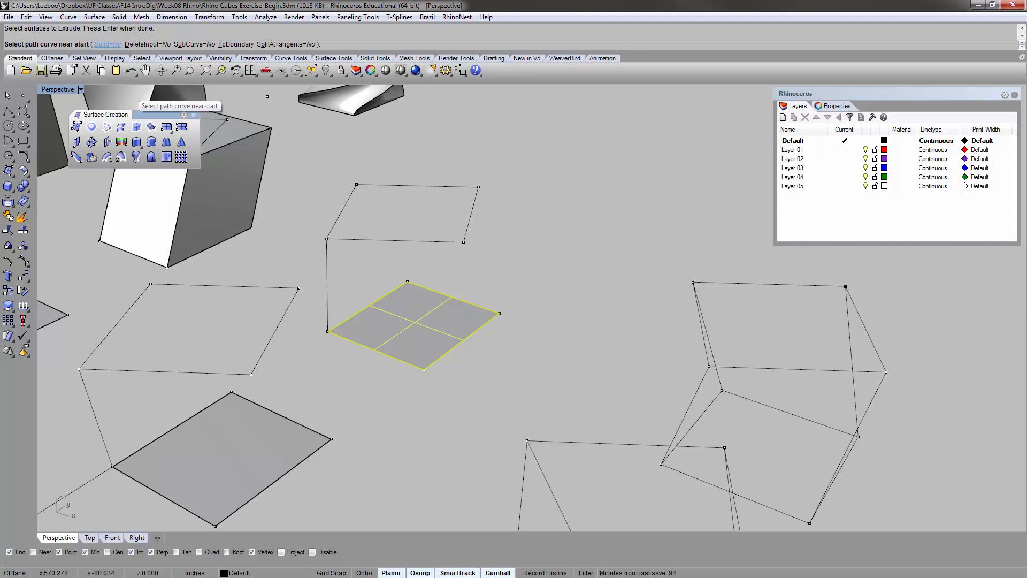
- Set Solid to Yes and extrude the plane along the path line, picking the line near its start at the plane's corner
{"action": "left_click", "coordinate": [107, 44]}
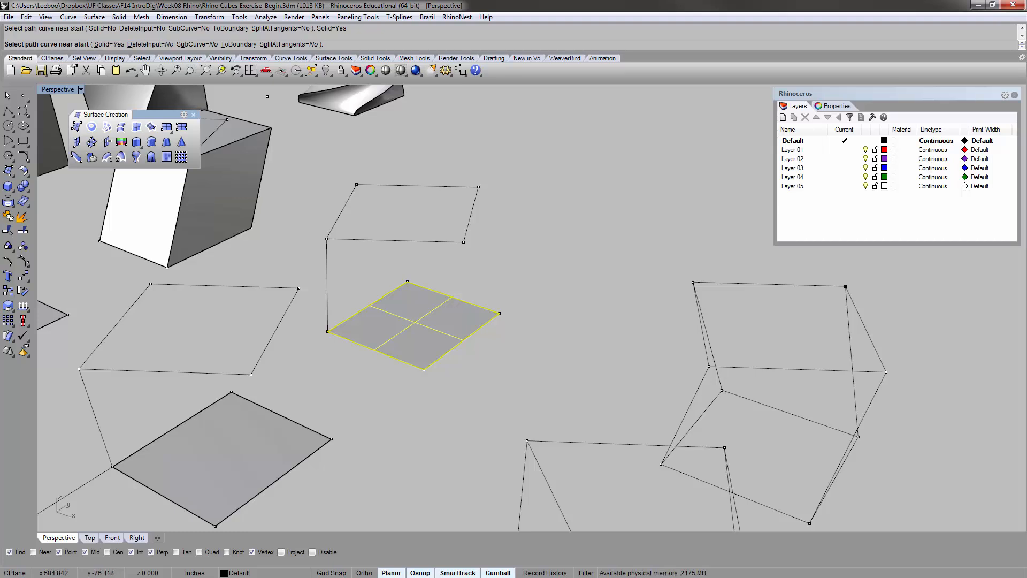
{"action": "scroll", "coordinate": [327, 330], "scroll_direction": "up", "scroll_amount": 4}
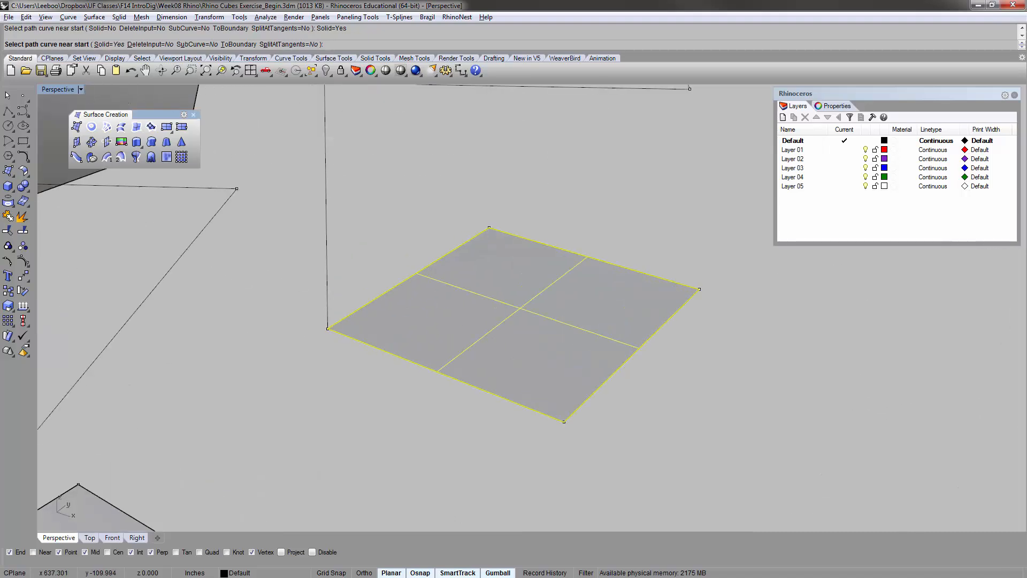
{"action": "scroll", "coordinate": [327, 328], "scroll_direction": "down", "scroll_amount": 4}
{"action": "scroll", "coordinate": [327, 328], "scroll_direction": "up", "scroll_amount": 1}
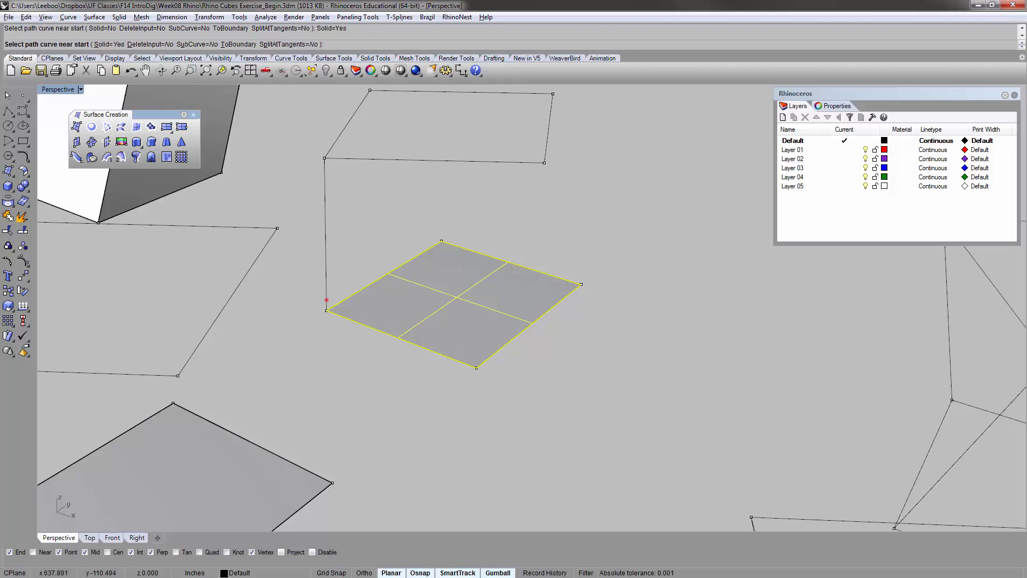
{"action": "left_click", "coordinate": [326, 300]}
- Select the upper square, the path line and the base square curve around the ExtrudeSrfAlongCrv solid
{"action": "right_click_drag", "start_coordinate": [535, 289], "coordinate": [482, 241]}
{"action": "key", "text": "alt+Tab"}
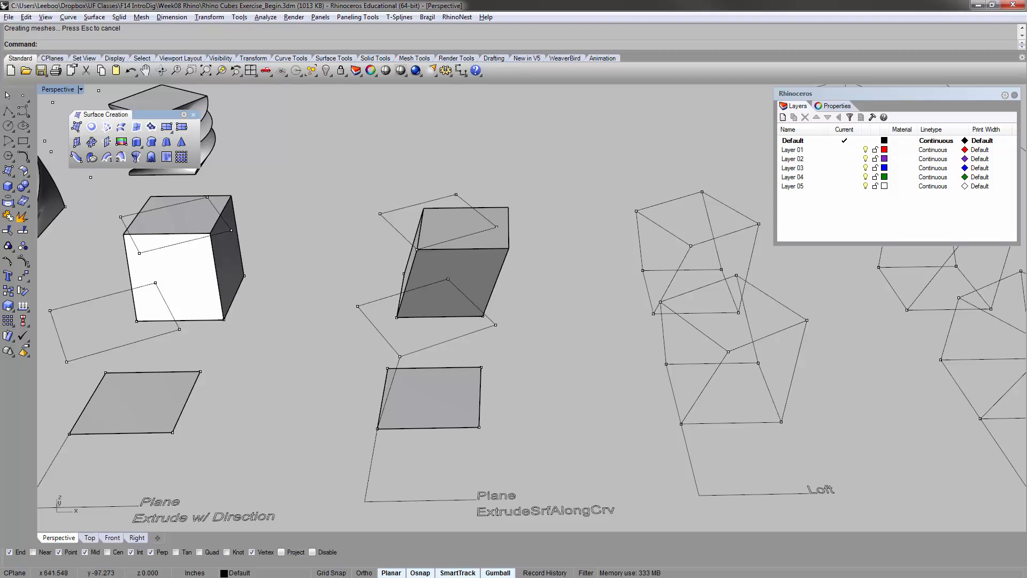
{"action": "right_click_drag", "start_coordinate": [369, 283], "coordinate": [488, 245]}
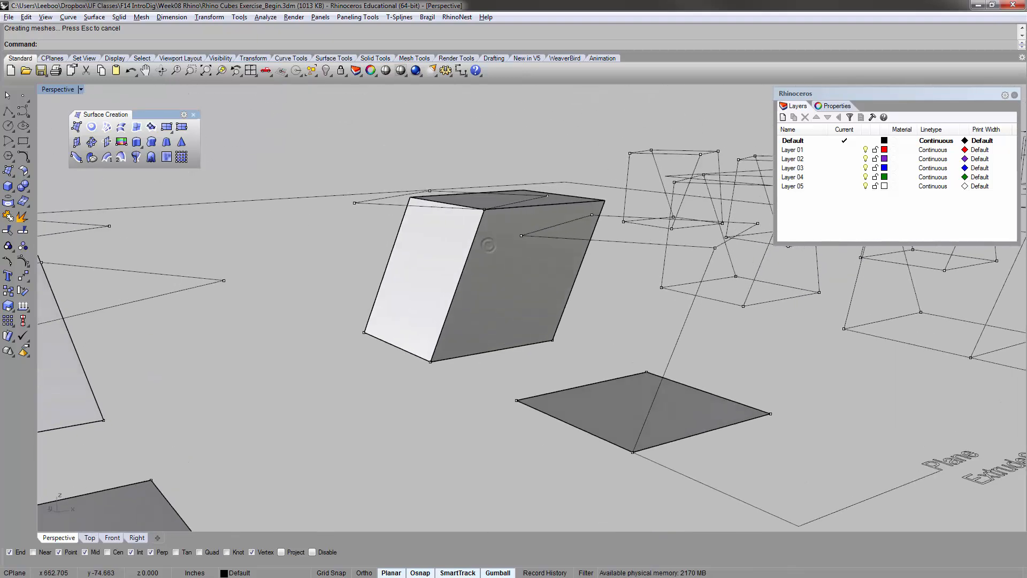
{"action": "scroll", "coordinate": [165, 341], "scroll_direction": "down", "scroll_amount": 6}
{"action": "scroll", "coordinate": [352, 257], "scroll_direction": "up", "scroll_amount": 5}
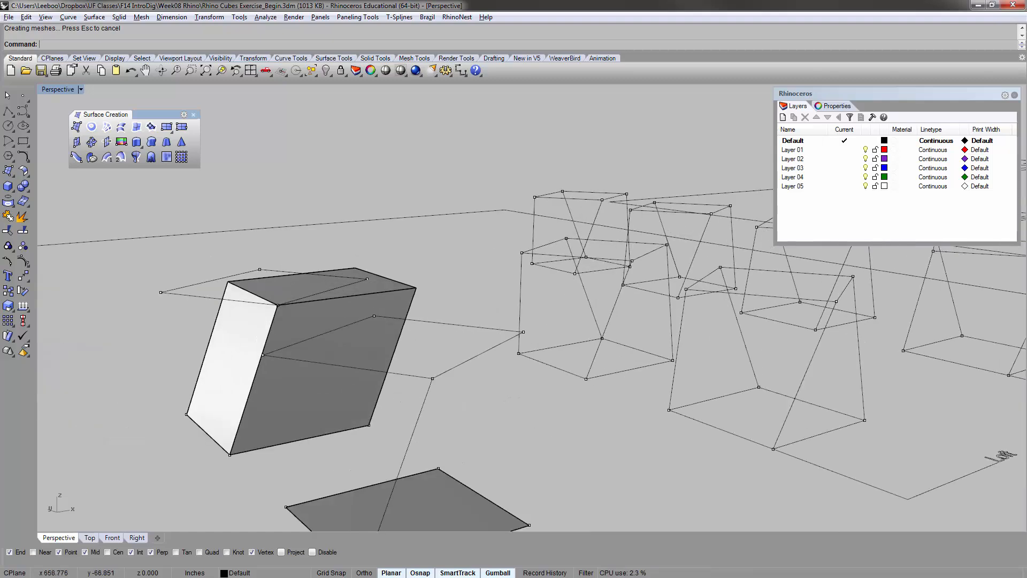
{"action": "left_click", "coordinate": [190, 292]}
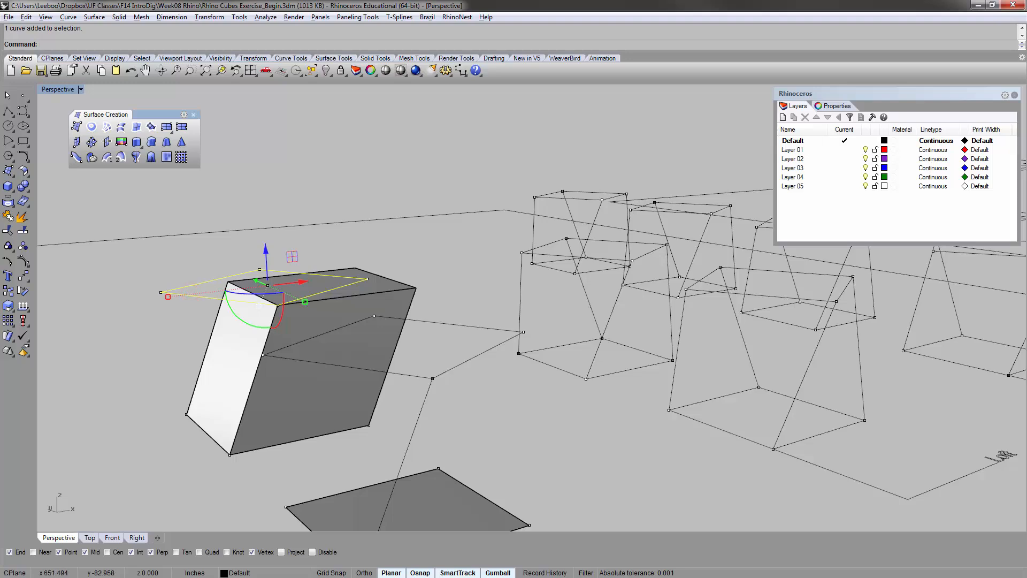
{"action": "left_click", "coordinate": [266, 340], "text": "shift"}
{"action": "left_click", "coordinate": [300, 368]}
{"action": "left_click", "coordinate": [261, 448], "text": "shift"}
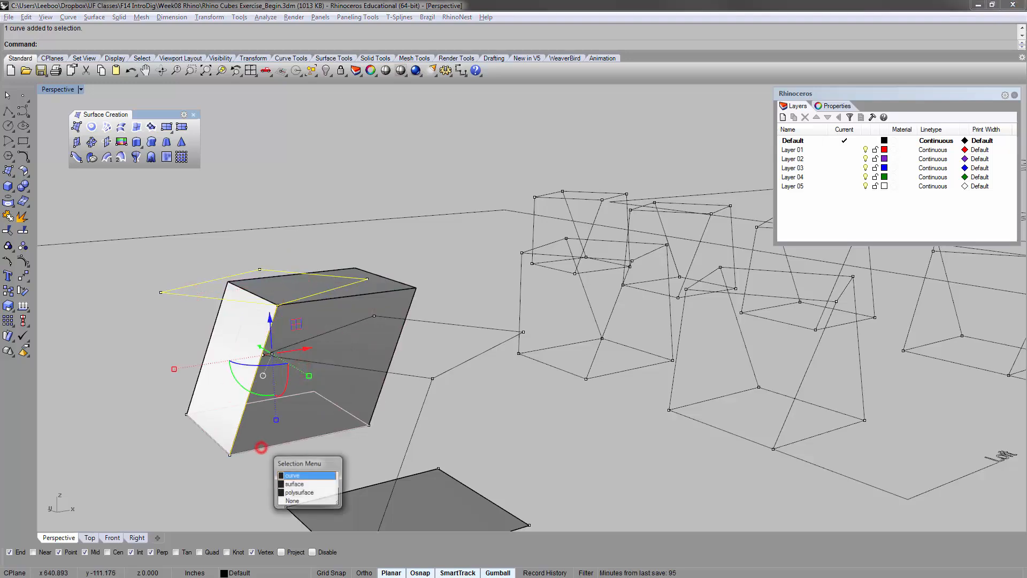
{"action": "left_click", "coordinate": [300, 474]}
- Copy the selected guide curves behind the solid, using the spacing from the front plane's corner to the solid's matching base corner
{"action": "right_click_drag", "start_coordinate": [300, 474], "coordinate": [342, 311]}
{"action": "scroll", "coordinate": [321, 332], "scroll_direction": "down", "scroll_amount": 5}
{"action": "type", "text": "opy"}
{"action": "key", "text": "Return"}
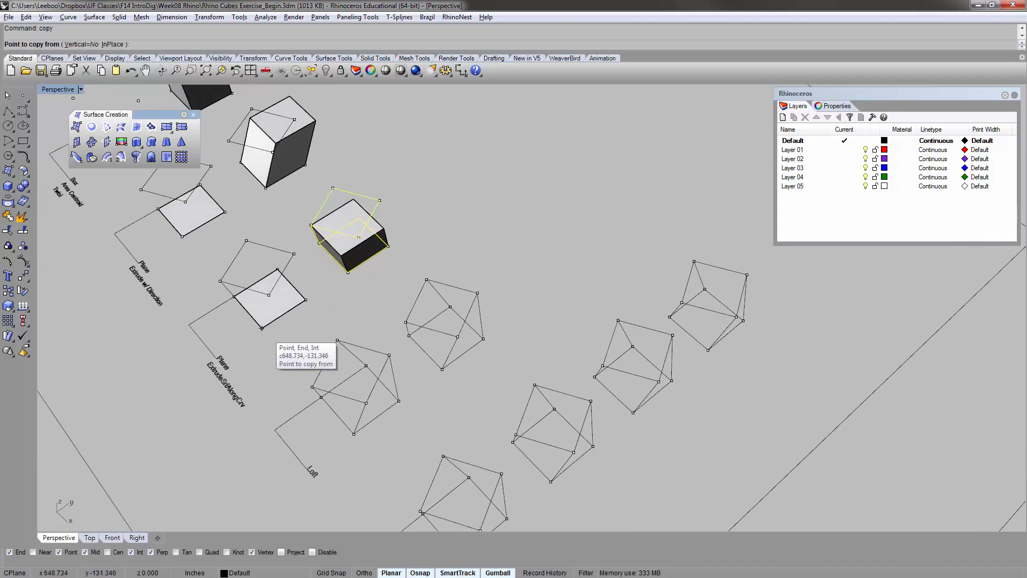
{"action": "left_click", "coordinate": [261, 327]}
{"action": "left_click", "coordinate": [347, 273]}
{"action": "key", "text": "Return"}
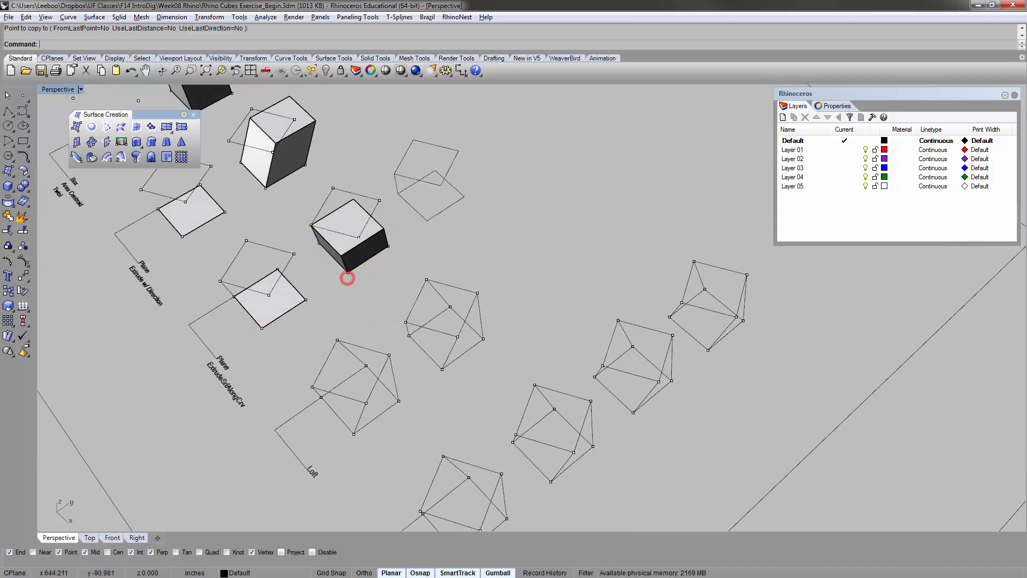
- Rebuild the copied path line behind the extruded solid with degree 2 and show its control points
{"action": "scroll", "coordinate": [413, 207], "scroll_direction": "up", "scroll_amount": 7}
{"action": "left_click", "coordinate": [378, 159]}
{"action": "type", "text": "zs"}
{"action": "key", "text": "Return"}
{"action": "scroll", "coordinate": [428, 203], "scroll_direction": "down", "scroll_amount": 5}
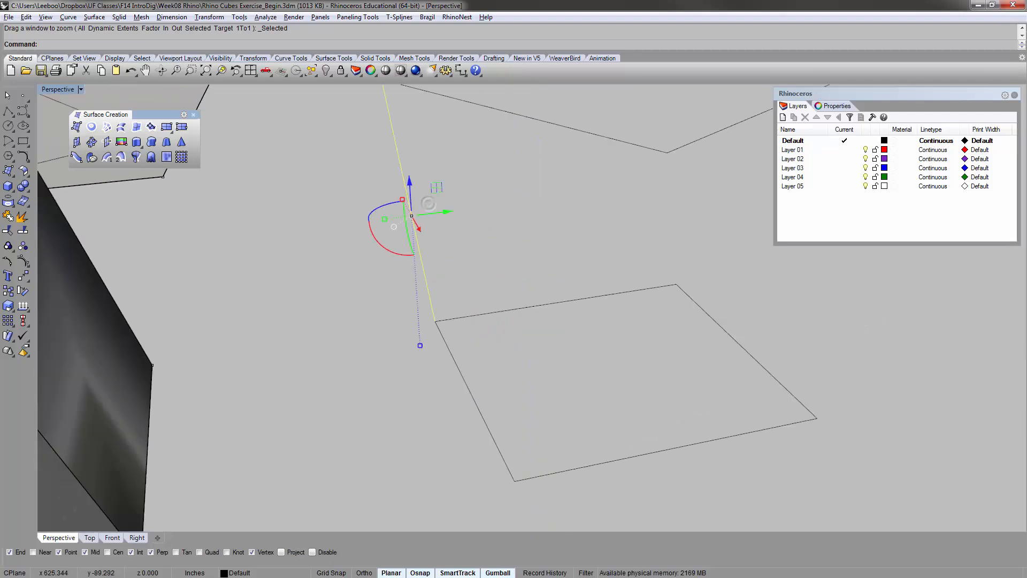
{"action": "type", "text": "rebuild"}
{"action": "key", "text": "Return"}
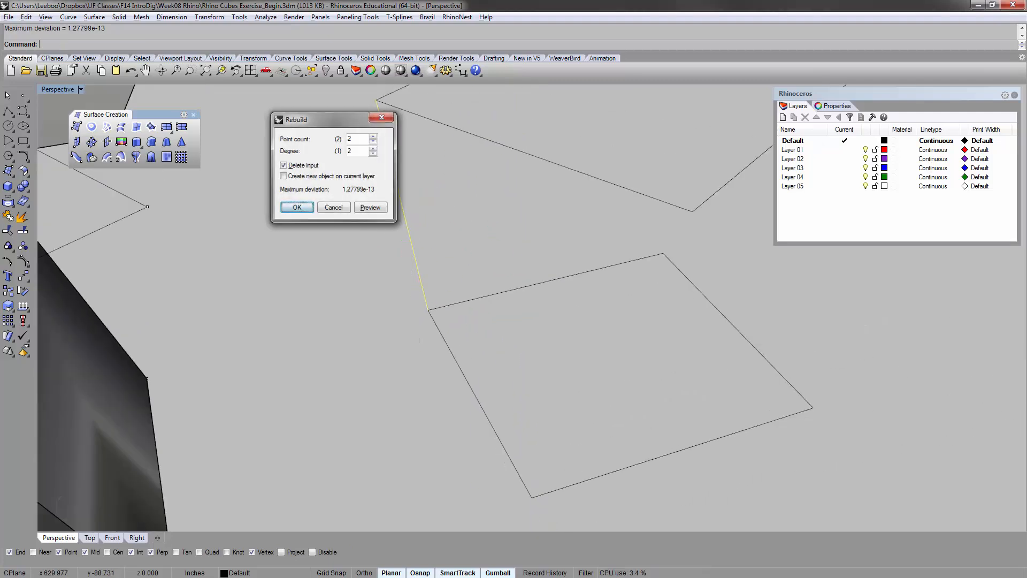
{"action": "key", "text": "Return"}
{"action": "key", "text": "F10"}
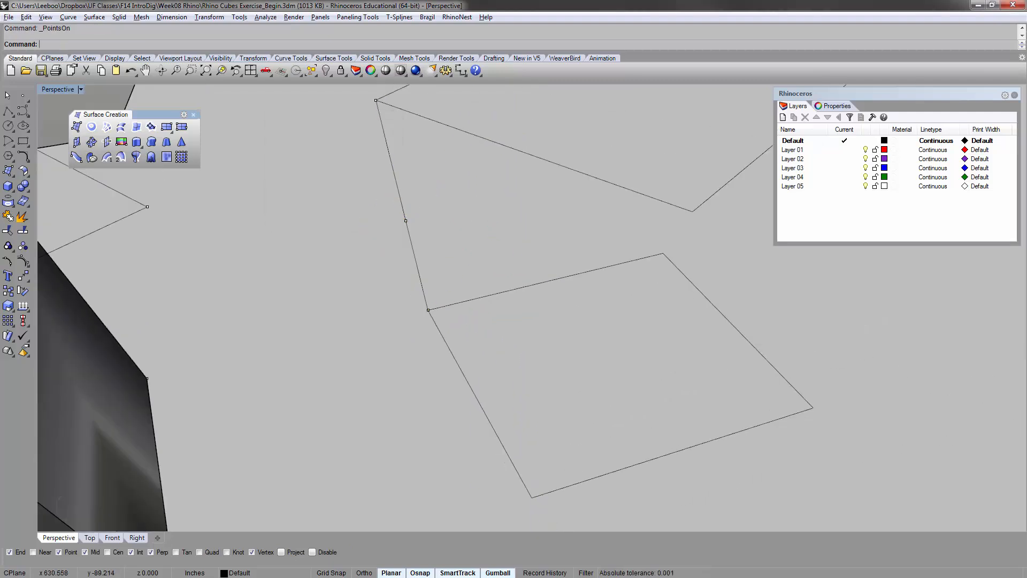
- Move the path line's middle control point horizontally to bend it into an arc, and hide the control points
{"action": "left_click", "coordinate": [406, 220]}
{"action": "right_click_drag", "start_coordinate": [406, 220], "coordinate": [430, 227]}
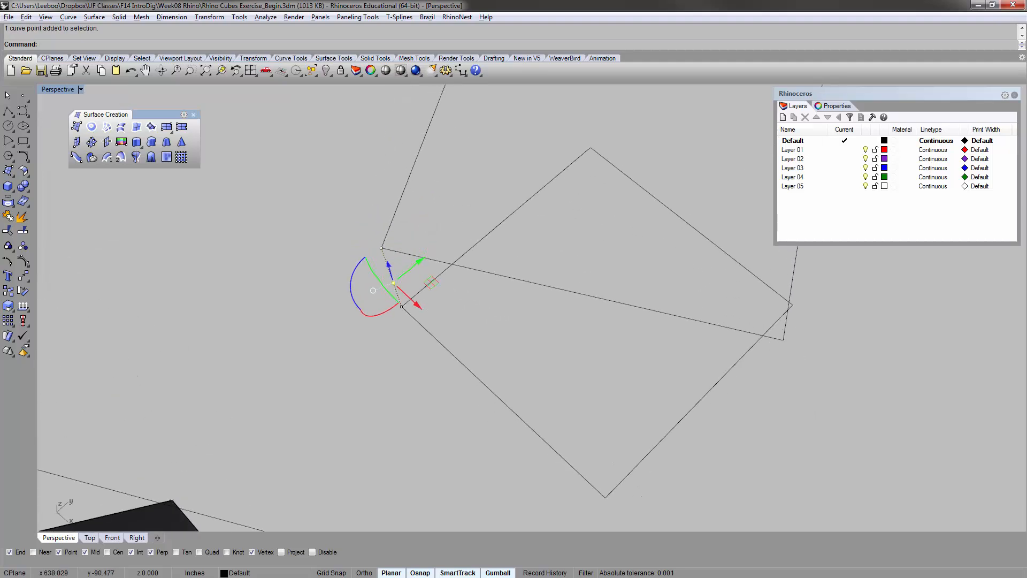
{"action": "left_click_drag", "start_coordinate": [431, 281], "coordinate": [493, 283]}
{"action": "key", "text": "Escape"}
{"action": "key", "text": "Escape"}
{"action": "scroll", "coordinate": [450, 274], "scroll_direction": "down", "scroll_amount": 6}
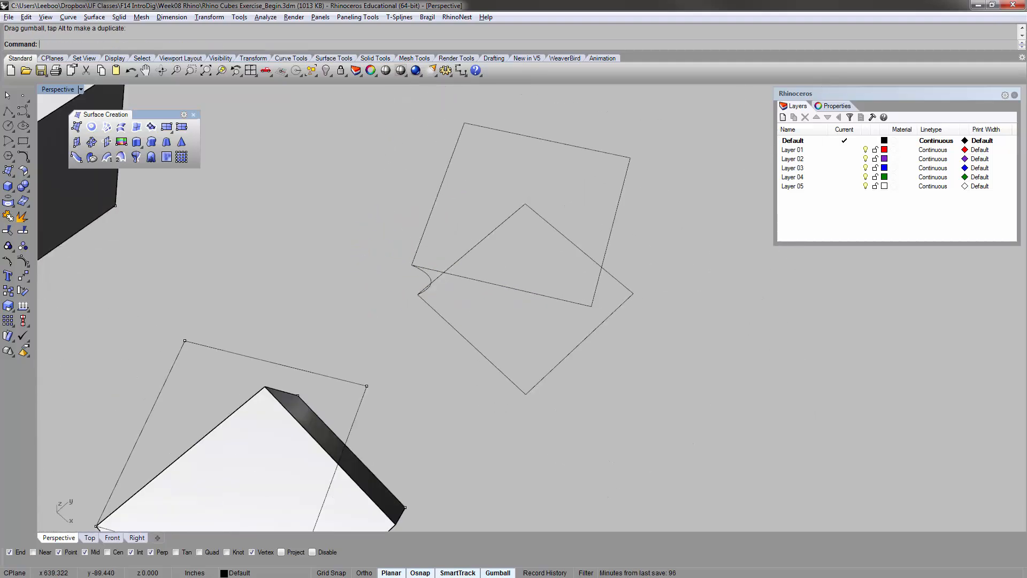
{"action": "right_click_drag", "start_coordinate": [450, 276], "coordinate": [459, 279]}
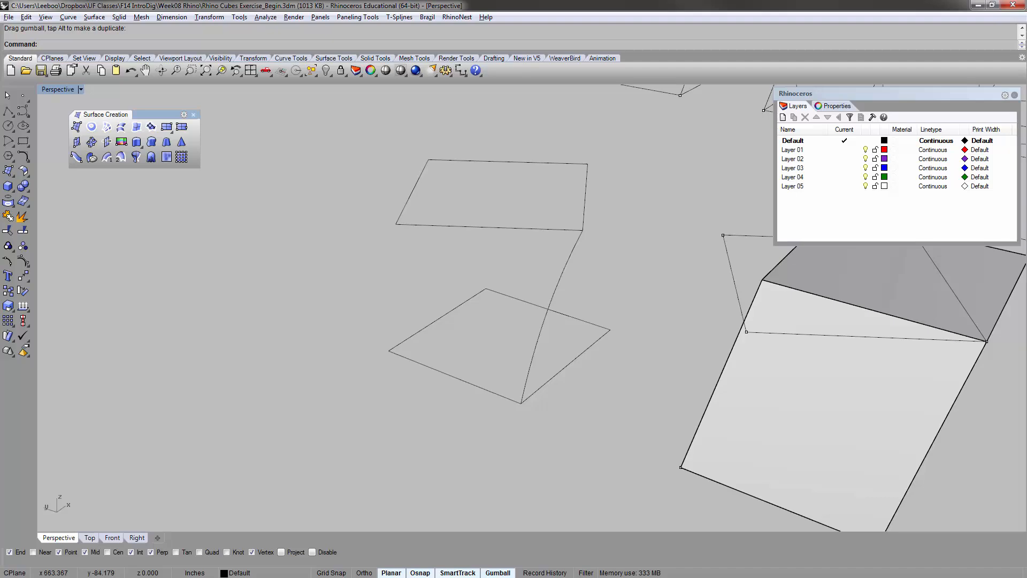
- Copy the front ExtrudeSrfAlongCrv plane onto the rear base square, from its front corner to the square's matching corner
{"action": "scroll", "coordinate": [498, 249], "scroll_direction": "down", "scroll_amount": 7}
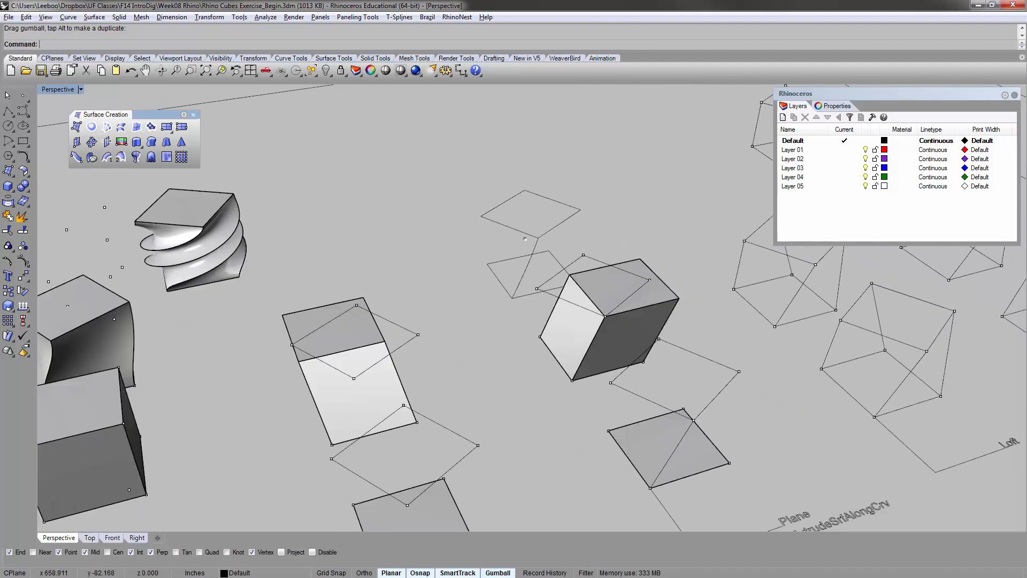
{"action": "right_click_drag", "start_coordinate": [530, 234], "coordinate": [519, 231]}
{"action": "right_click_drag", "start_coordinate": [701, 409], "coordinate": [645, 310]}
{"action": "type", "text": "e"}
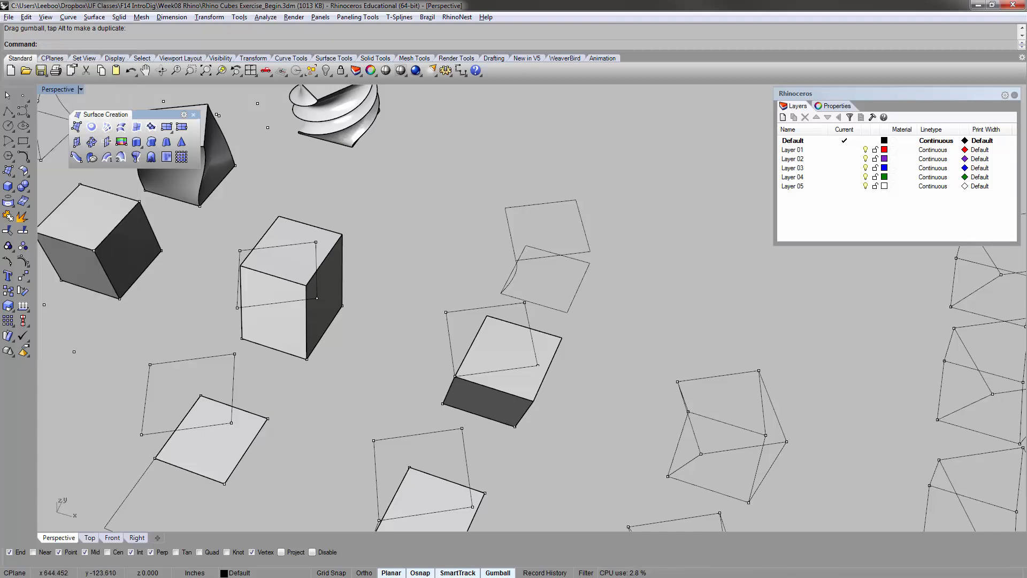
{"action": "right_click_drag", "start_coordinate": [442, 508], "coordinate": [426, 421], "text": "shift"}
{"action": "left_click", "coordinate": [424, 424]}
{"action": "type", "text": "copy"}
{"action": "key", "text": "Return"}
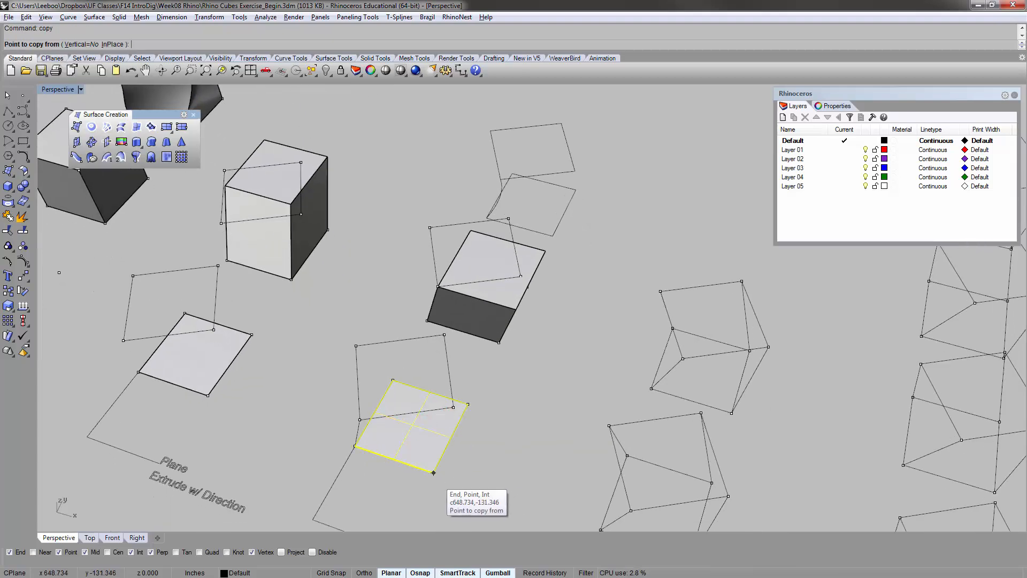
{"action": "left_click", "coordinate": [433, 472]}
{"action": "left_click", "coordinate": [556, 235]}
{"action": "key", "text": "Return"}
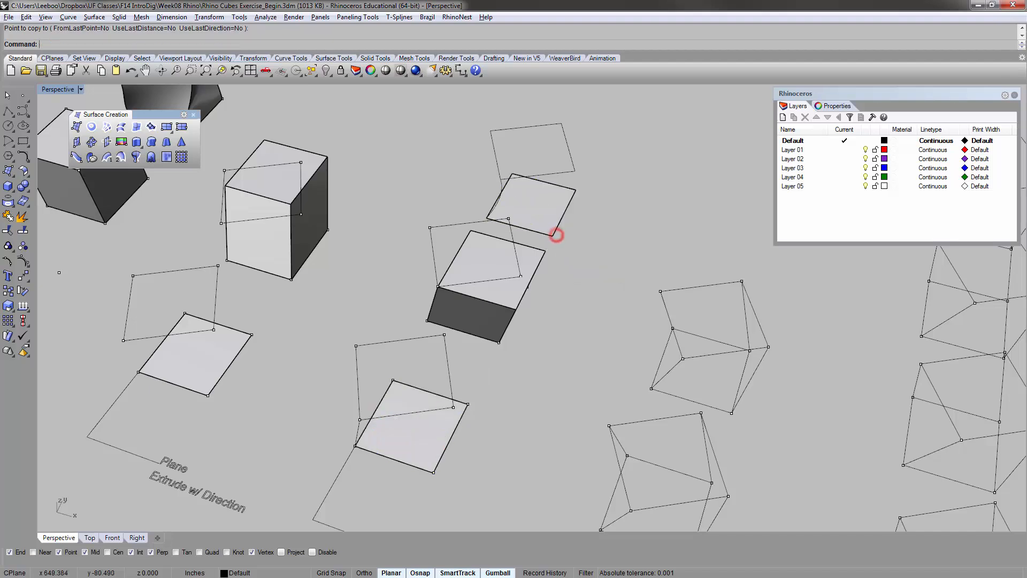
- Extrude the rear plane as a solid with ExtrudeSrfAlongCrv, picking the curved path near its start at the plane's corner
{"action": "scroll", "coordinate": [482, 252], "scroll_direction": "up", "scroll_amount": 5}
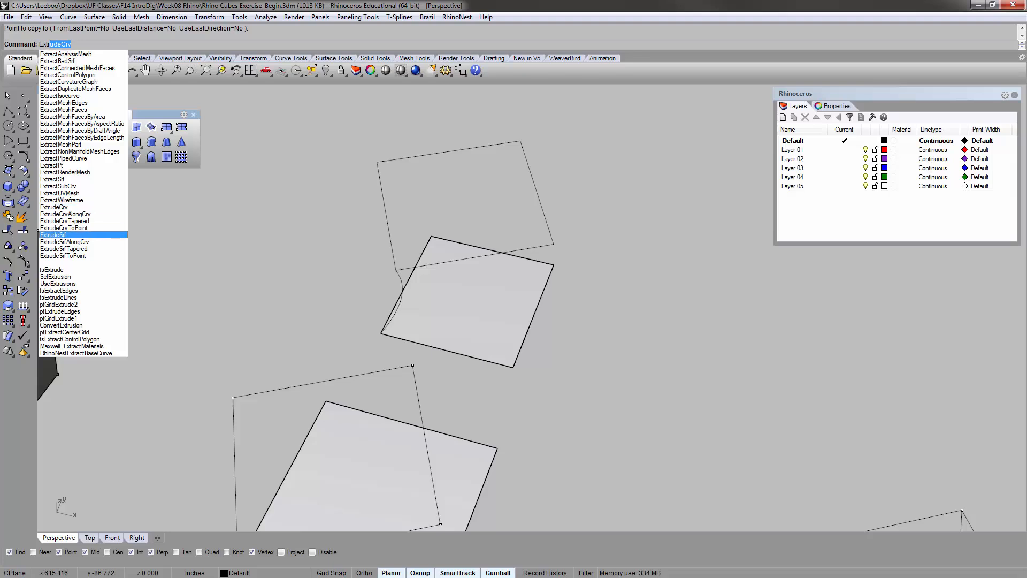
{"action": "left_click", "coordinate": [99, 240]}
{"action": "right_click_drag", "start_coordinate": [502, 252], "coordinate": [461, 214]}
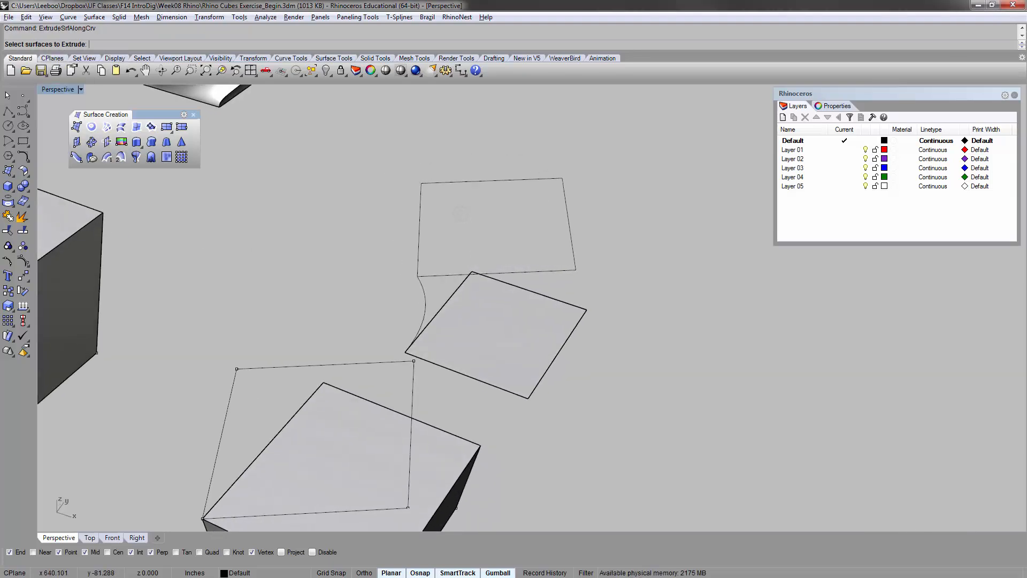
{"action": "scroll", "coordinate": [506, 320], "scroll_direction": "up", "scroll_amount": 3}
{"action": "left_click", "coordinate": [490, 339]}
{"action": "key", "text": "Return"}
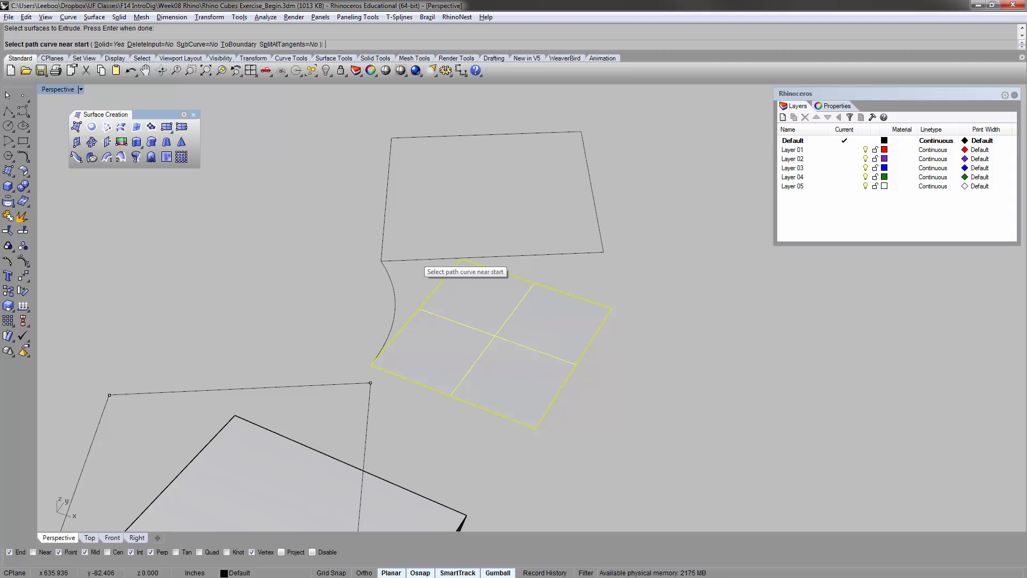
{"action": "scroll", "coordinate": [409, 353], "scroll_direction": "up", "scroll_amount": 2}
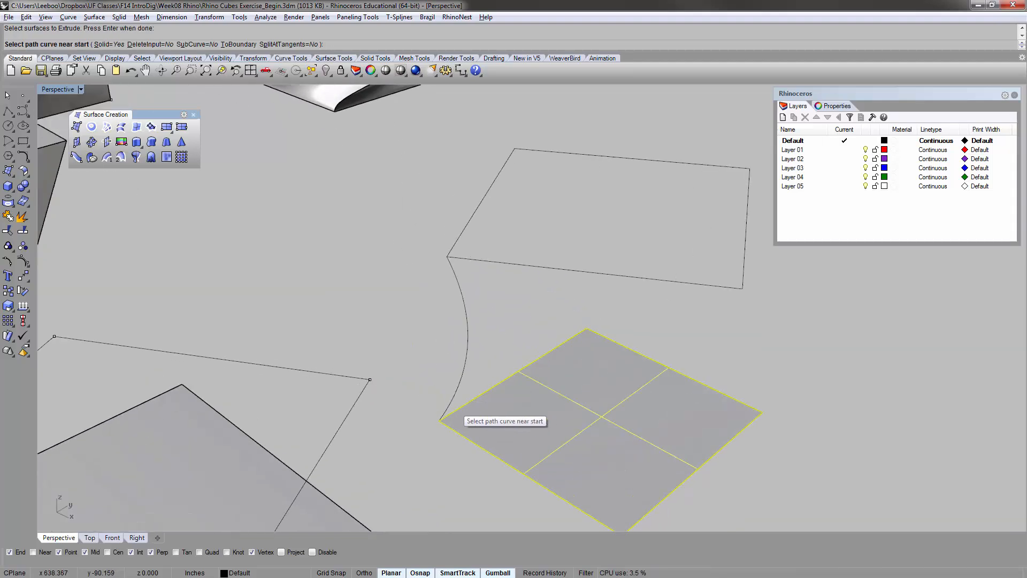
{"action": "left_click", "coordinate": [449, 411]}
{"action": "right_click_drag", "start_coordinate": [449, 412], "coordinate": [497, 343]}
{"action": "scroll", "coordinate": [513, 299], "scroll_direction": "down", "scroll_amount": 4}
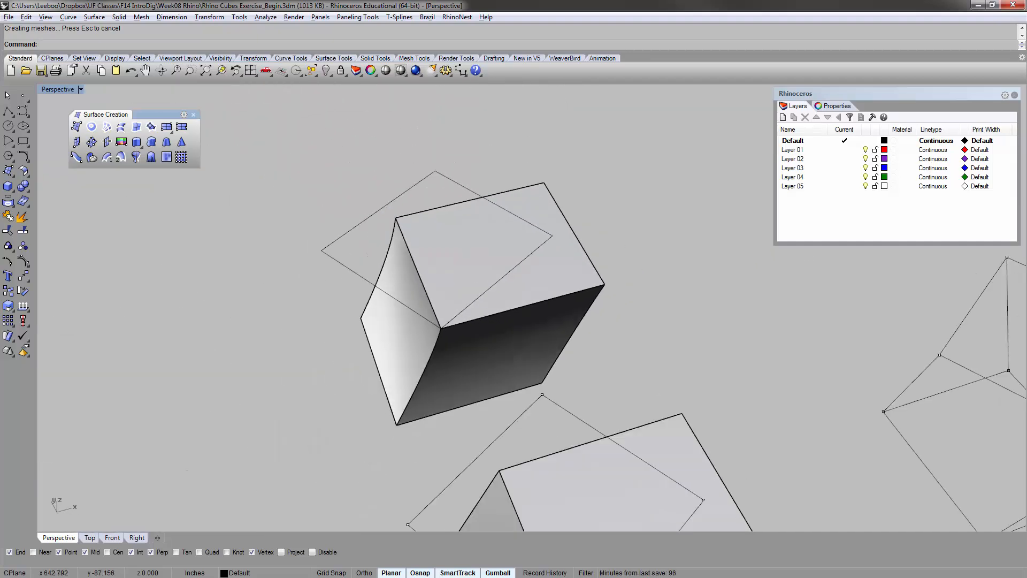
{"action": "right_click_drag", "start_coordinate": [513, 300], "coordinate": [436, 323]}
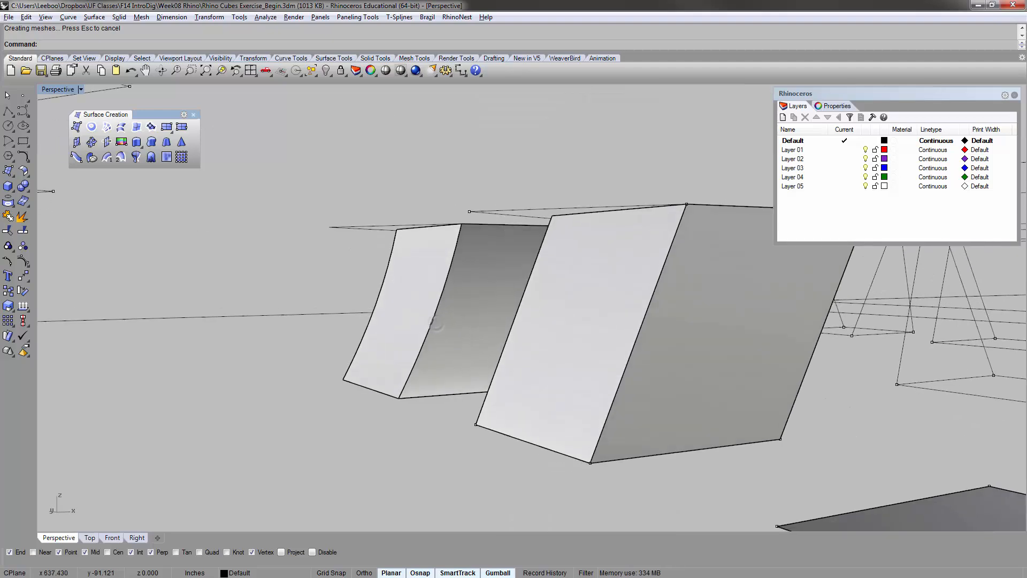
{"action": "right_click_drag", "start_coordinate": [481, 288], "coordinate": [508, 379]}
- Examine the Loft and Loft - Straight Sections exercises and compare them with the neighbouring cube exercises and Part 3
{"action": "scroll", "coordinate": [481, 310], "scroll_direction": "down", "scroll_amount": 6}
{"action": "right_click_drag", "start_coordinate": [770, 508], "coordinate": [571, 376], "text": "shift"}
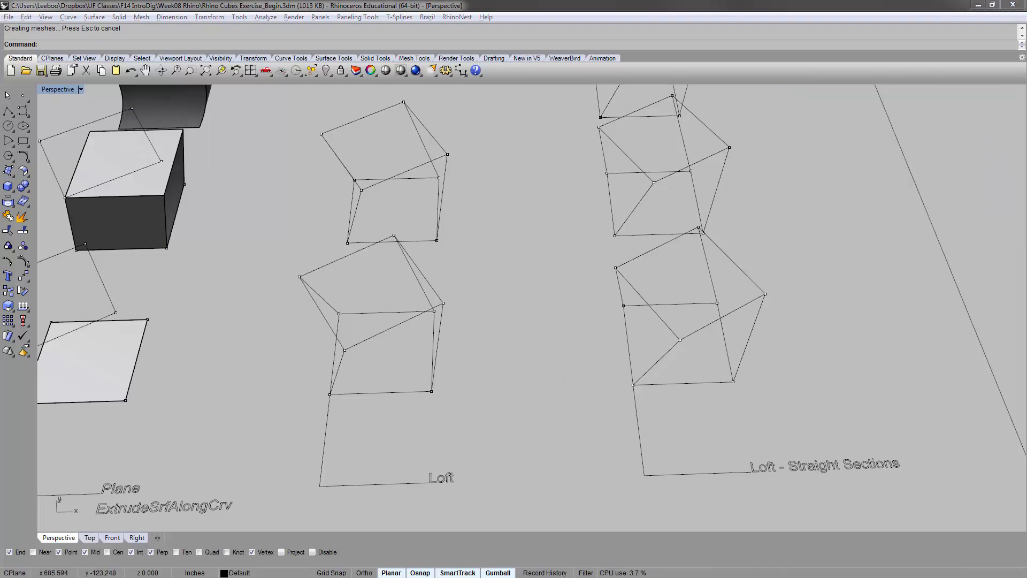
{"action": "right_click_drag", "start_coordinate": [460, 343], "coordinate": [462, 215]}
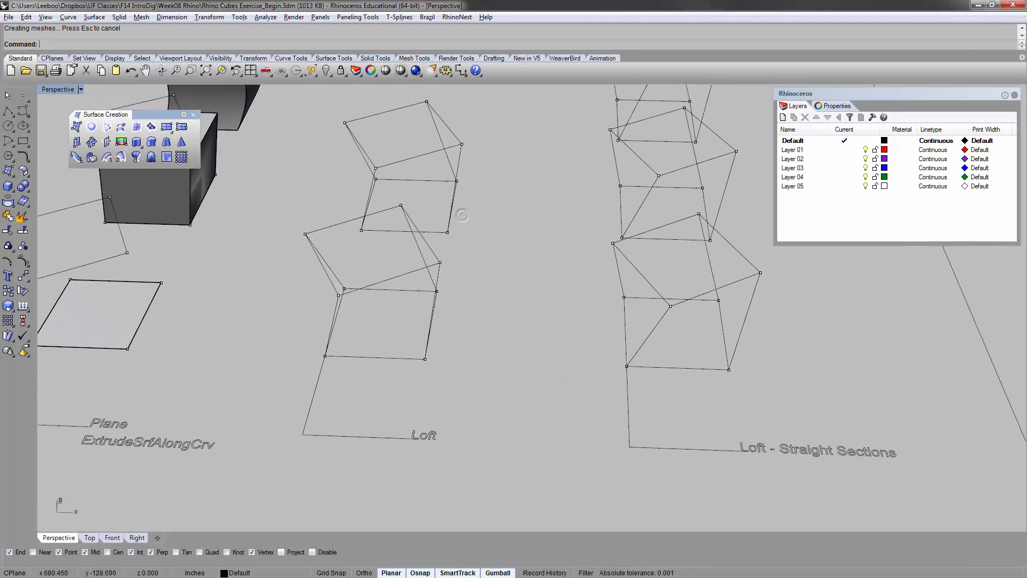
{"action": "scroll", "coordinate": [474, 334], "scroll_direction": "down", "scroll_amount": 8}
{"action": "scroll", "coordinate": [460, 329], "scroll_direction": "up", "scroll_amount": 7}
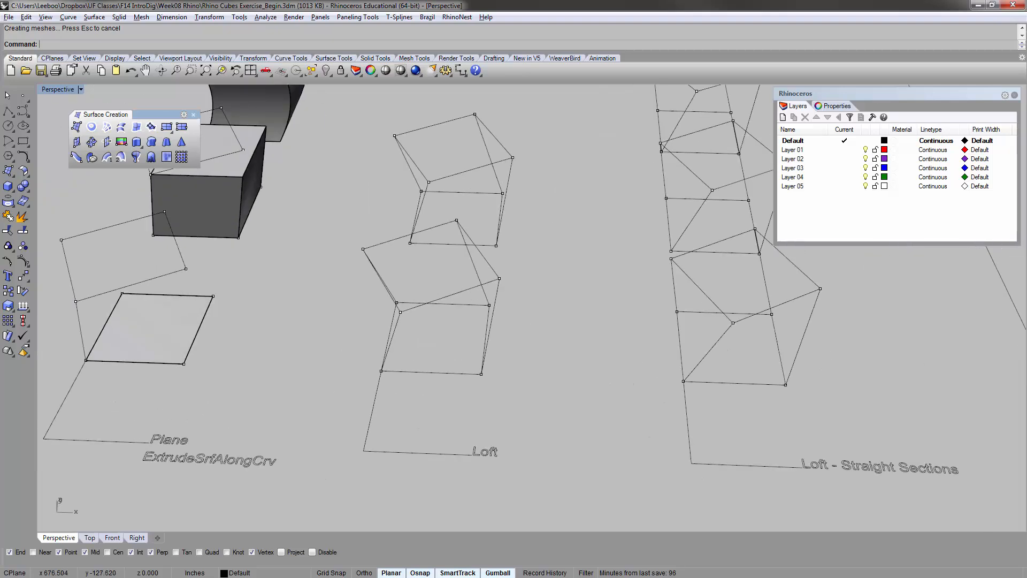
{"action": "scroll", "coordinate": [497, 337], "scroll_direction": "down", "scroll_amount": 8}
{"action": "right_click_drag", "start_coordinate": [200, 282], "coordinate": [336, 282], "text": "shift"}
{"action": "scroll", "coordinate": [385, 321], "scroll_direction": "up", "scroll_amount": 8}
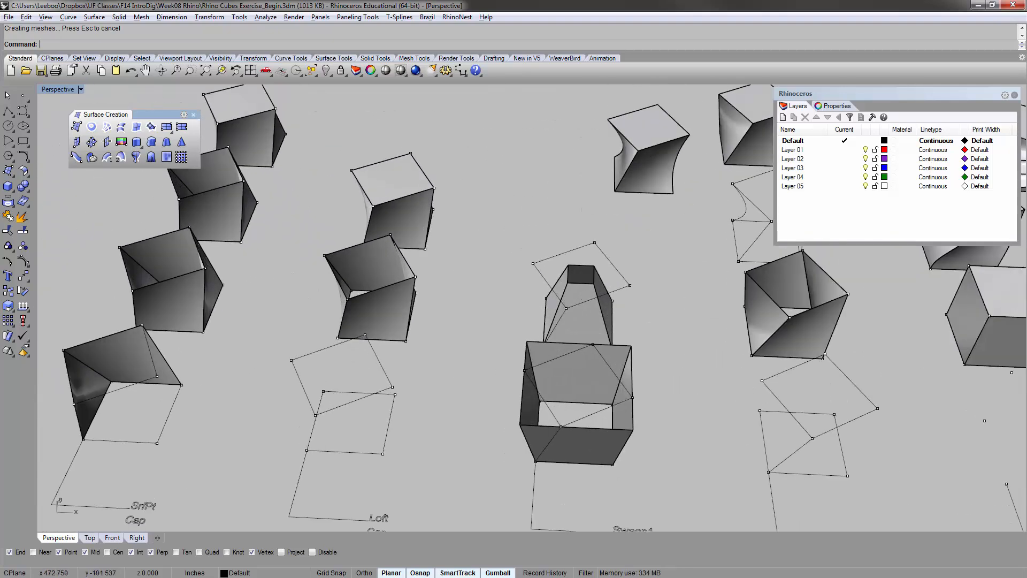
{"action": "scroll", "coordinate": [247, 283], "scroll_direction": "down", "scroll_amount": 8}
{"action": "scroll", "coordinate": [389, 286], "scroll_direction": "down", "scroll_amount": 6}
{"action": "right_click_drag", "start_coordinate": [866, 327], "coordinate": [544, 303], "text": "shift"}
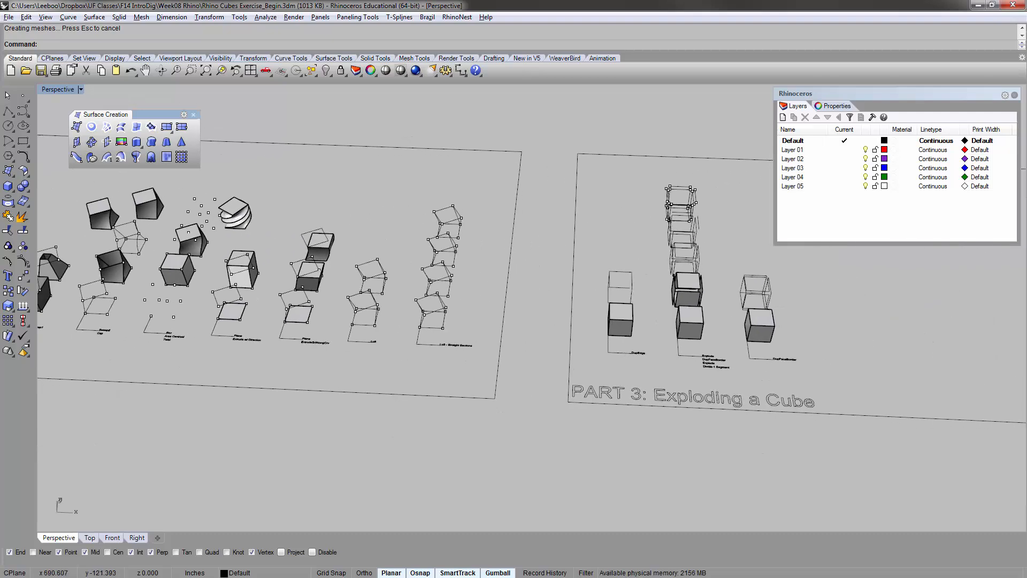
{"action": "scroll", "coordinate": [390, 294], "scroll_direction": "up", "scroll_amount": 7}
{"action": "scroll", "coordinate": [348, 287], "scroll_direction": "up", "scroll_amount": 6}
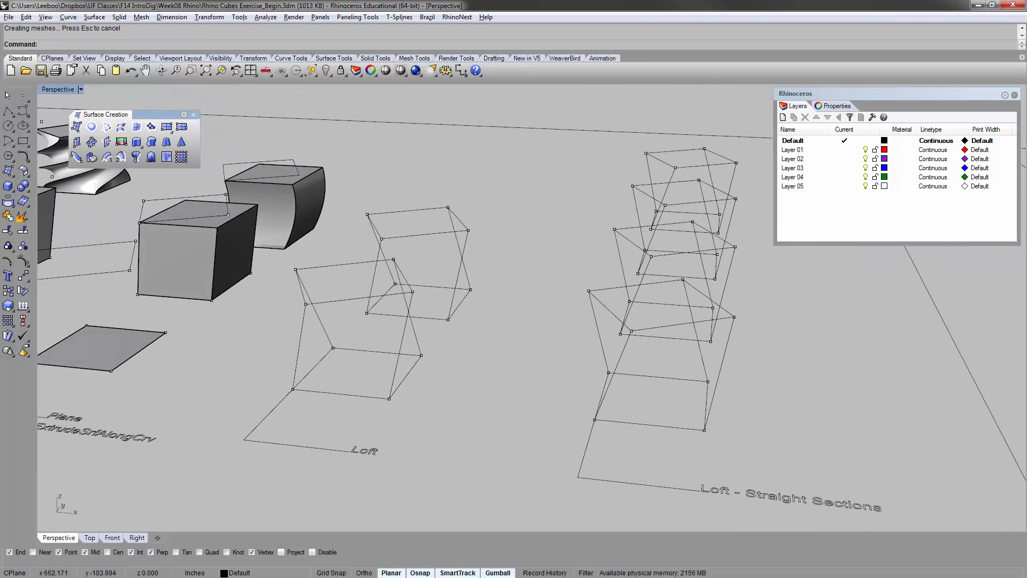
- Inspect the slanted side lines of the front Loft frame by selecting them individually
{"action": "left_click", "coordinate": [337, 302]}
{"action": "type", "text": "zs"}
{"action": "key", "text": "Return"}
{"action": "left_click", "coordinate": [337, 302]}
{"action": "scroll", "coordinate": [338, 301], "scroll_direction": "down", "scroll_amount": 6}
{"action": "right_click_drag", "start_coordinate": [343, 305], "coordinate": [345, 286]}
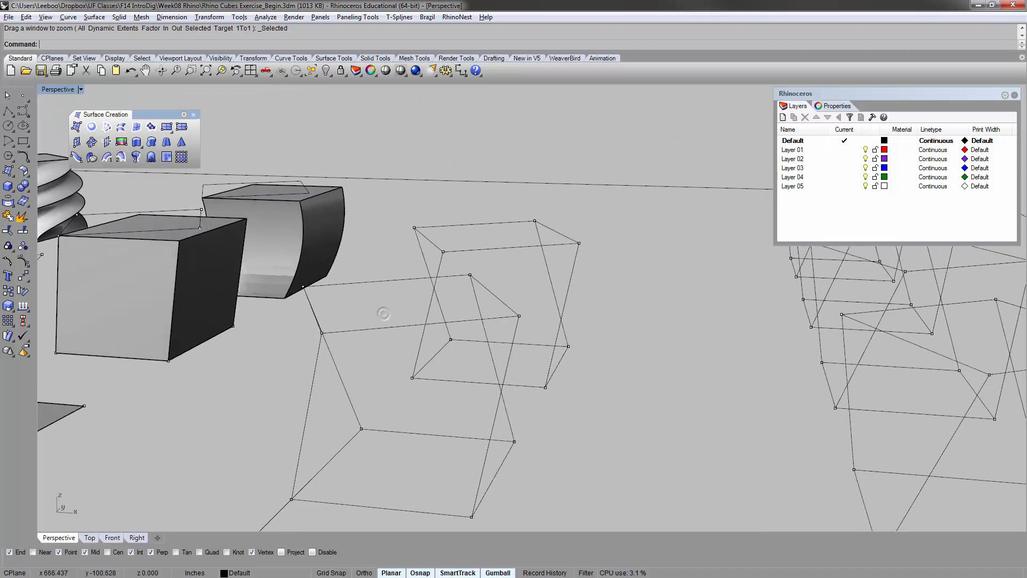
{"action": "right_click_drag", "start_coordinate": [418, 328], "coordinate": [308, 244], "text": "shift"}
{"action": "left_click", "coordinate": [209, 340]}
{"action": "left_click", "coordinate": [298, 279]}
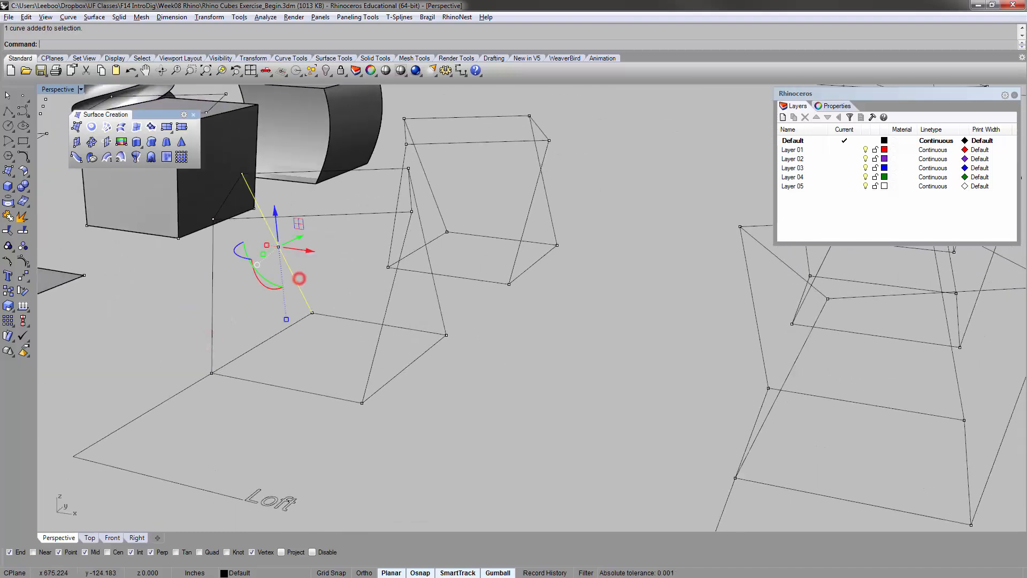
{"action": "left_click", "coordinate": [376, 352]}
{"action": "left_click", "coordinate": [440, 297]}
{"action": "left_click", "coordinate": [472, 292]}
{"action": "right_click_drag", "start_coordinate": [473, 291], "coordinate": [452, 327]}
{"action": "scroll", "coordinate": [435, 214], "scroll_direction": "down", "scroll_amount": 5}
{"action": "right_click_drag", "start_coordinate": [417, 174], "coordinate": [404, 246], "text": "shift"}
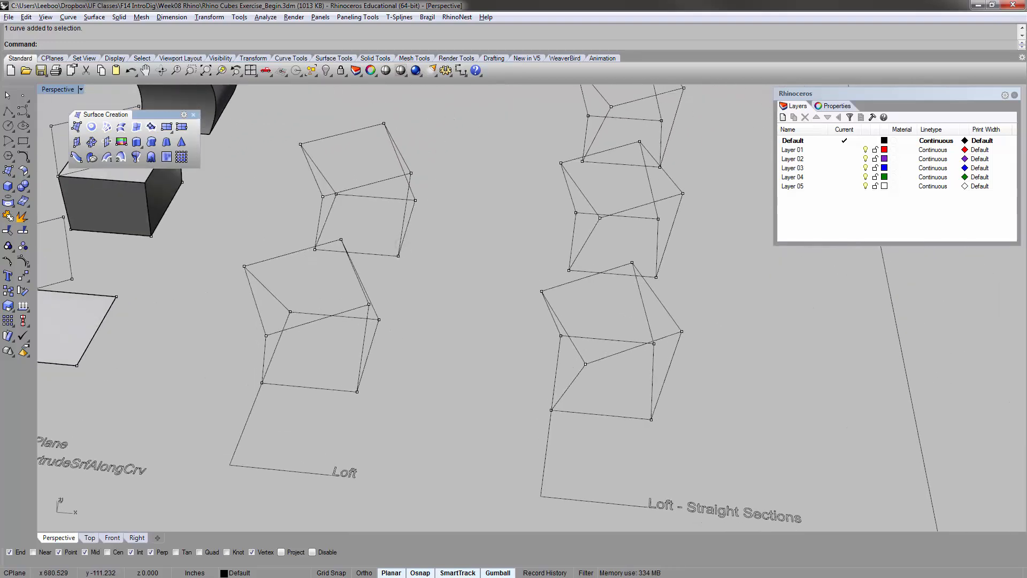
- Start Loft with the four slanted side lines of the front Loft frame, picked in order around the cube
{"action": "type", "text": "ft"}
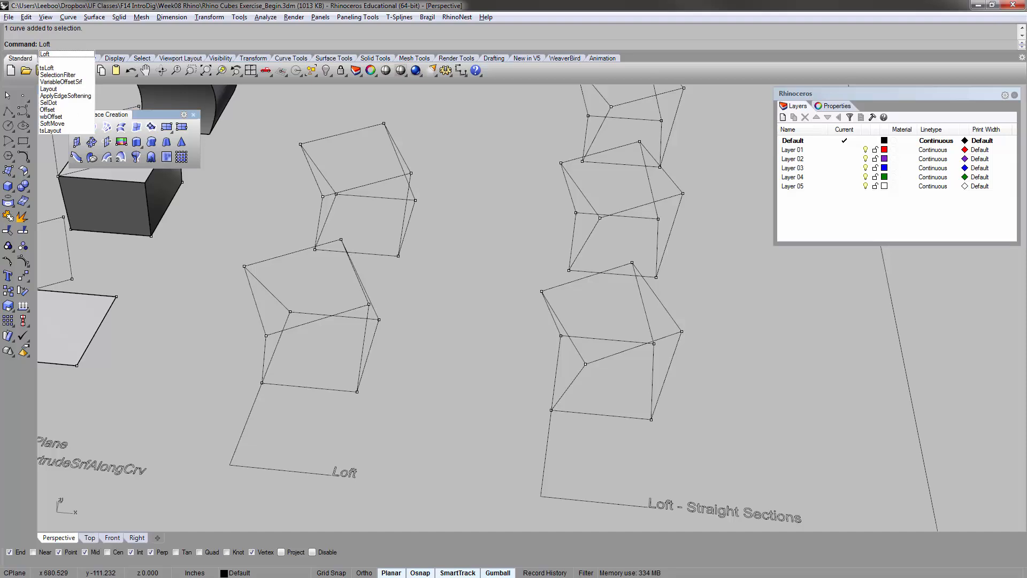
{"action": "key", "text": "Return"}
{"action": "right_click_drag", "start_coordinate": [423, 263], "coordinate": [412, 237]}
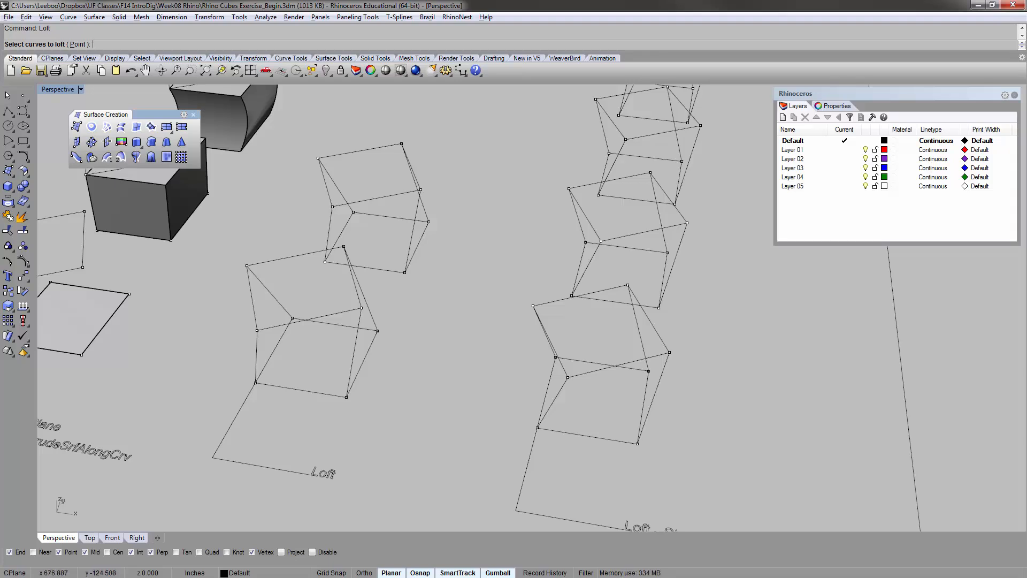
{"action": "left_click", "coordinate": [366, 300]}
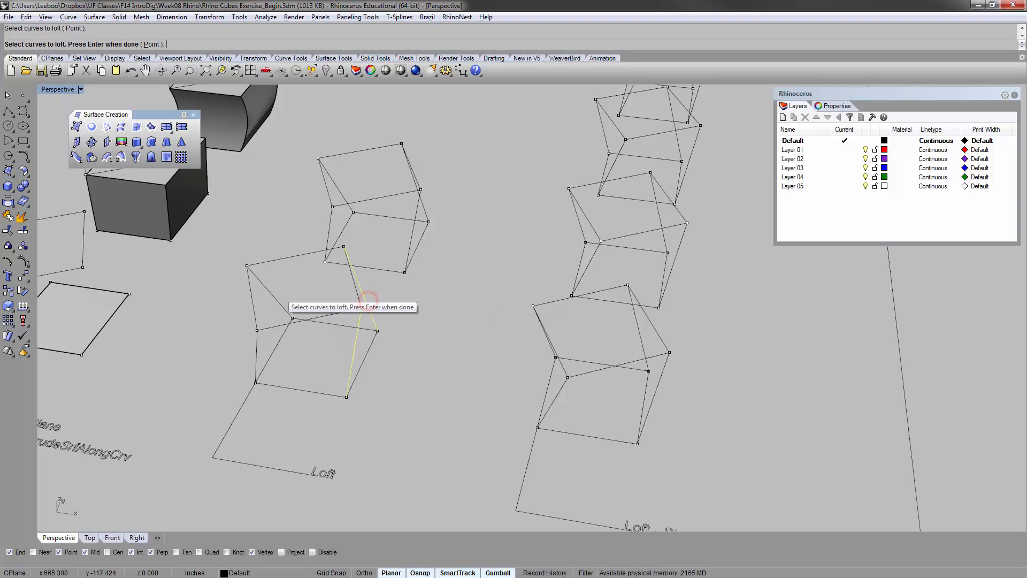
{"action": "left_click", "coordinate": [271, 292]}
{"action": "left_click", "coordinate": [254, 347]}
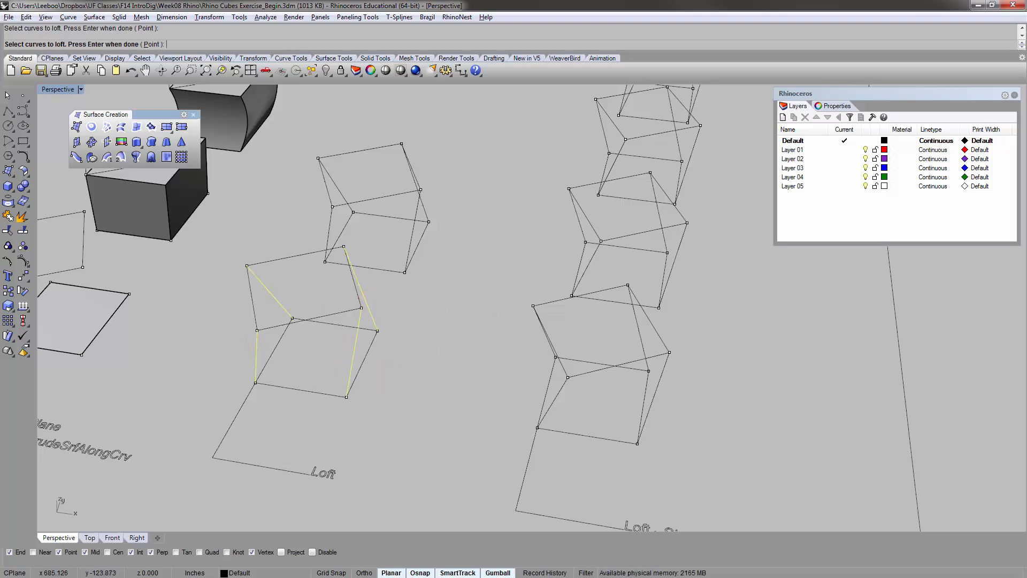
{"action": "right_click", "coordinate": [443, 372]}
{"action": "right_click_drag", "start_coordinate": [443, 372], "coordinate": [321, 331]}
{"action": "scroll", "coordinate": [369, 329], "scroll_direction": "up", "scroll_amount": 7}
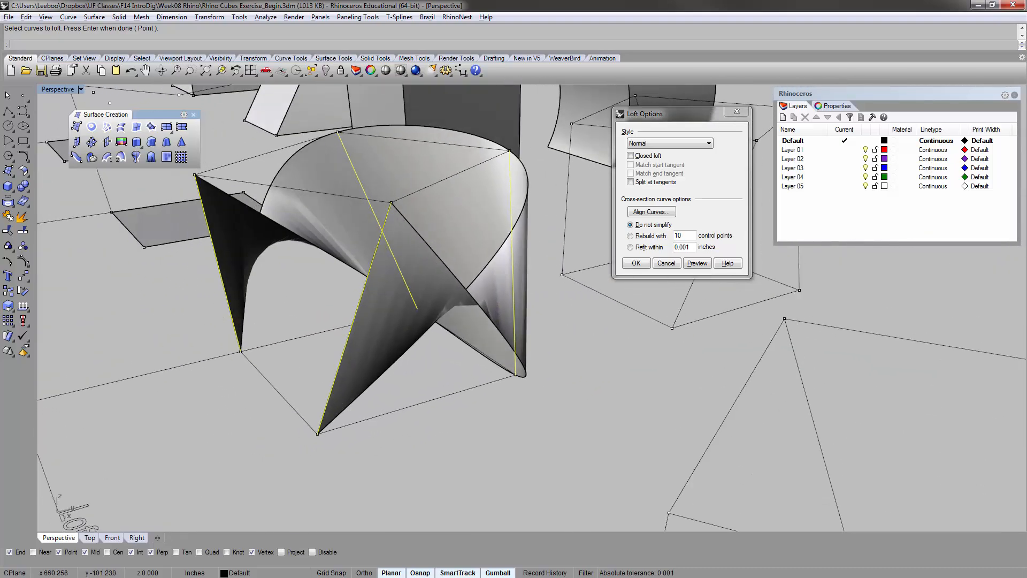
- Align the loft curves by reversing two side lines at their upper ends, and create the loft with the Normal style
{"action": "left_click", "coordinate": [650, 212]}
{"action": "right_click_drag", "start_coordinate": [458, 280], "coordinate": [511, 258]}
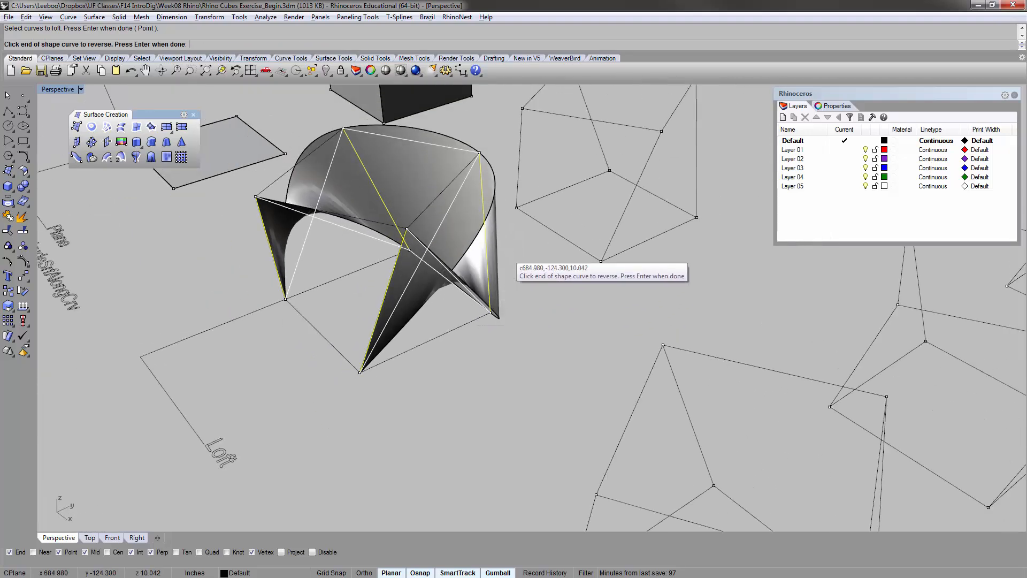
{"action": "left_click", "coordinate": [407, 228]}
{"action": "left_click", "coordinate": [256, 196]}
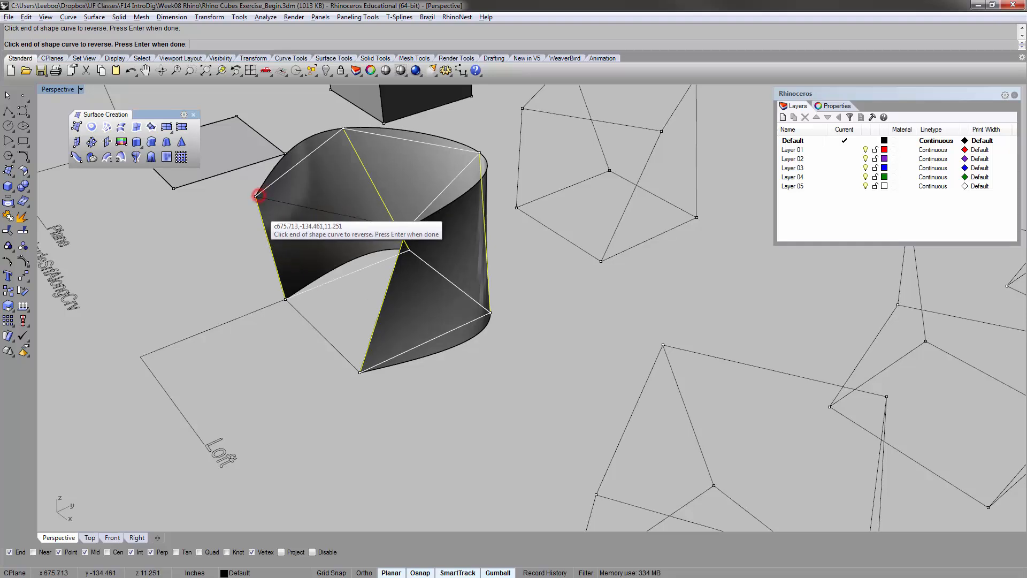
{"action": "right_click_drag", "start_coordinate": [333, 293], "coordinate": [469, 224]}
{"action": "key", "text": "Return"}
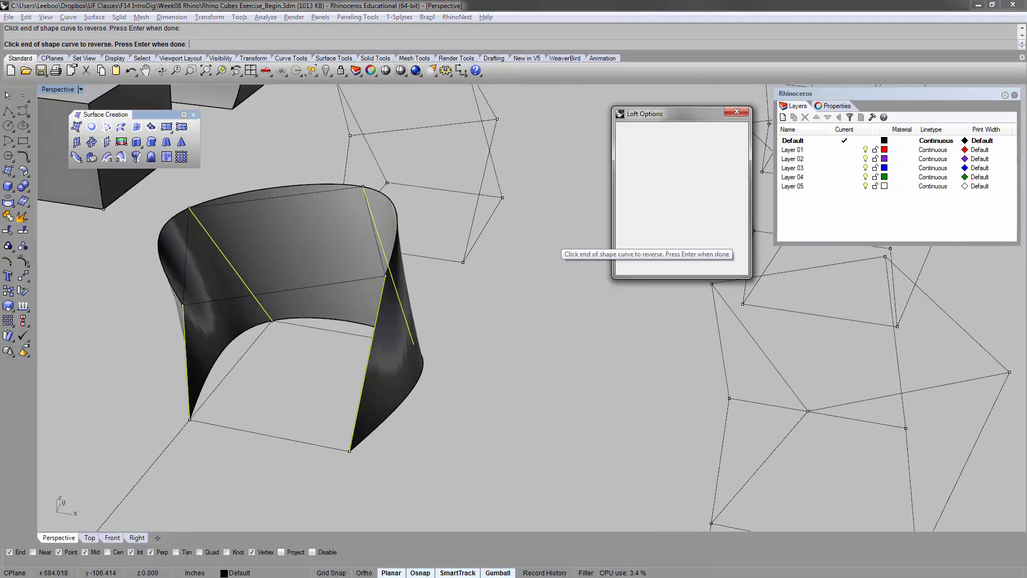
{"action": "left_click", "coordinate": [635, 263]}
- Loft the four slanted side lines of the second Loft frame, behind the front one, with the Normal style
{"action": "right_click_drag", "start_coordinate": [641, 264], "coordinate": [527, 303]}
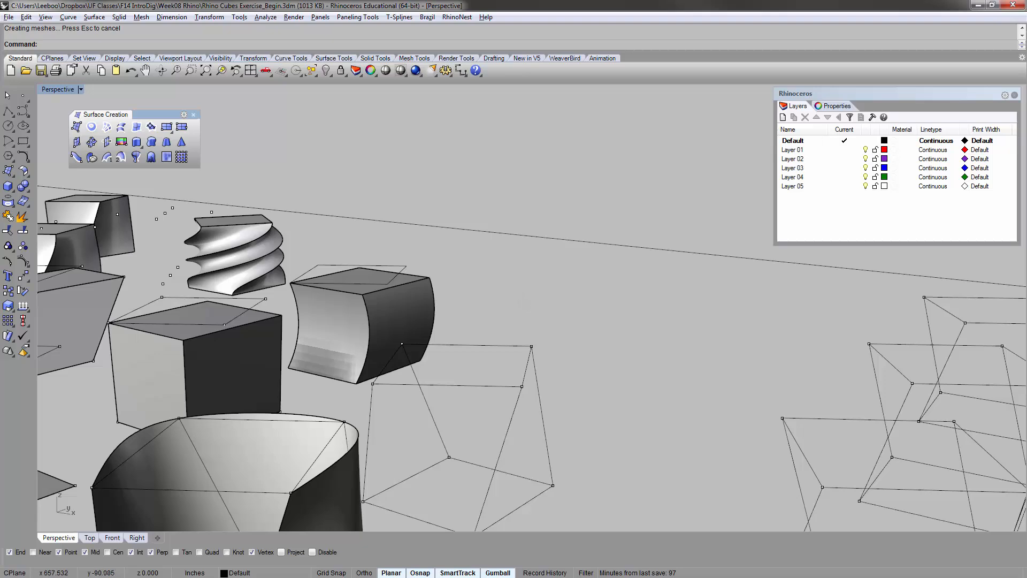
{"action": "left_click", "coordinate": [426, 398]}
{"action": "left_click", "coordinate": [369, 392], "text": "shift"}
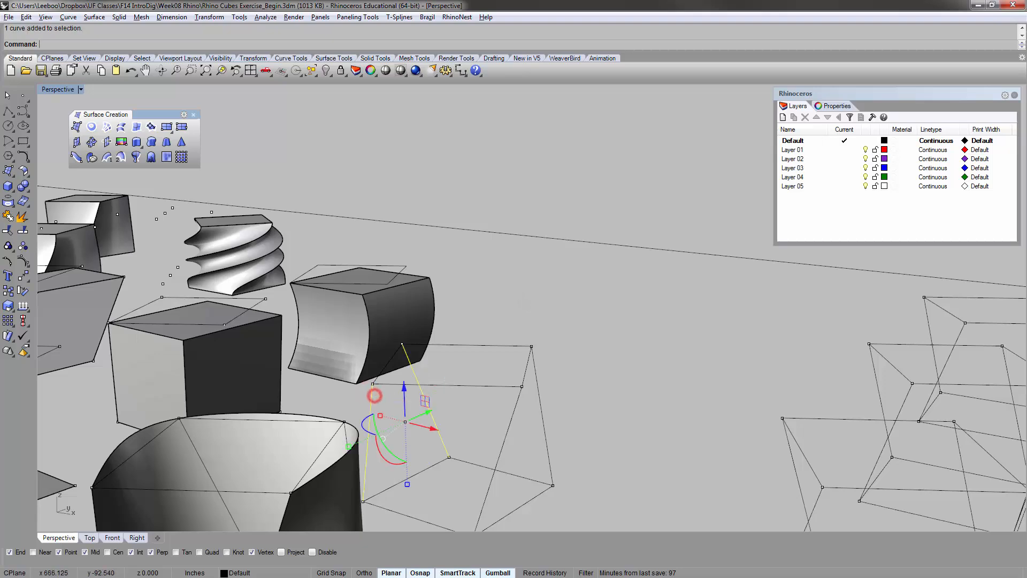
{"action": "left_click", "coordinate": [510, 425], "text": "shift"}
{"action": "right_click_drag", "start_coordinate": [538, 414], "coordinate": [551, 295]}
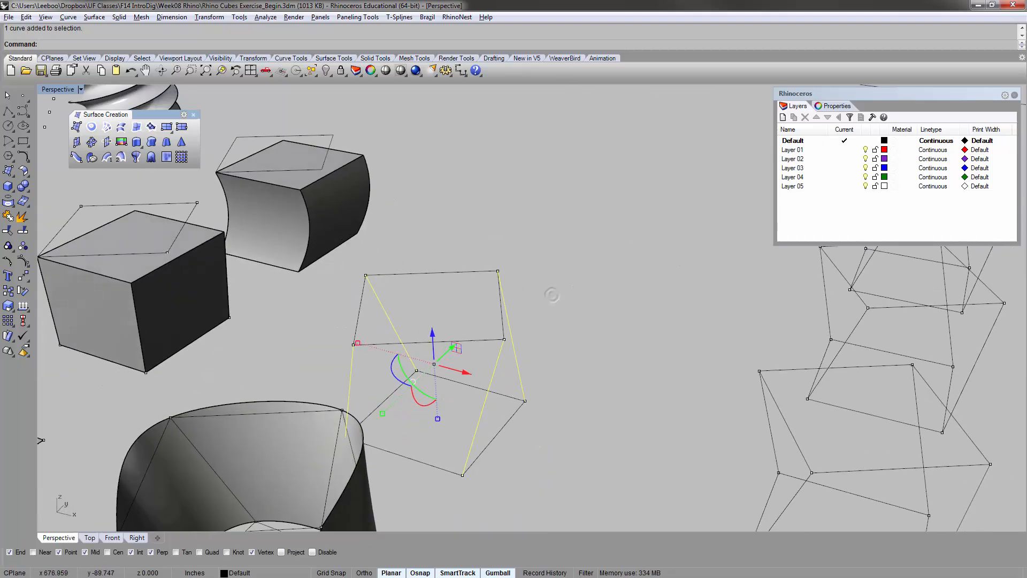
{"action": "type", "text": "t"}
{"action": "key", "text": "Return"}
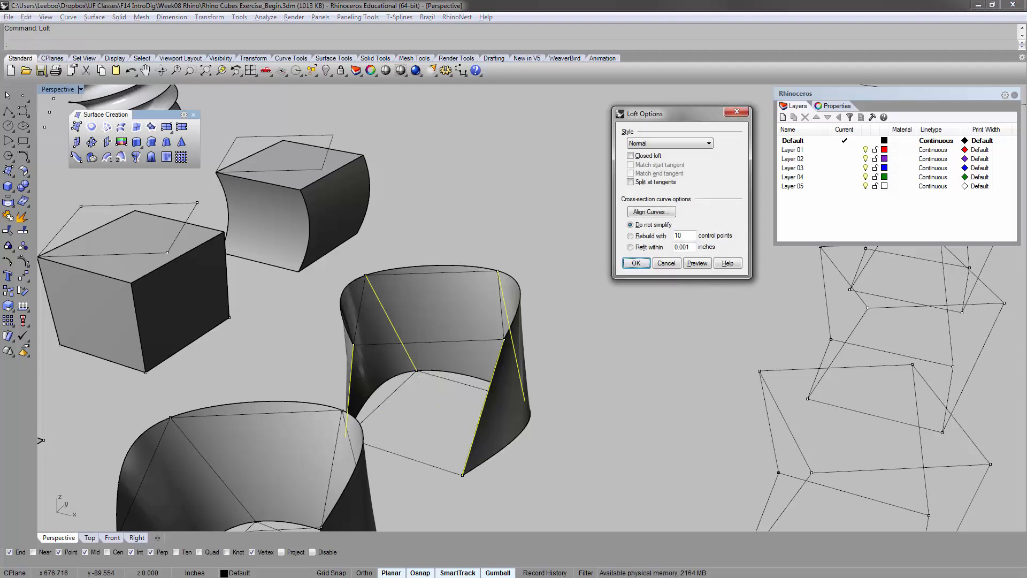
{"action": "right_click_drag", "start_coordinate": [40, 439], "coordinate": [42, 320]}
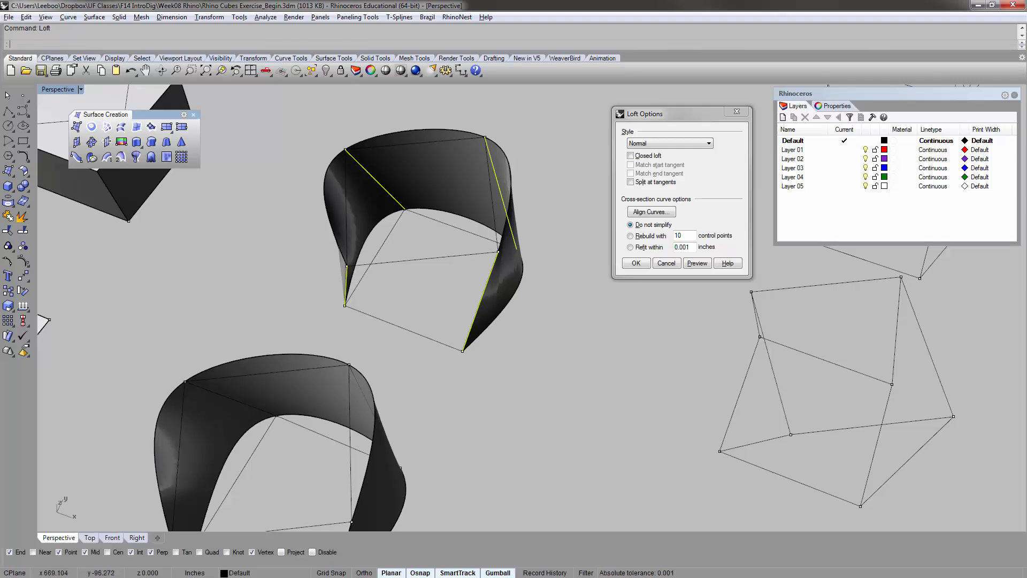
{"action": "left_click", "coordinate": [636, 262]}
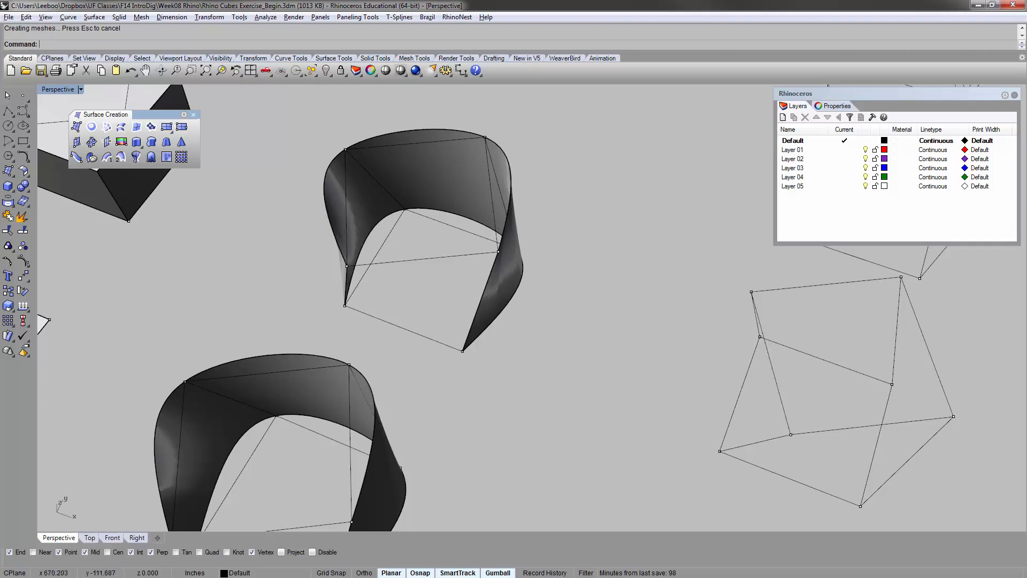
- Delete the lofted surface from the front Loft frame, keeping its frame lines
{"action": "scroll", "coordinate": [408, 377], "scroll_direction": "down", "scroll_amount": 5}
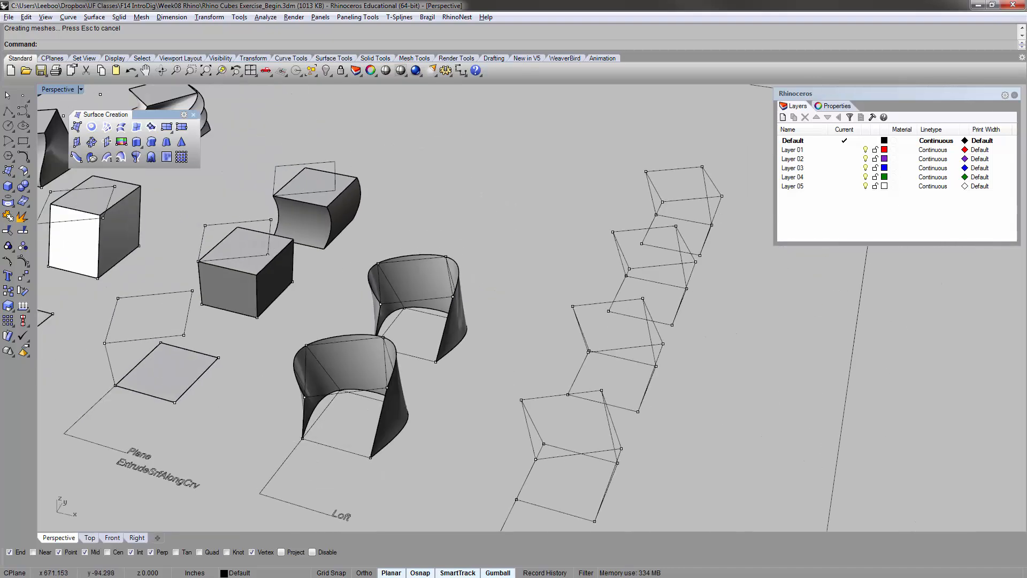
{"action": "scroll", "coordinate": [411, 331], "scroll_direction": "up", "scroll_amount": 3}
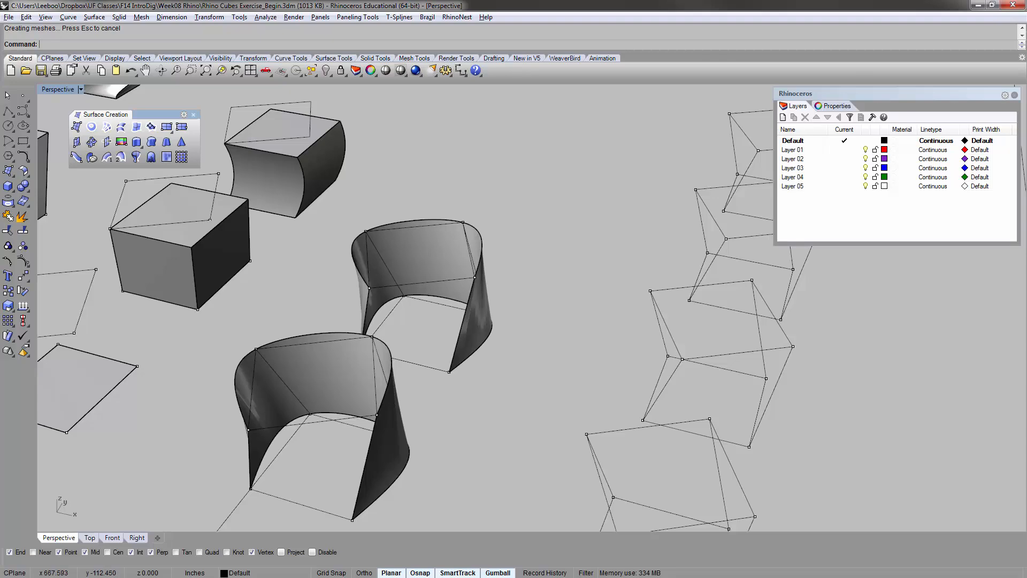
{"action": "scroll", "coordinate": [344, 375], "scroll_direction": "down", "scroll_amount": 3}
{"action": "left_click", "coordinate": [345, 356]}
{"action": "key", "text": "Delete"}
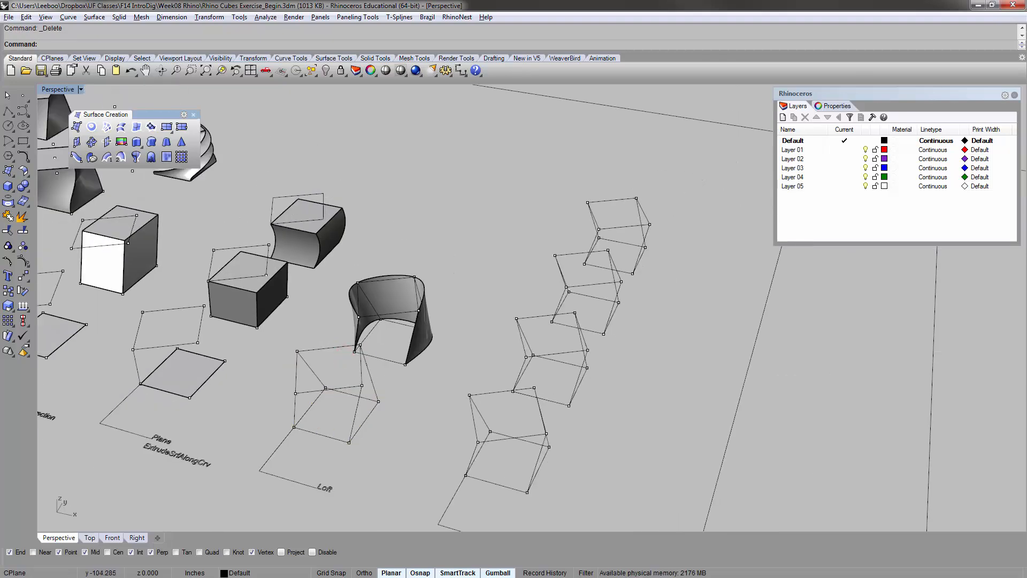
- Try Loft on the front Loft frame with its four side lines picked out of order, crossing diagonally over the cube
{"action": "right_click_drag", "start_coordinate": [350, 343], "coordinate": [383, 247], "text": "shift"}
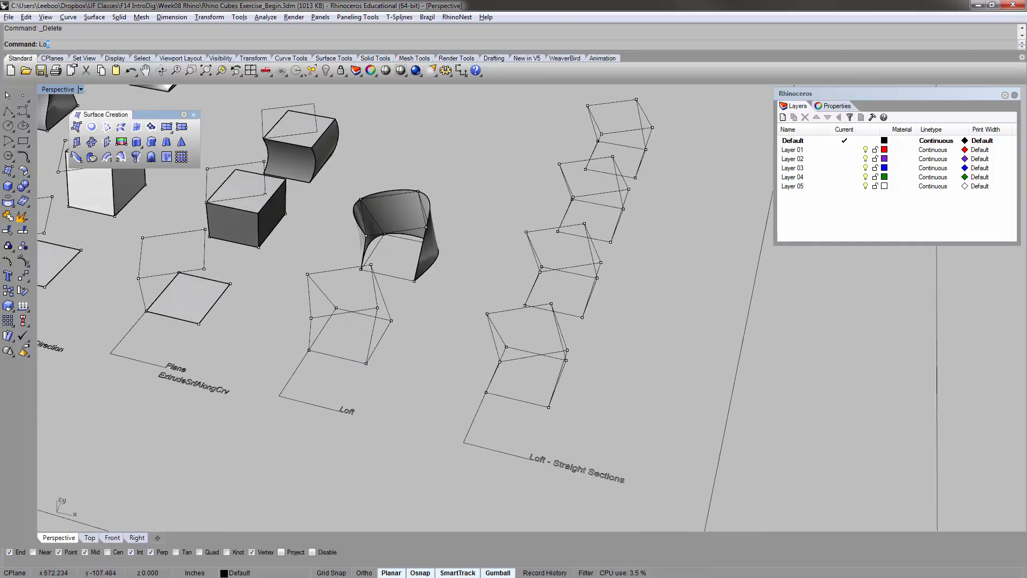
{"action": "type", "text": "ft"}
{"action": "key", "text": "Return"}
{"action": "scroll", "coordinate": [342, 315], "scroll_direction": "up", "scroll_amount": 3}
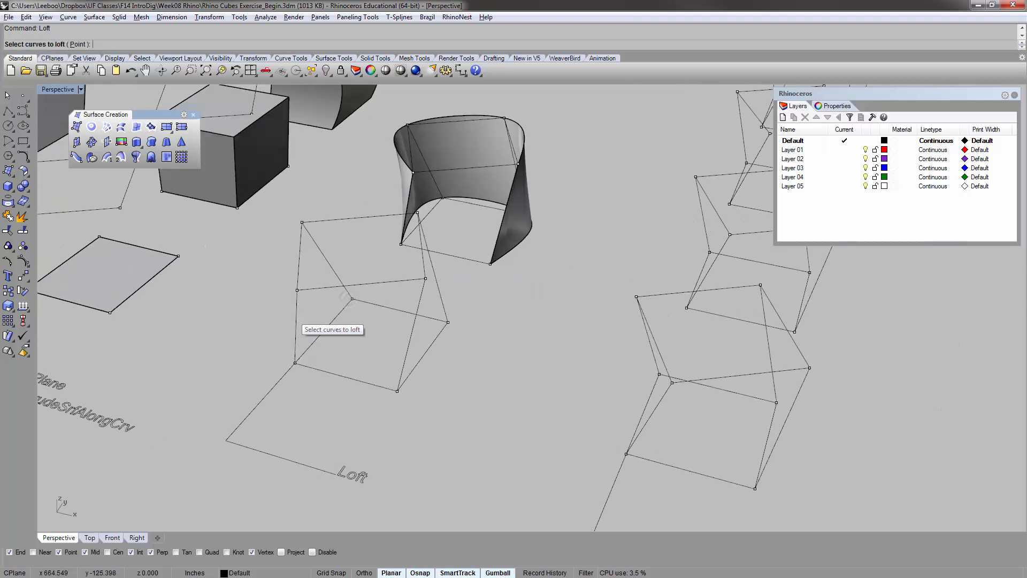
{"action": "scroll", "coordinate": [345, 318], "scroll_direction": "up", "scroll_amount": 4}
{"action": "right_click_drag", "start_coordinate": [345, 319], "coordinate": [338, 305]}
{"action": "scroll", "coordinate": [338, 306], "scroll_direction": "down", "scroll_amount": 4}
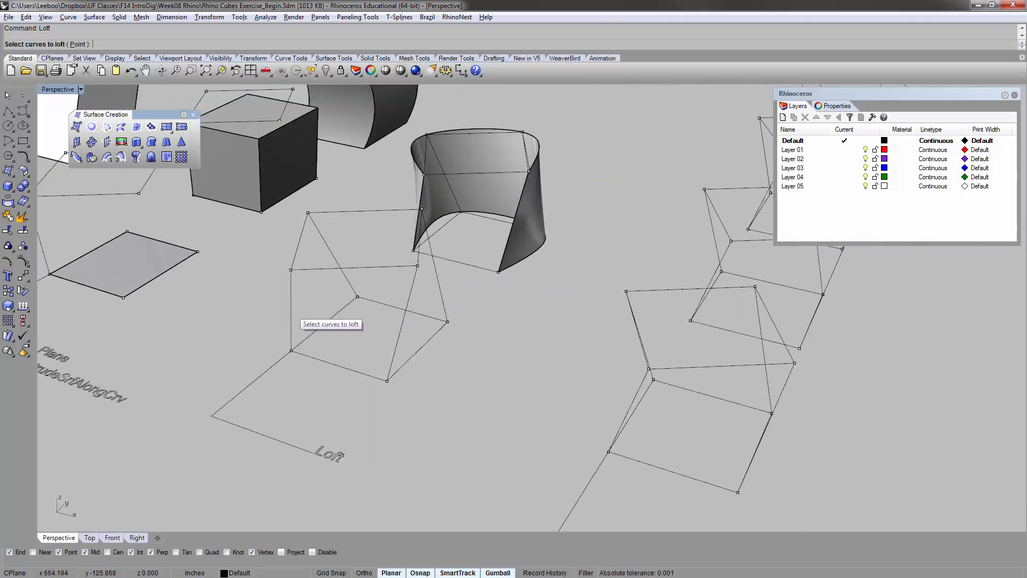
{"action": "left_click", "coordinate": [289, 308]}
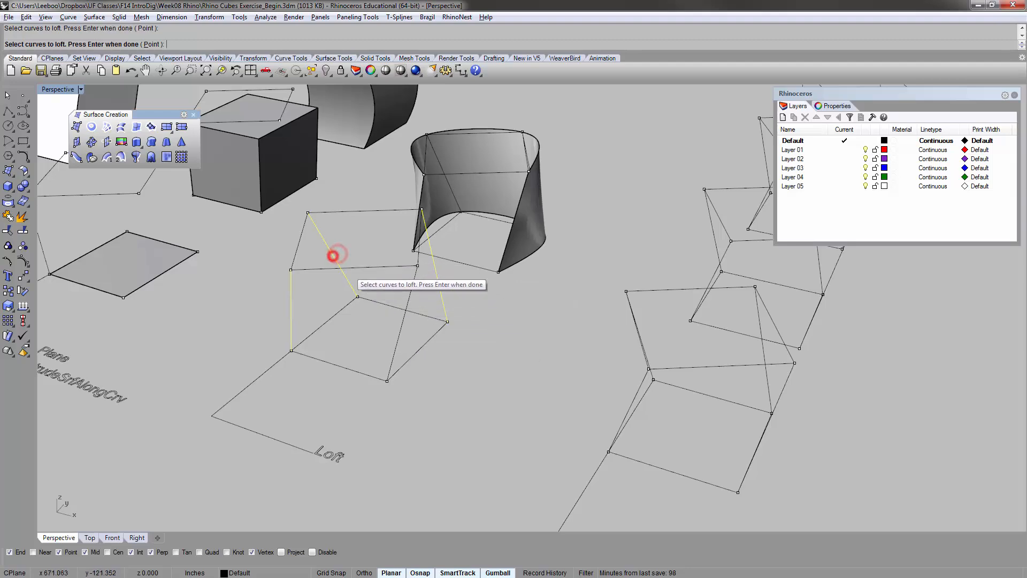
{"action": "right_click", "coordinate": [484, 315]}
- Examine the self-crossing loft preview on the front frame and cancel the loft
{"action": "mouse_move", "coordinate": [466, 251]}
{"action": "right_mouse_down"}
{"action": "mouse_move", "coordinate": [447, 292]}
{"action": "mouse_move", "coordinate": [455, 273]}
{"action": "mouse_move", "coordinate": [464, 282]}
{"action": "mouse_move", "coordinate": [451, 256]}
{"action": "right_mouse_up"}
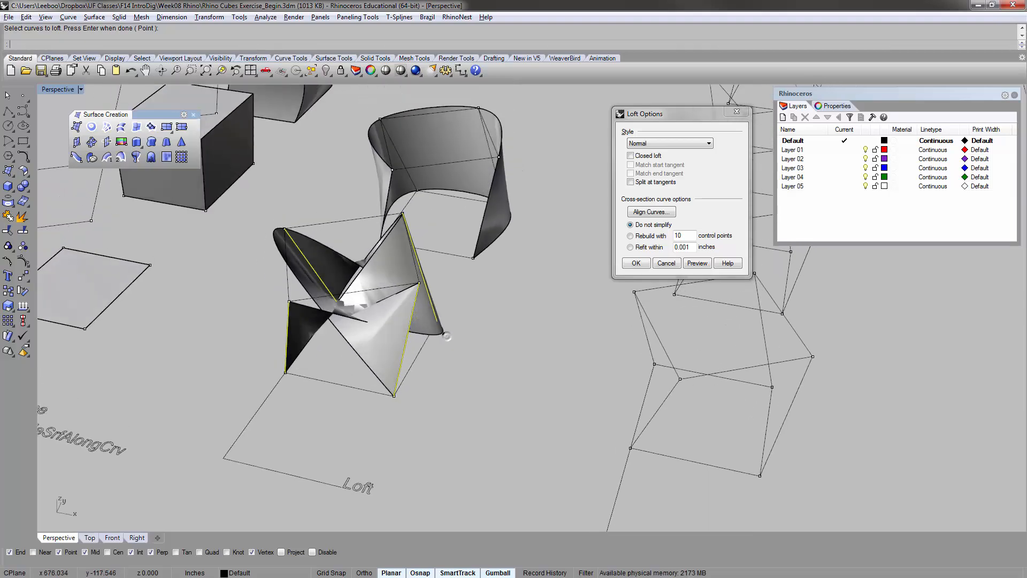
{"action": "scroll", "coordinate": [394, 292], "scroll_direction": "up", "scroll_amount": 5}
{"action": "right_click_drag", "start_coordinate": [393, 291], "coordinate": [385, 316]}
{"action": "right_click_drag", "start_coordinate": [375, 255], "coordinate": [360, 266]}
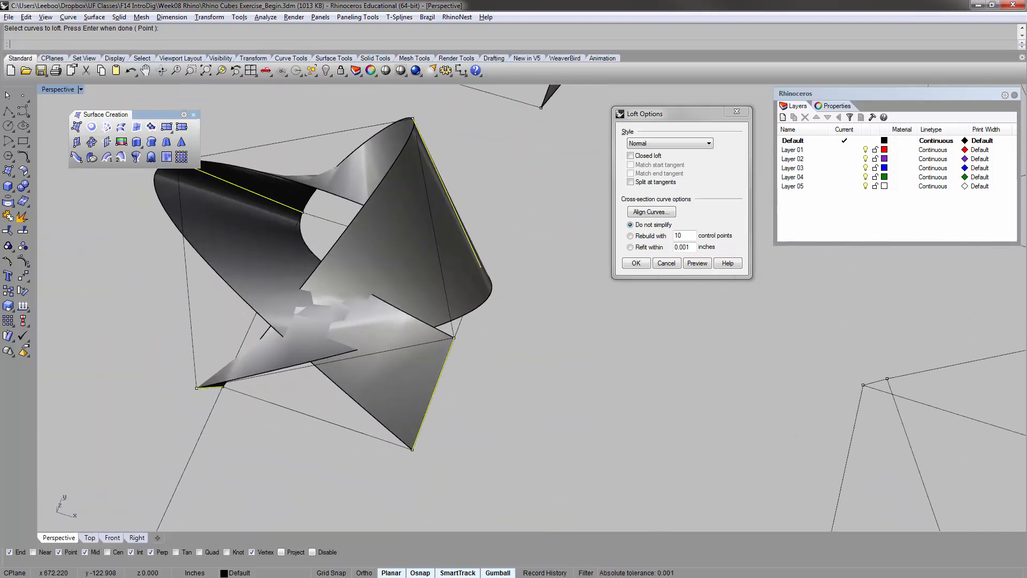
{"action": "scroll", "coordinate": [359, 266], "scroll_direction": "down", "scroll_amount": 8}
{"action": "key", "text": "Escape"}
- Start Loft with the front Loft frame's four side lines, picked in order around the cube from the front-left line
{"action": "right_click_drag", "start_coordinate": [351, 176], "coordinate": [389, 307], "text": "shift"}
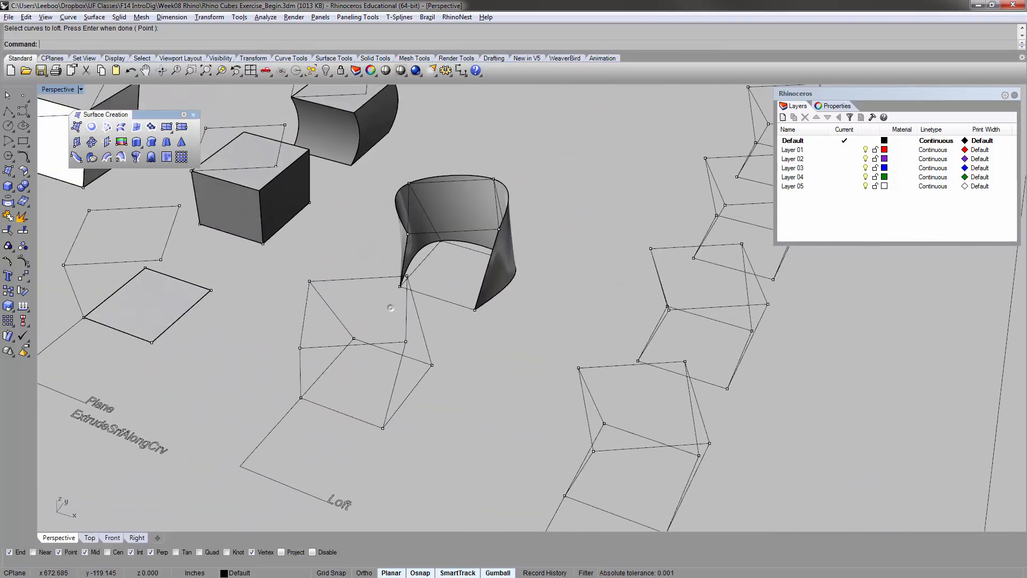
{"action": "scroll", "coordinate": [449, 233], "scroll_direction": "up", "scroll_amount": 4}
{"action": "right_click_drag", "start_coordinate": [447, 272], "coordinate": [449, 239]}
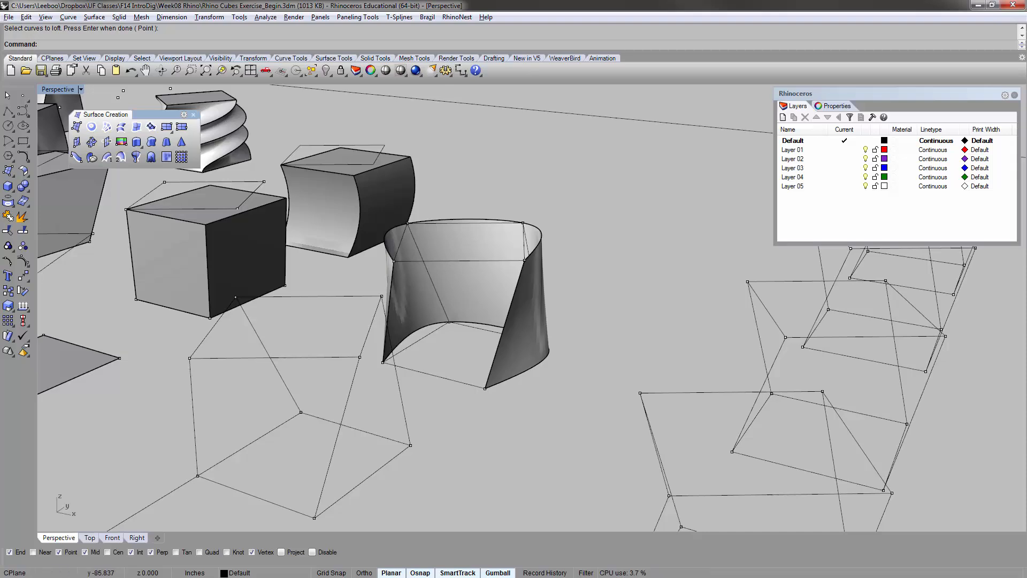
{"action": "right_click_drag", "start_coordinate": [399, 230], "coordinate": [432, 288]}
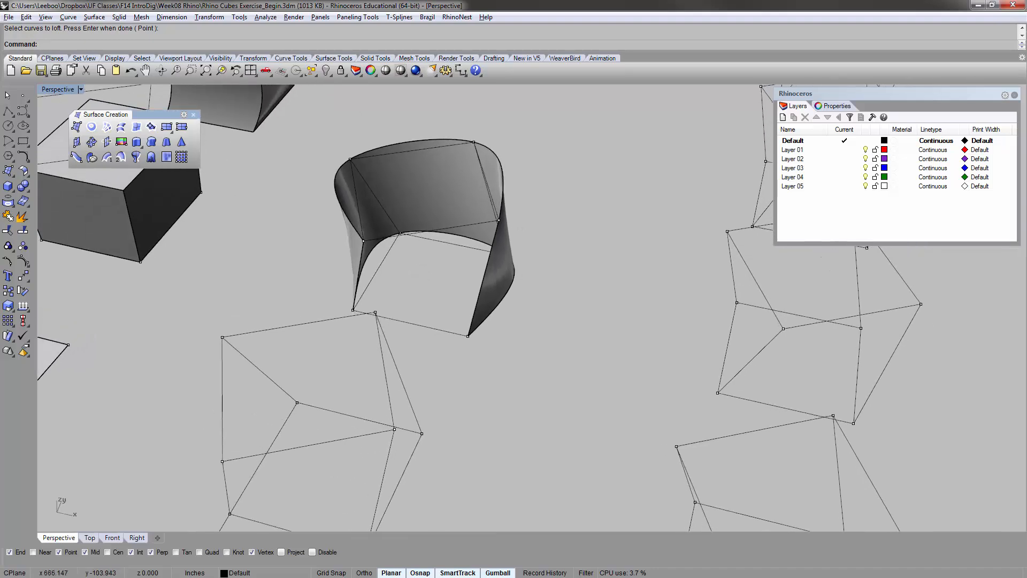
{"action": "right_click_drag", "start_coordinate": [430, 374], "coordinate": [426, 345]}
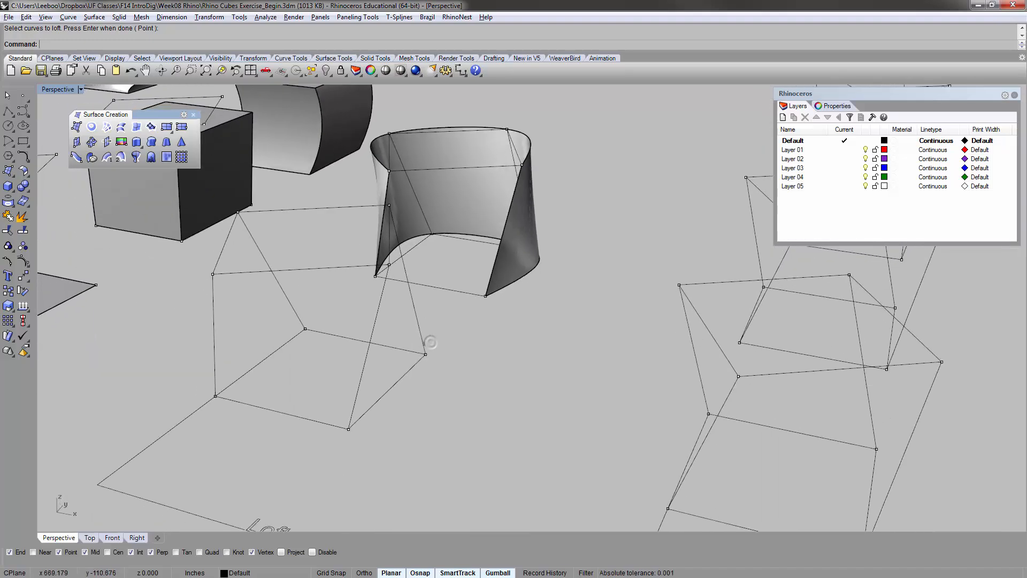
{"action": "right_click", "coordinate": [430, 343]}
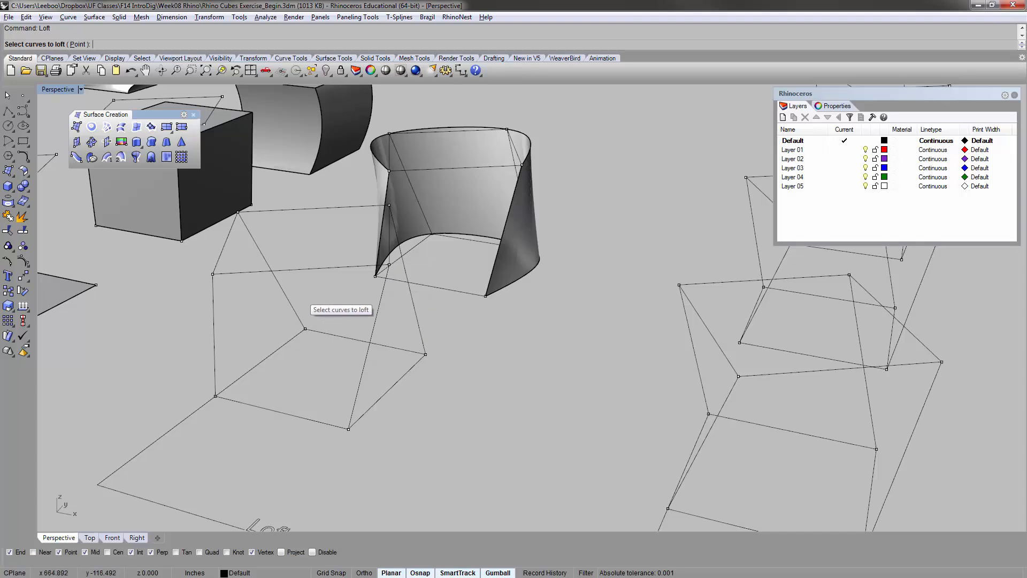
{"action": "right_click_drag", "start_coordinate": [306, 299], "coordinate": [280, 384]}
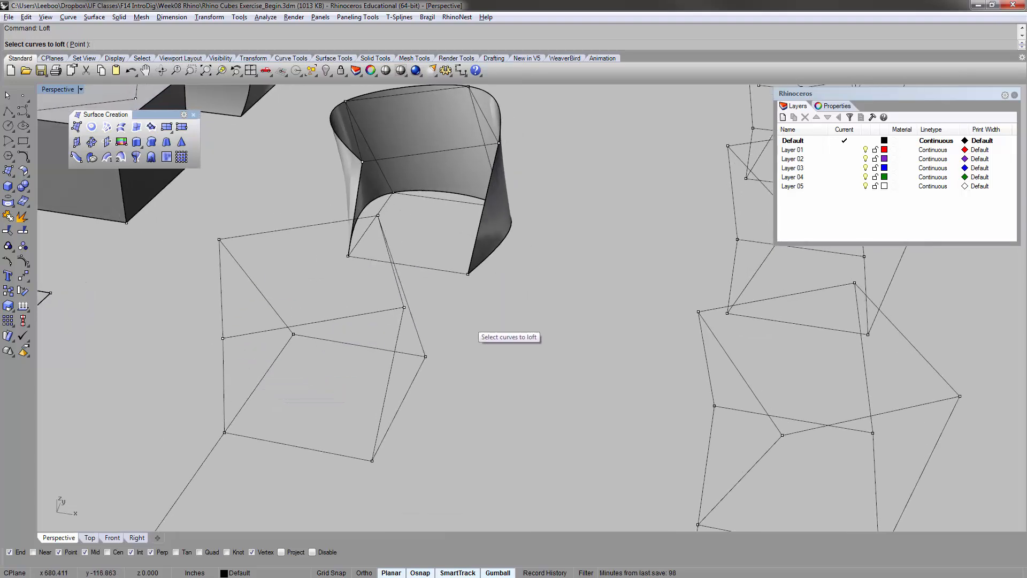
{"action": "right_click_drag", "start_coordinate": [456, 332], "coordinate": [318, 352]}
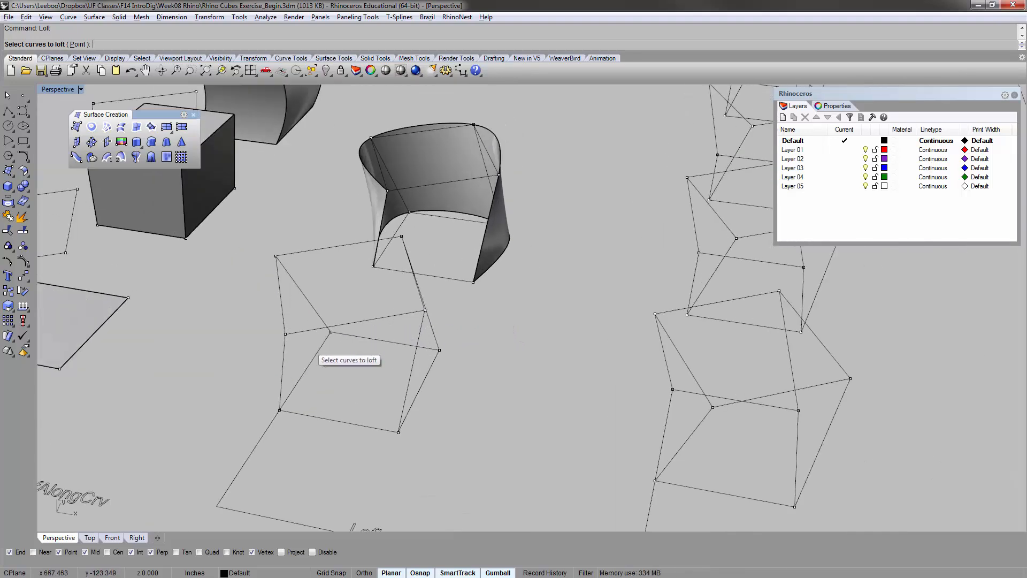
{"action": "left_click", "coordinate": [282, 353]}
{"action": "left_click", "coordinate": [411, 378]}
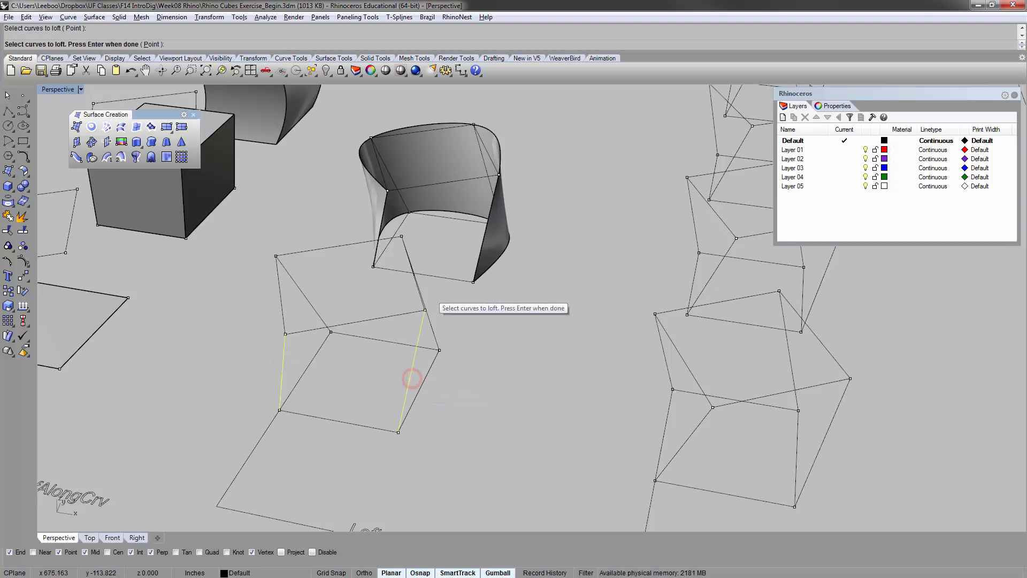
{"action": "right_click_drag", "start_coordinate": [423, 285], "coordinate": [428, 292]}
{"action": "left_click", "coordinate": [425, 278]}
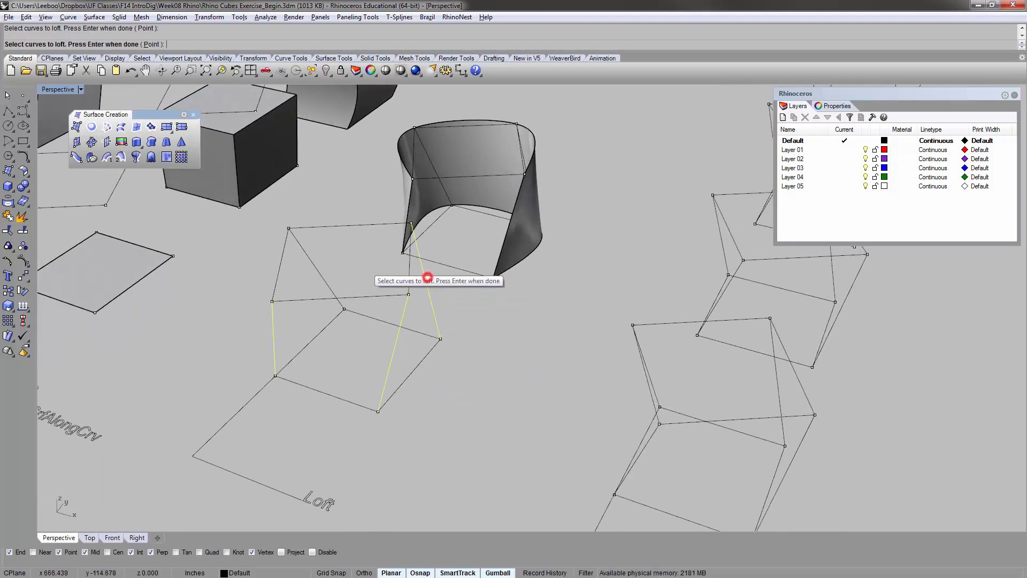
{"action": "left_click", "coordinate": [317, 266]}
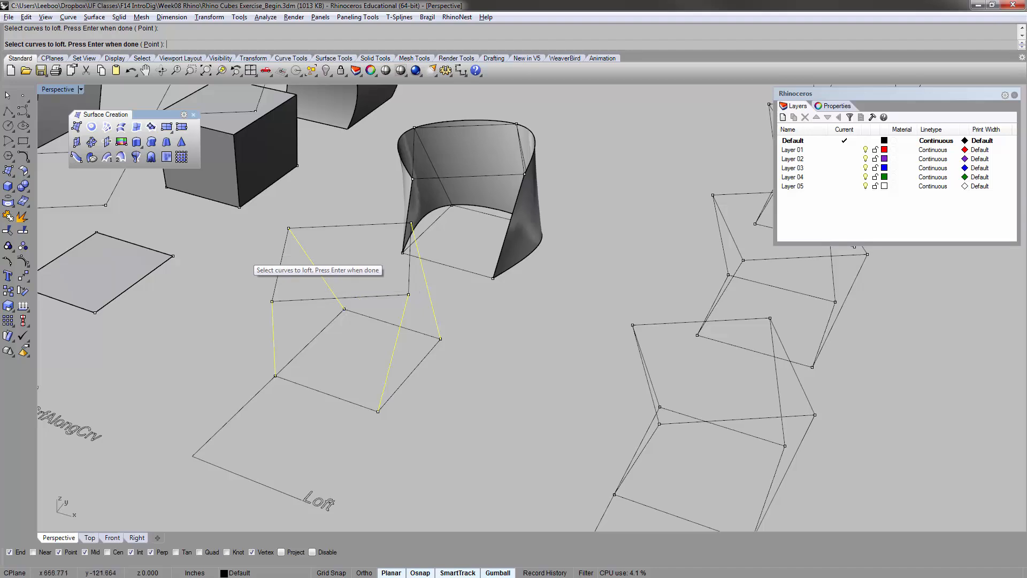
{"action": "key", "text": "Return"}
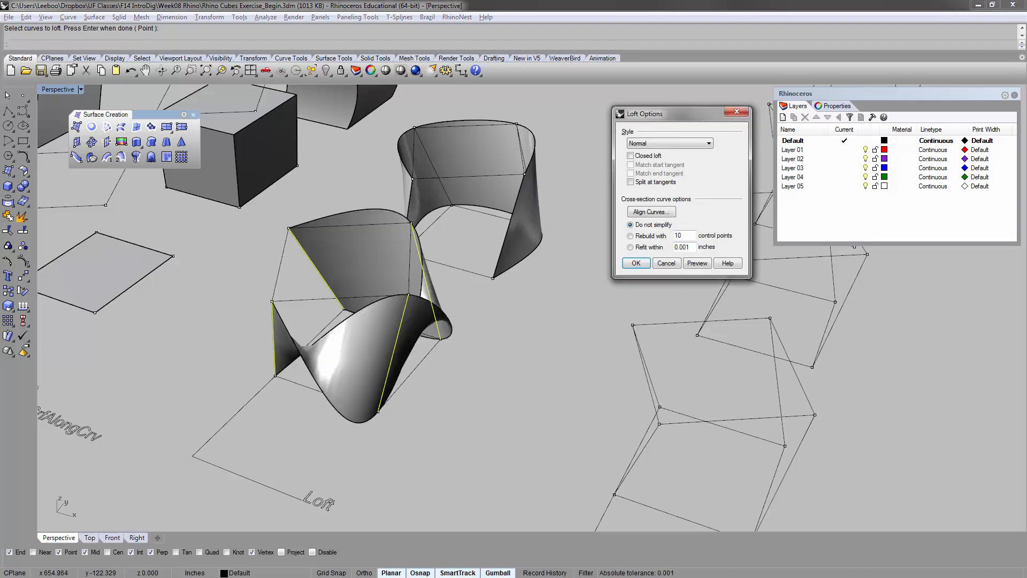
- Align the loft curves by reversing the front-left and back-left side lines at their upper ends, and create the loft with the Normal style
{"action": "mouse_move", "coordinate": [212, 225]}
{"action": "right_mouse_down"}
{"action": "mouse_move", "coordinate": [218, 276]}
{"action": "mouse_move", "coordinate": [240, 216]}
{"action": "mouse_move", "coordinate": [221, 230]}
{"action": "right_mouse_up"}
{"action": "left_click", "coordinate": [651, 211]}
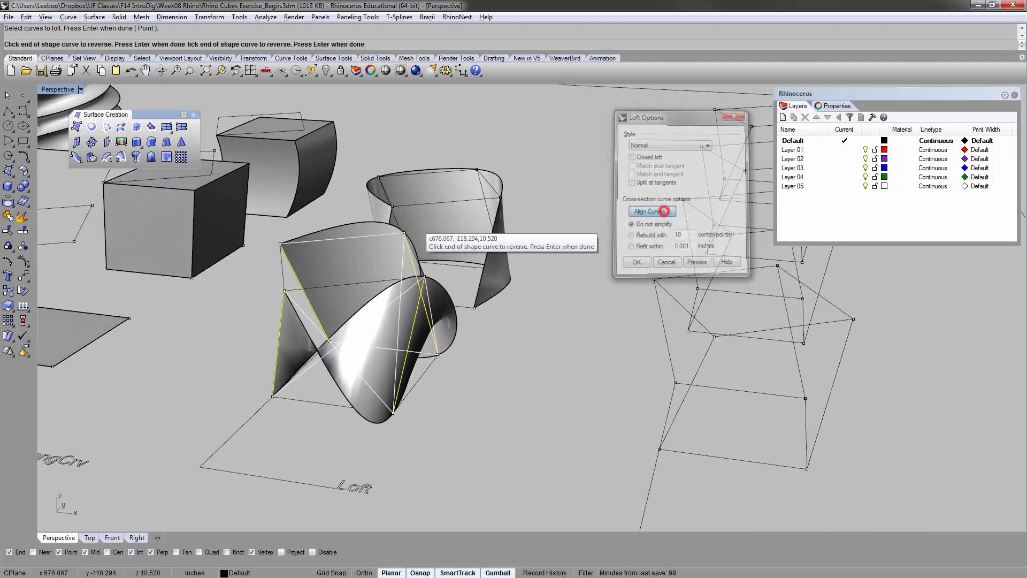
{"action": "right_click_drag", "start_coordinate": [326, 329], "coordinate": [290, 317]}
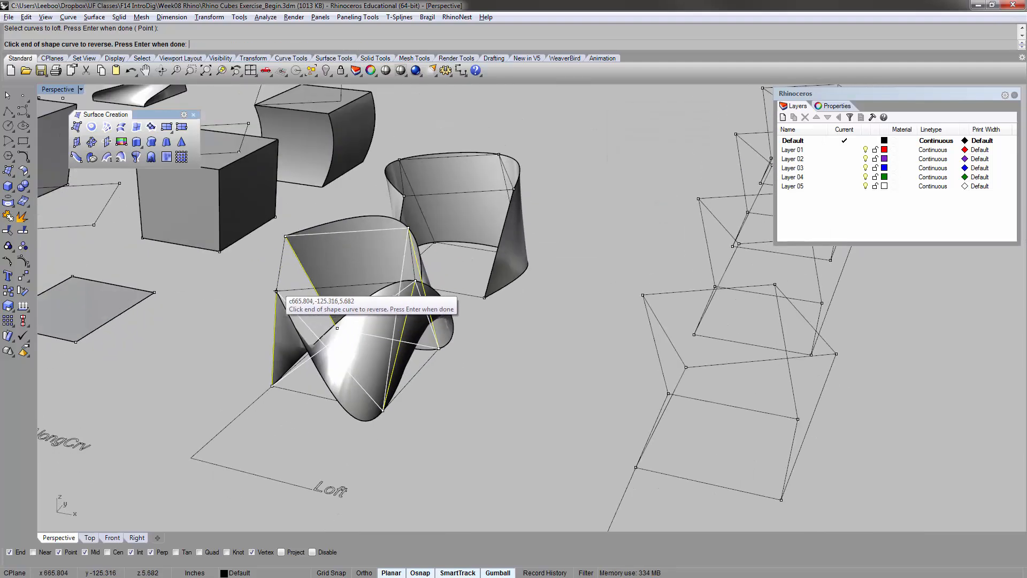
{"action": "left_click", "coordinate": [277, 287]}
{"action": "right_click_drag", "start_coordinate": [503, 348], "coordinate": [366, 214]}
{"action": "left_click", "coordinate": [325, 190]}
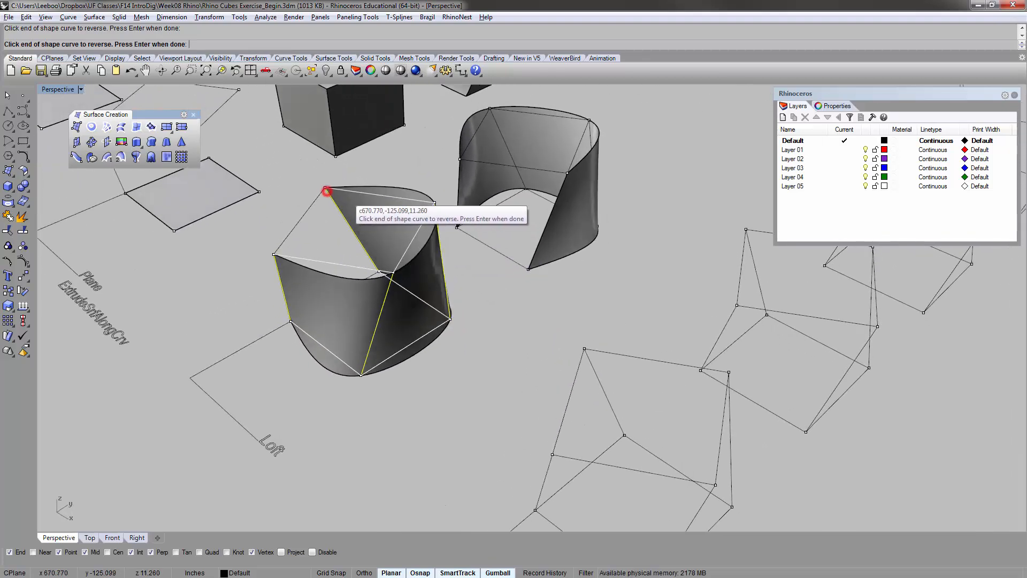
{"action": "right_click_drag", "start_coordinate": [422, 287], "coordinate": [500, 283]}
{"action": "key", "text": "Return"}
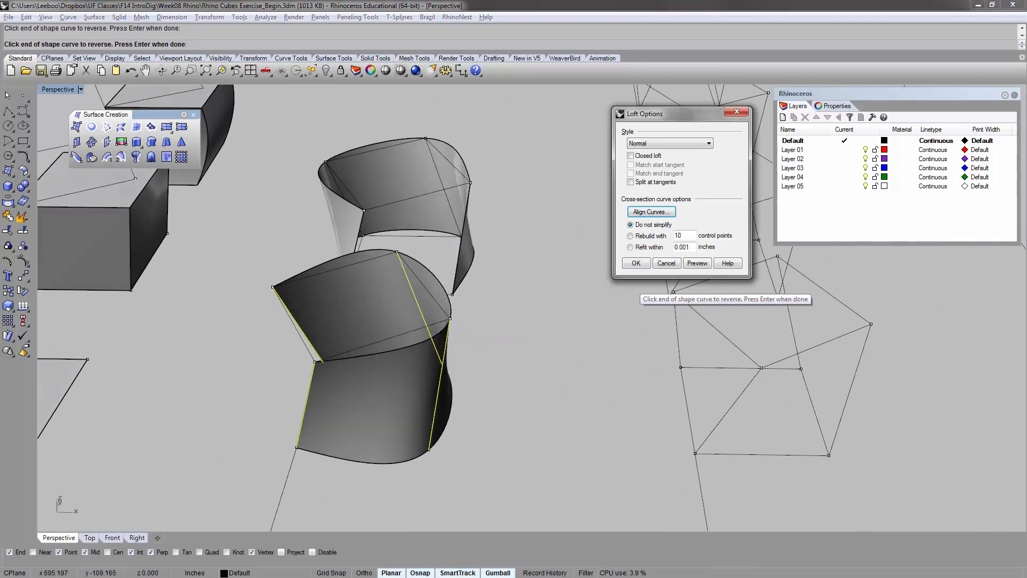
{"action": "left_click", "coordinate": [637, 262]}
- Examine the two lofted frames from several angles, and compare them with the neighbouring Loft - Straight Sections frames
{"action": "mouse_move", "coordinate": [369, 248]}
{"action": "right_mouse_down"}
{"action": "mouse_move", "coordinate": [360, 323]}
{"action": "mouse_move", "coordinate": [385, 193]}
{"action": "mouse_move", "coordinate": [359, 241]}
{"action": "mouse_move", "coordinate": [372, 238]}
{"action": "right_mouse_up"}
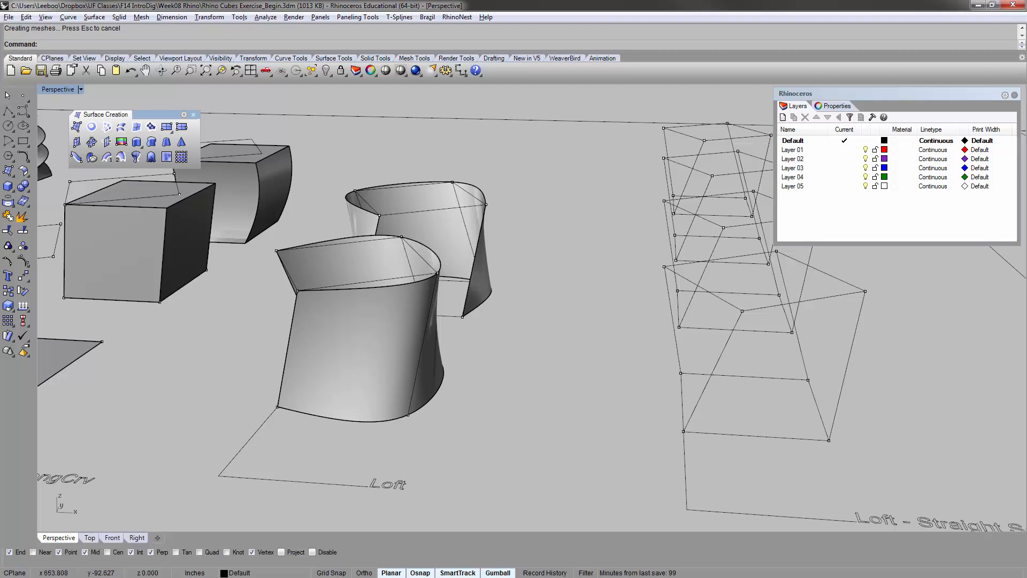
{"action": "right_click_drag", "start_coordinate": [498, 209], "coordinate": [514, 300]}
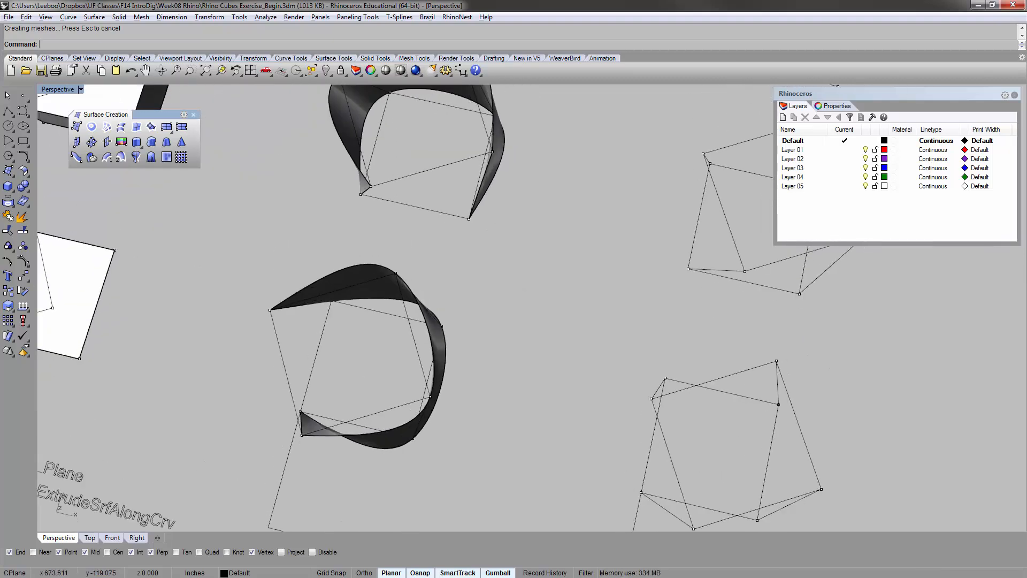
{"action": "scroll", "coordinate": [642, 305], "scroll_direction": "down", "scroll_amount": 6}
{"action": "right_click_drag", "start_coordinate": [696, 315], "coordinate": [591, 259], "text": "shift"}
{"action": "scroll", "coordinate": [384, 279], "scroll_direction": "up", "scroll_amount": 4}
{"action": "right_click_drag", "start_coordinate": [414, 350], "coordinate": [427, 332]}
{"action": "right_click_drag", "start_coordinate": [395, 146], "coordinate": [442, 233], "text": "shift"}
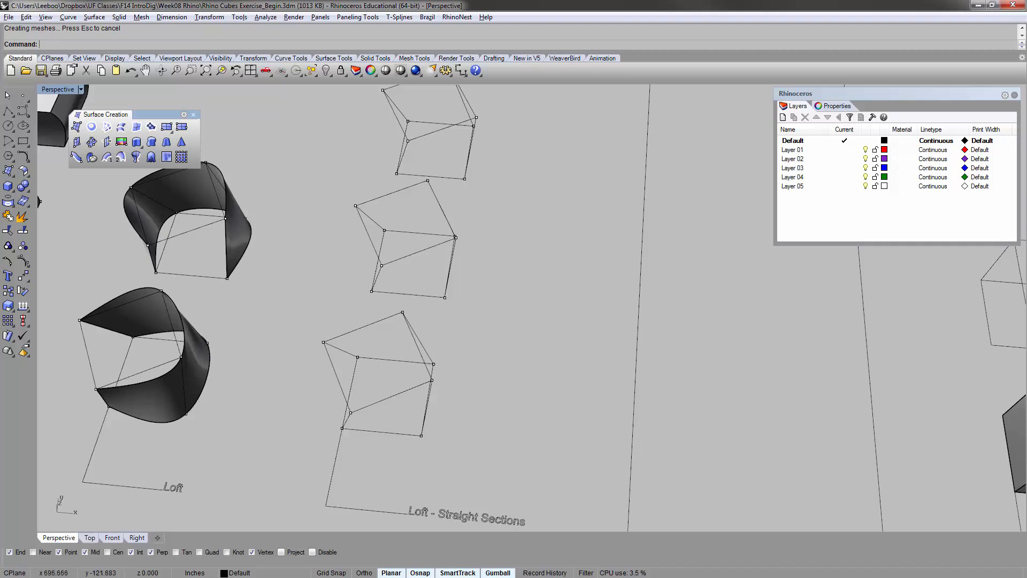
{"action": "key", "text": "alt+Tab"}
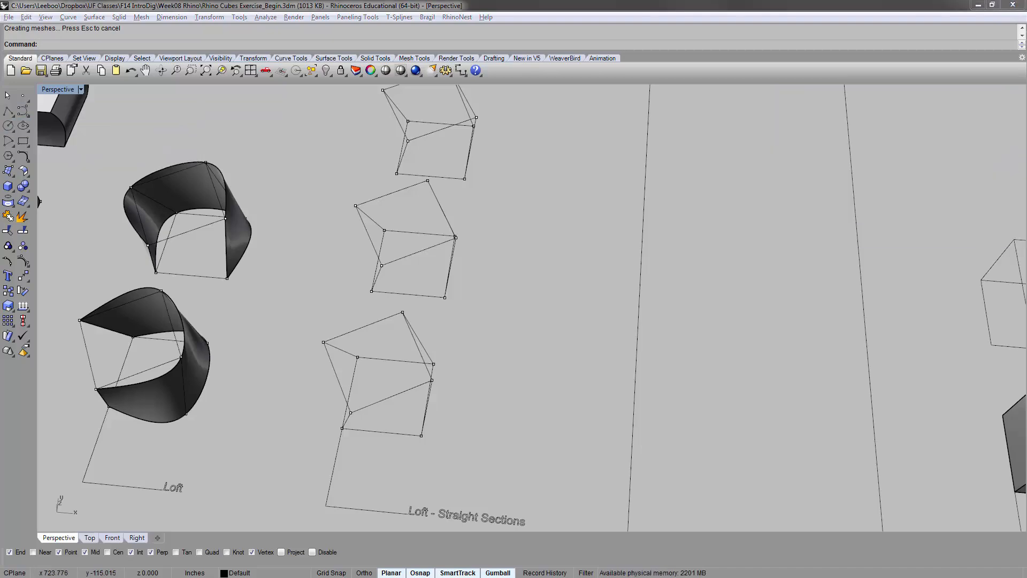
{"action": "right_click_drag", "start_coordinate": [569, 300], "coordinate": [554, 282]}
{"action": "right_click_drag", "start_coordinate": [222, 254], "coordinate": [283, 255], "text": "shift"}
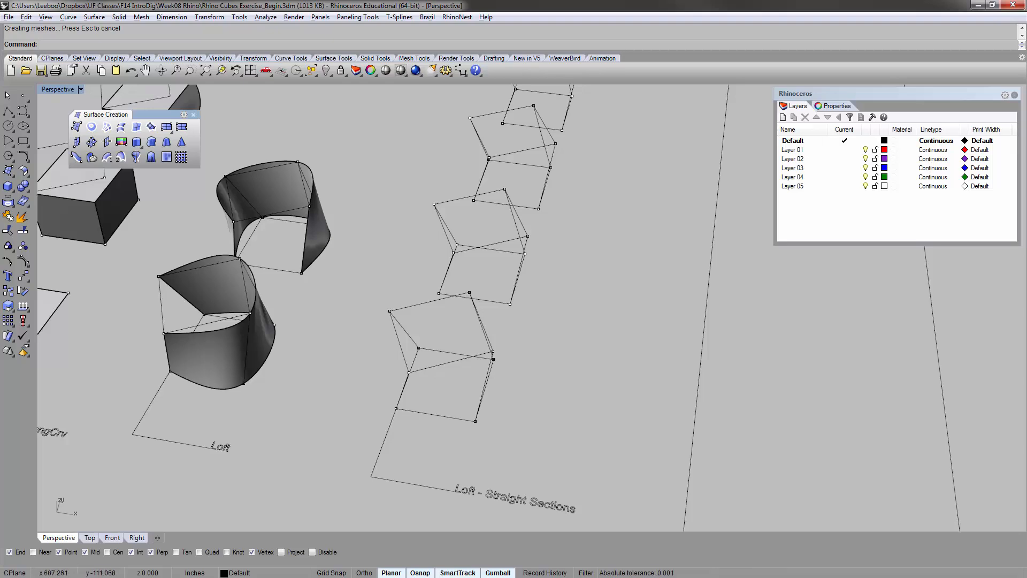
- Start Loft with the front Loft - Straight Sections frame's four side lines, picked in order around the cube from the front-left line
{"action": "right_click_drag", "start_coordinate": [611, 289], "coordinate": [551, 270], "text": "shift"}
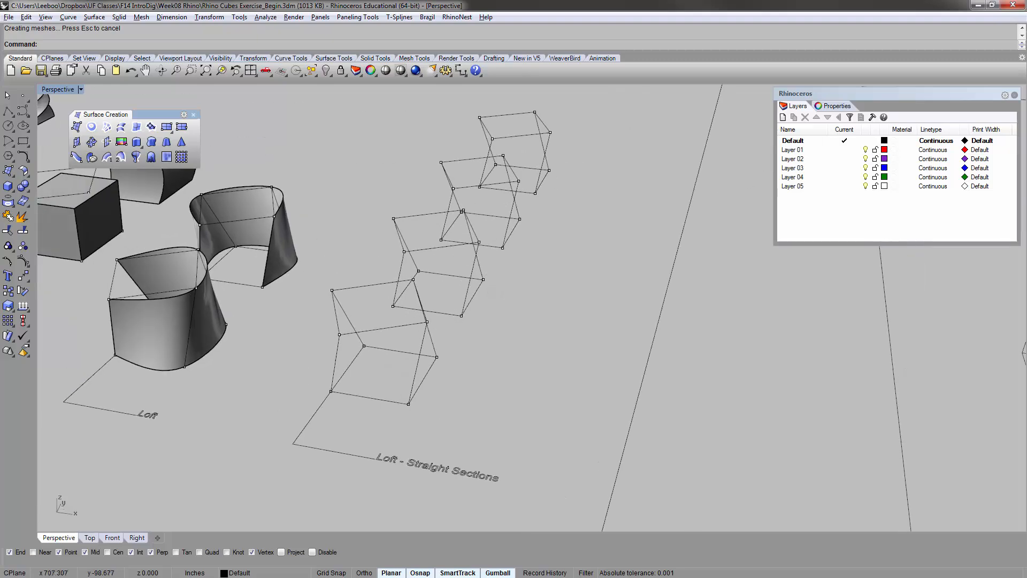
{"action": "mouse_move", "coordinate": [377, 289]}
{"action": "right_mouse_down"}
{"action": "mouse_move", "coordinate": [378, 297]}
{"action": "mouse_move", "coordinate": [365, 293]}
{"action": "right_mouse_up"}
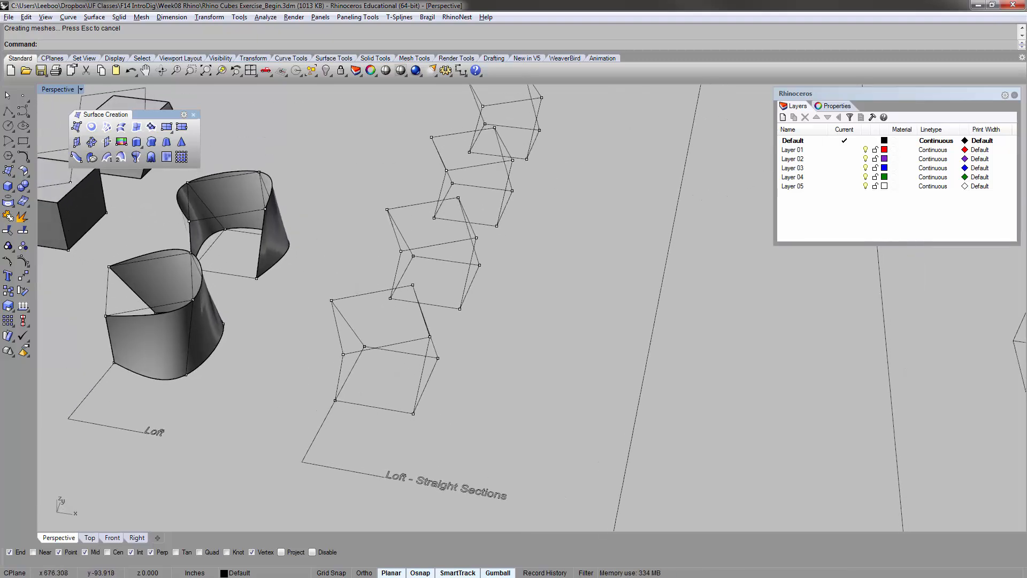
{"action": "type", "text": "ft"}
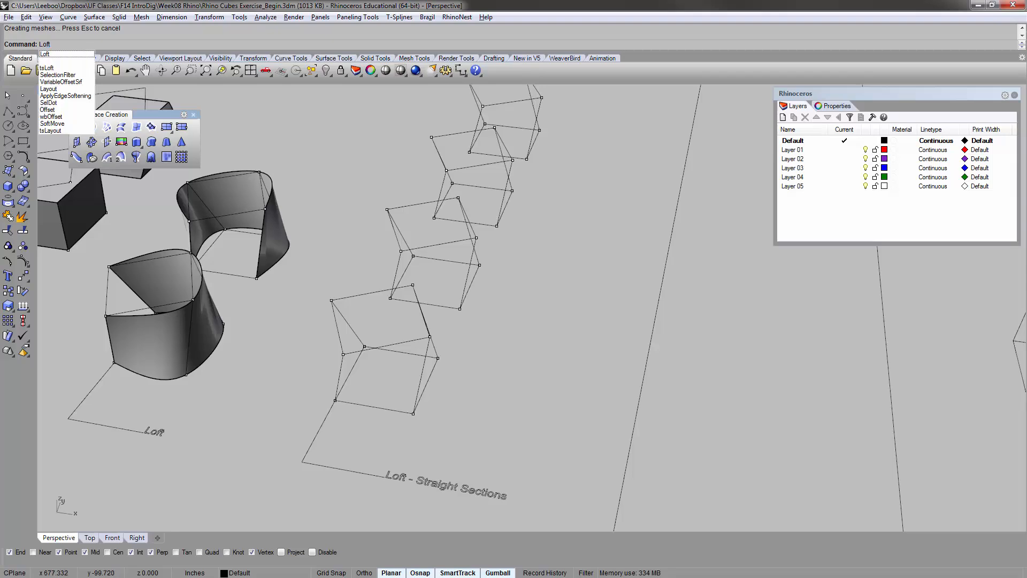
{"action": "key", "text": "Return"}
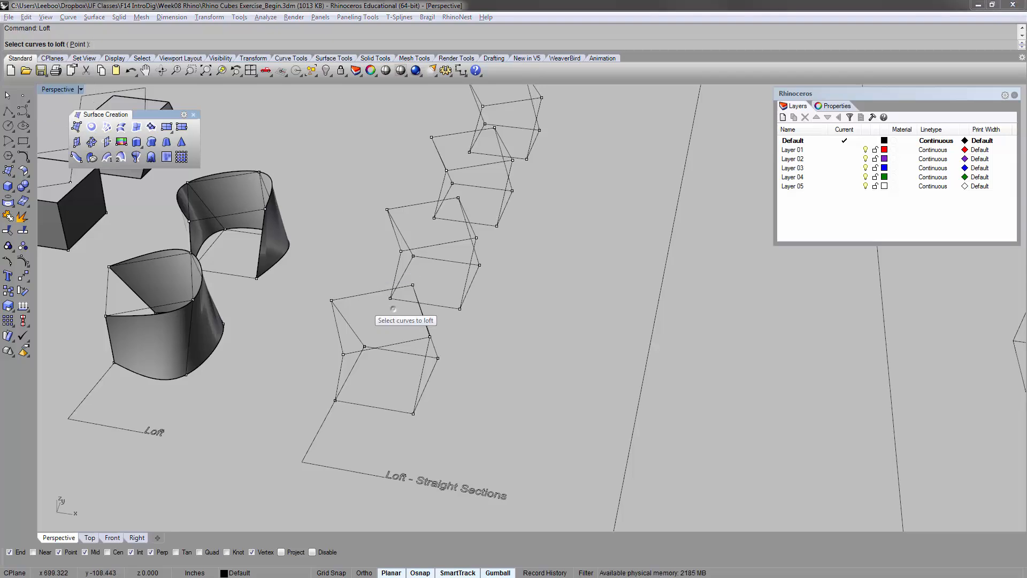
{"action": "right_click_drag", "start_coordinate": [362, 304], "coordinate": [347, 219]}
{"action": "scroll", "coordinate": [358, 274], "scroll_direction": "up", "scroll_amount": 3}
{"action": "right_click_drag", "start_coordinate": [358, 273], "coordinate": [387, 289]}
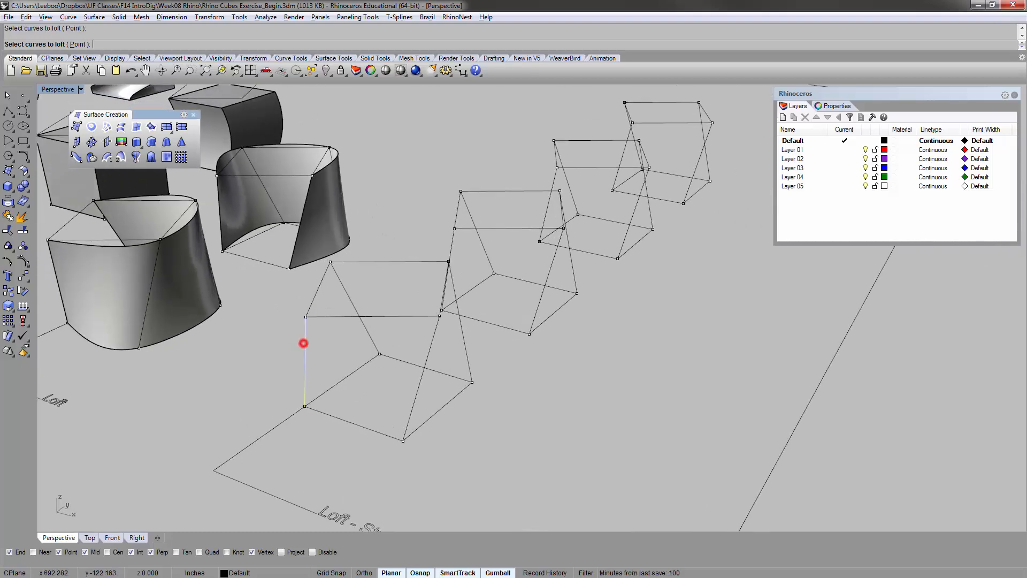
{"action": "left_click", "coordinate": [419, 383]}
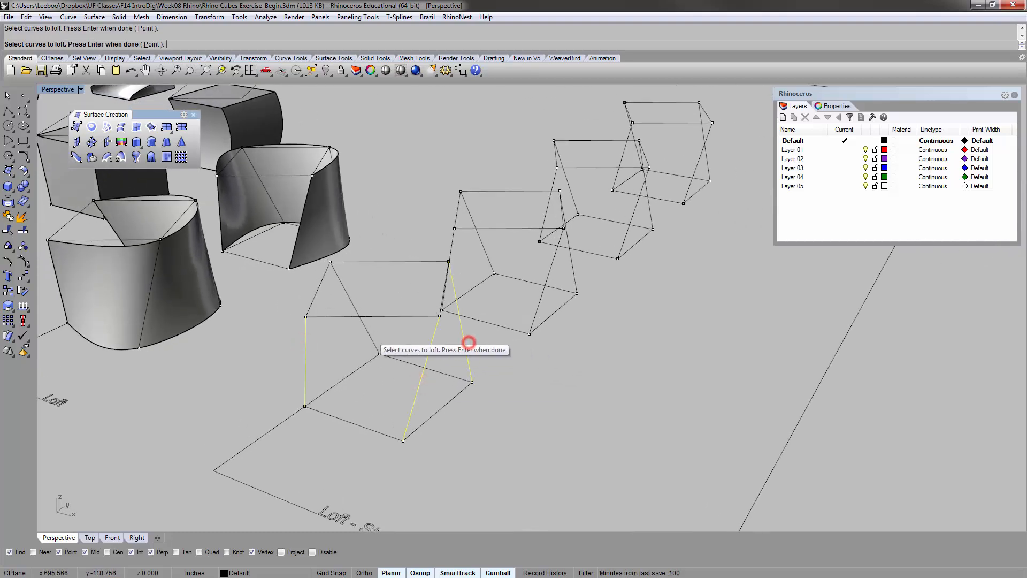
{"action": "left_click", "coordinate": [370, 335]}
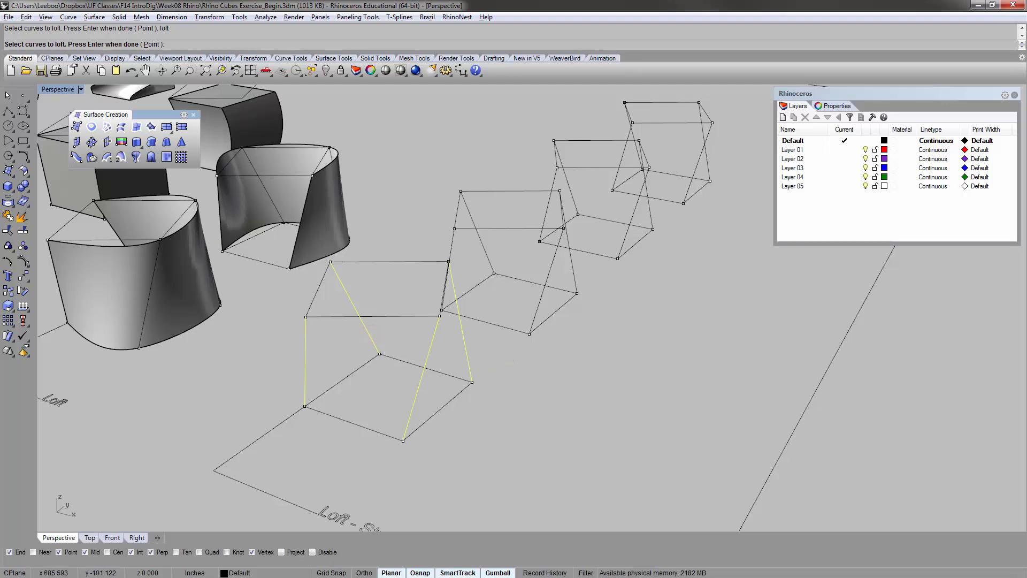
{"action": "key", "text": "Return"}
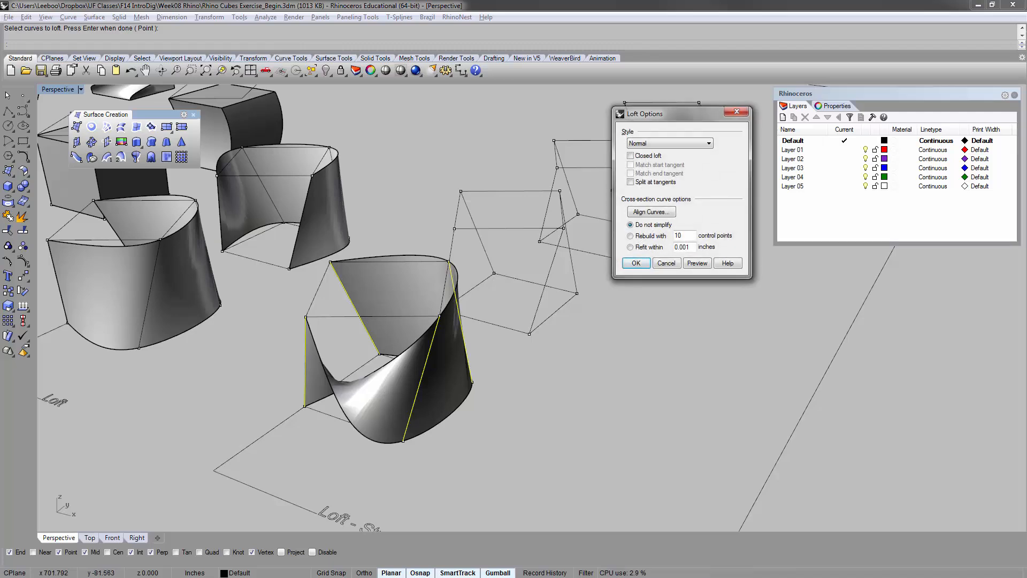
- Align the loft curves by reversing the front-left side line at its upper end
{"action": "left_click", "coordinate": [650, 212]}
{"action": "left_click", "coordinate": [305, 317]}
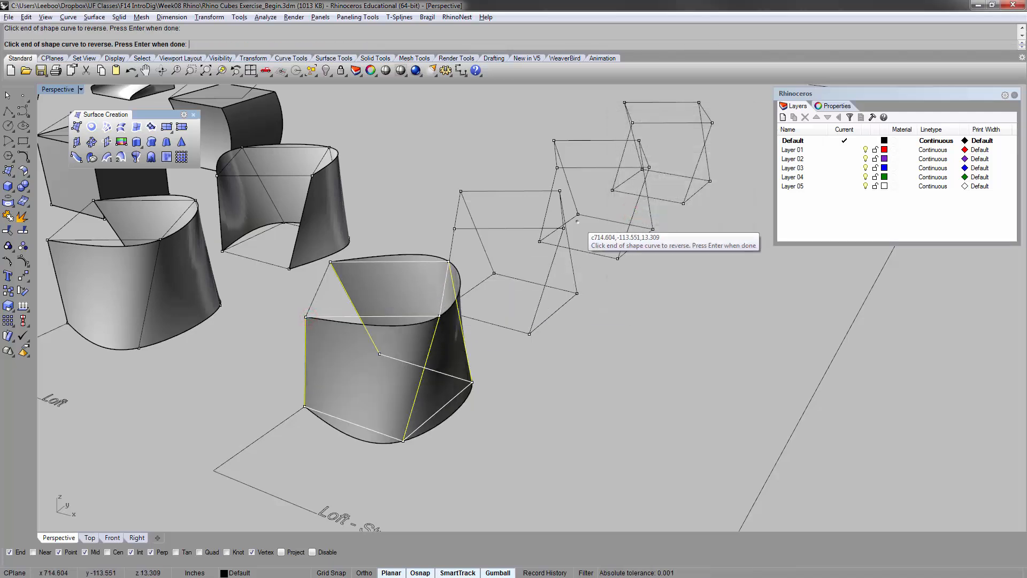
{"action": "key", "text": "Return"}
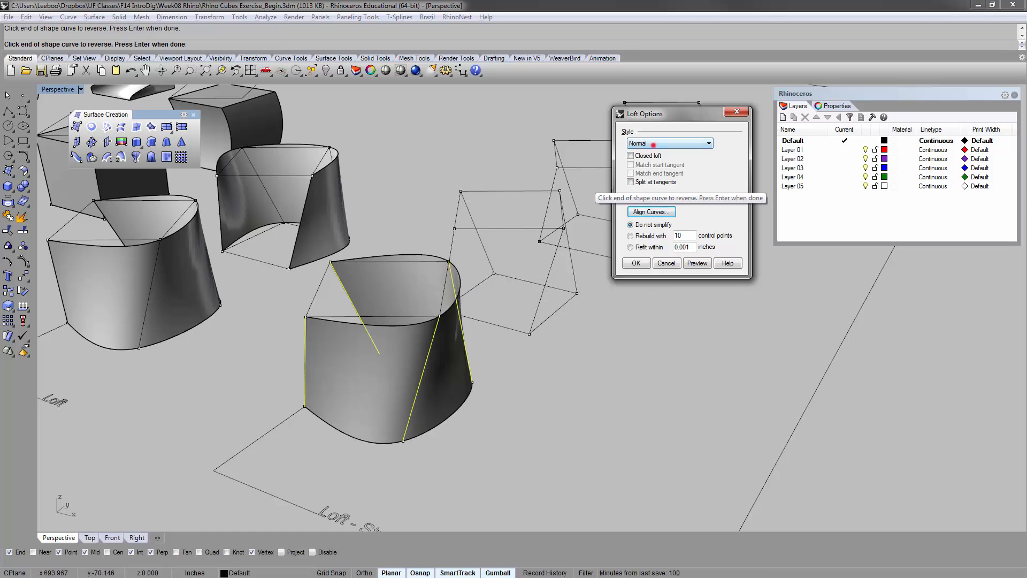
- Set the loft style to Straight sections, preview the result and create the loft
{"action": "left_click", "coordinate": [653, 144]}
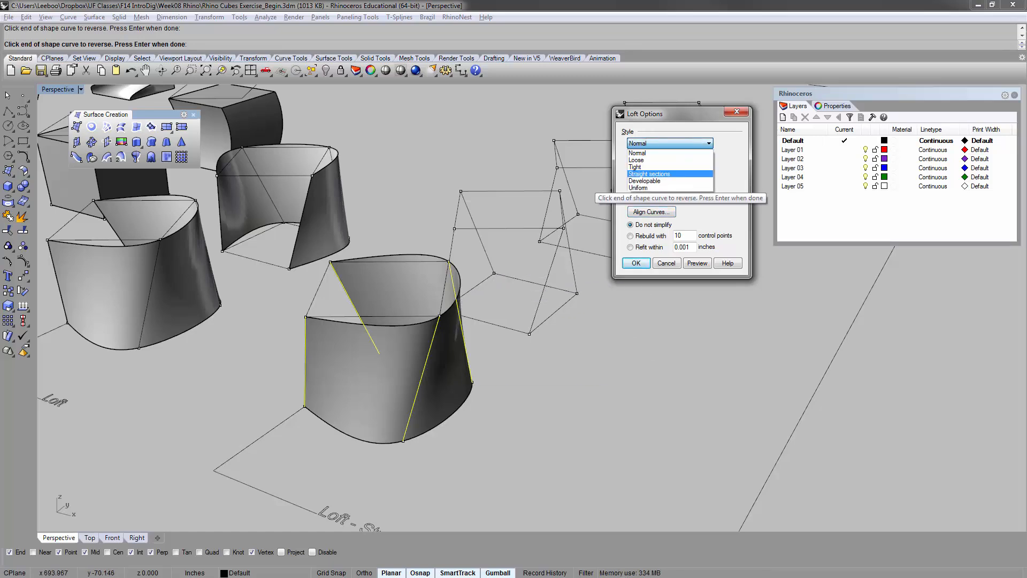
{"action": "left_click", "coordinate": [671, 173]}
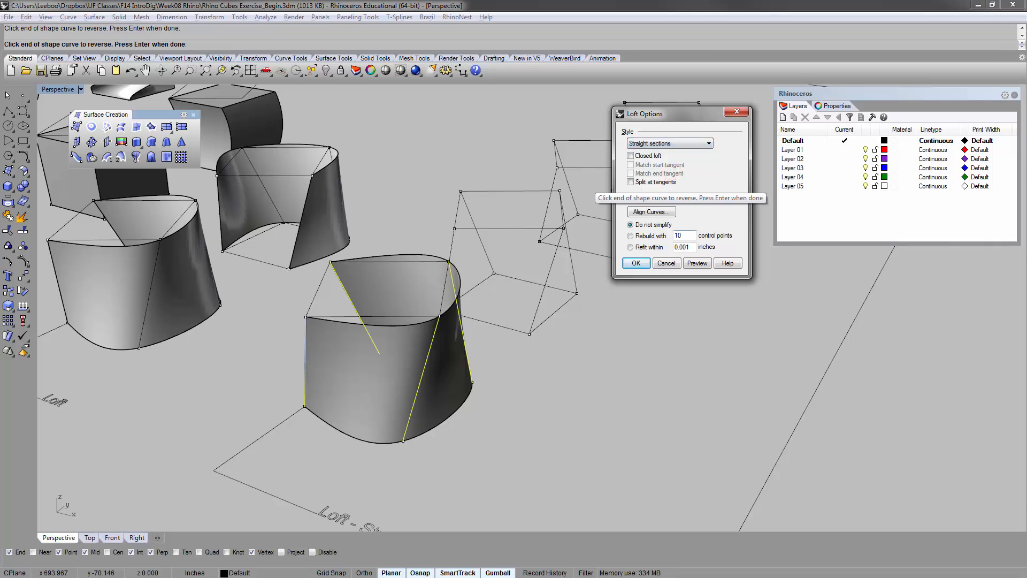
{"action": "left_click", "coordinate": [697, 262]}
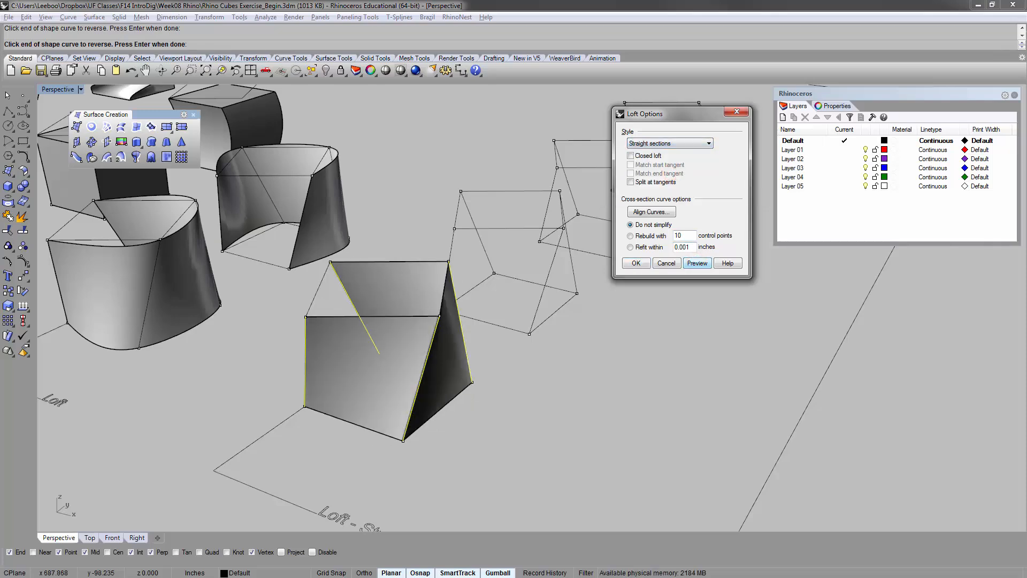
{"action": "mouse_move", "coordinate": [481, 177]}
{"action": "right_mouse_down"}
{"action": "mouse_move", "coordinate": [426, 246]}
{"action": "mouse_move", "coordinate": [476, 128]}
{"action": "mouse_move", "coordinate": [449, 97]}
{"action": "mouse_move", "coordinate": [476, 214]}
{"action": "mouse_move", "coordinate": [489, 184]}
{"action": "right_mouse_up"}
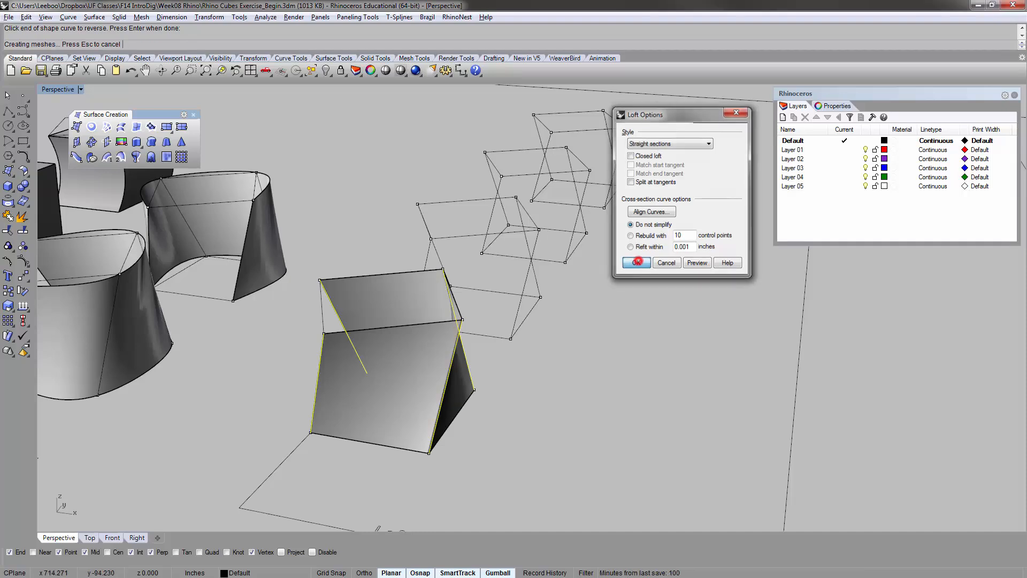
{"action": "left_click", "coordinate": [636, 262]}
{"action": "right_click_drag", "start_coordinate": [599, 333], "coordinate": [601, 337]}
- Move the three-sided loft from the front frame onto the second frame, using their matching lower front-right corners
{"action": "left_click", "coordinate": [377, 367]}
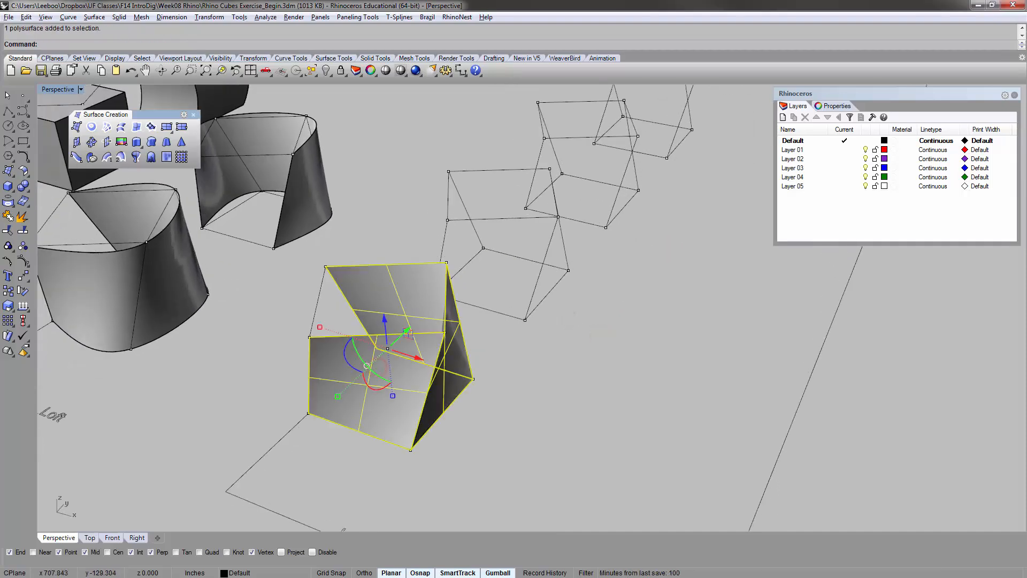
{"action": "key", "text": "Return"}
{"action": "left_click", "coordinate": [410, 450]}
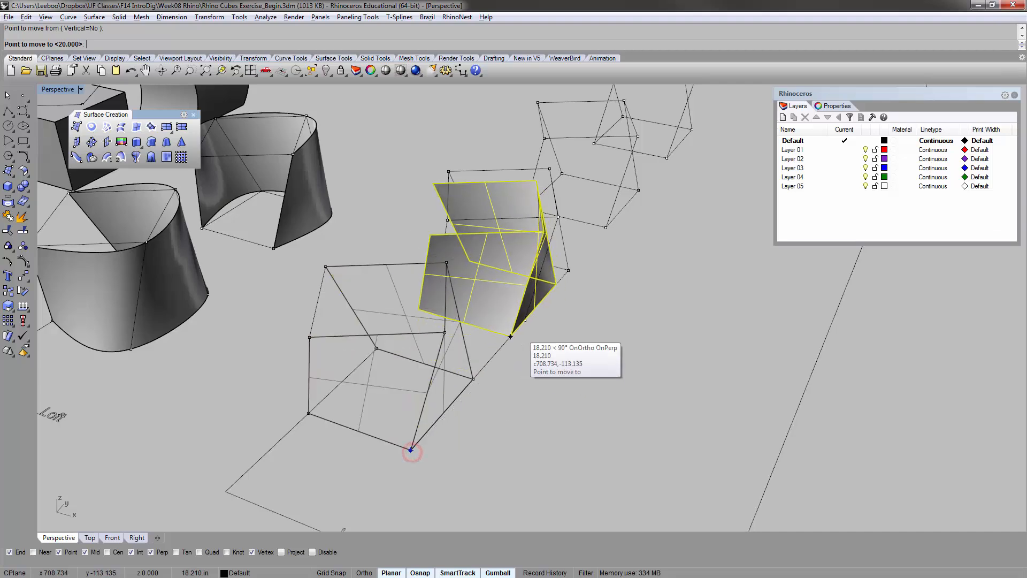
{"action": "left_click", "coordinate": [526, 321]}
{"action": "left_click", "coordinate": [602, 316]}
- Examine the moved loft on the second frame from its open side
{"action": "right_click_drag", "start_coordinate": [602, 317], "coordinate": [711, 403]}
{"action": "left_click", "coordinate": [422, 284]}
{"action": "type", "text": "zs"}
{"action": "key", "text": "Return"}
{"action": "right_click_drag", "start_coordinate": [369, 422], "coordinate": [431, 351]}
{"action": "scroll", "coordinate": [418, 341], "scroll_direction": "down", "scroll_amount": 5}
{"action": "left_click", "coordinate": [436, 354]}
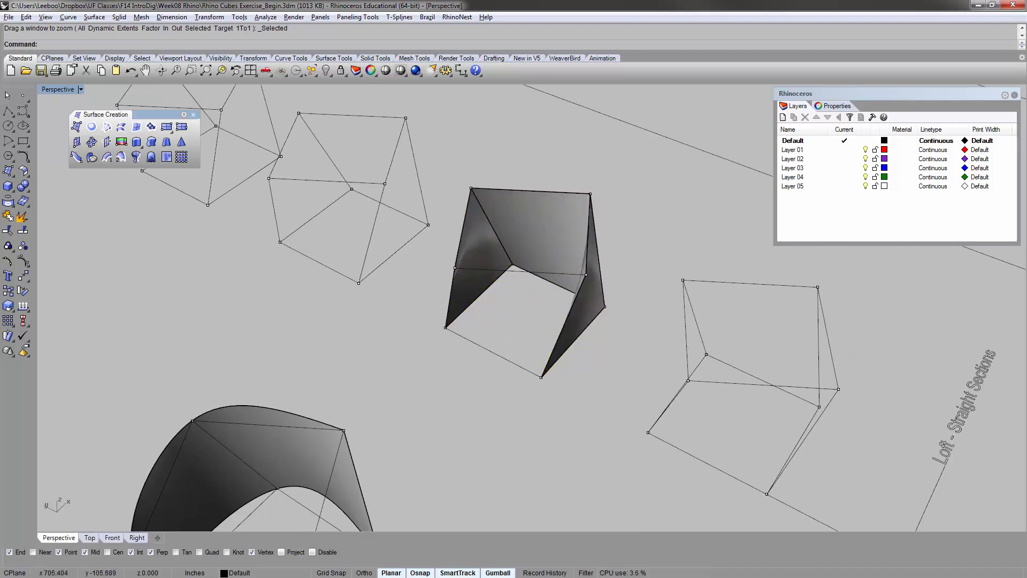
{"action": "right_click_drag", "start_coordinate": [626, 305], "coordinate": [567, 318]}
{"action": "scroll", "coordinate": [518, 293], "scroll_direction": "up", "scroll_amount": 4}
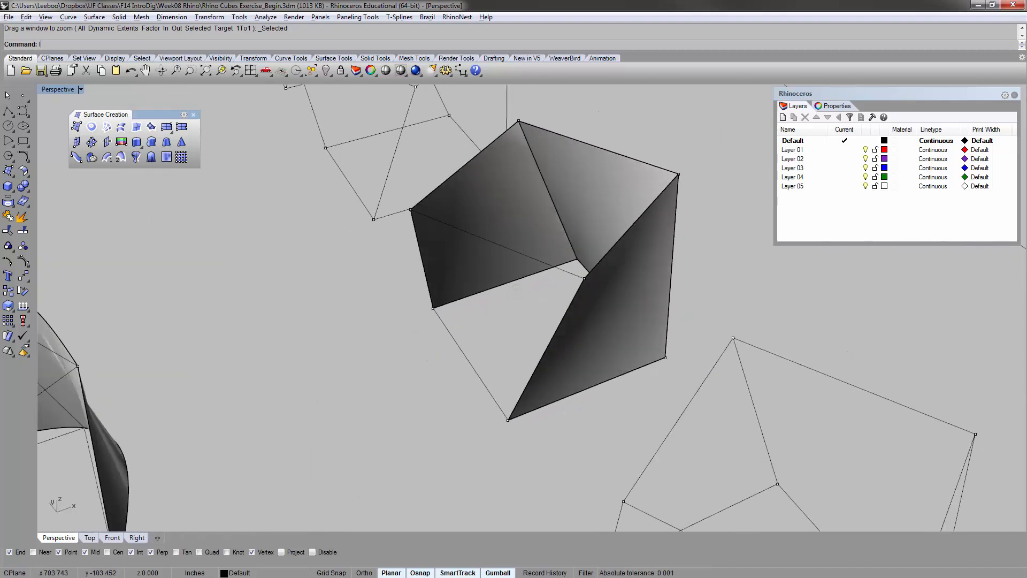
- Close the open side of the second frame's loft by lofting between its two bordering side lines, choosing the curves rather than the polysurface edges
{"action": "type", "text": "ft"}
{"action": "key", "text": "Return"}
{"action": "scroll", "coordinate": [455, 279], "scroll_direction": "down", "scroll_amount": 3}
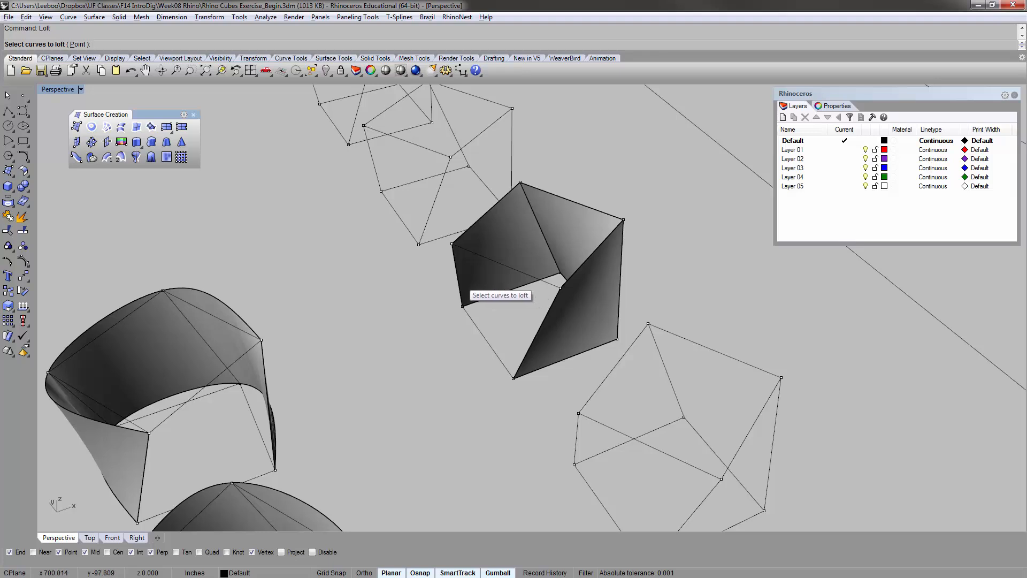
{"action": "left_click", "coordinate": [455, 279]}
{"action": "left_click", "coordinate": [488, 323]}
{"action": "left_click", "coordinate": [536, 335]}
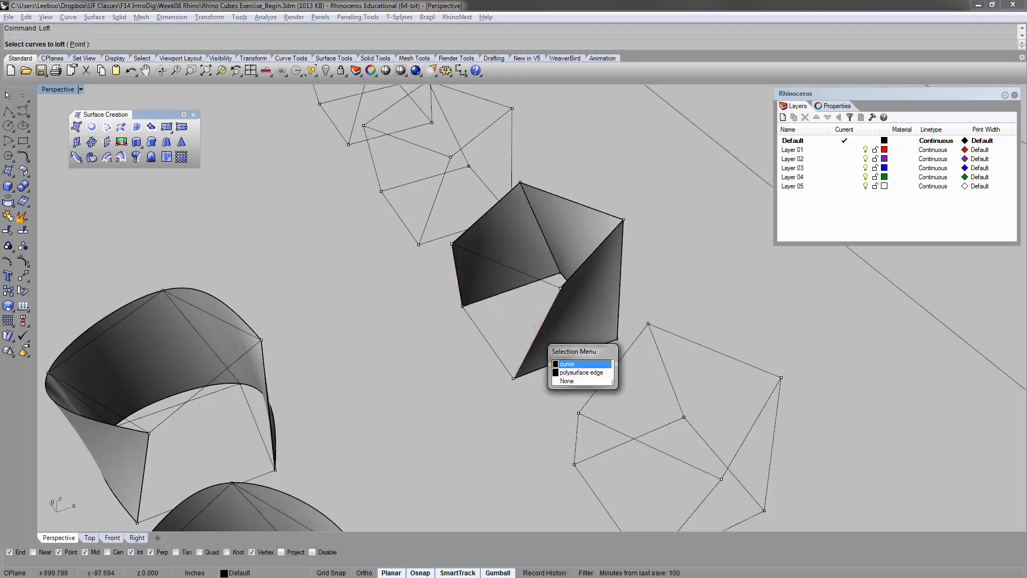
{"action": "left_click", "coordinate": [563, 364]}
{"action": "left_click", "coordinate": [457, 269]}
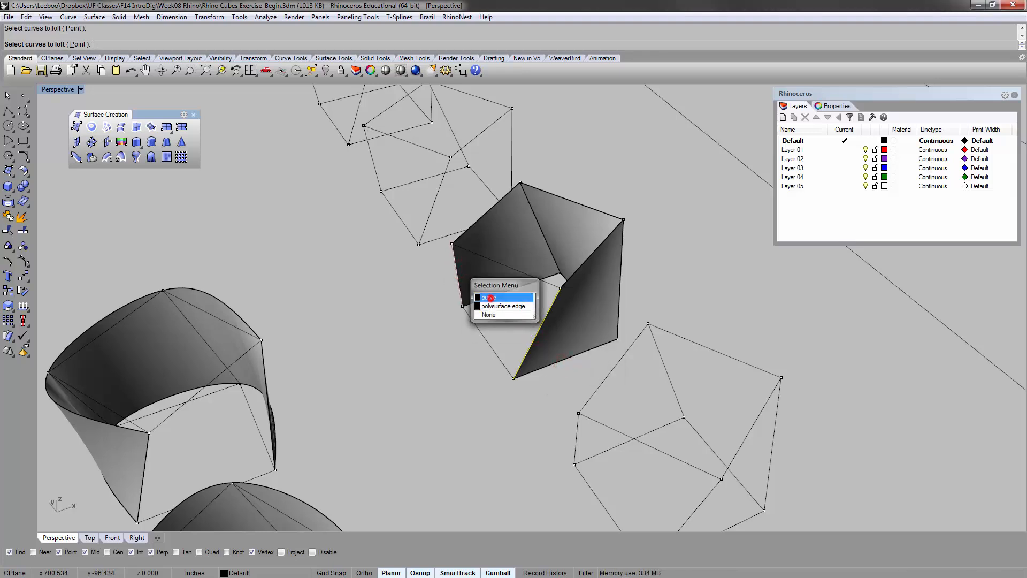
{"action": "left_click", "coordinate": [482, 300]}
{"action": "key", "text": "Return"}
{"action": "left_click", "coordinate": [635, 263]}
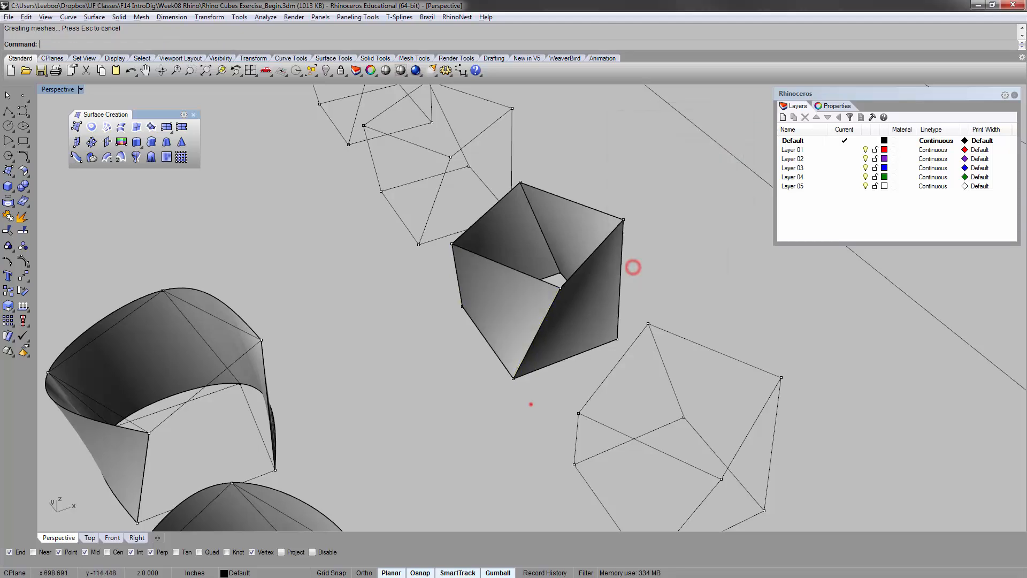
- Try to copy the four-sided loft from the second frame to the third frame, and undo the copy
{"action": "left_click", "coordinate": [529, 403]}
{"action": "right_click_drag", "start_coordinate": [479, 316], "coordinate": [676, 277]}
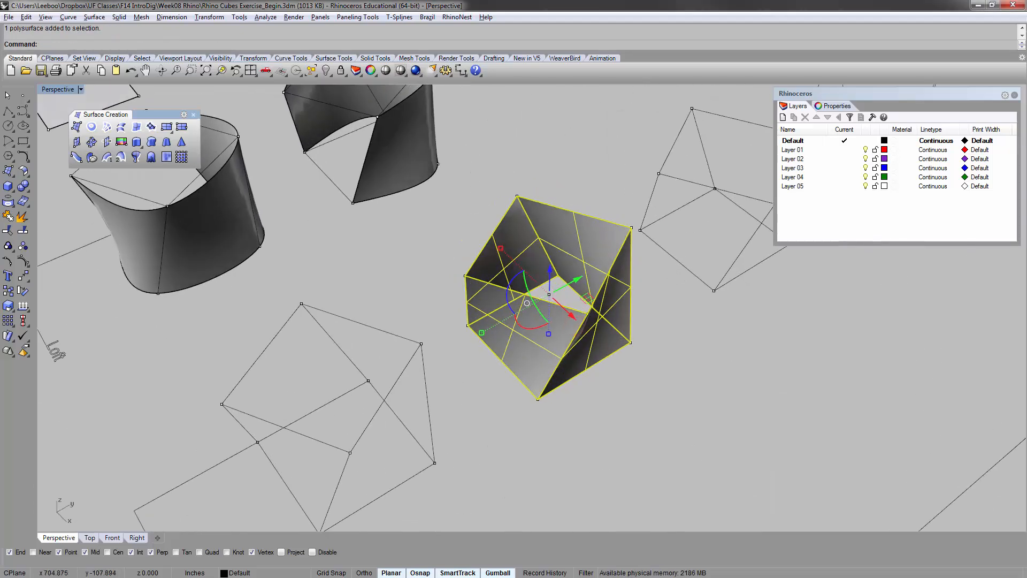
{"action": "type", "text": "copy"}
{"action": "key", "text": "Return"}
{"action": "left_click", "coordinate": [538, 399]}
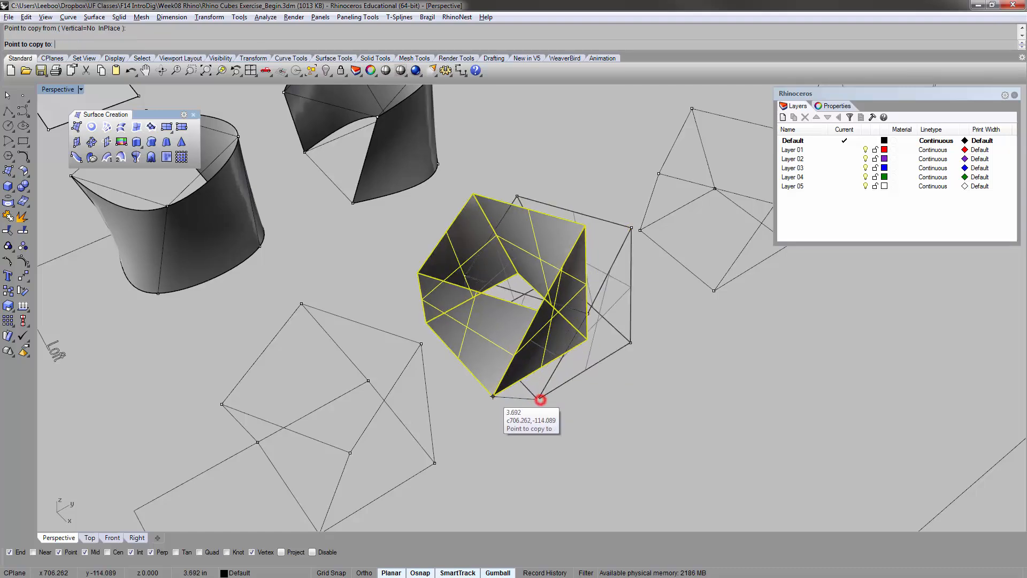
{"action": "scroll", "coordinate": [495, 397], "scroll_direction": "down", "scroll_amount": 2}
{"action": "left_click", "coordinate": [673, 309]}
{"action": "key", "text": "Return"}
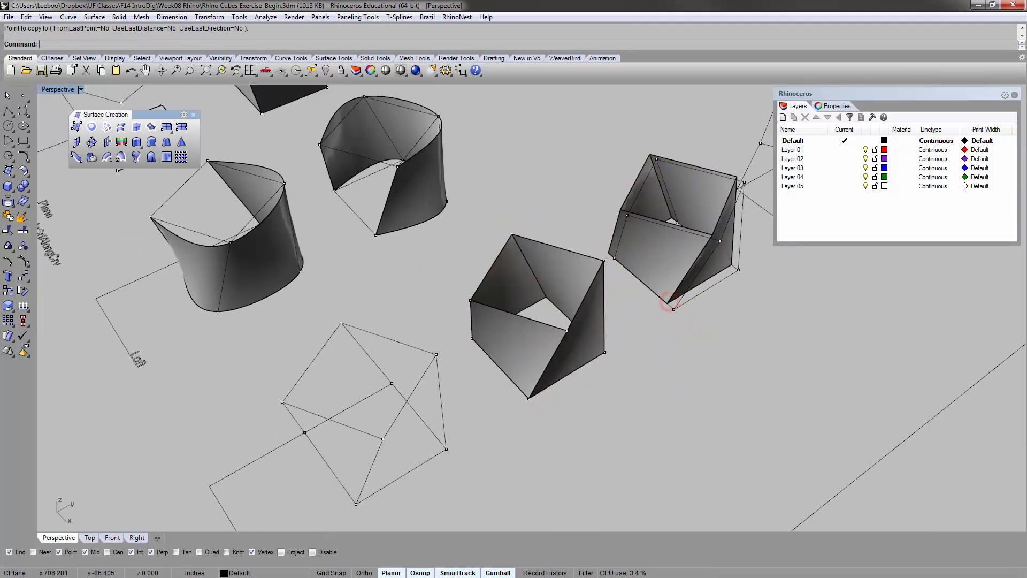
{"action": "right_click_drag", "start_coordinate": [669, 300], "coordinate": [607, 309]}
{"action": "key", "text": "Escape"}
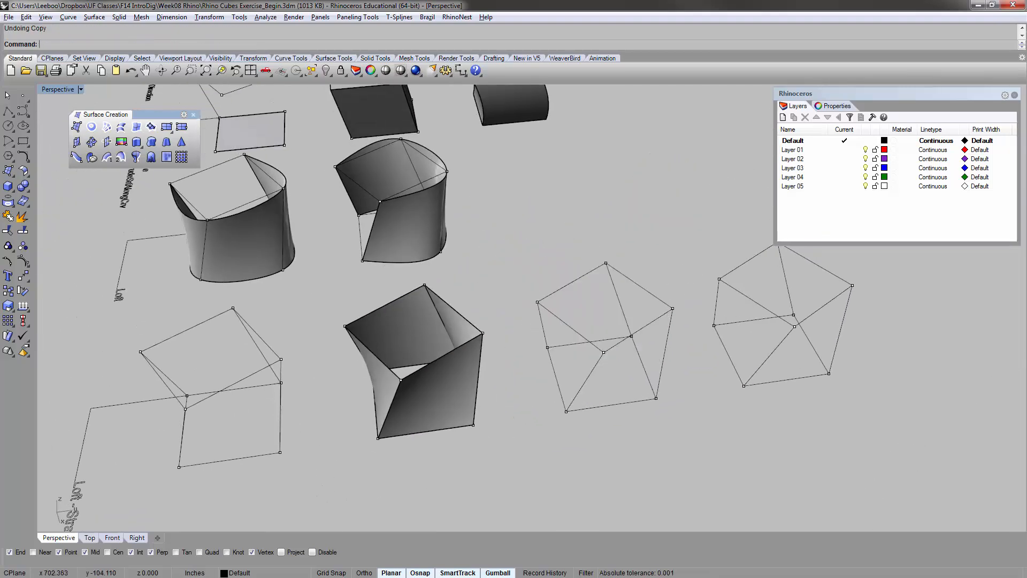
- Copy the four-sided loft 20 inches onto the third frame's matching corner, and delete the closing surface from the second frame
{"action": "left_click", "coordinate": [394, 305]}
{"action": "key", "text": "Return"}
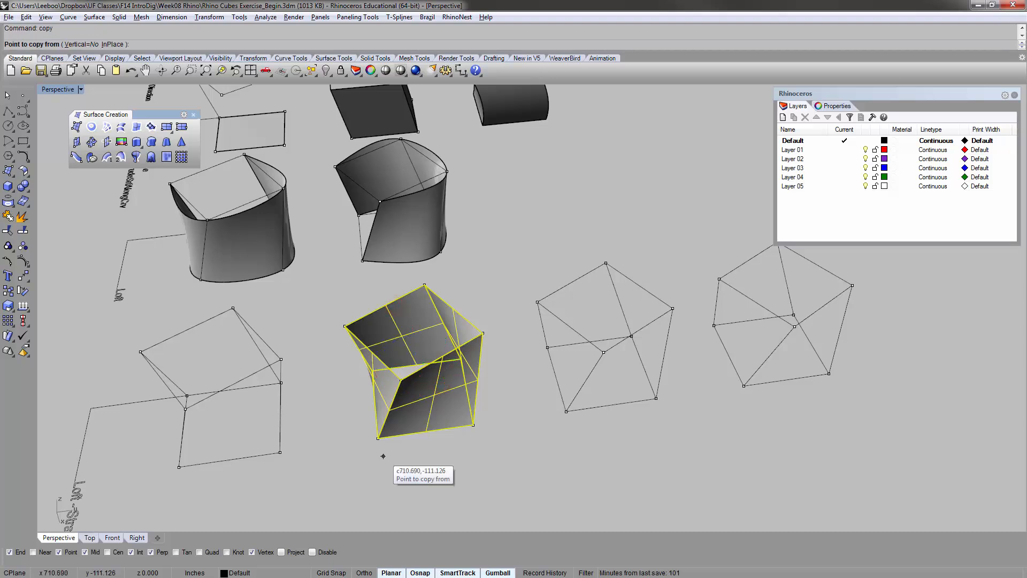
{"action": "left_click", "coordinate": [378, 437]}
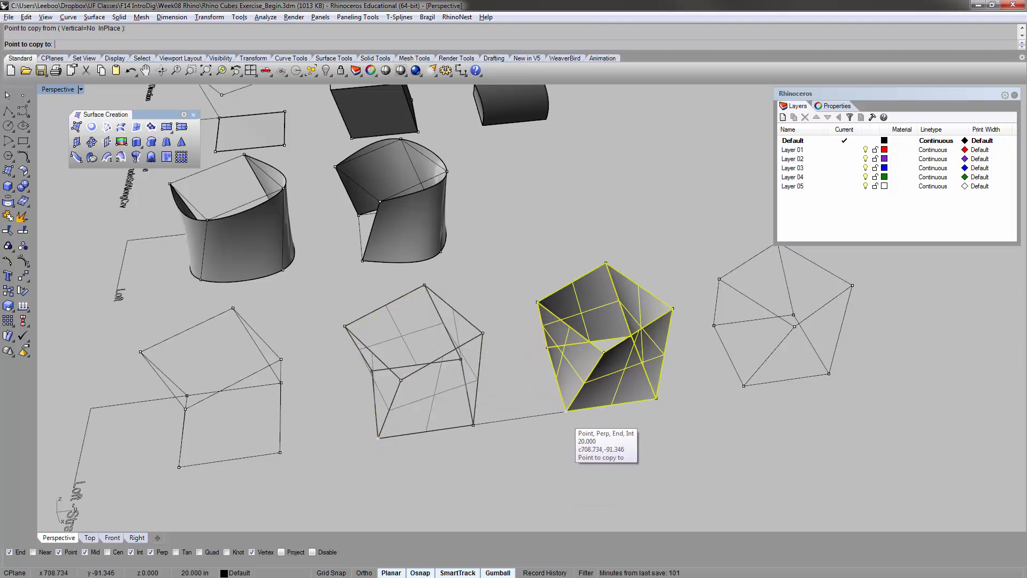
{"action": "left_click", "coordinate": [559, 422]}
{"action": "key", "text": "Return"}
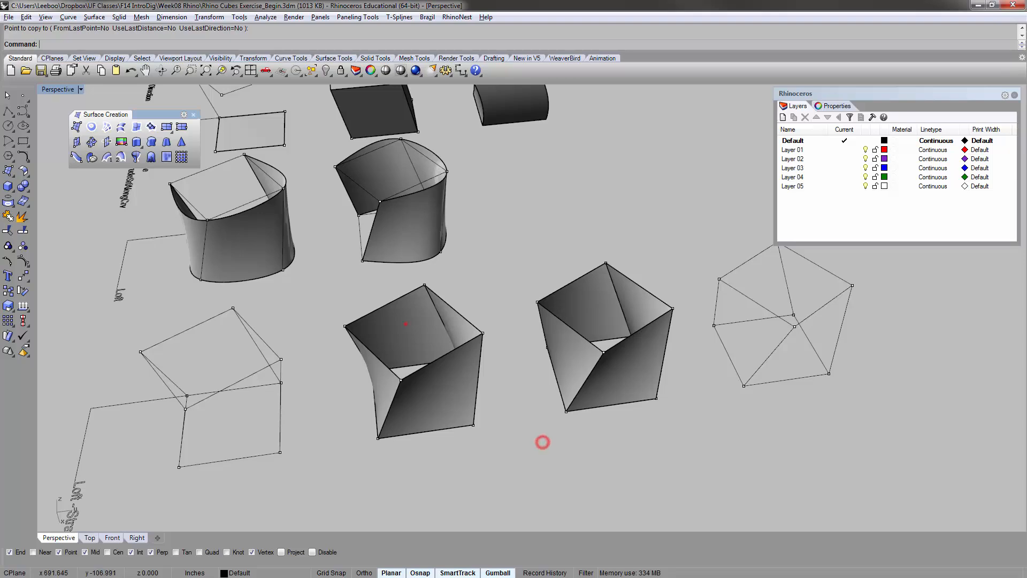
{"action": "left_click", "coordinate": [405, 324]}
{"action": "key", "text": "Delete"}
- Copy the four-sided loft from the third frame onto the fourth frame, using their matching lower corners
{"action": "scroll", "coordinate": [383, 358], "scroll_direction": "up", "scroll_amount": 4}
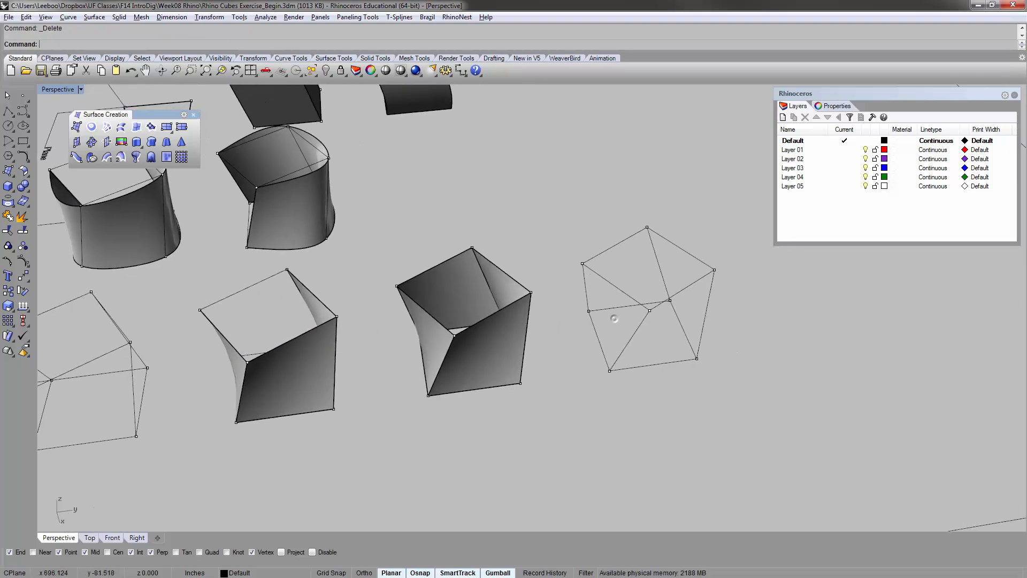
{"action": "left_click", "coordinate": [435, 307]}
{"action": "scroll", "coordinate": [426, 389], "scroll_direction": "down", "scroll_amount": 5}
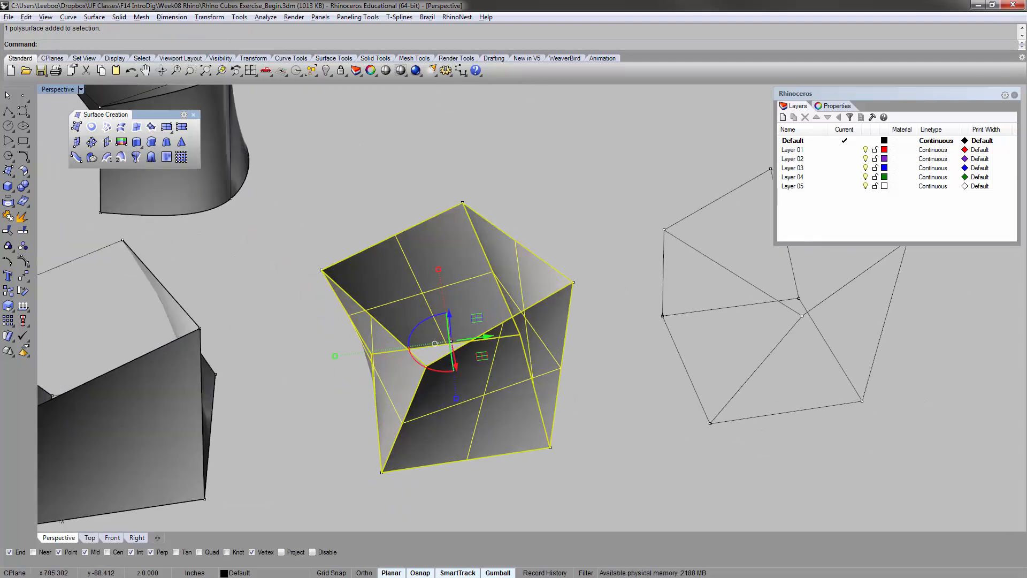
{"action": "type", "text": "opy"}
{"action": "key", "text": "Return"}
{"action": "left_click", "coordinate": [407, 442]}
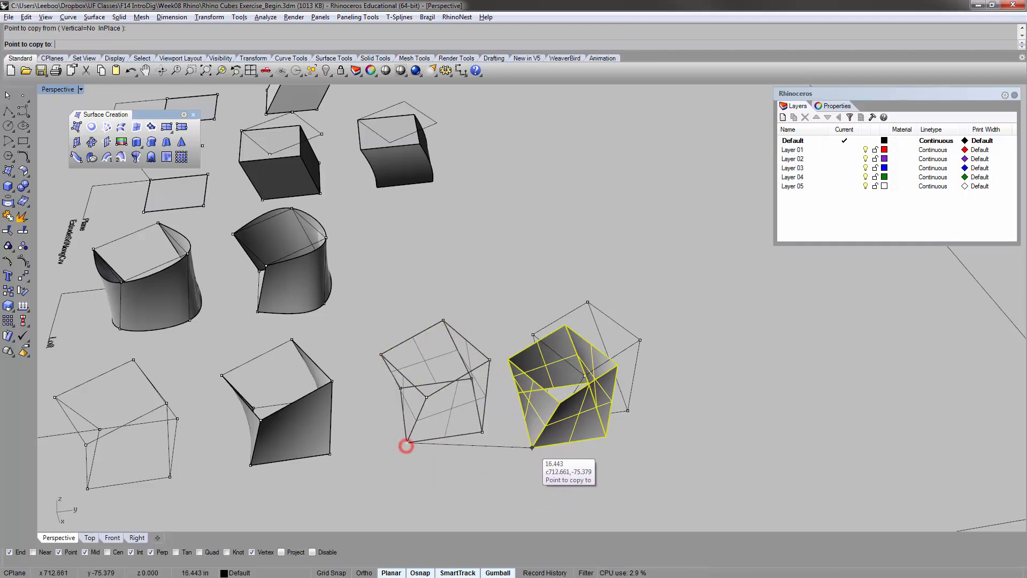
{"action": "left_click", "coordinate": [553, 424]}
{"action": "key", "text": "Return"}
- Join the loft surfaces on the fourth frame into one polysurface and cap its planar openings
{"action": "scroll", "coordinate": [580, 332], "scroll_direction": "up", "scroll_amount": 4}
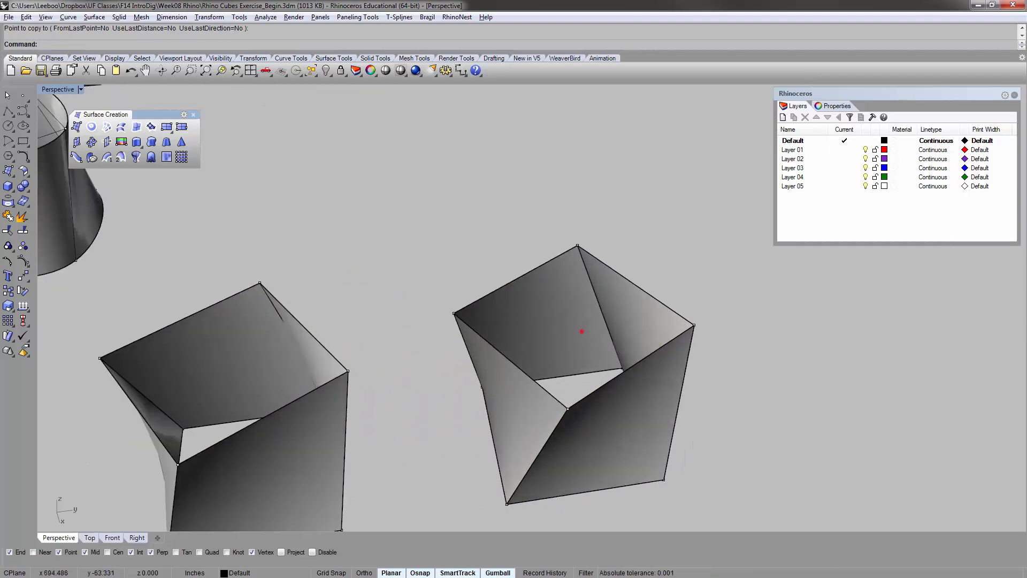
{"action": "type", "text": "Join"}
{"action": "key", "text": "Return"}
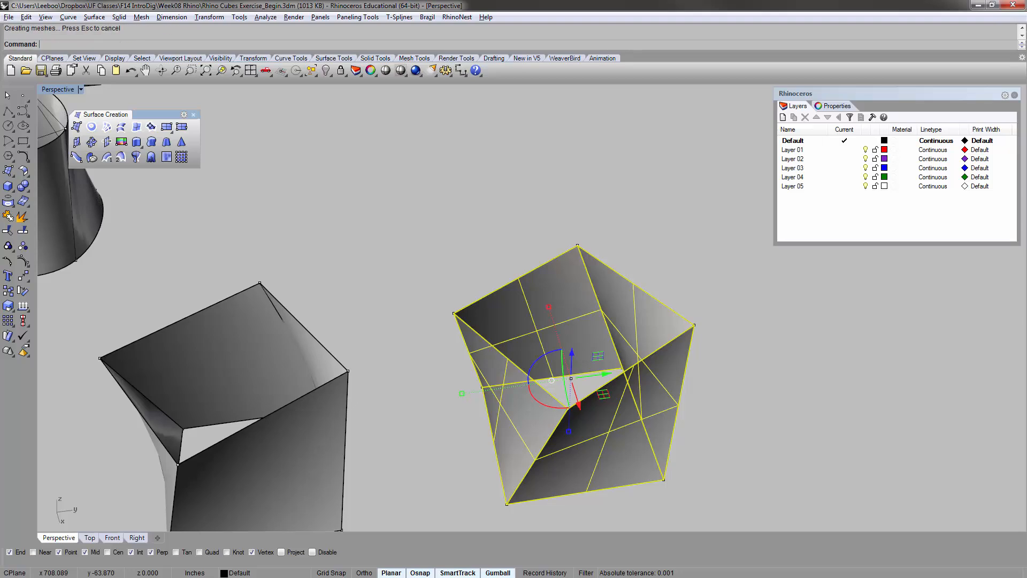
{"action": "left_click", "coordinate": [493, 188]}
{"action": "left_click", "coordinate": [557, 318]}
{"action": "type", "text": "zs"}
{"action": "key", "text": "Return"}
{"action": "key", "text": "Escape"}
{"action": "right_click_drag", "start_coordinate": [552, 422], "coordinate": [632, 420]}
{"action": "scroll", "coordinate": [599, 316], "scroll_direction": "down", "scroll_amount": 7}
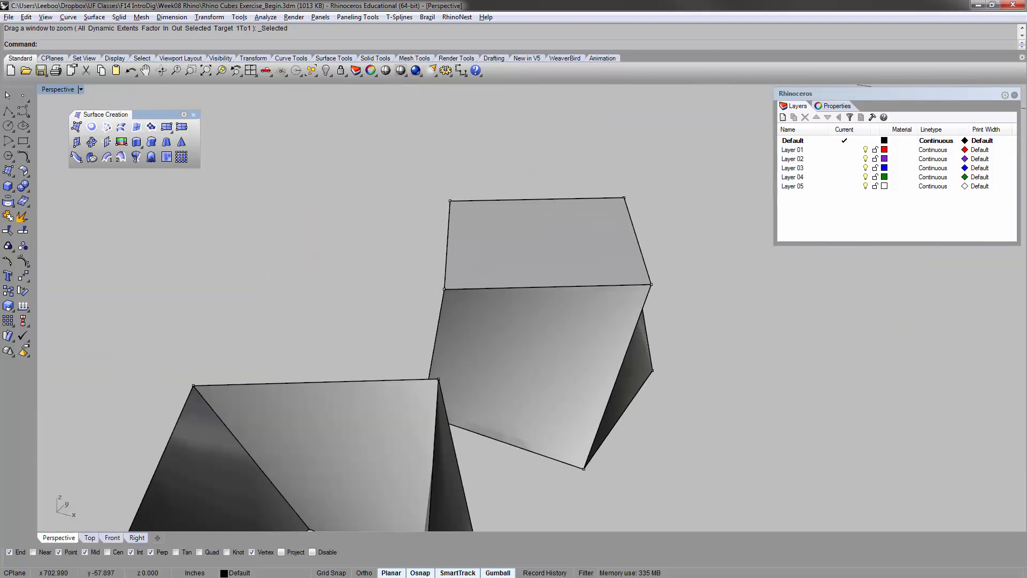
- Examine the capped twisted cube, the other Loft - Straight Sections results, and the section curves of the first frame
{"action": "right_click_drag", "start_coordinate": [599, 317], "coordinate": [650, 313]}
{"action": "scroll", "coordinate": [594, 299], "scroll_direction": "down", "scroll_amount": 6}
{"action": "scroll", "coordinate": [527, 281], "scroll_direction": "up", "scroll_amount": 9}
{"action": "right_click_drag", "start_coordinate": [522, 283], "coordinate": [571, 350]}
{"action": "scroll", "coordinate": [556, 292], "scroll_direction": "down", "scroll_amount": 8}
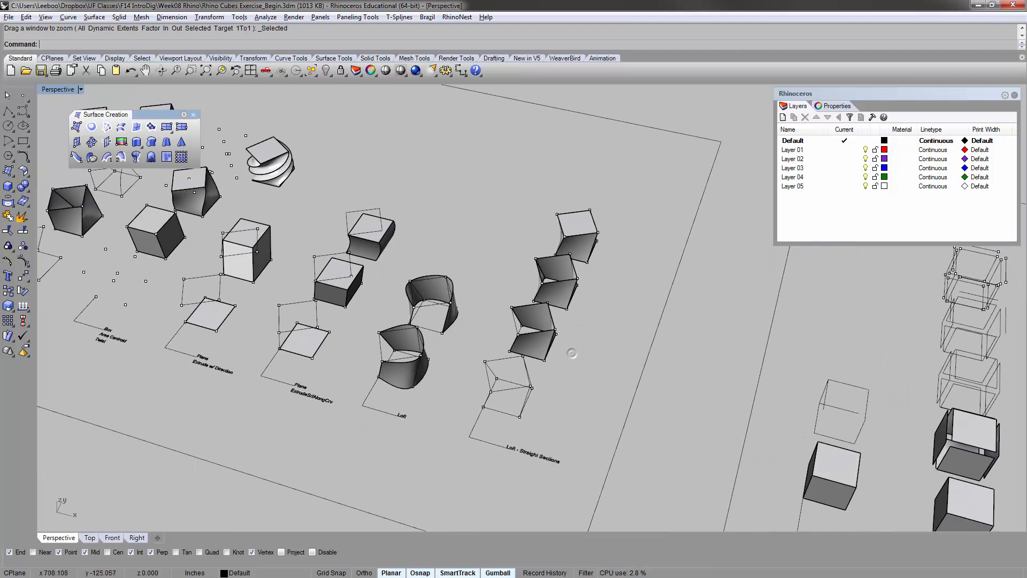
{"action": "scroll", "coordinate": [538, 385], "scroll_direction": "up", "scroll_amount": 8}
{"action": "right_click_drag", "start_coordinate": [519, 401], "coordinate": [551, 380]}
{"action": "scroll", "coordinate": [551, 381], "scroll_direction": "down", "scroll_amount": 5}
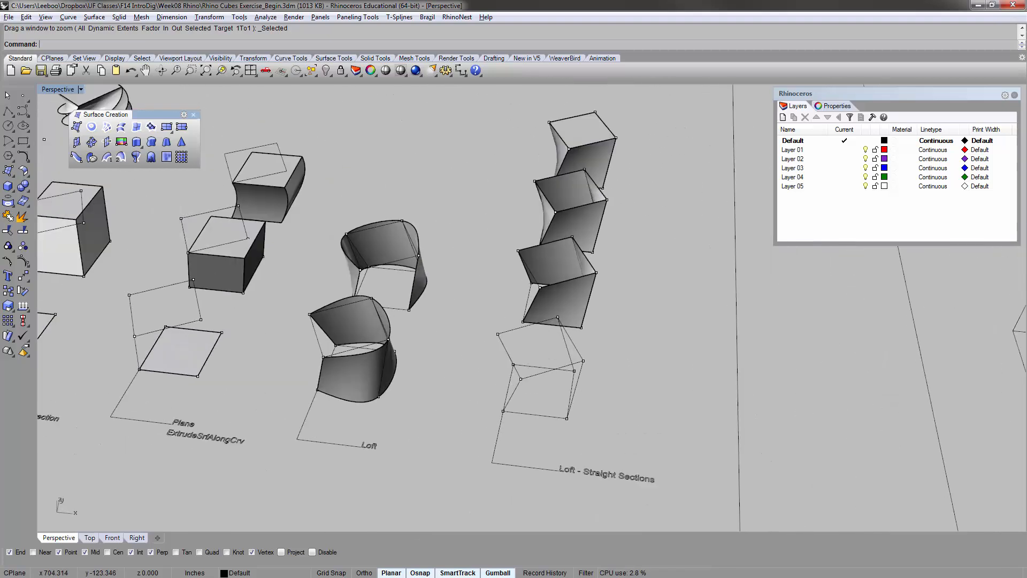
{"action": "scroll", "coordinate": [534, 375], "scroll_direction": "up", "scroll_amount": 3}
{"action": "left_click", "coordinate": [531, 373]}
{"action": "left_click_drag", "start_coordinate": [559, 365], "coordinate": [539, 429]}
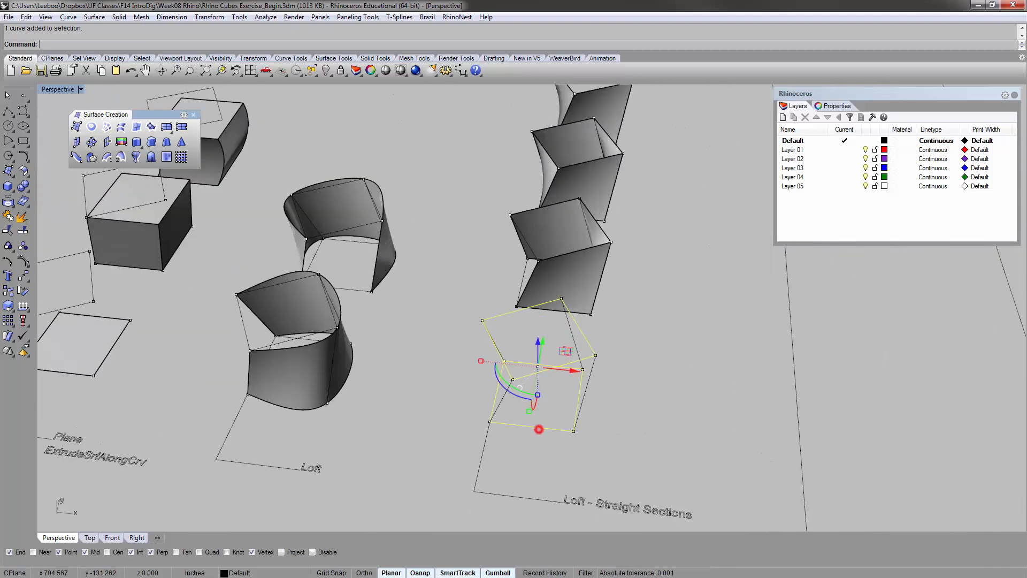
{"action": "left_click", "coordinate": [617, 342]}
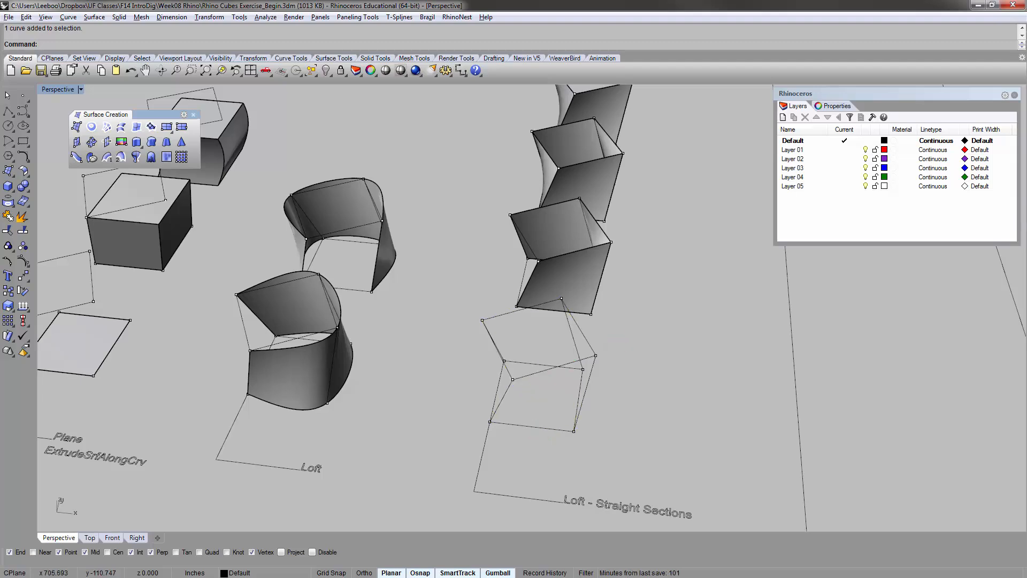
- Review the complete row of Part 2: Twisting a Cube exercises, framed together in the perspective view
{"action": "scroll", "coordinate": [577, 292], "scroll_direction": "down", "scroll_amount": 5}
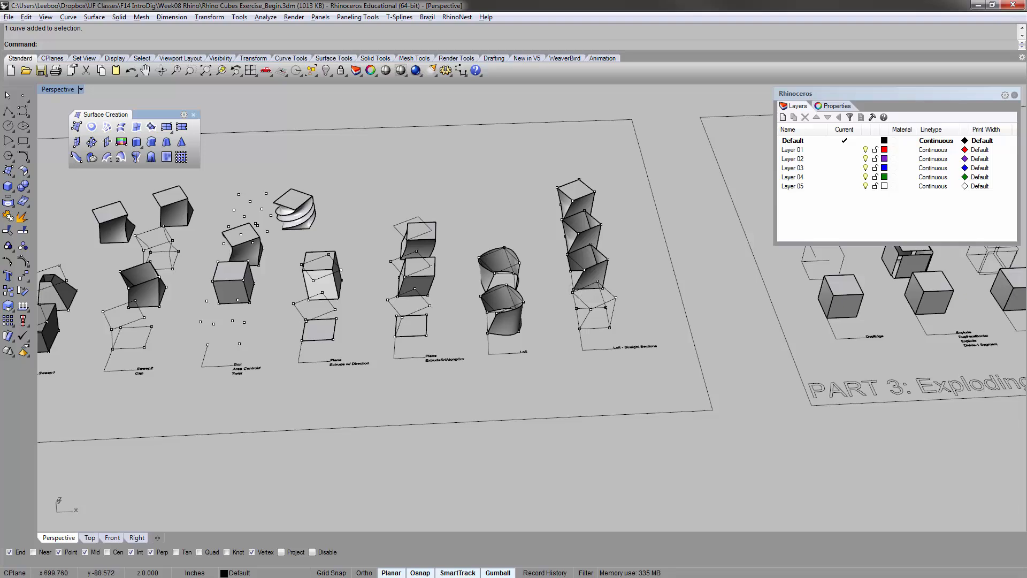
{"action": "scroll", "coordinate": [604, 257], "scroll_direction": "down", "scroll_amount": 3}
{"action": "right_click_drag", "start_coordinate": [604, 256], "coordinate": [456, 201]}
{"action": "scroll", "coordinate": [615, 230], "scroll_direction": "down", "scroll_amount": 5}
{"action": "right_click_drag", "start_coordinate": [635, 230], "coordinate": [598, 250]}
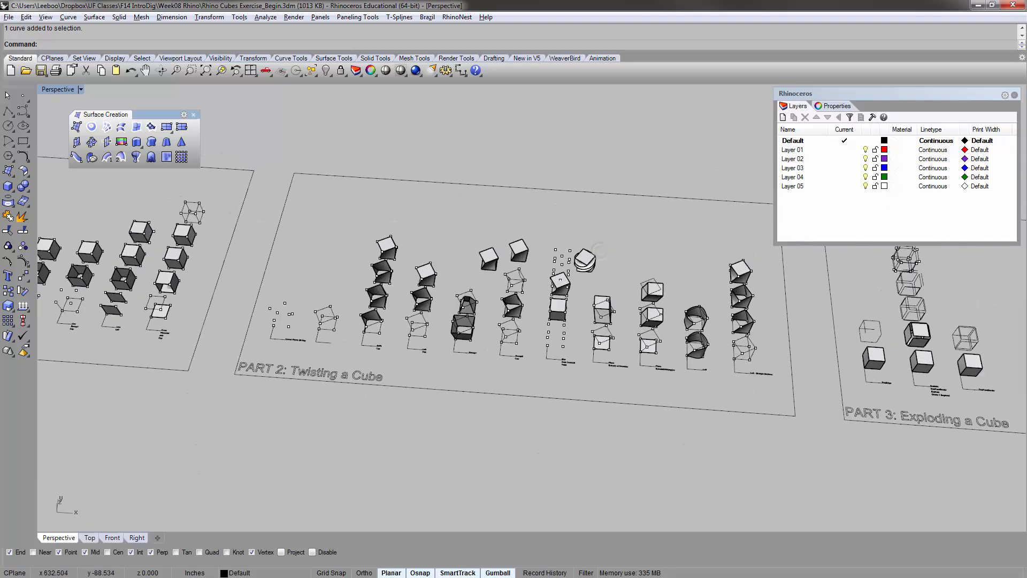
{"action": "right_click_drag", "start_coordinate": [783, 303], "coordinate": [682, 304], "text": "shift"}
{"action": "left_click_drag", "start_coordinate": [528, 428], "coordinate": [506, 388]}
{"action": "type", "text": "zs"}
{"action": "key", "text": "Return"}
{"action": "left_click", "coordinate": [460, 144]}
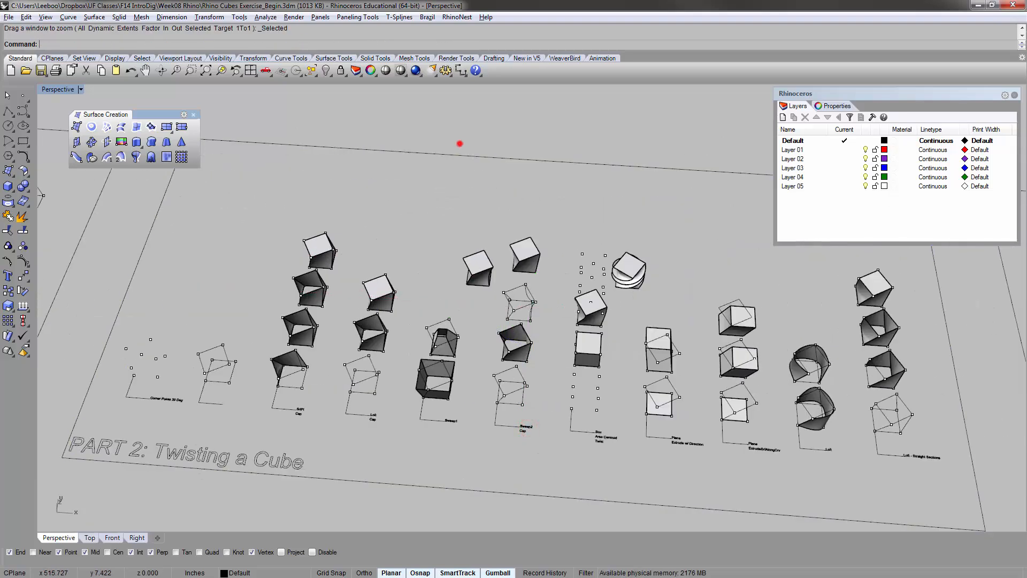